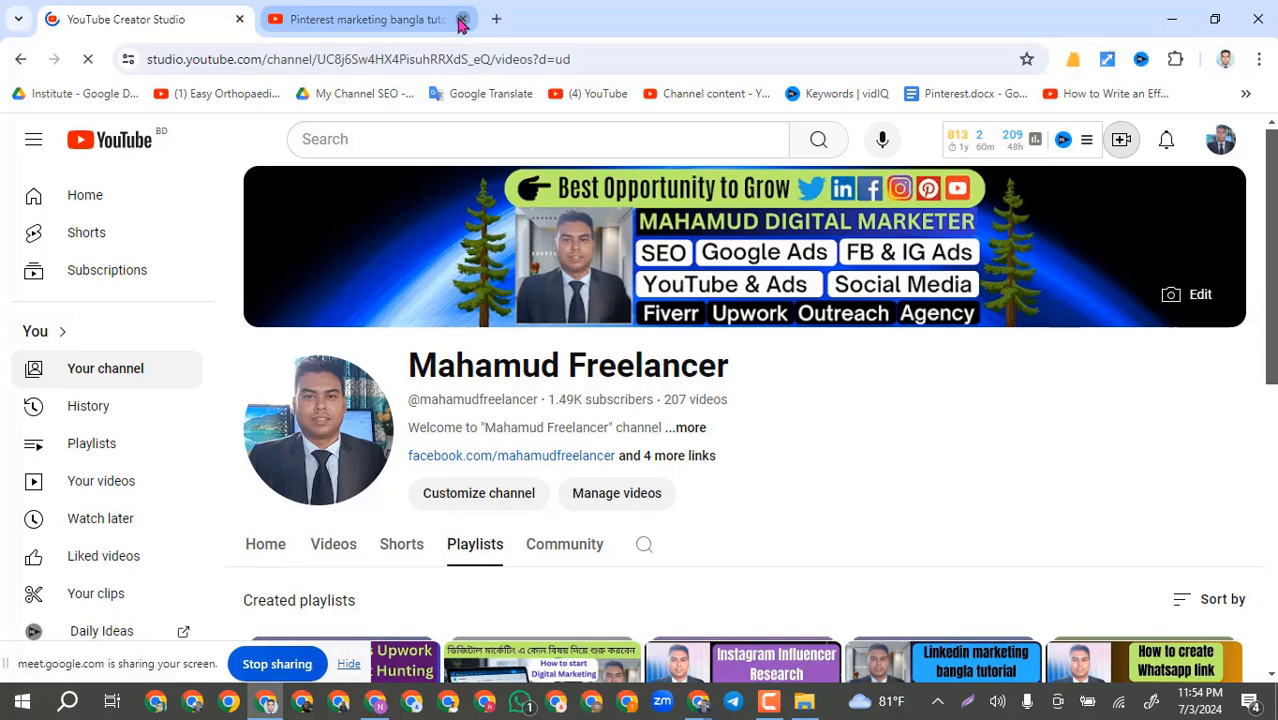
Step: Close the Pinterest marketing tab and upload the MP4 "Pinterest for ecommerce 2024, Pinterest for blog 2024 for beginners" from the Desktop
{"action": "left_click", "coordinate": [461, 20]}
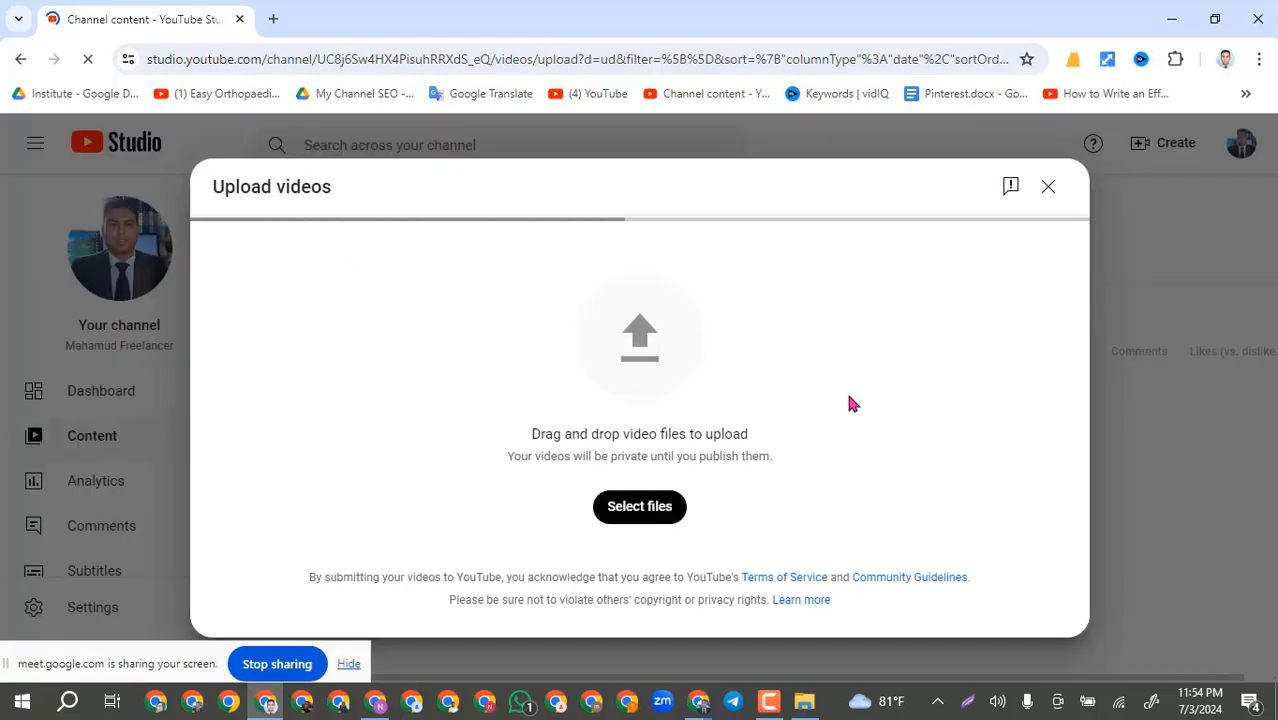
{"action": "left_click", "coordinate": [624, 516]}
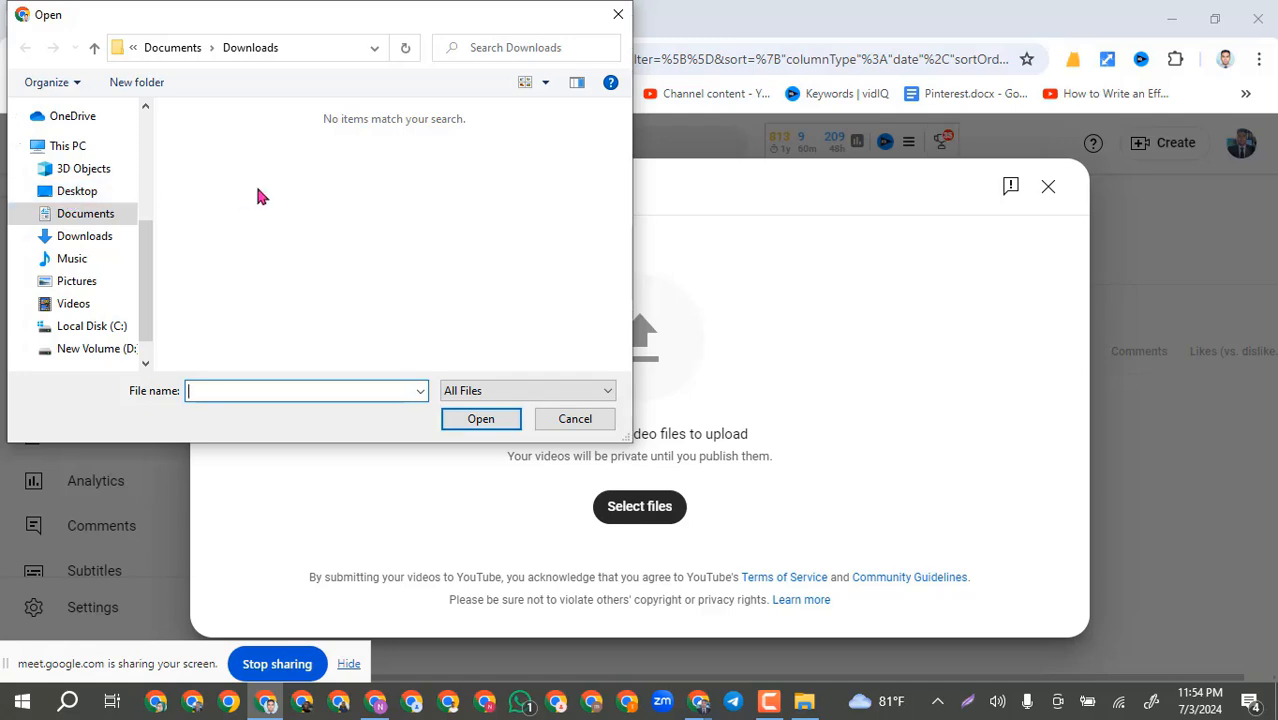
{"action": "left_click", "coordinate": [65, 191]}
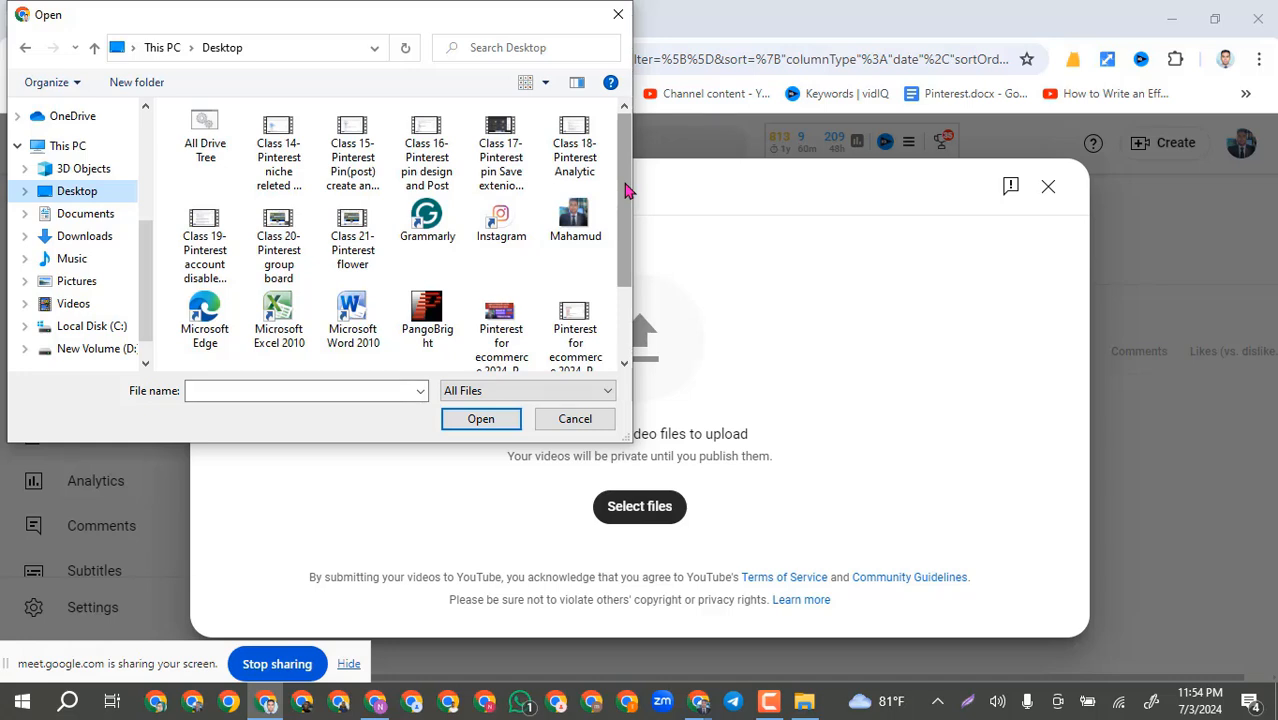
{"action": "left_click_drag", "start_coordinate": [625, 190], "coordinate": [625, 260]}
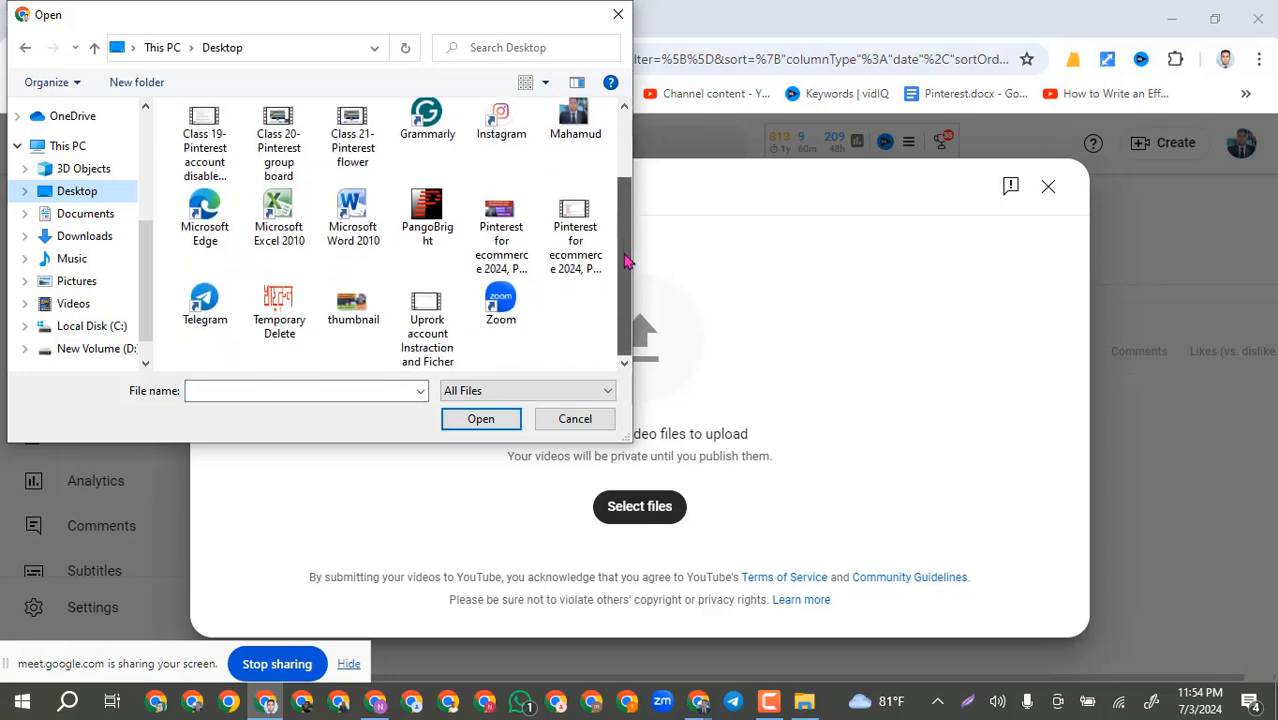
{"action": "left_click", "coordinate": [578, 226]}
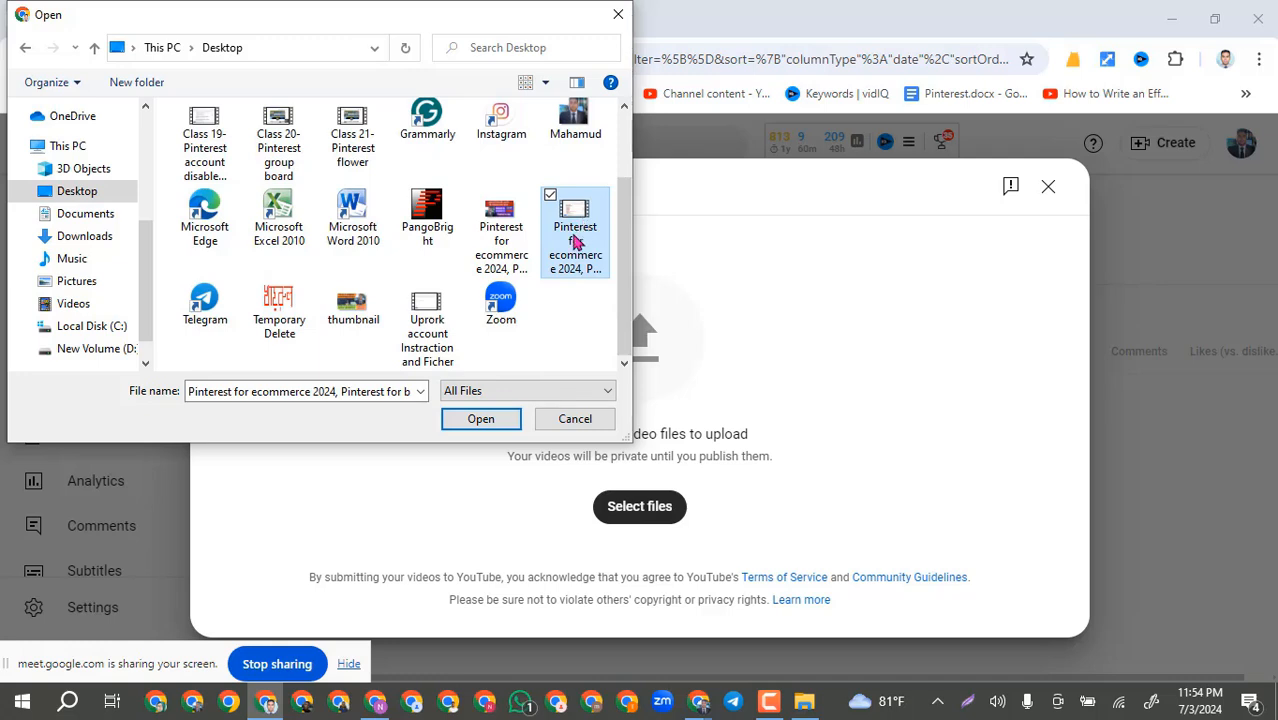
{"action": "left_click", "coordinate": [577, 242]}
{"action": "left_click", "coordinate": [576, 357]}
{"action": "left_click", "coordinate": [588, 250]}
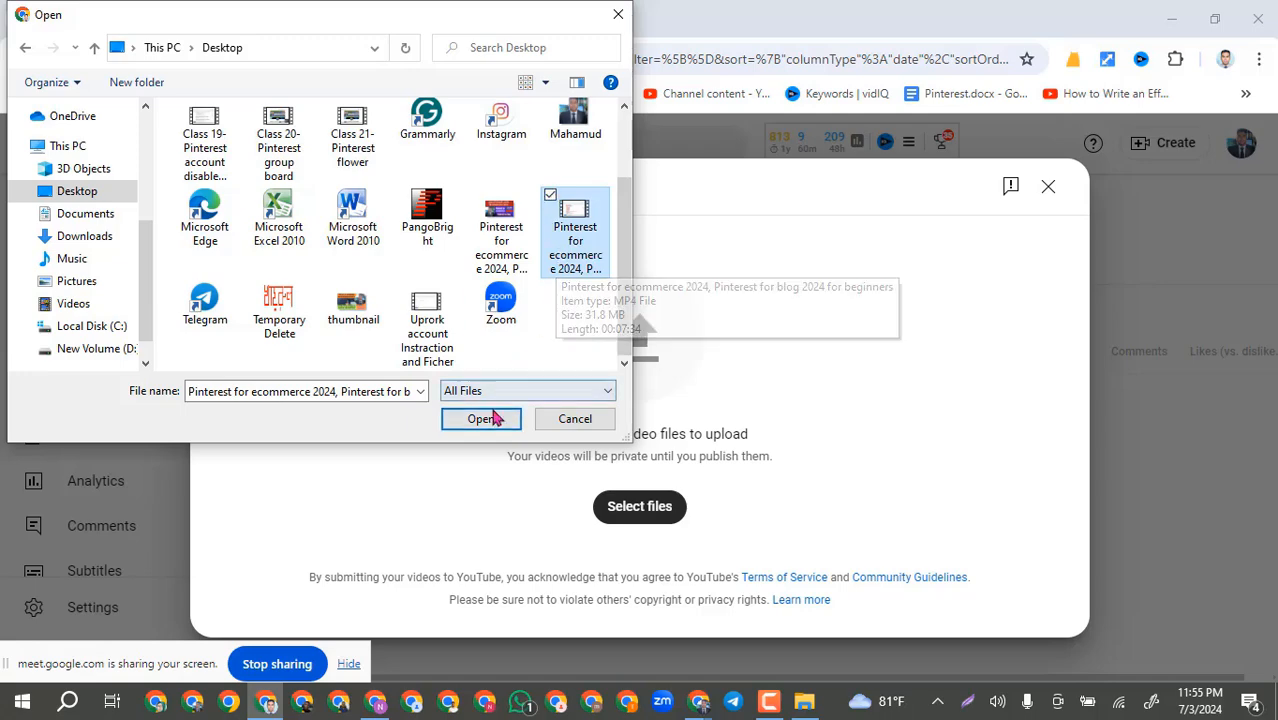
{"action": "left_click", "coordinate": [484, 419]}
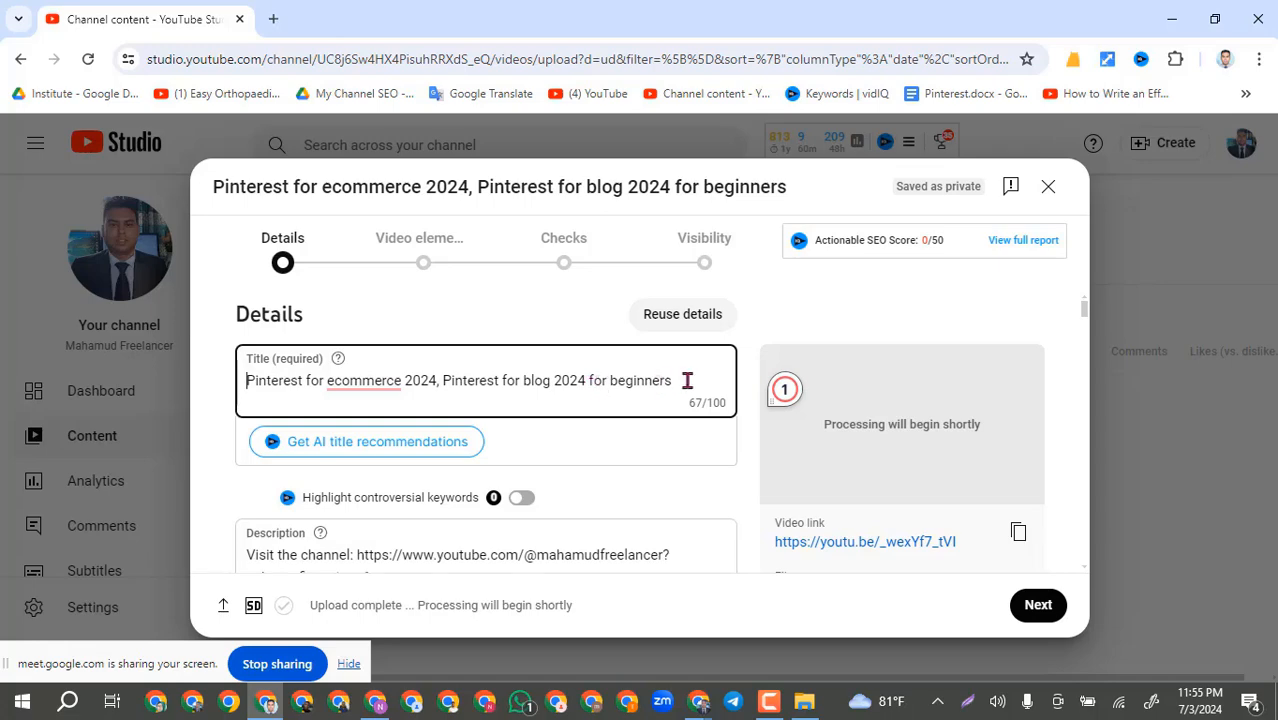
Step: Switch to Google Translate and copy the title "Pinterest for ecommerce 2024 | Pinterest for blog 2024 for beginners | etsy"
{"action": "left_click", "coordinate": [267, 704]}
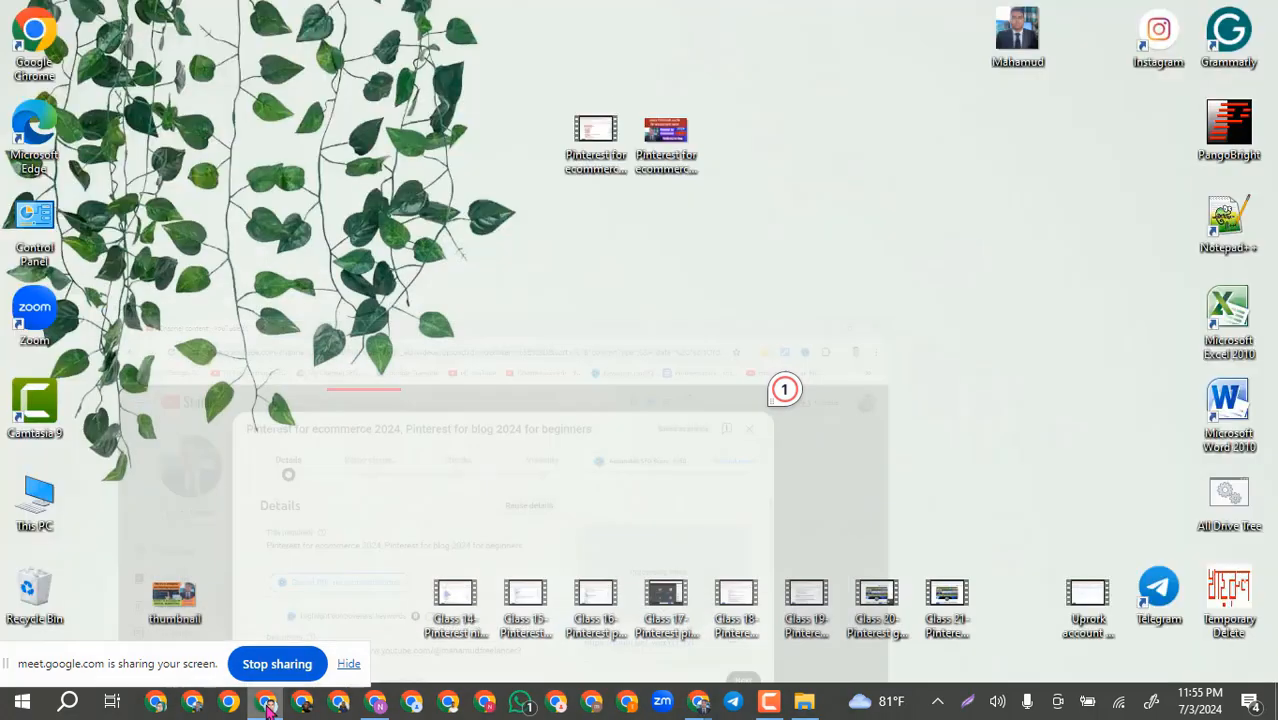
{"action": "left_click", "coordinate": [267, 704]}
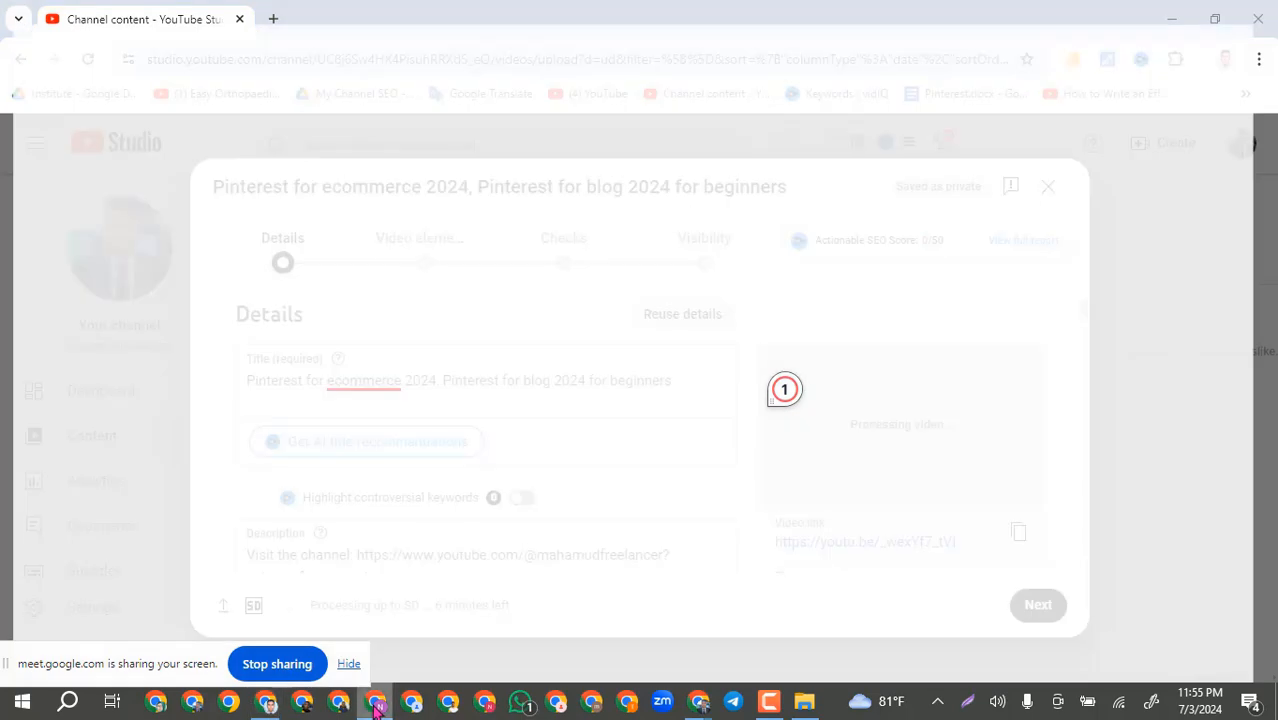
{"action": "left_click", "coordinate": [376, 704]}
{"action": "left_click_drag", "start_coordinate": [104, 335], "coordinate": [55, 310]}
{"action": "key", "text": "ctrl+c"}
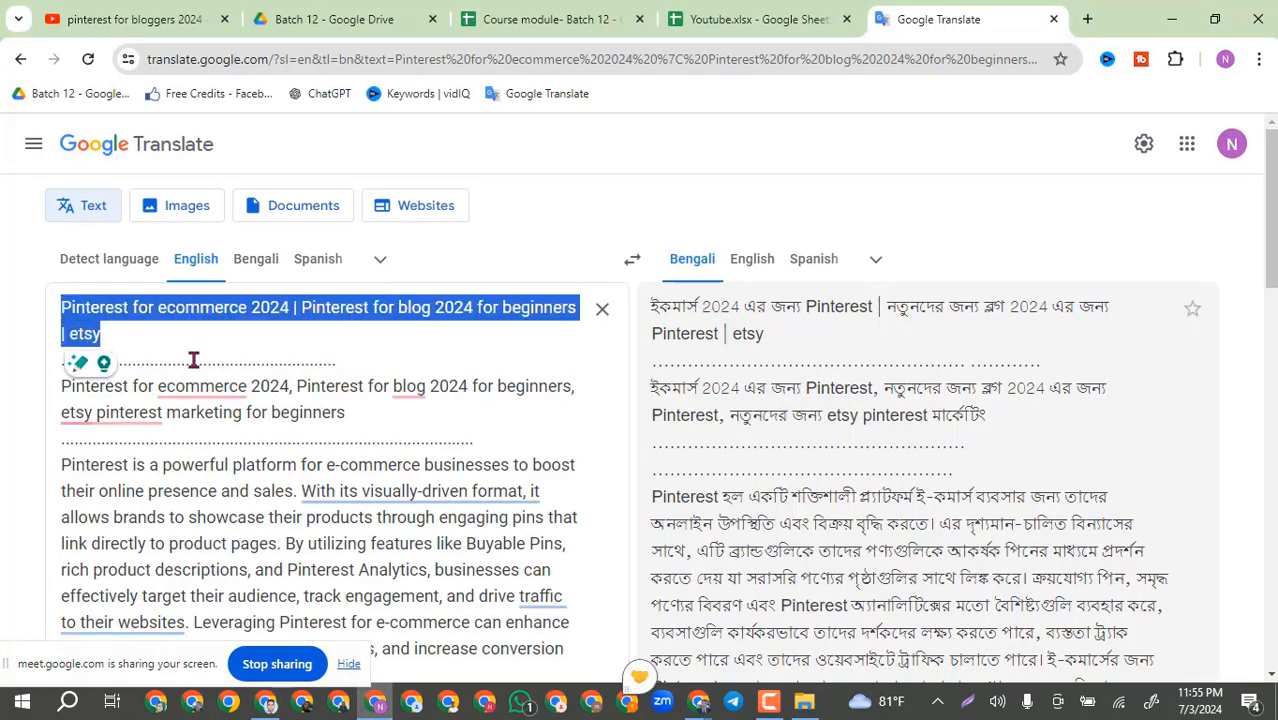
Step: Return to YouTube Studio and replace the video title with "Pinterest for ecommerce 2024 | Pinterest for blog 2024 for beginners | etsy"
{"action": "left_click", "coordinate": [266, 704]}
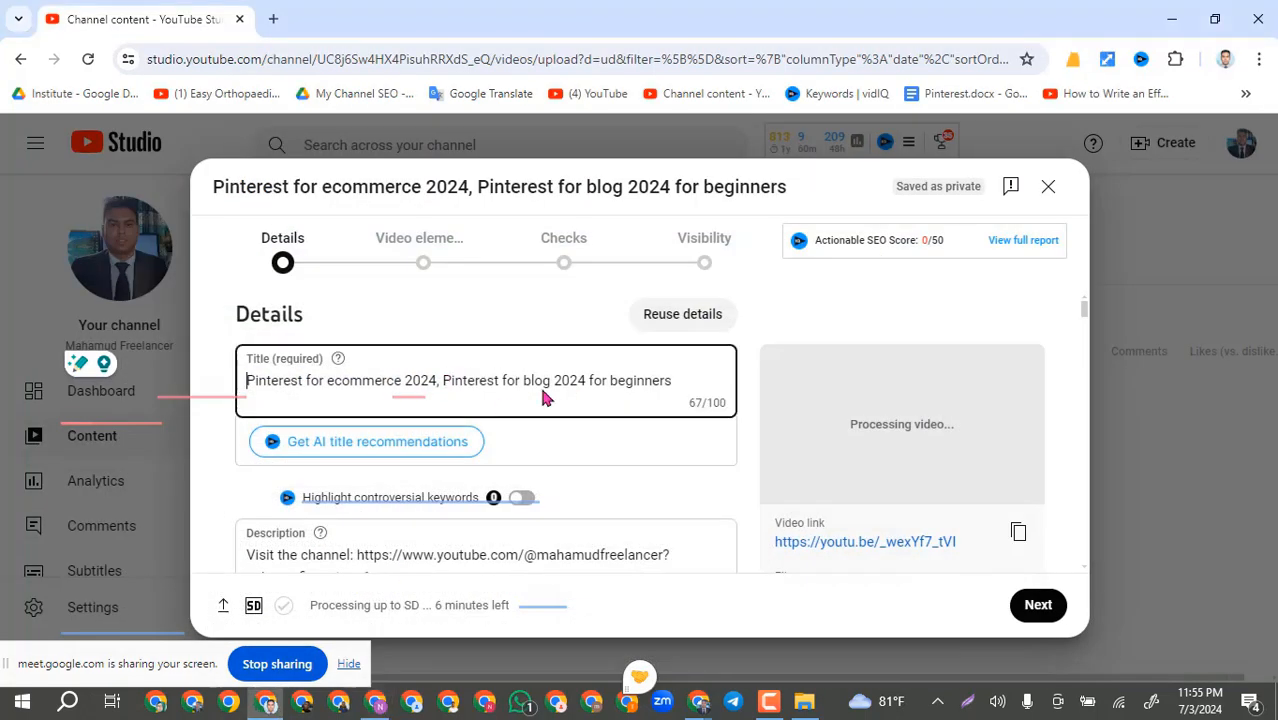
{"action": "left_click_drag", "start_coordinate": [673, 382], "coordinate": [232, 388]}
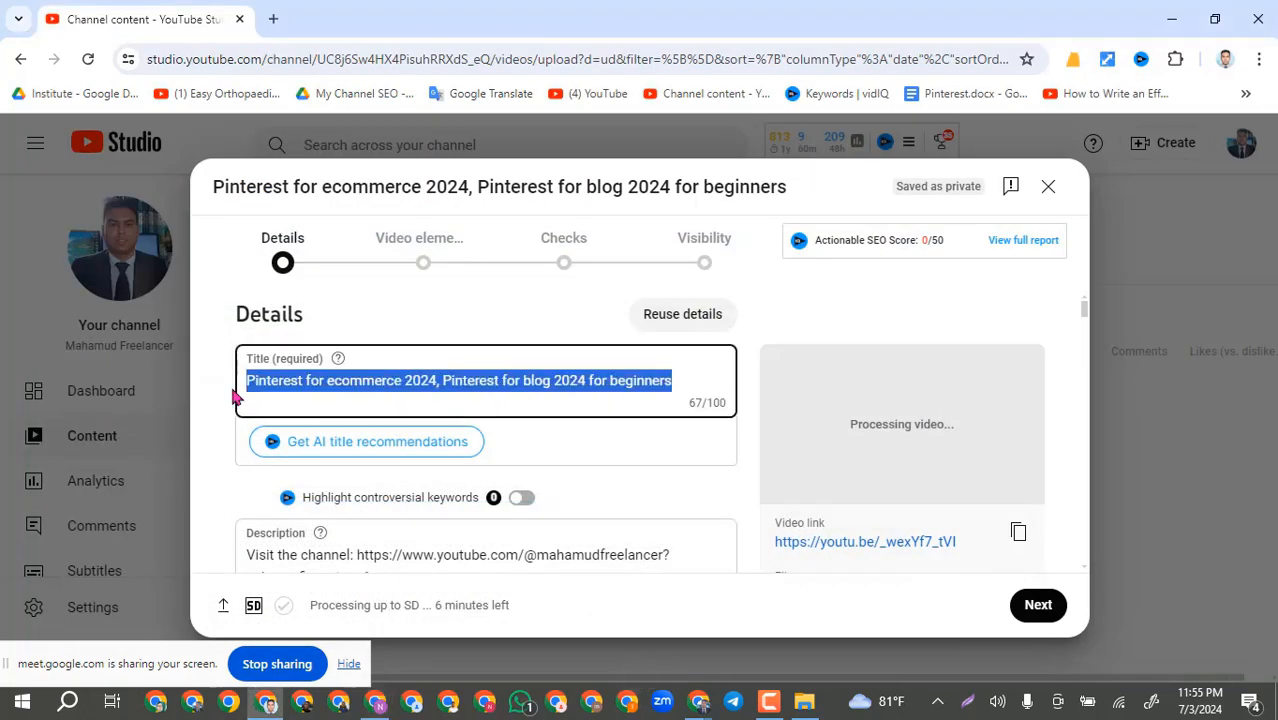
{"action": "key", "text": "ctrl+v"}
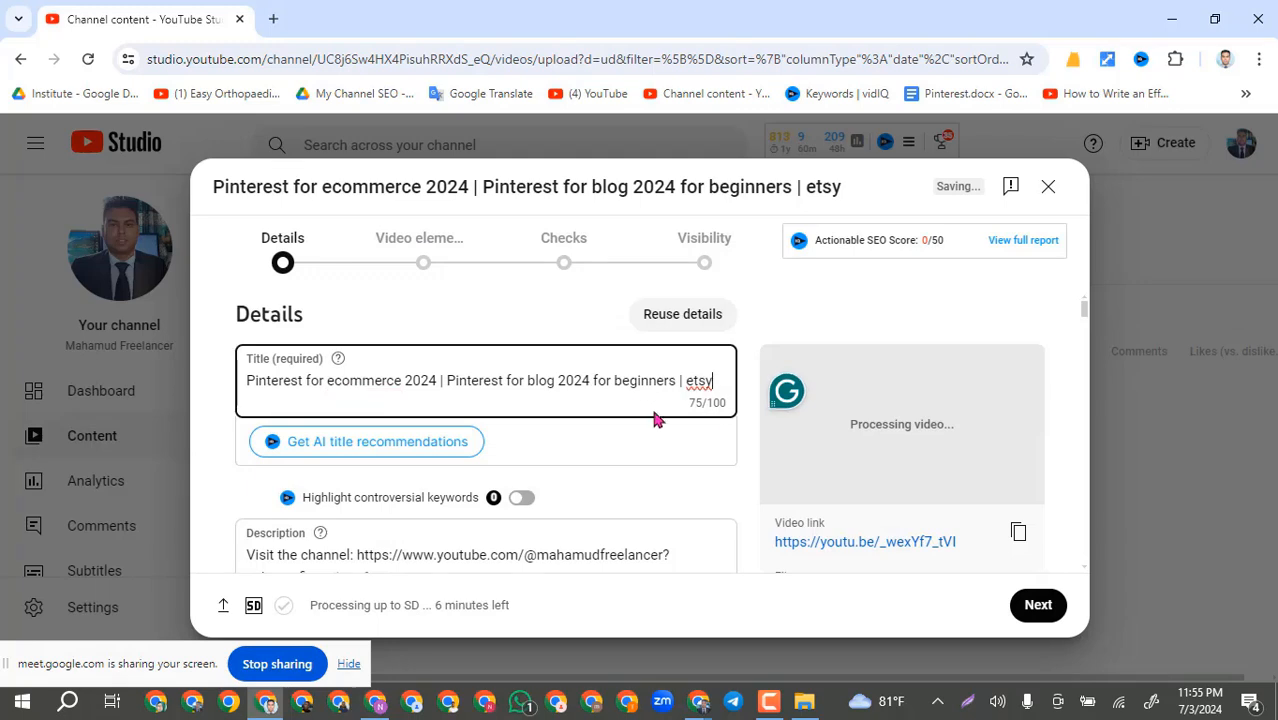
Step: Look through the video's default description, from the channel links and playlists down to the channel introduction
{"action": "scroll", "coordinate": [524, 452], "scroll_direction": "down", "scroll_amount": 1}
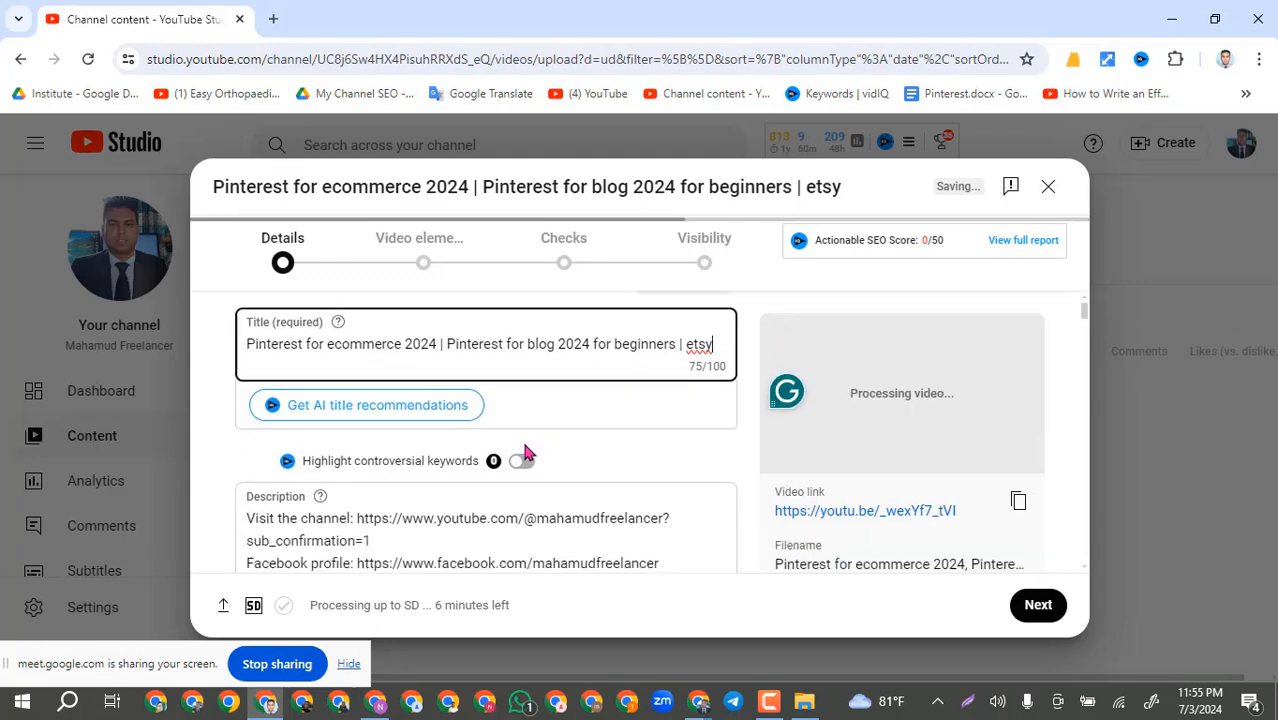
{"action": "scroll", "coordinate": [527, 452], "scroll_direction": "down", "scroll_amount": 2}
{"action": "scroll", "coordinate": [309, 406], "scroll_direction": "down", "scroll_amount": 2}
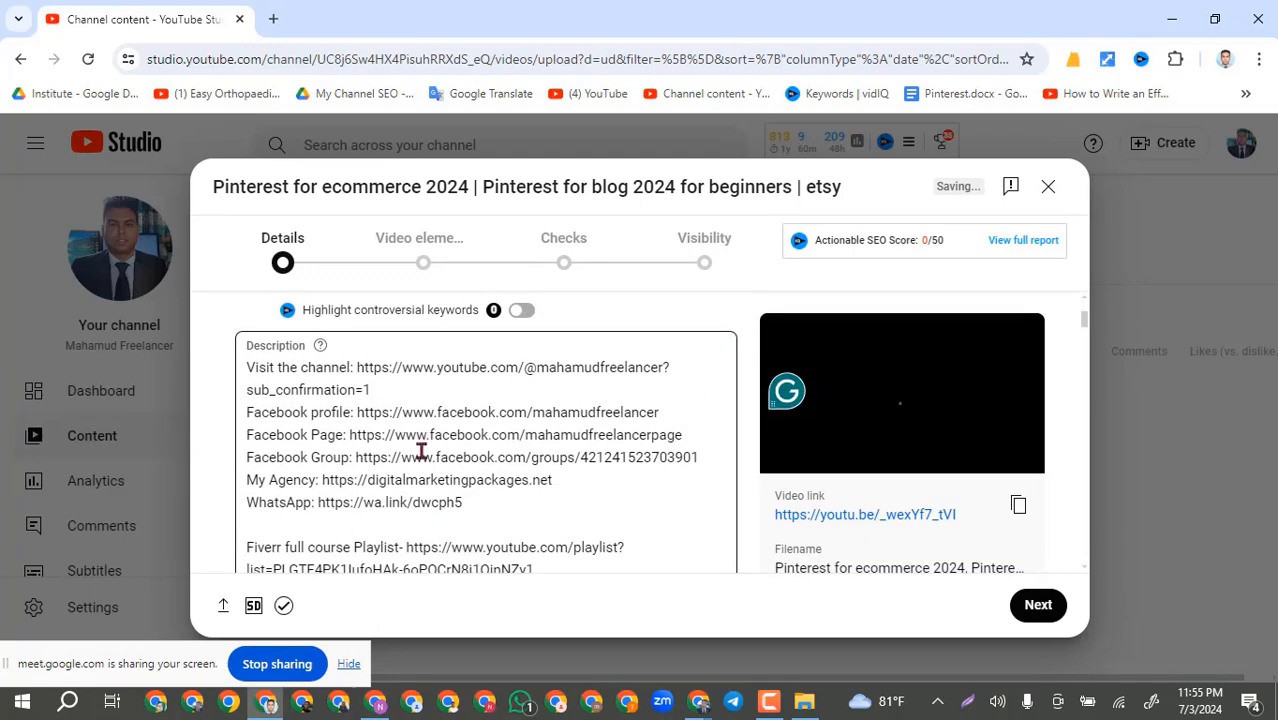
{"action": "scroll", "coordinate": [423, 450], "scroll_direction": "down", "scroll_amount": 2}
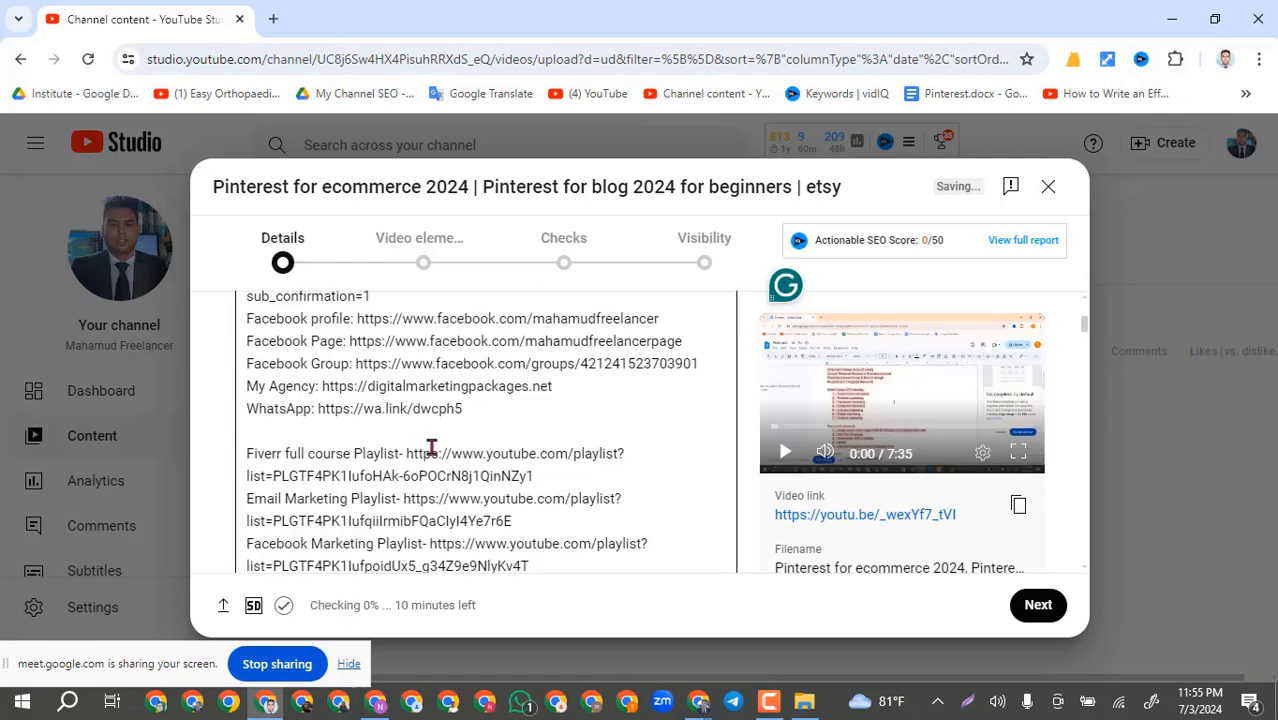
{"action": "scroll", "coordinate": [431, 447], "scroll_direction": "down", "scroll_amount": 8}
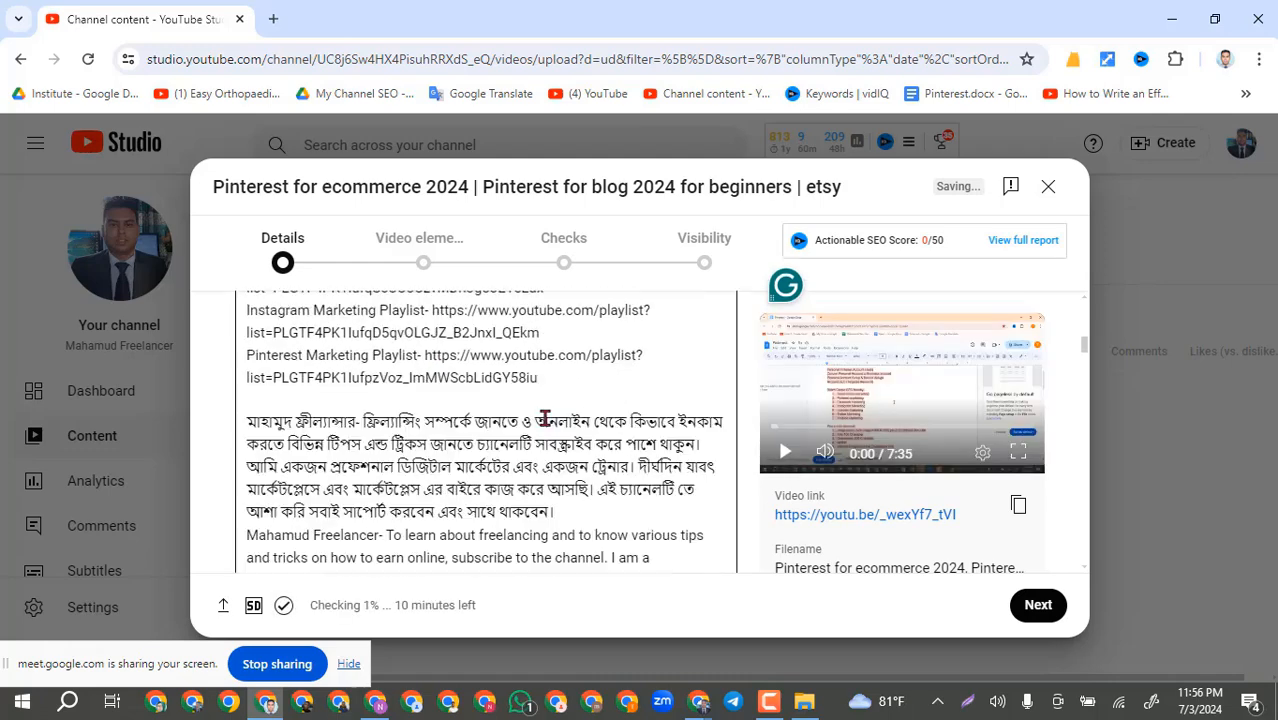
{"action": "scroll", "coordinate": [560, 405], "scroll_direction": "down", "scroll_amount": 6}
{"action": "scroll", "coordinate": [540, 386], "scroll_direction": "up", "scroll_amount": 2}
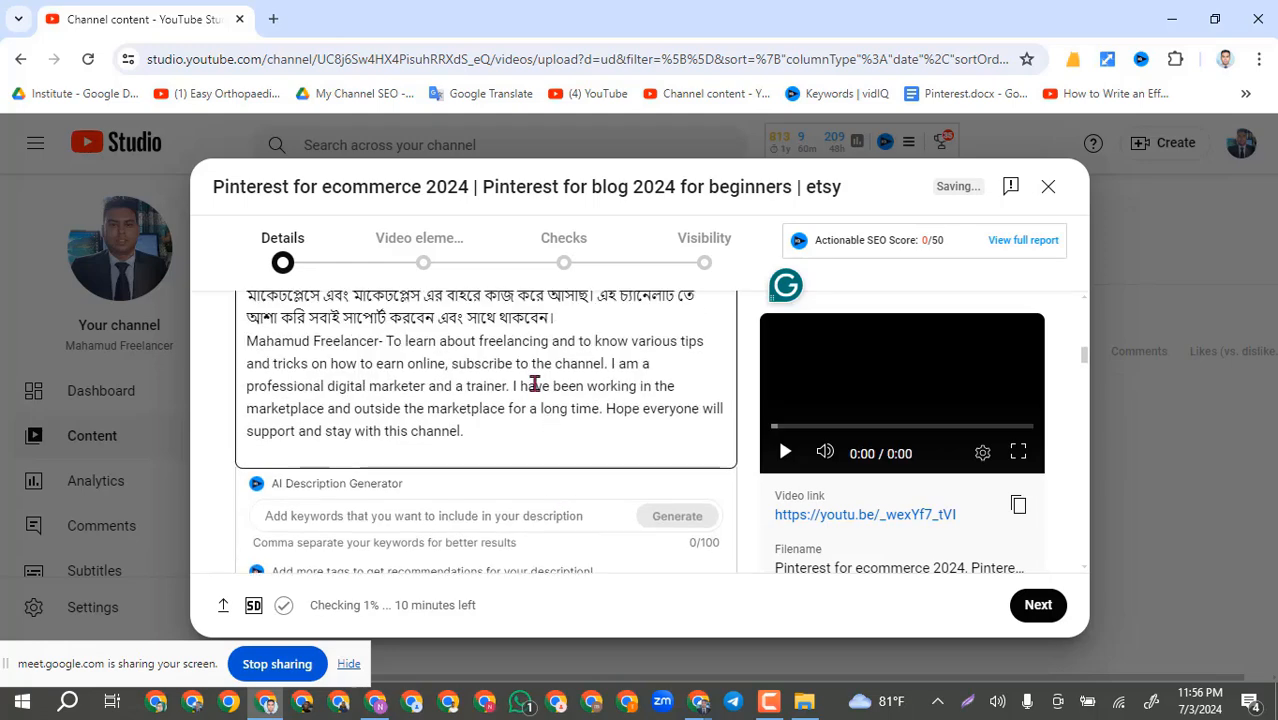
{"action": "scroll", "coordinate": [535, 384], "scroll_direction": "up", "scroll_amount": 6}
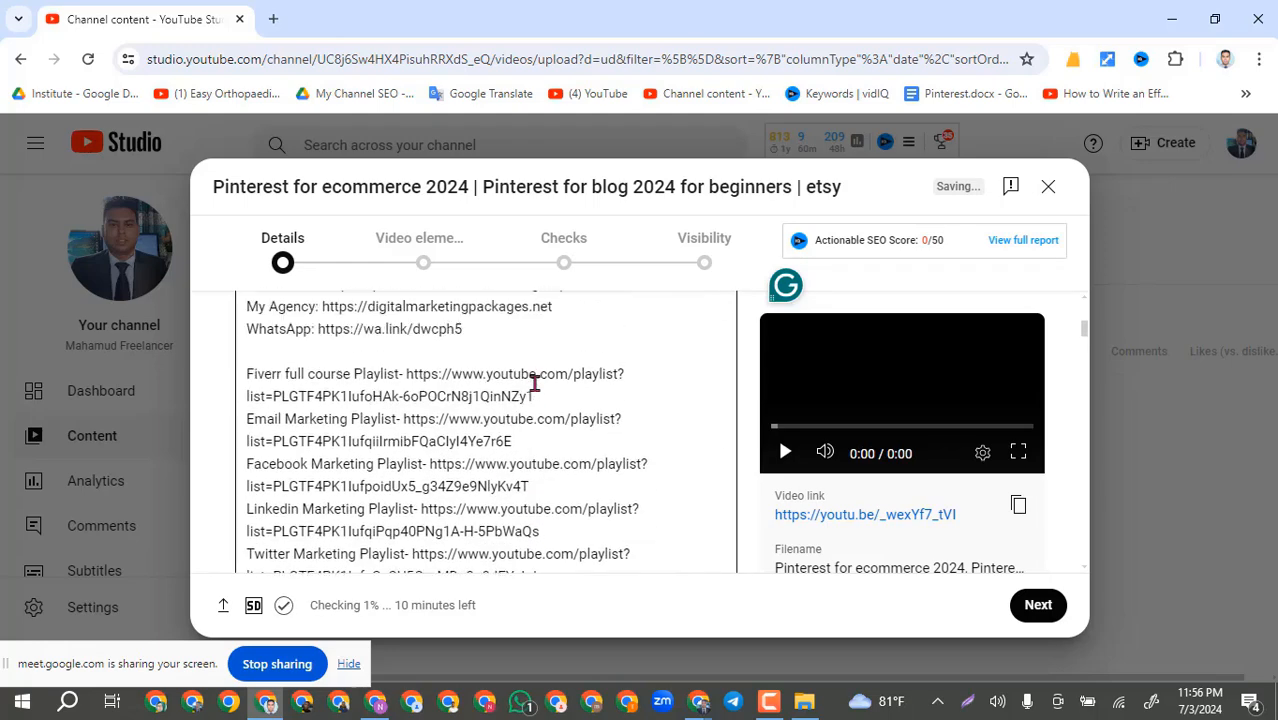
{"action": "scroll", "coordinate": [533, 382], "scroll_direction": "up", "scroll_amount": 5}
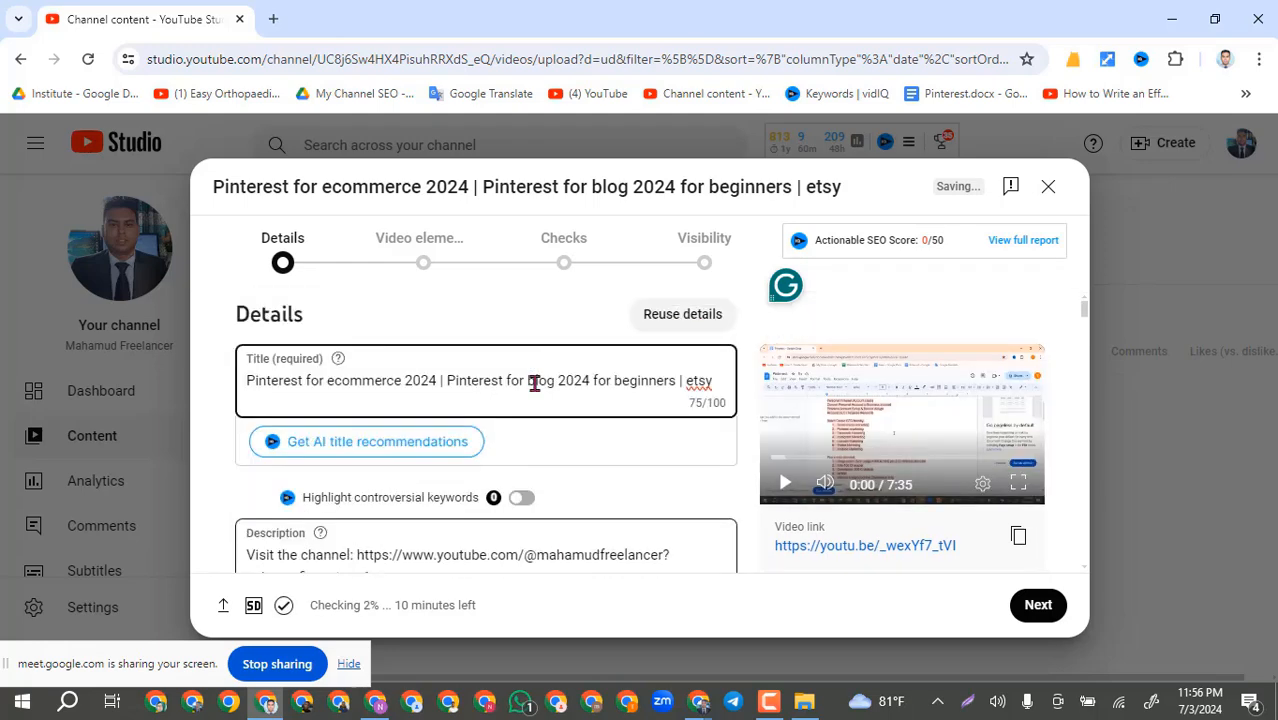
Step: Insert two blank lines at the start of the description, above the channel link
{"action": "scroll", "coordinate": [546, 502], "scroll_direction": "down", "scroll_amount": 2}
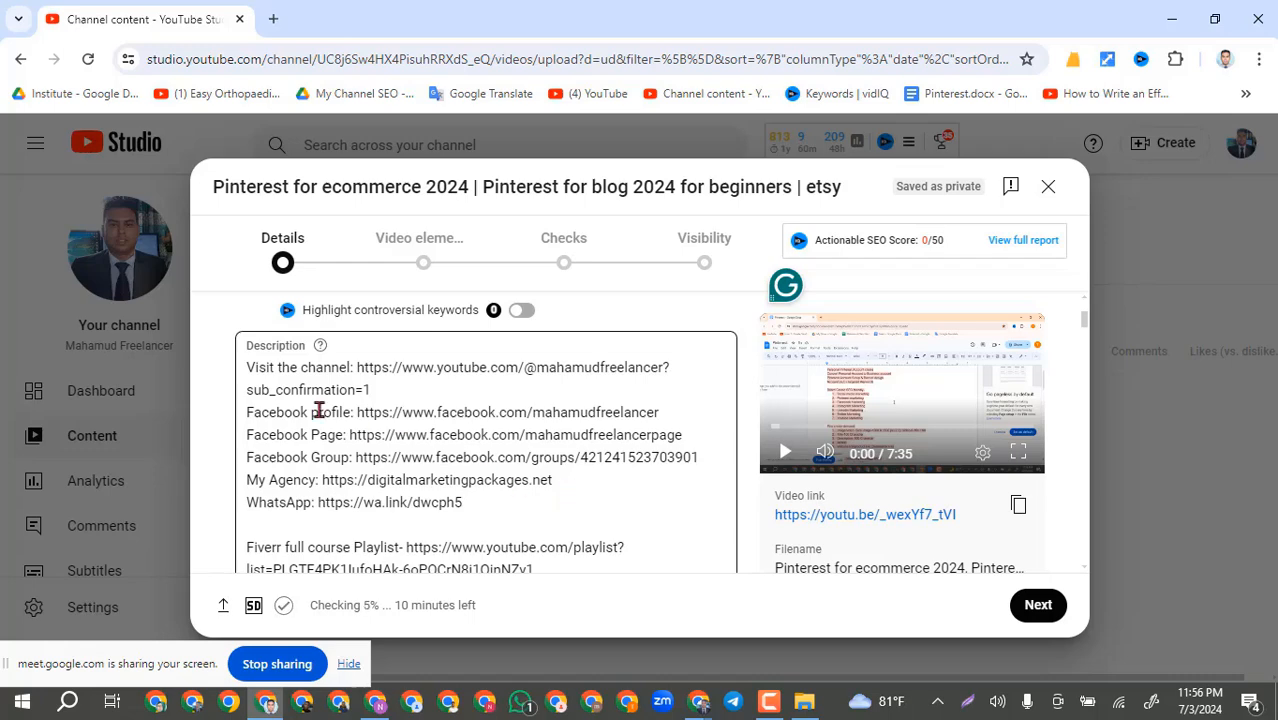
{"action": "left_click", "coordinate": [252, 367]}
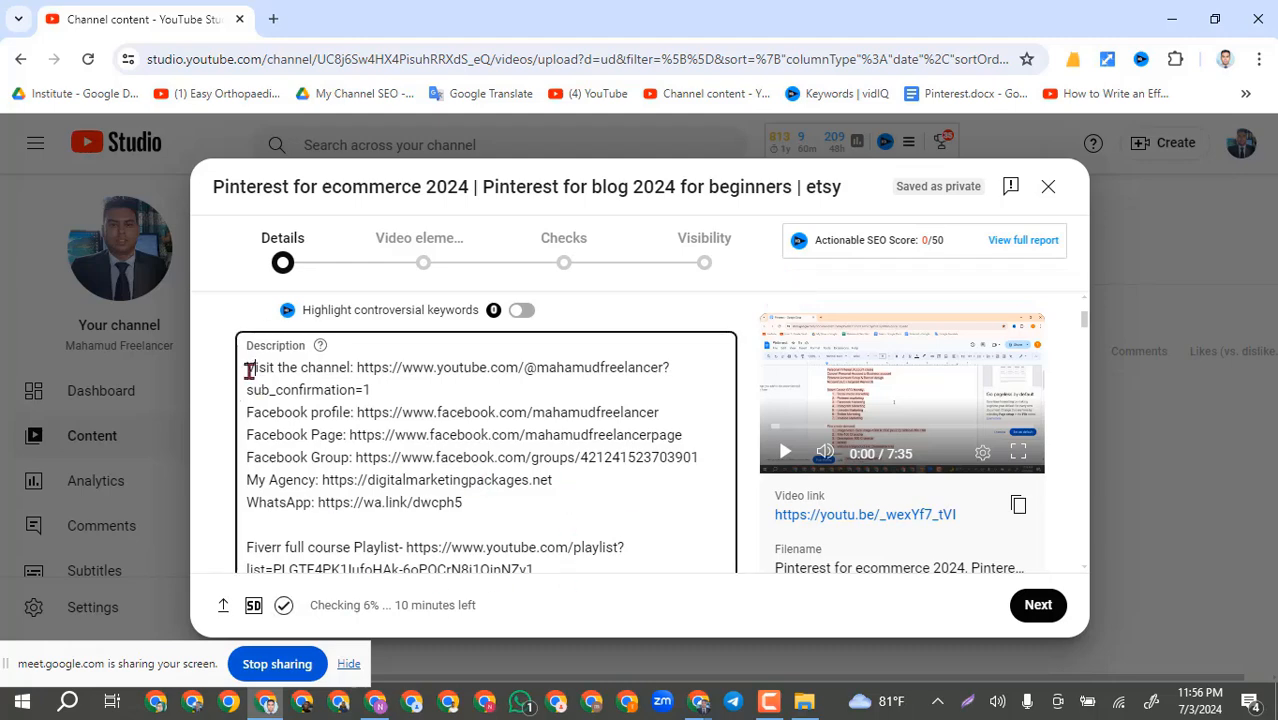
{"action": "key", "text": "Return"}
{"action": "key", "text": "Return"}
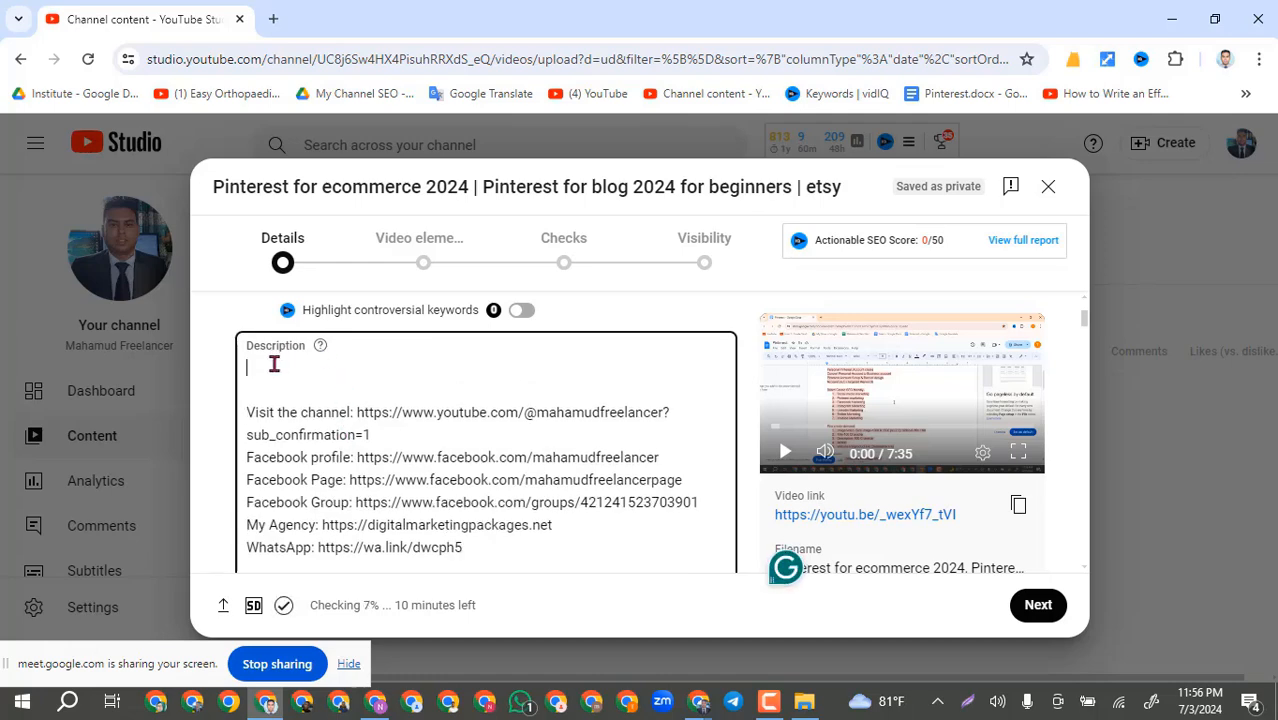
Step: In the Google Translate source text, replace the dotted line above "Pinterest is a powerful platform" with a blank line
{"action": "left_click", "coordinate": [376, 701]}
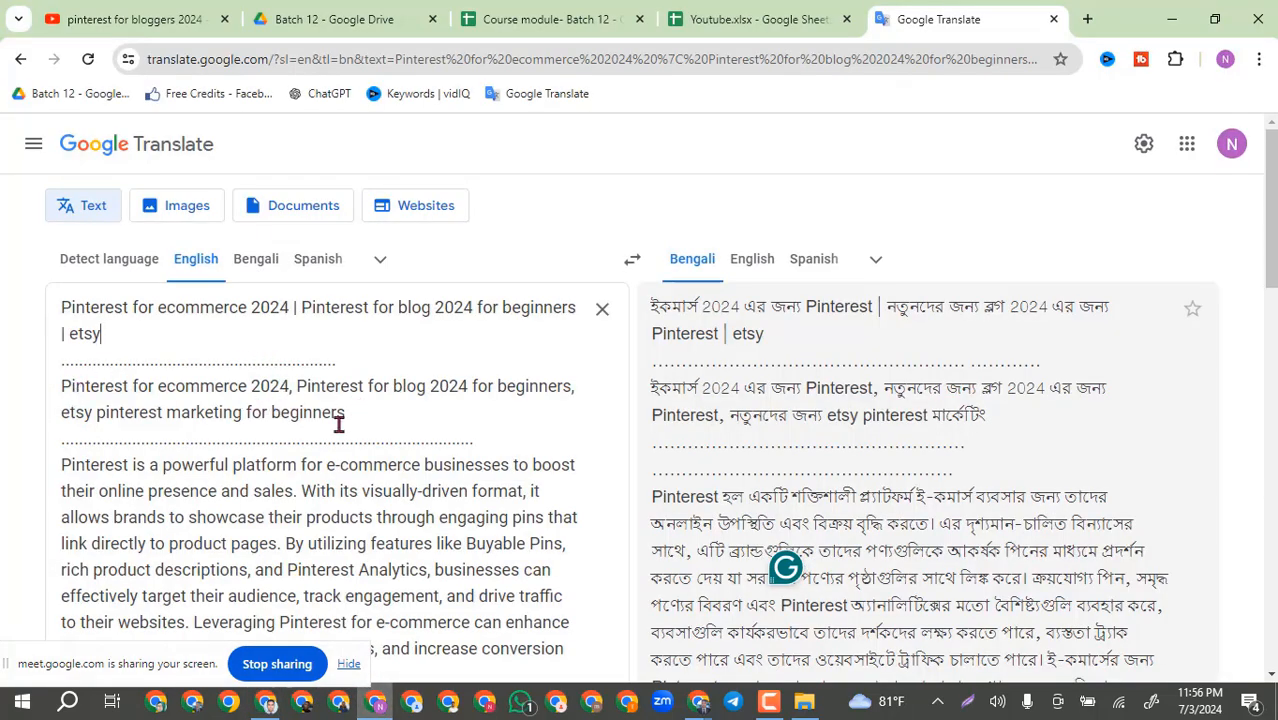
{"action": "left_click_drag", "start_coordinate": [502, 437], "coordinate": [45, 440]}
{"action": "key", "text": "BackSpace"}
{"action": "key", "text": "BackSpace"}
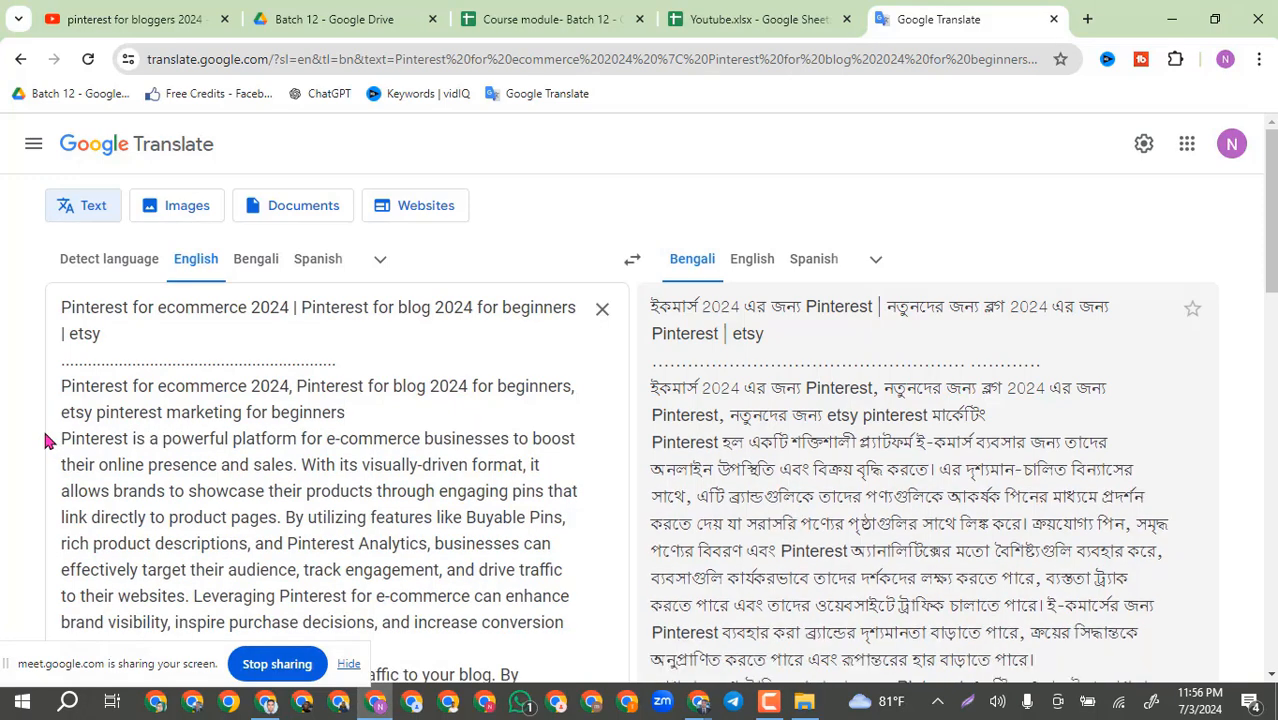
{"action": "key", "text": "Return"}
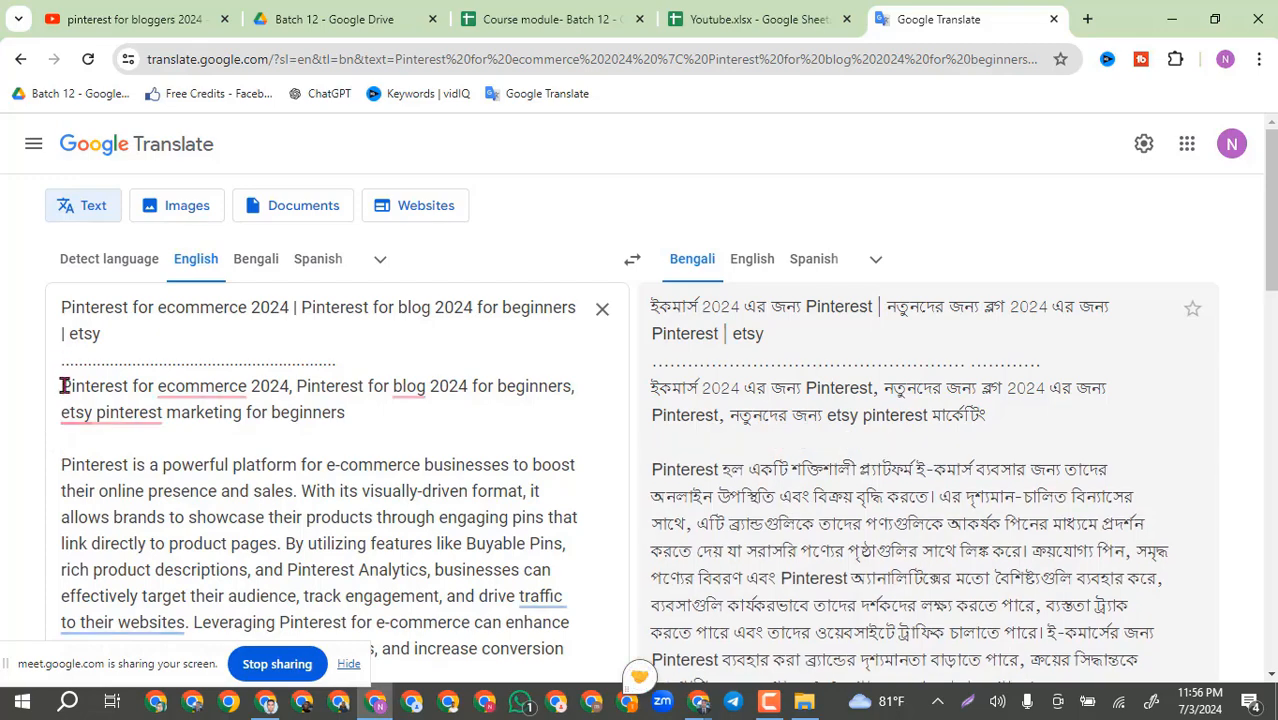
Step: Close the YouTube search tab and copy the Google Translate text from the comma-separated keyword line through #pinteresttips to the start of the video description
{"action": "left_click_drag", "start_coordinate": [62, 385], "coordinate": [165, 578]}
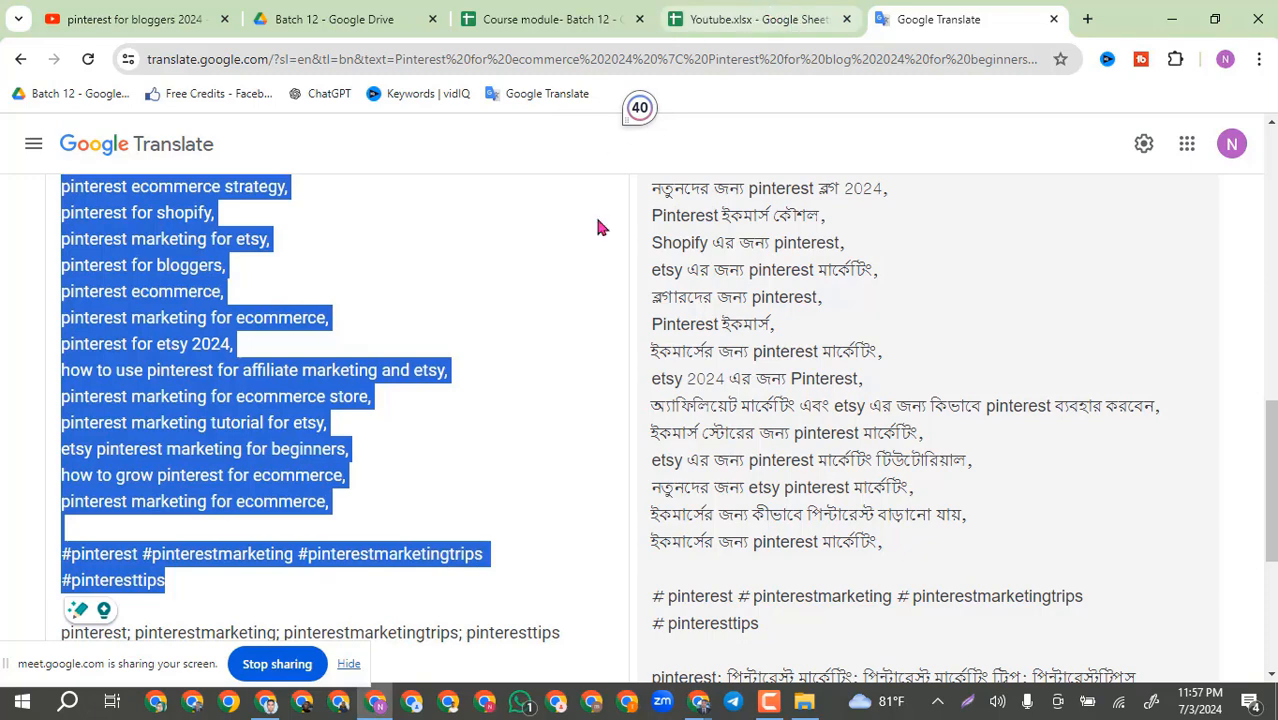
{"action": "left_click", "coordinate": [150, 12]}
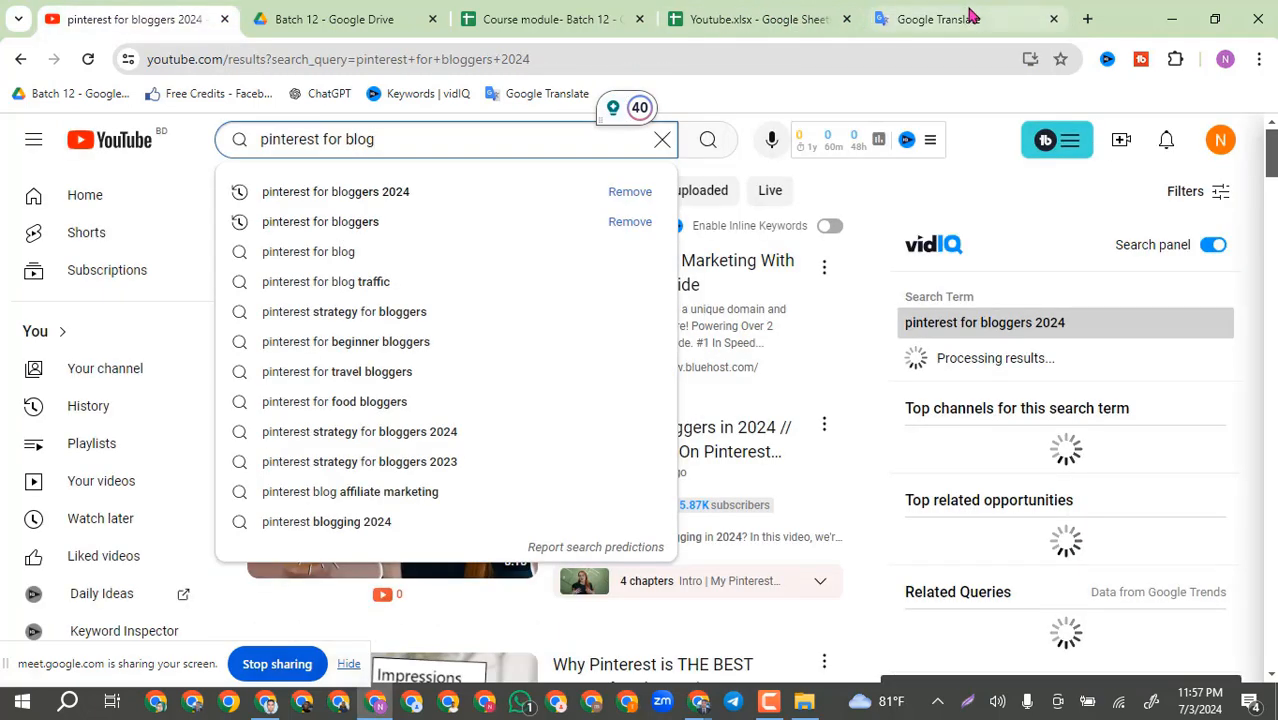
{"action": "left_click", "coordinate": [224, 19]}
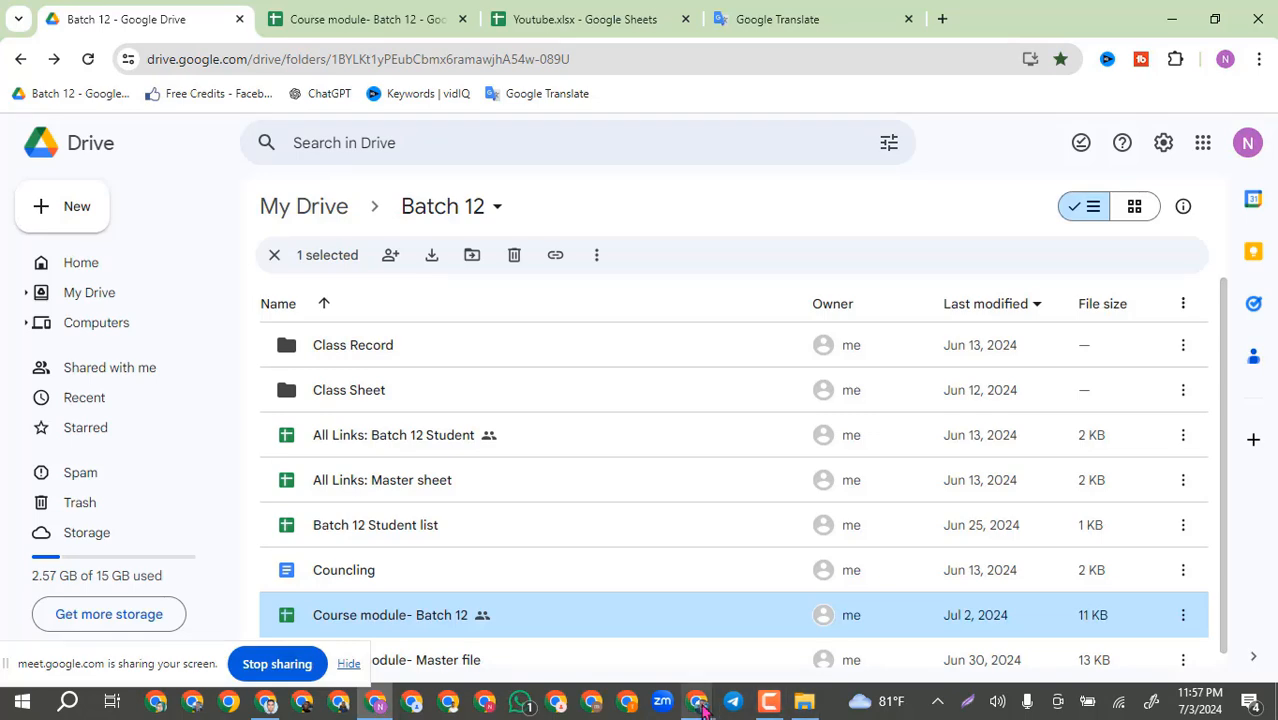
{"action": "left_click", "coordinate": [268, 711]}
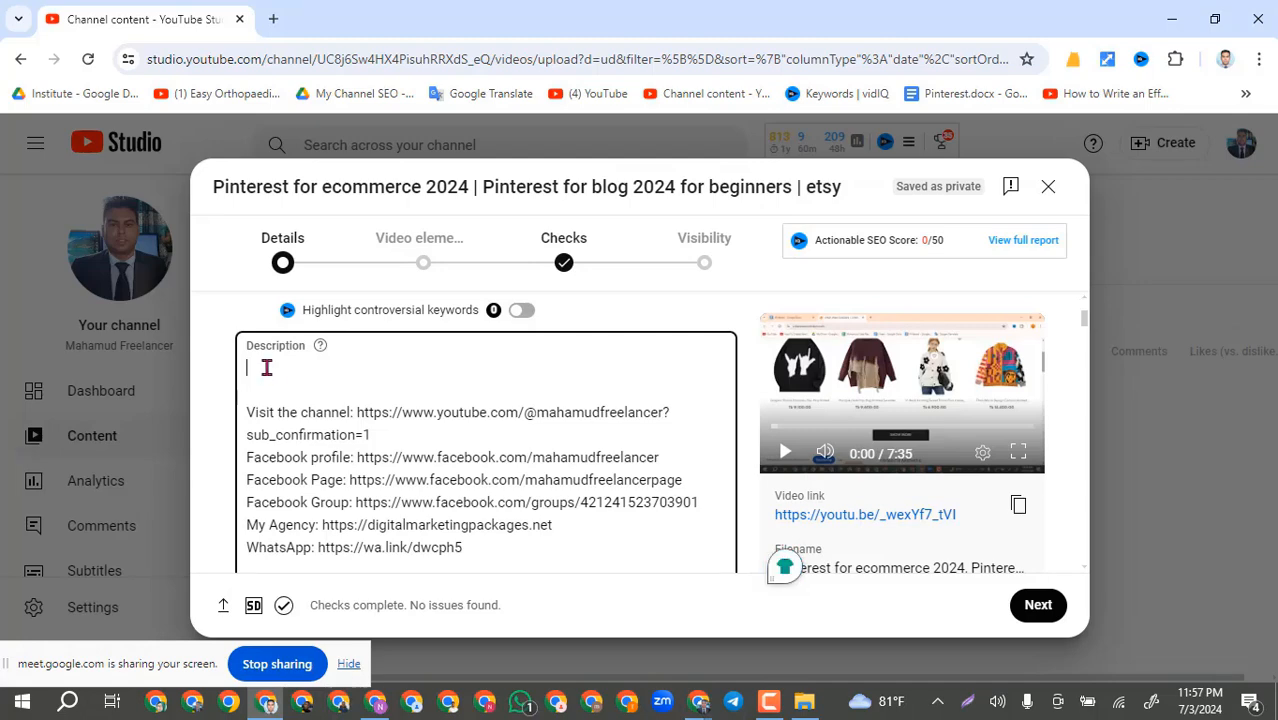
{"action": "key", "text": "ctrl+v"}
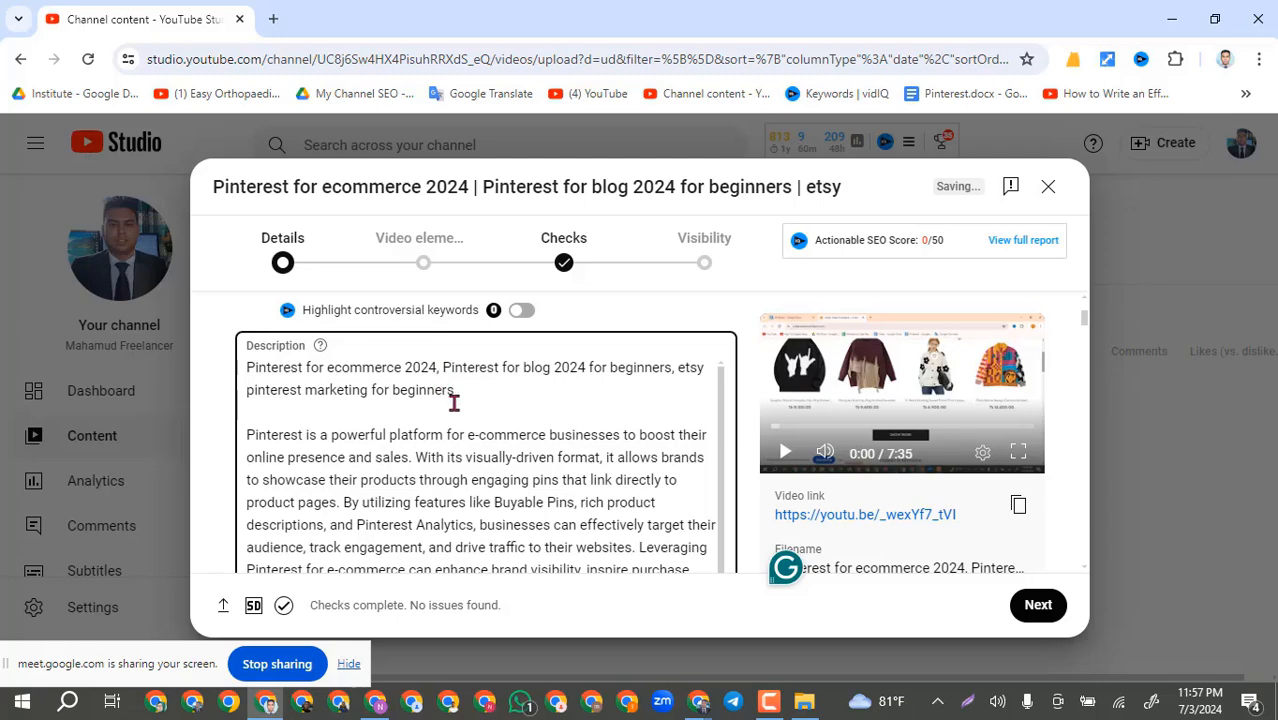
Step: Compare the video title with the opening keyword line of the description
{"action": "scroll", "coordinate": [451, 400], "scroll_direction": "up", "scroll_amount": 2}
{"action": "left_click_drag", "start_coordinate": [716, 381], "coordinate": [218, 380]}
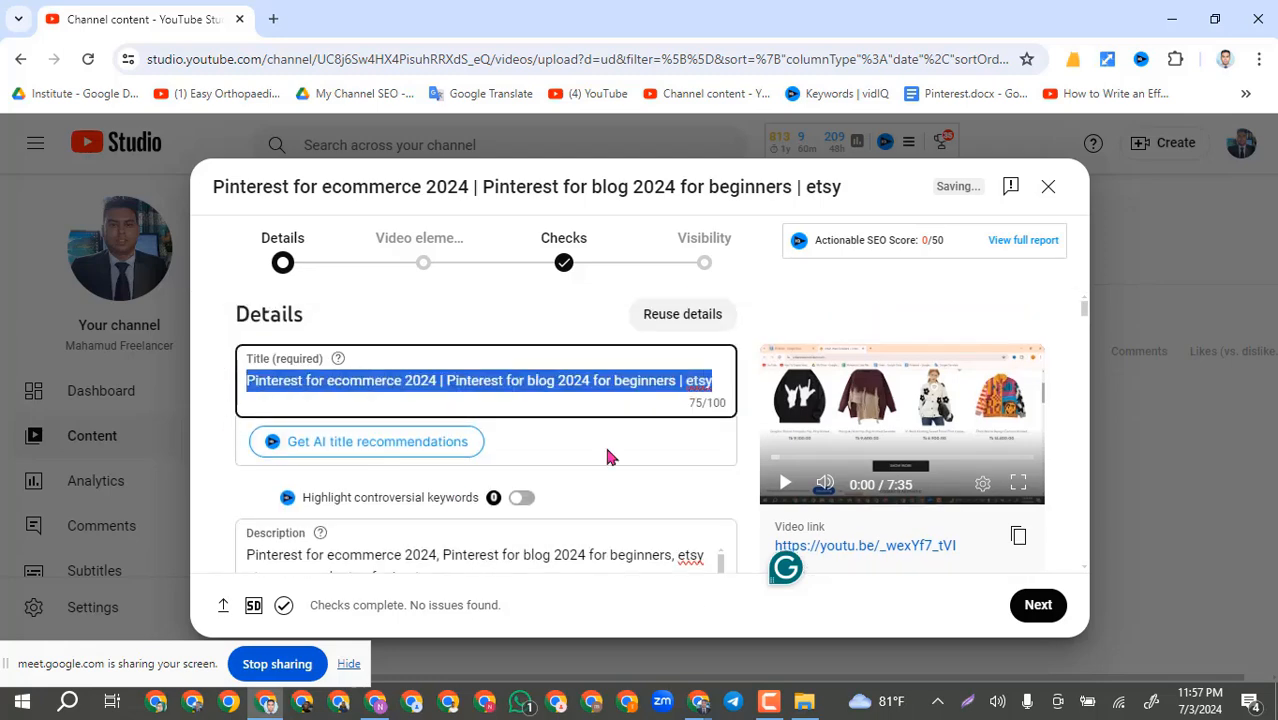
{"action": "scroll", "coordinate": [540, 490], "scroll_direction": "down", "scroll_amount": 2}
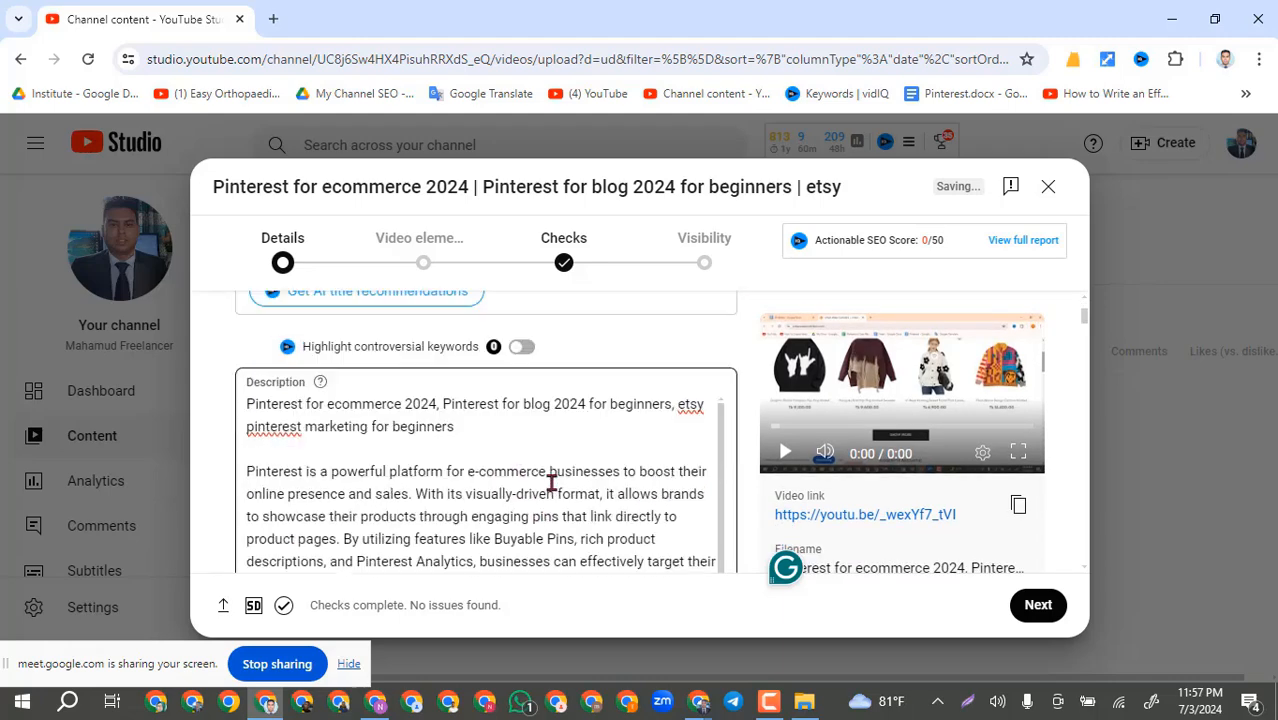
{"action": "triple_click", "coordinate": [384, 386]}
Step: Clear the dotted line between the blog paragraph and the keyword list in the description, leaving a blank line
{"action": "scroll", "coordinate": [469, 433], "scroll_direction": "down", "scroll_amount": 1}
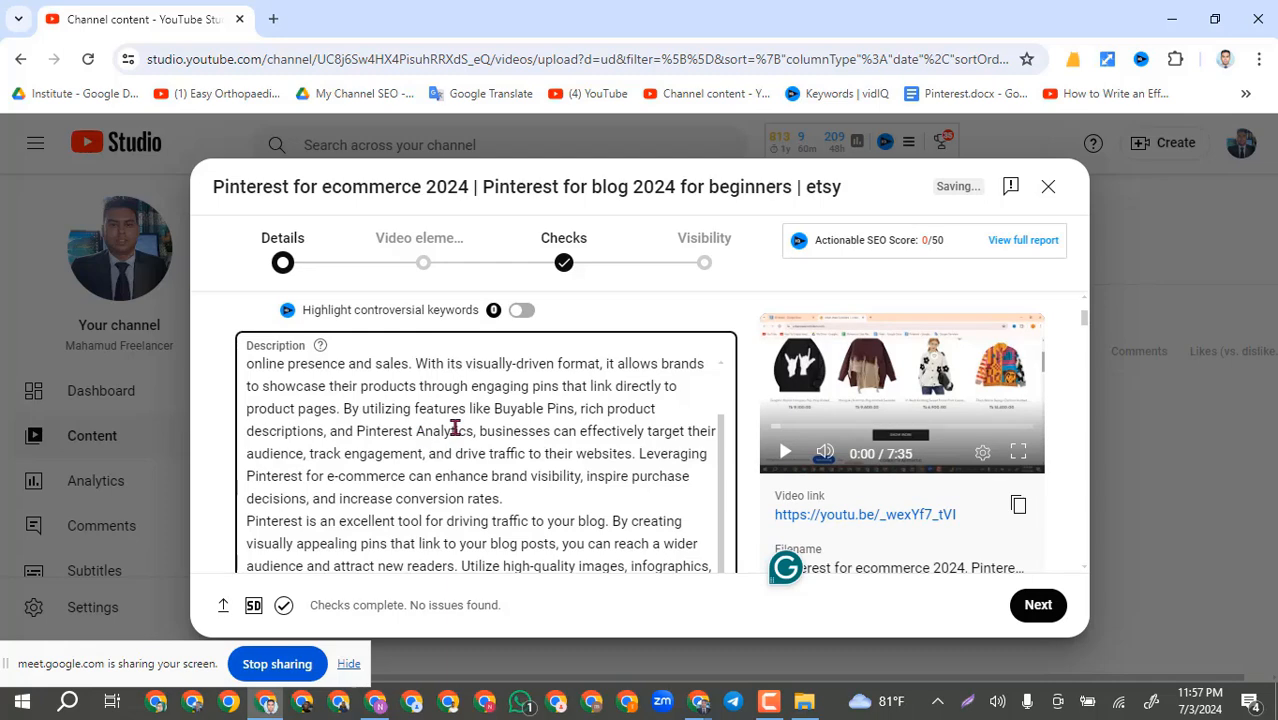
{"action": "scroll", "coordinate": [485, 405], "scroll_direction": "down", "scroll_amount": 3}
{"action": "scroll", "coordinate": [485, 408], "scroll_direction": "down", "scroll_amount": 3}
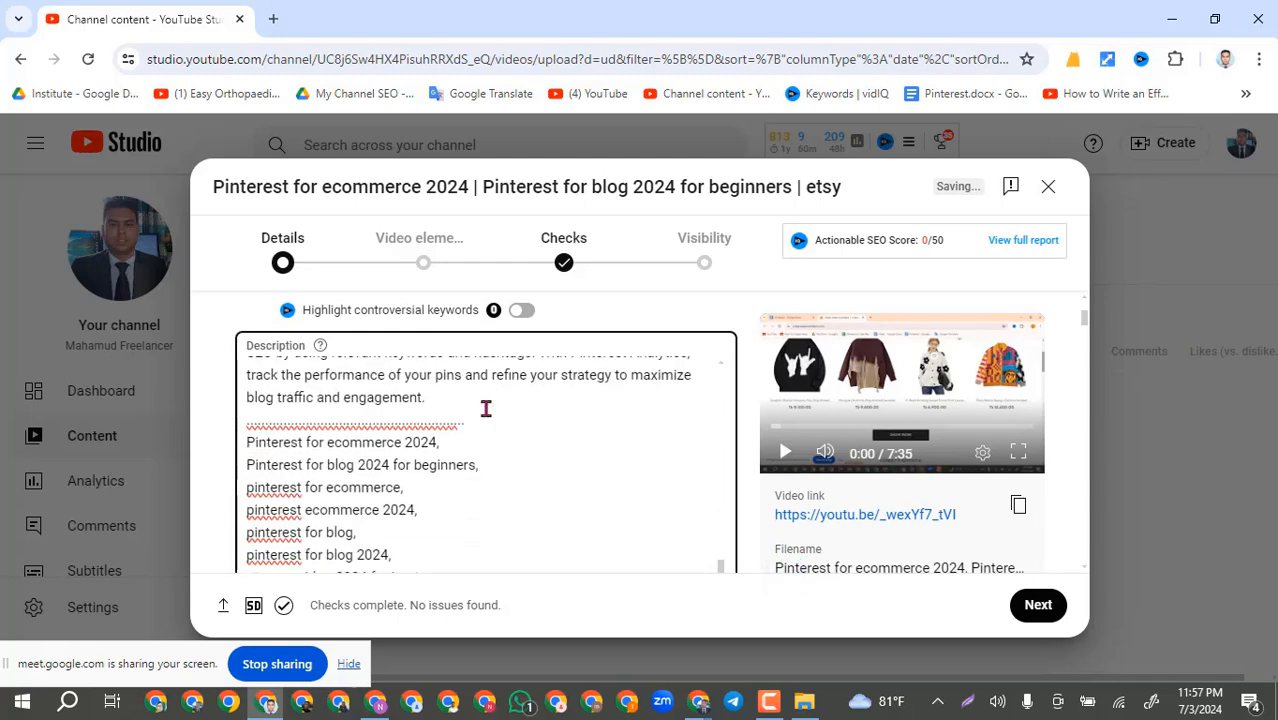
{"action": "left_click_drag", "start_coordinate": [467, 425], "coordinate": [249, 422]}
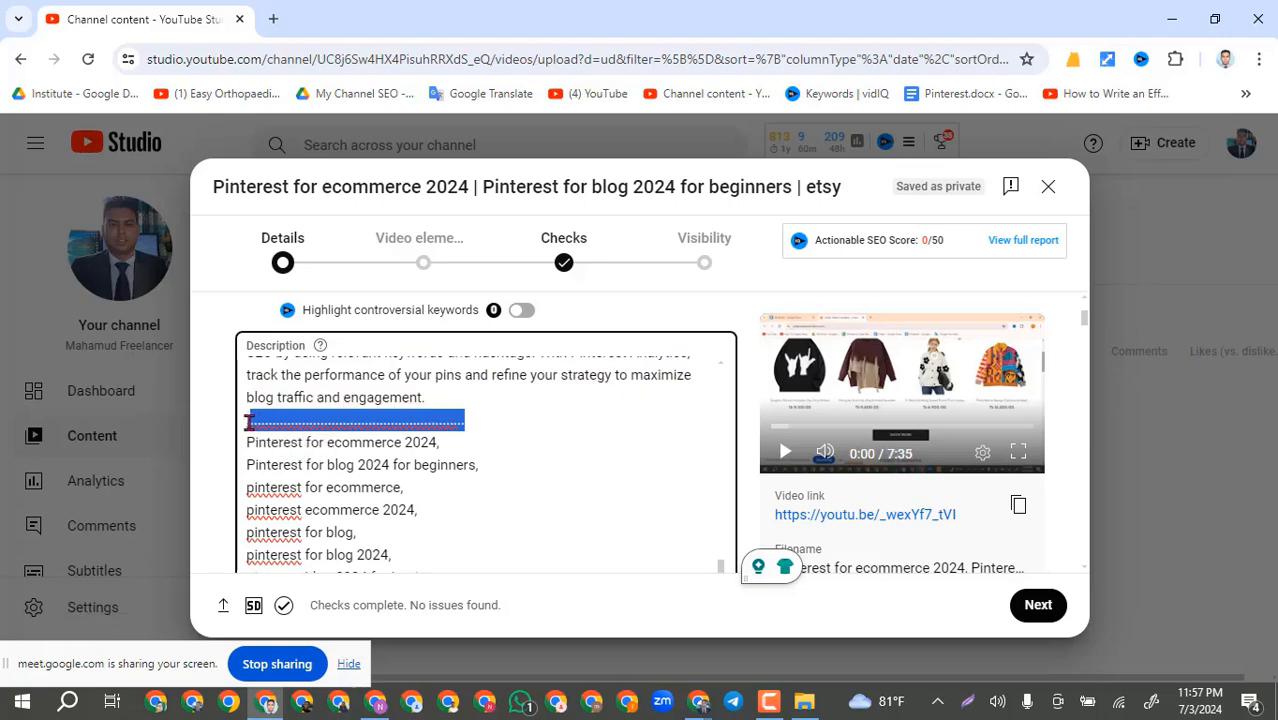
{"action": "key", "text": "BackSpace"}
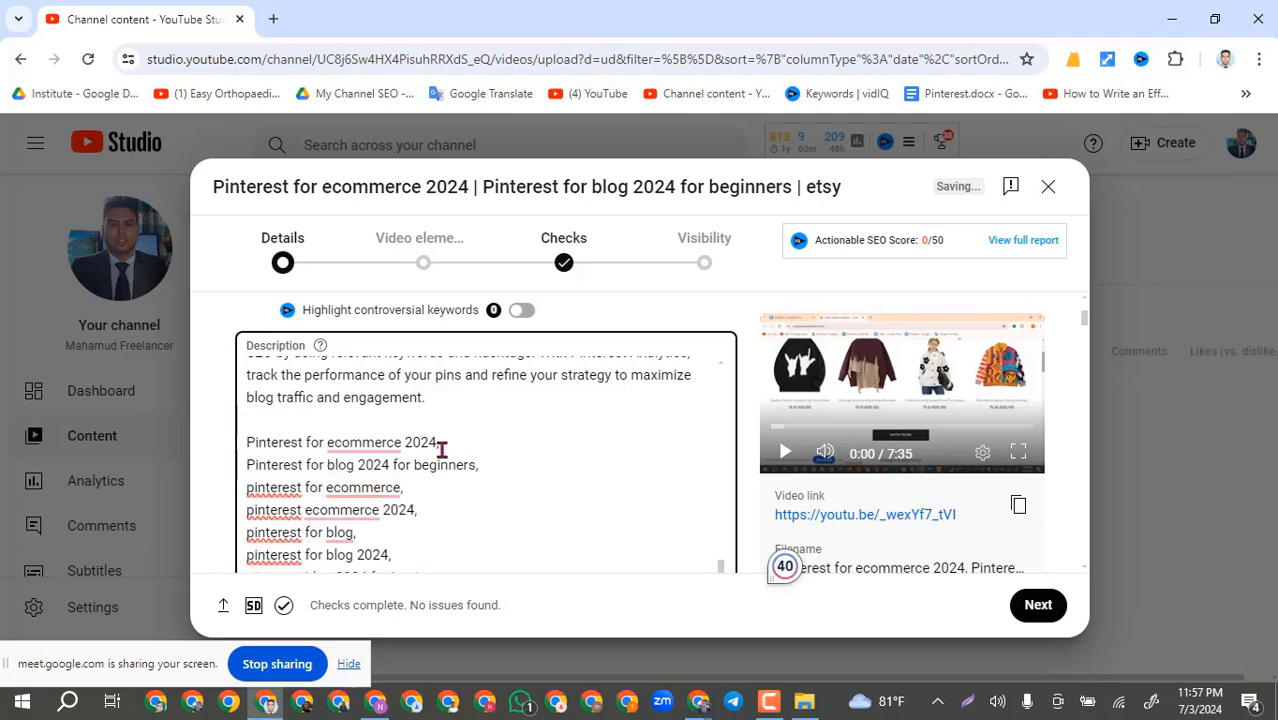
Step: Delete the hashtag line from #pinterest to #pinteresttips and its surplus blank lines, leaving one blank line between the keyword list and the channel link
{"action": "scroll", "coordinate": [360, 440], "scroll_direction": "down", "scroll_amount": 2}
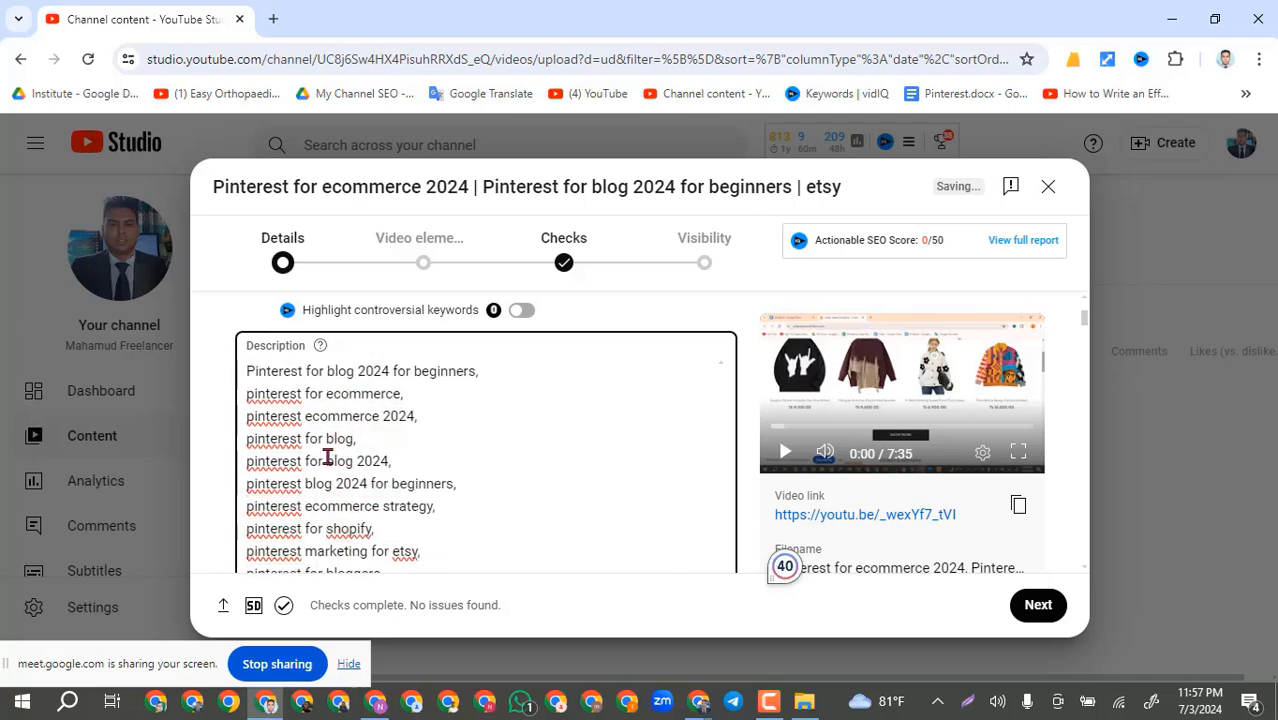
{"action": "scroll", "coordinate": [328, 441], "scroll_direction": "down", "scroll_amount": 3}
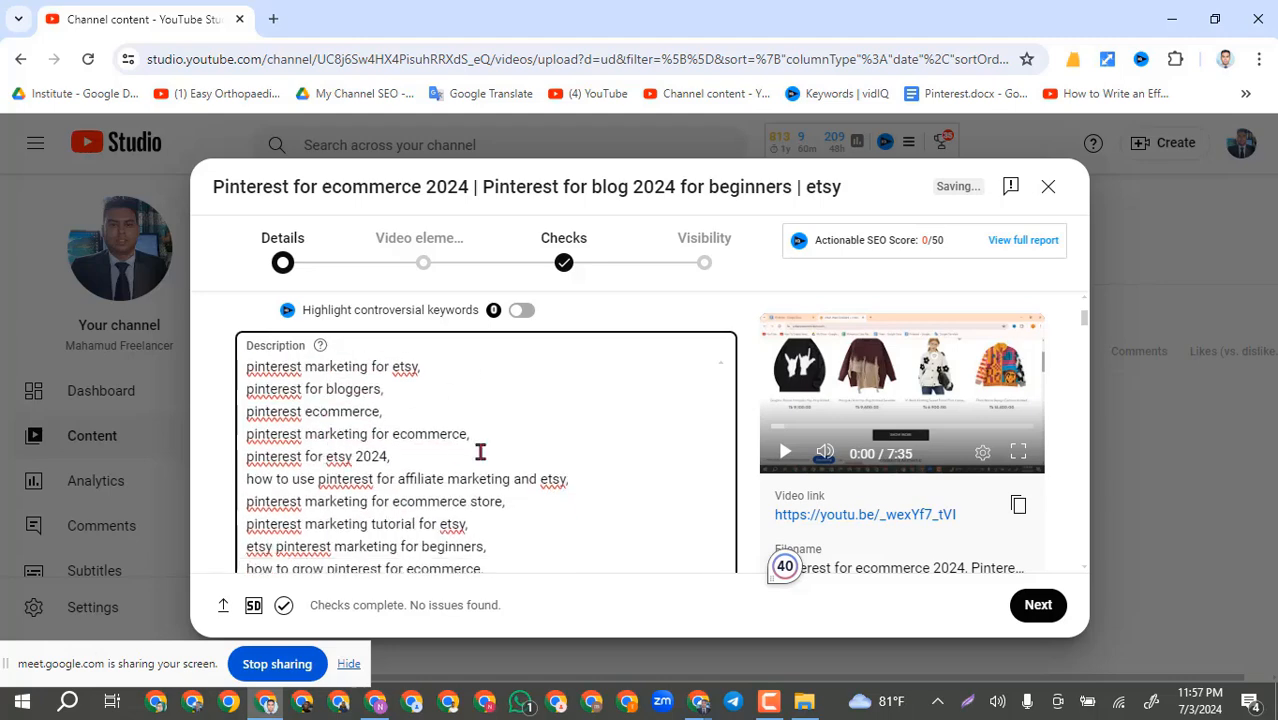
{"action": "scroll", "coordinate": [480, 449], "scroll_direction": "down", "scroll_amount": 2}
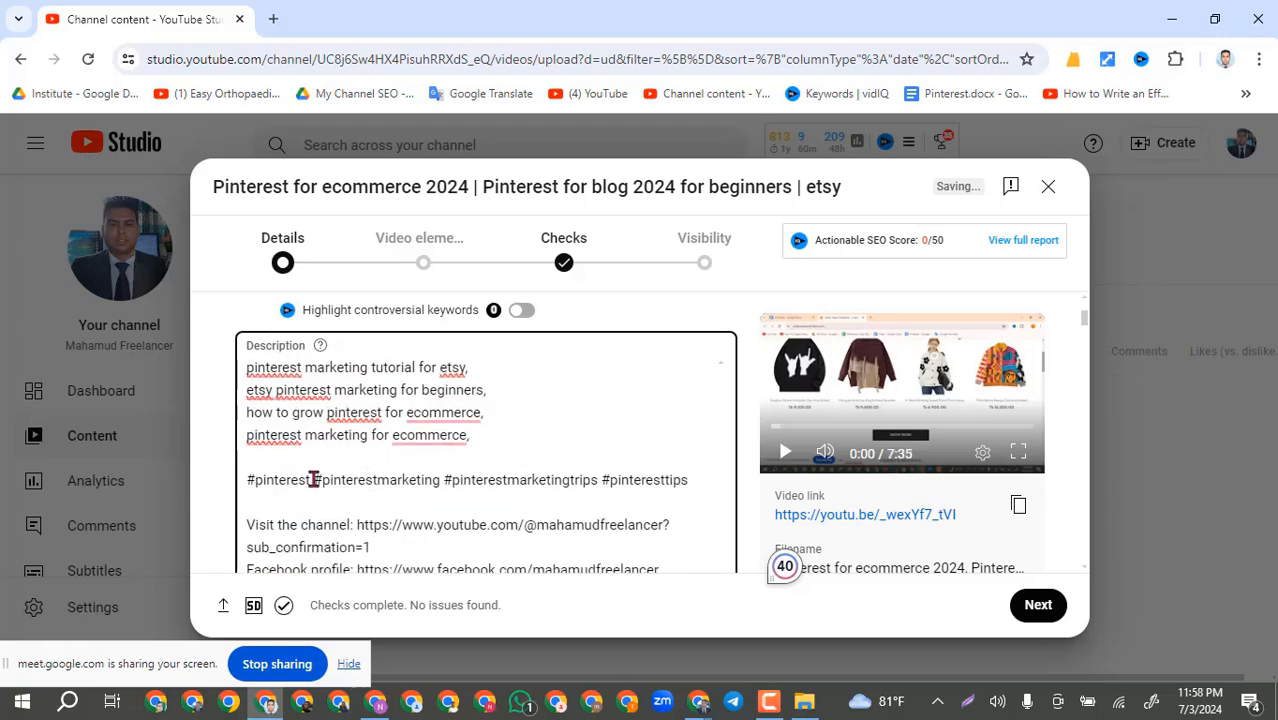
{"action": "scroll", "coordinate": [317, 476], "scroll_direction": "down", "scroll_amount": 2}
{"action": "left_click_drag", "start_coordinate": [697, 386], "coordinate": [250, 385]}
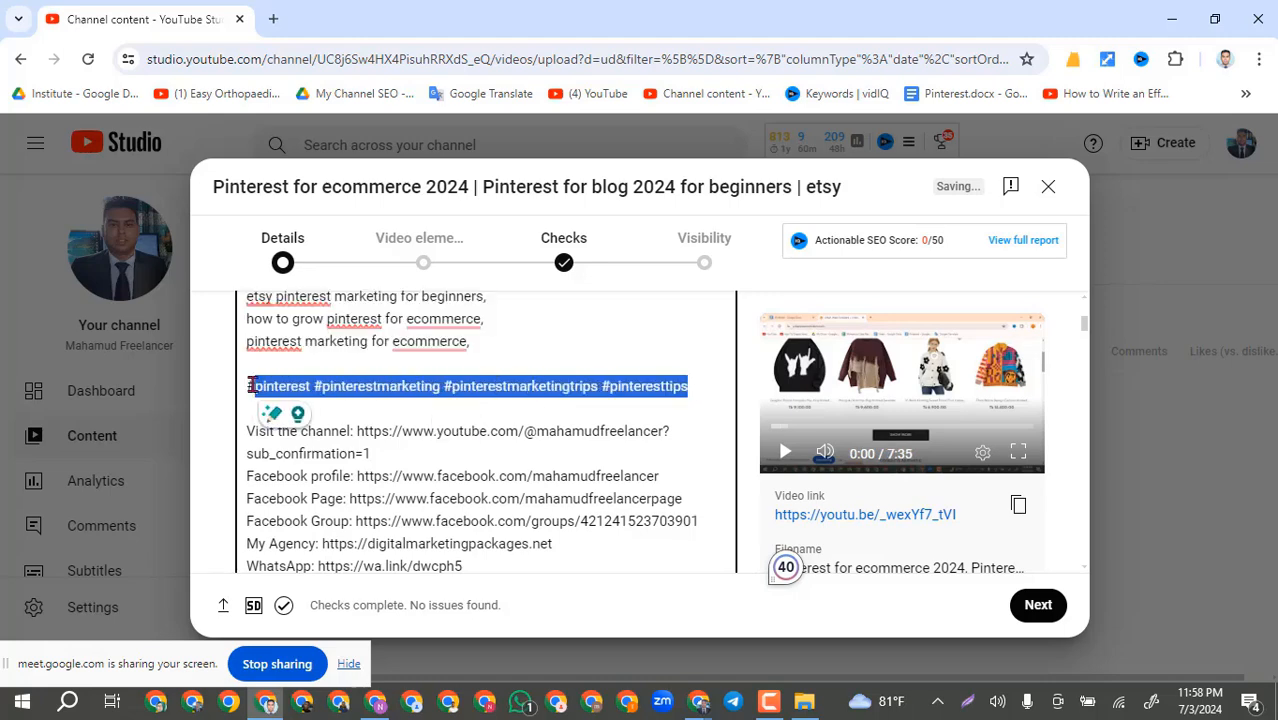
{"action": "key", "text": "BackSpace"}
{"action": "key", "text": "BackSpace"}
{"action": "key", "text": "BackSpace"}
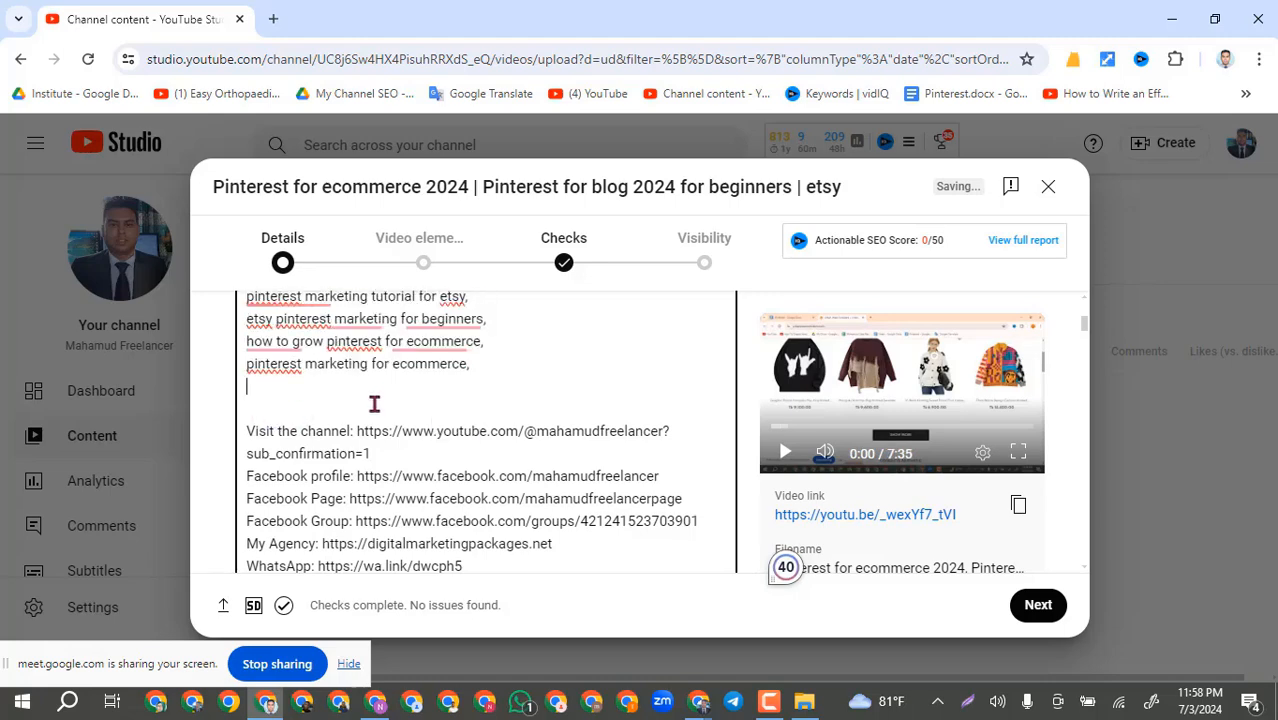
{"action": "key", "text": "BackSpace"}
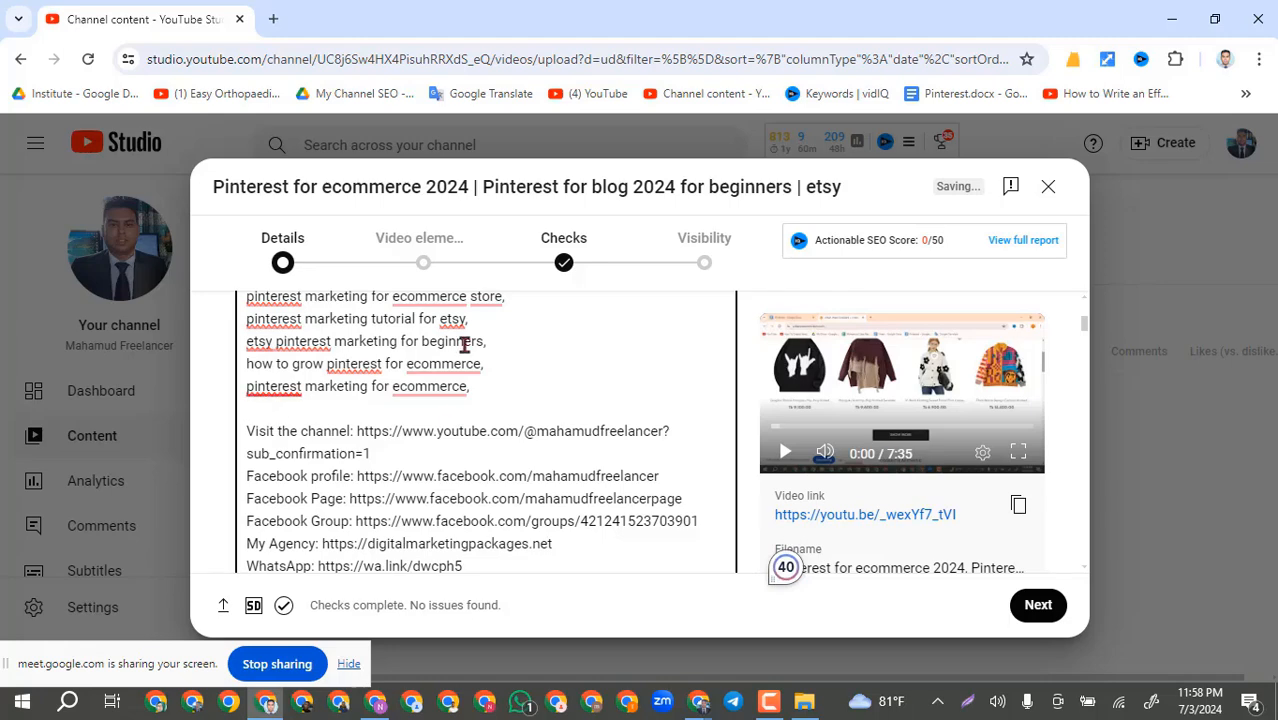
Step: Review the edited description from its opening keyword line through the keyword list to the channel and social links
{"action": "scroll", "coordinate": [485, 413], "scroll_direction": "up", "scroll_amount": 2}
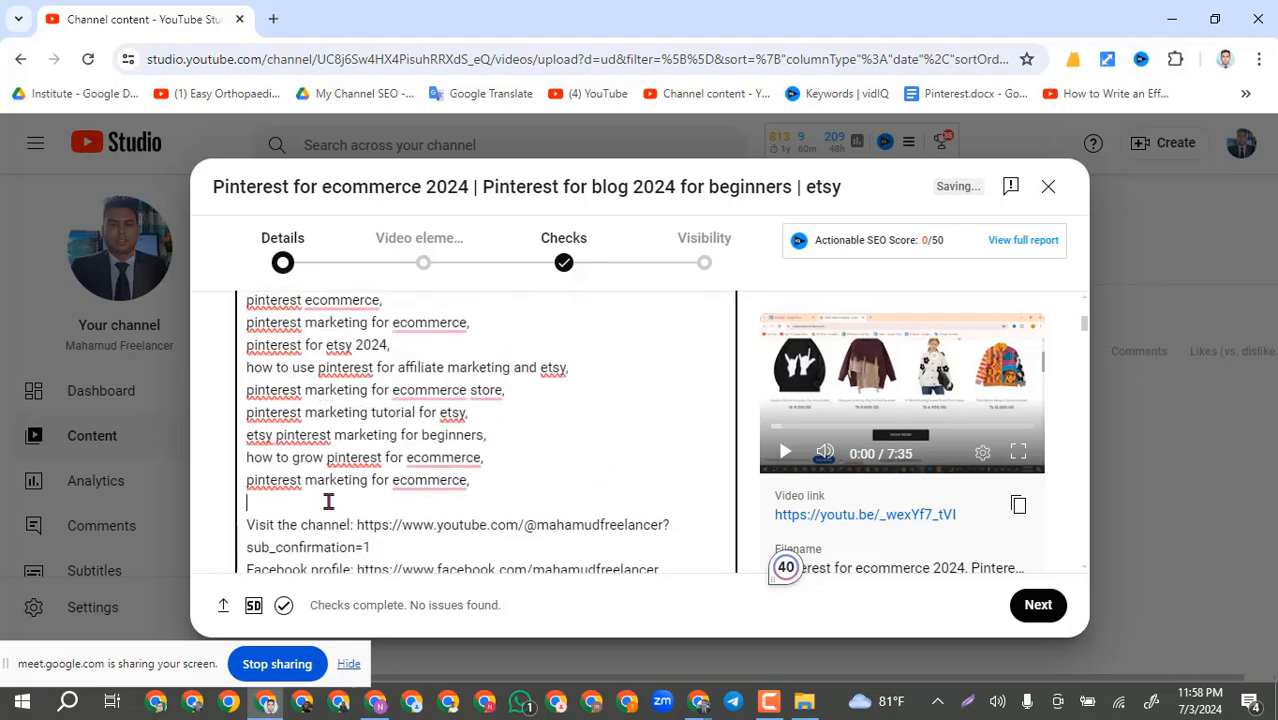
{"action": "scroll", "coordinate": [642, 386], "scroll_direction": "down", "scroll_amount": 2}
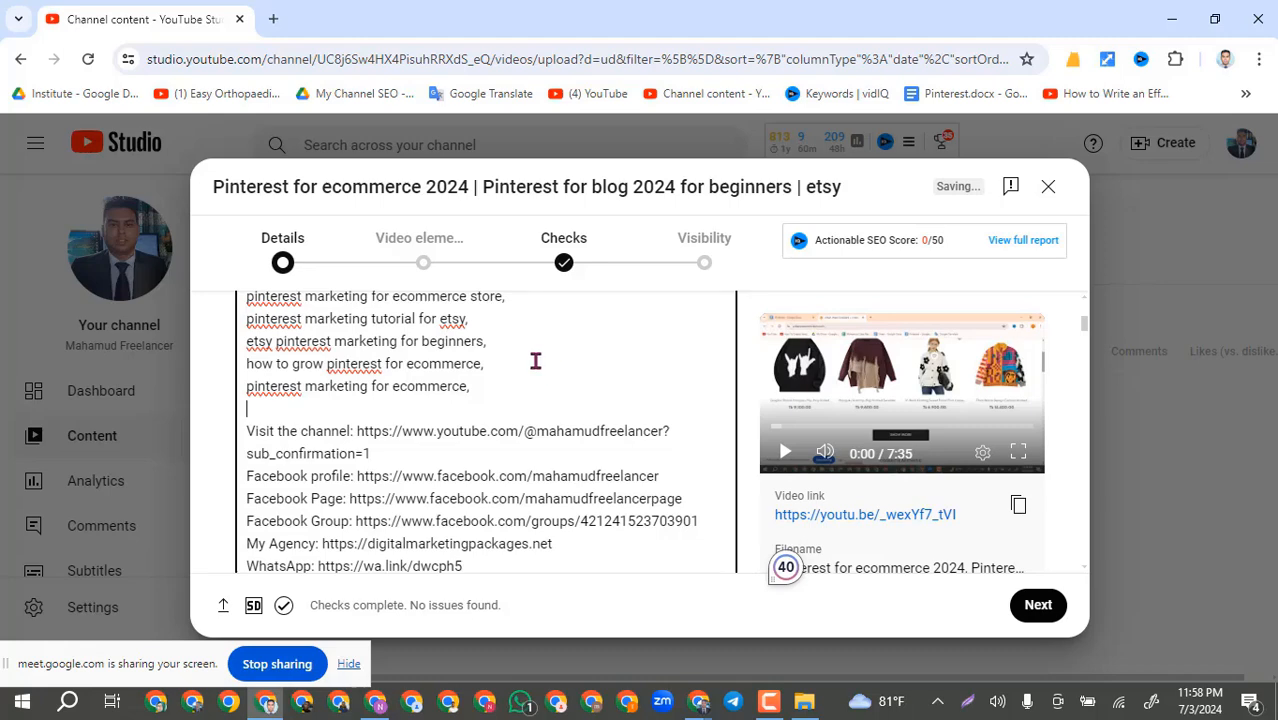
{"action": "scroll", "coordinate": [535, 361], "scroll_direction": "up", "scroll_amount": 4}
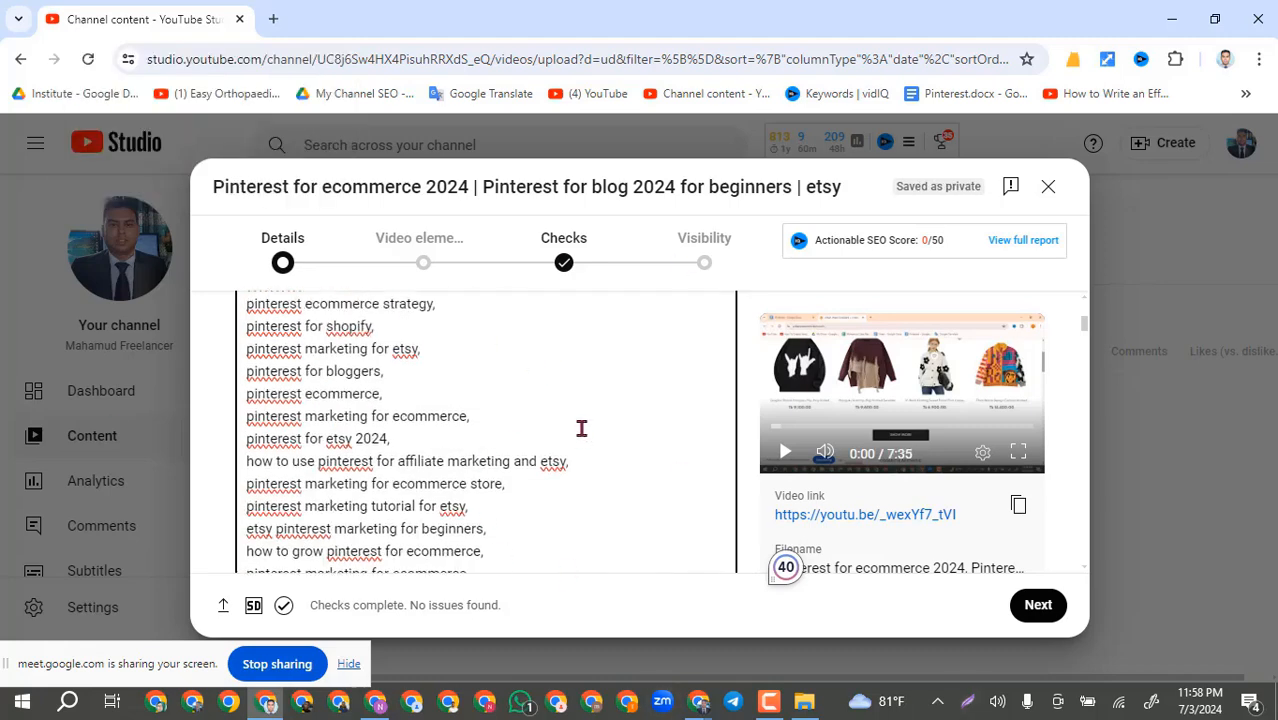
{"action": "scroll", "coordinate": [581, 433], "scroll_direction": "down", "scroll_amount": 2}
{"action": "scroll", "coordinate": [581, 433], "scroll_direction": "down", "scroll_amount": 2}
{"action": "scroll", "coordinate": [581, 433], "scroll_direction": "up", "scroll_amount": 8}
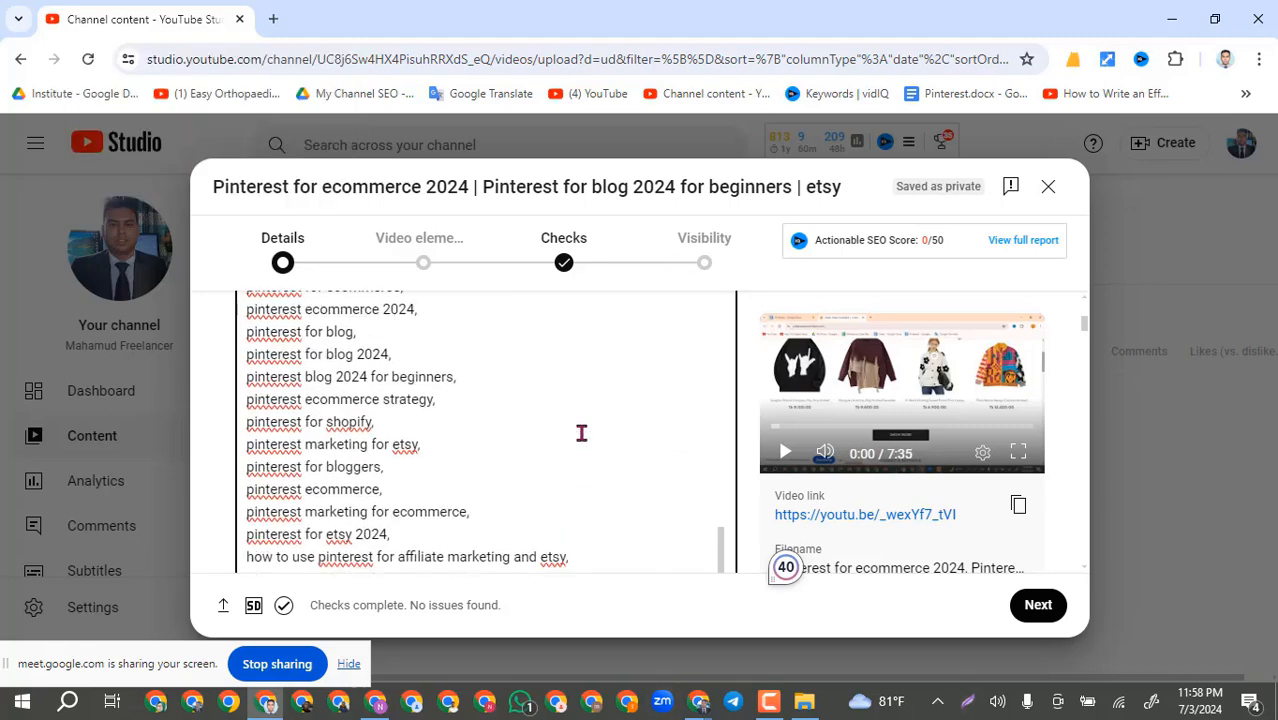
{"action": "scroll", "coordinate": [581, 433], "scroll_direction": "up", "scroll_amount": 10}
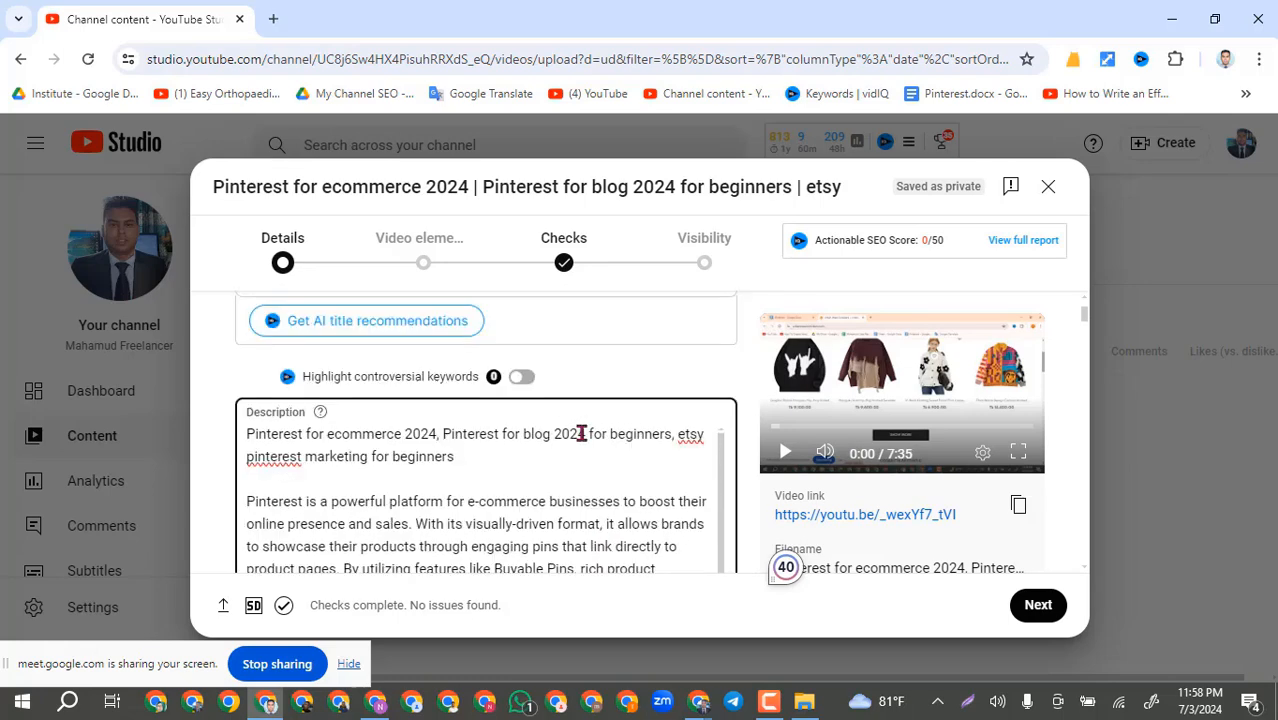
{"action": "triple_click", "coordinate": [240, 476]}
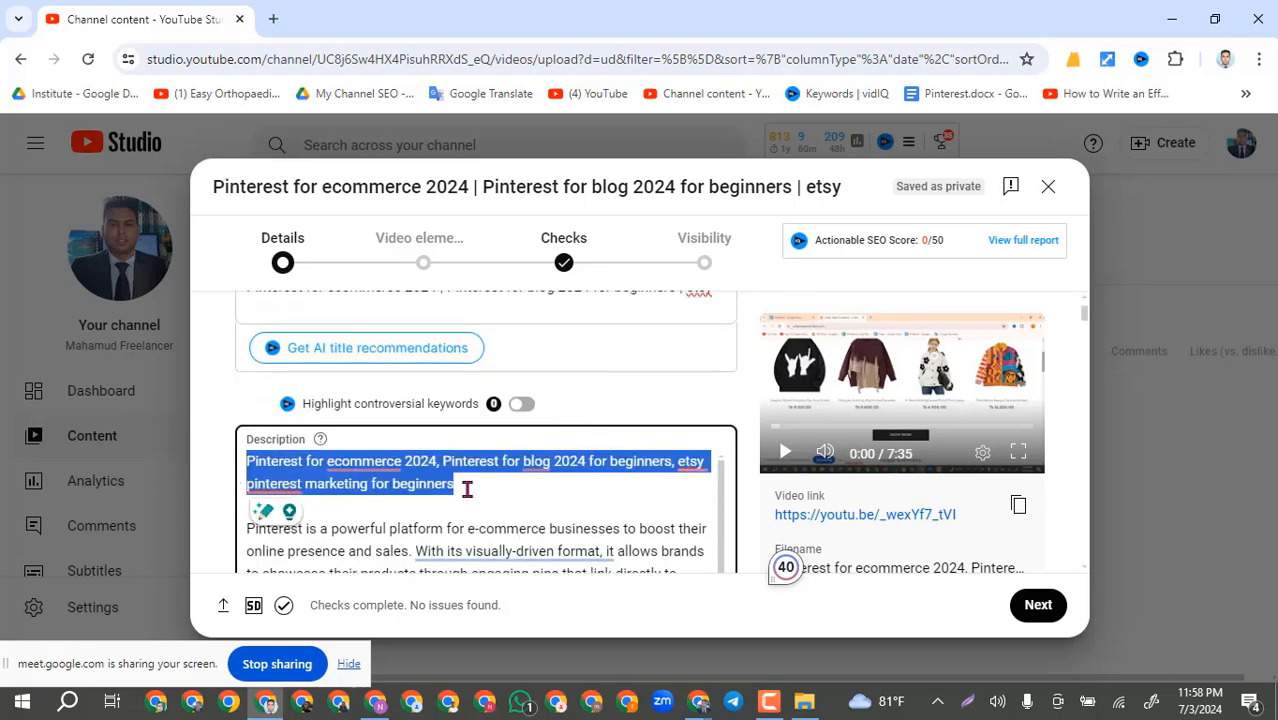
{"action": "scroll", "coordinate": [585, 454], "scroll_direction": "down", "scroll_amount": 4}
{"action": "scroll", "coordinate": [585, 454], "scroll_direction": "down", "scroll_amount": 6}
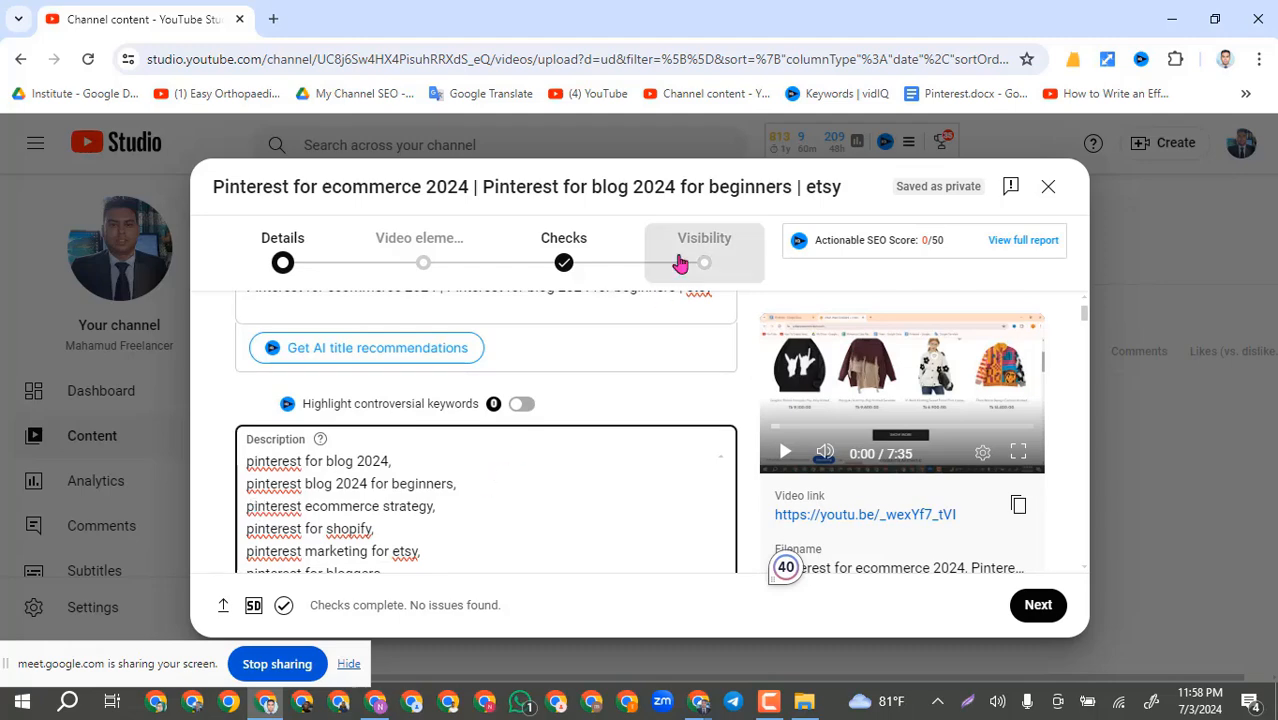
{"action": "scroll", "coordinate": [511, 518], "scroll_direction": "down", "scroll_amount": 5}
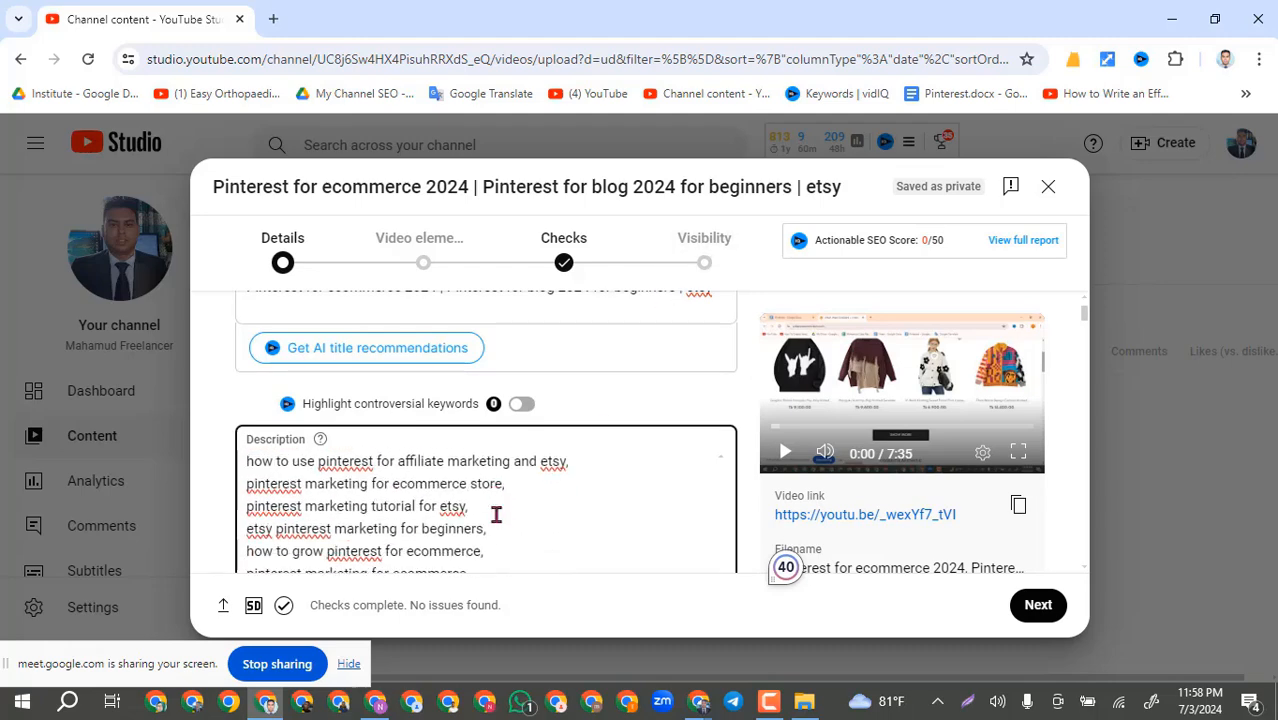
{"action": "scroll", "coordinate": [496, 514], "scroll_direction": "down", "scroll_amount": 3}
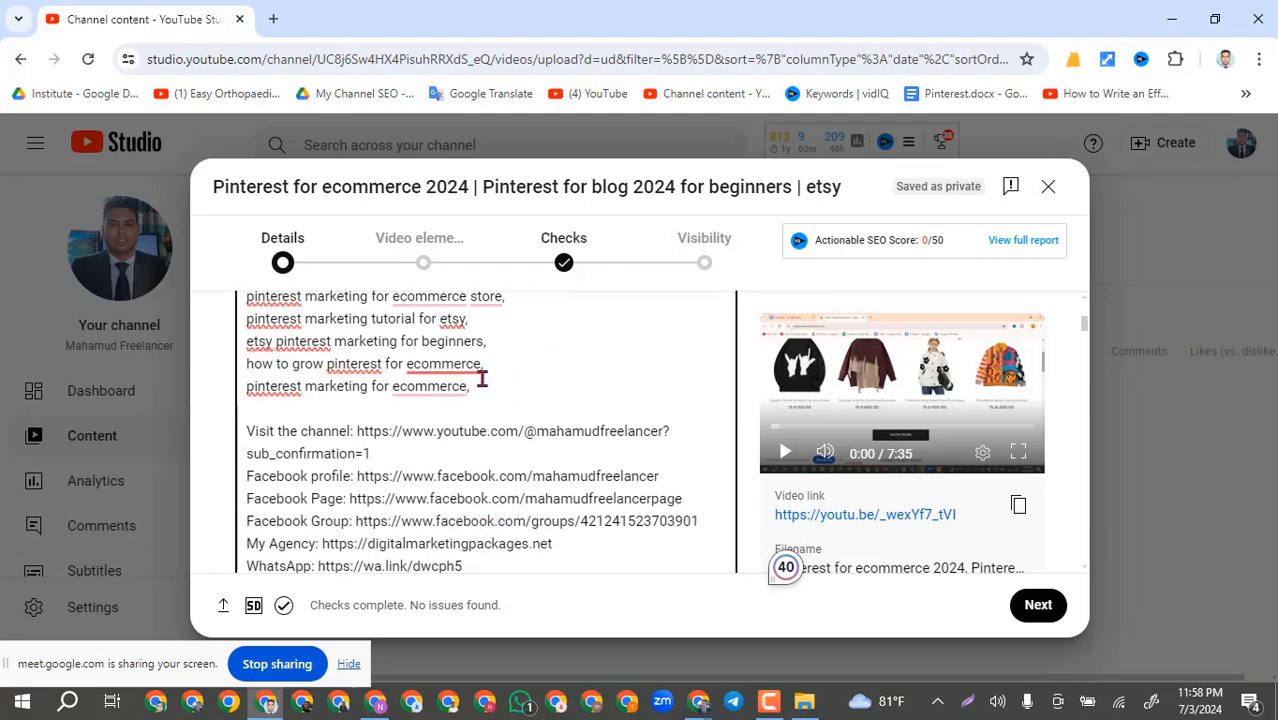
Step: Highlight the "Visit the channel" line in the description, including the sub_confirmation=1 ending of its link
{"action": "left_click", "coordinate": [275, 413]}
{"action": "left_click_drag", "start_coordinate": [386, 452], "coordinate": [248, 438]}
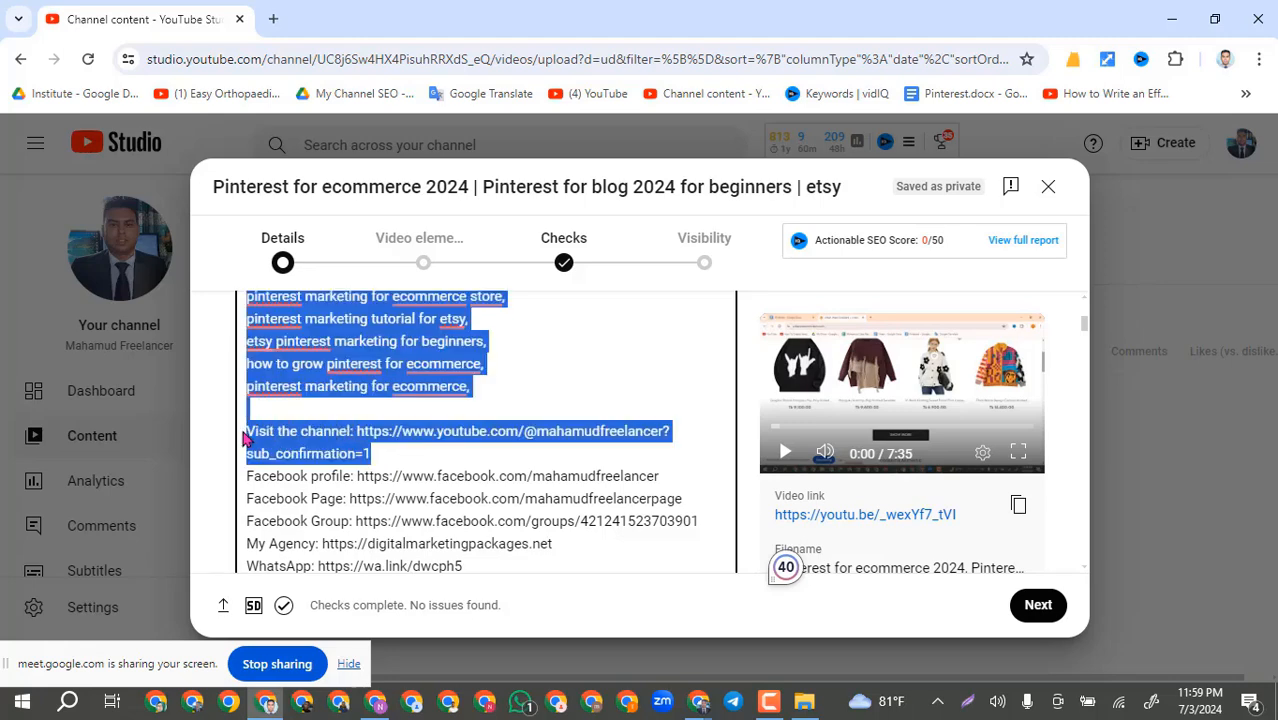
{"action": "left_click", "coordinate": [414, 459]}
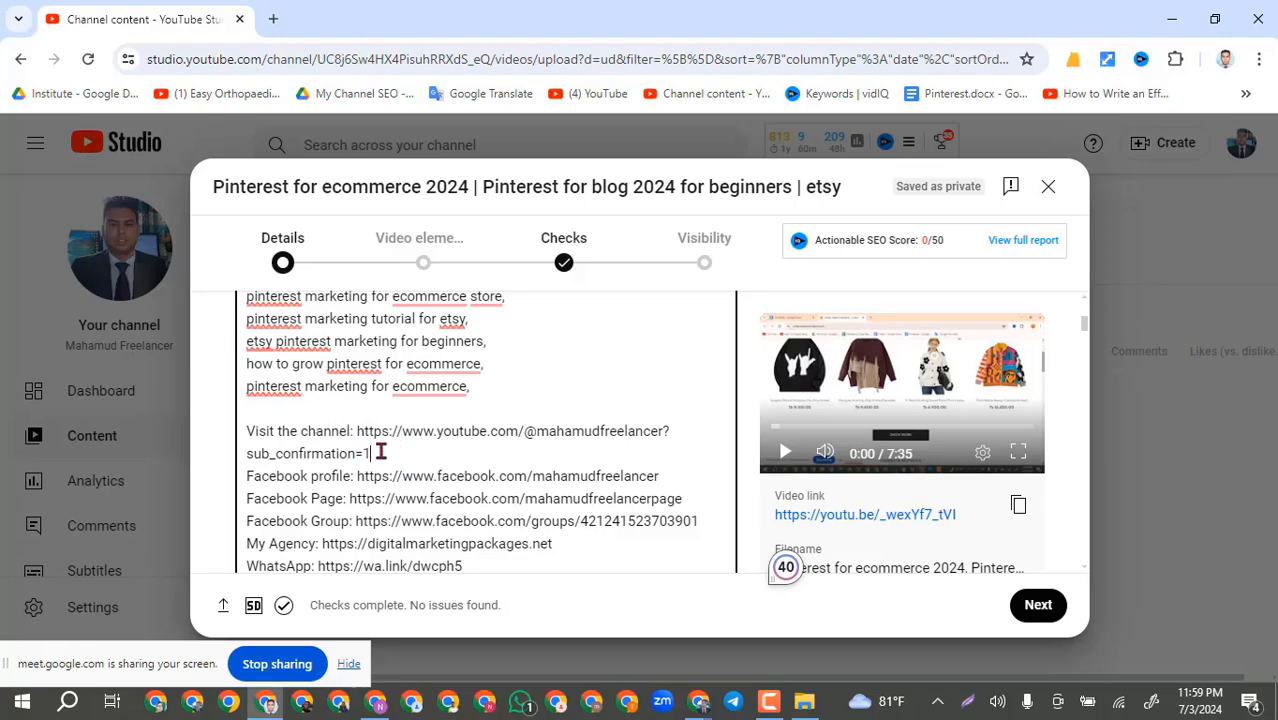
{"action": "left_click_drag", "start_coordinate": [371, 450], "coordinate": [248, 431]}
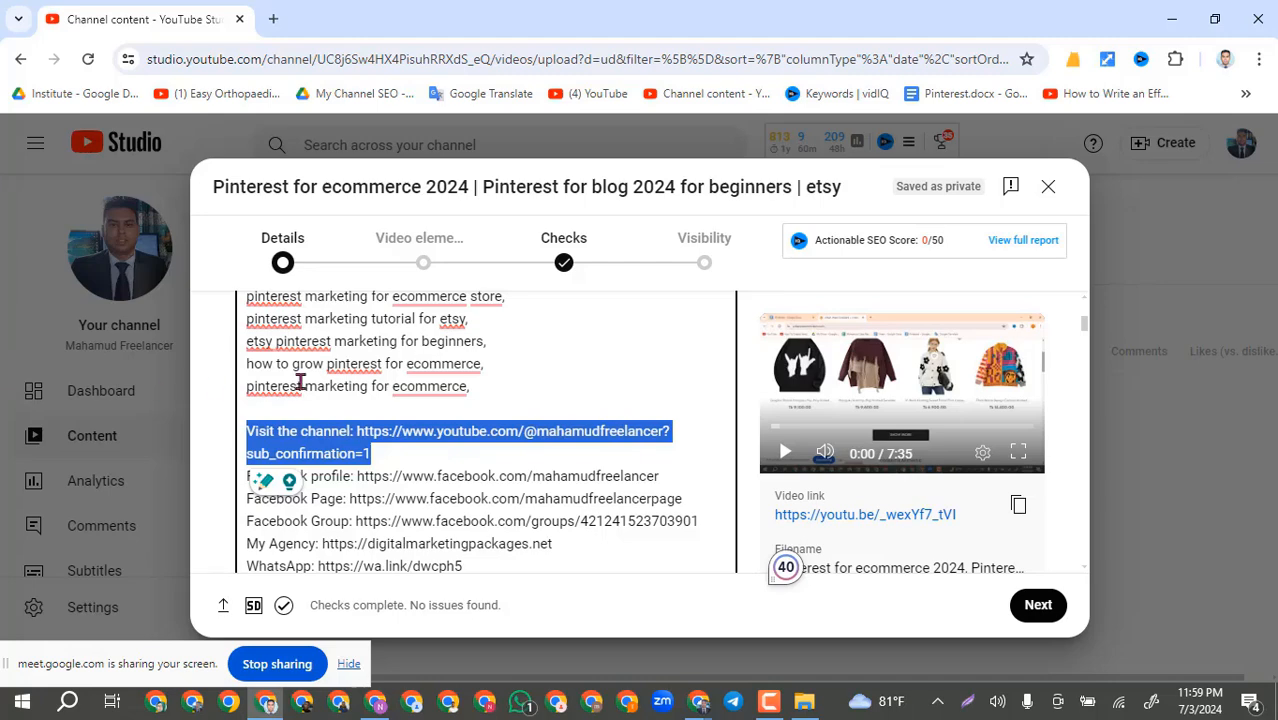
{"action": "left_click", "coordinate": [398, 455]}
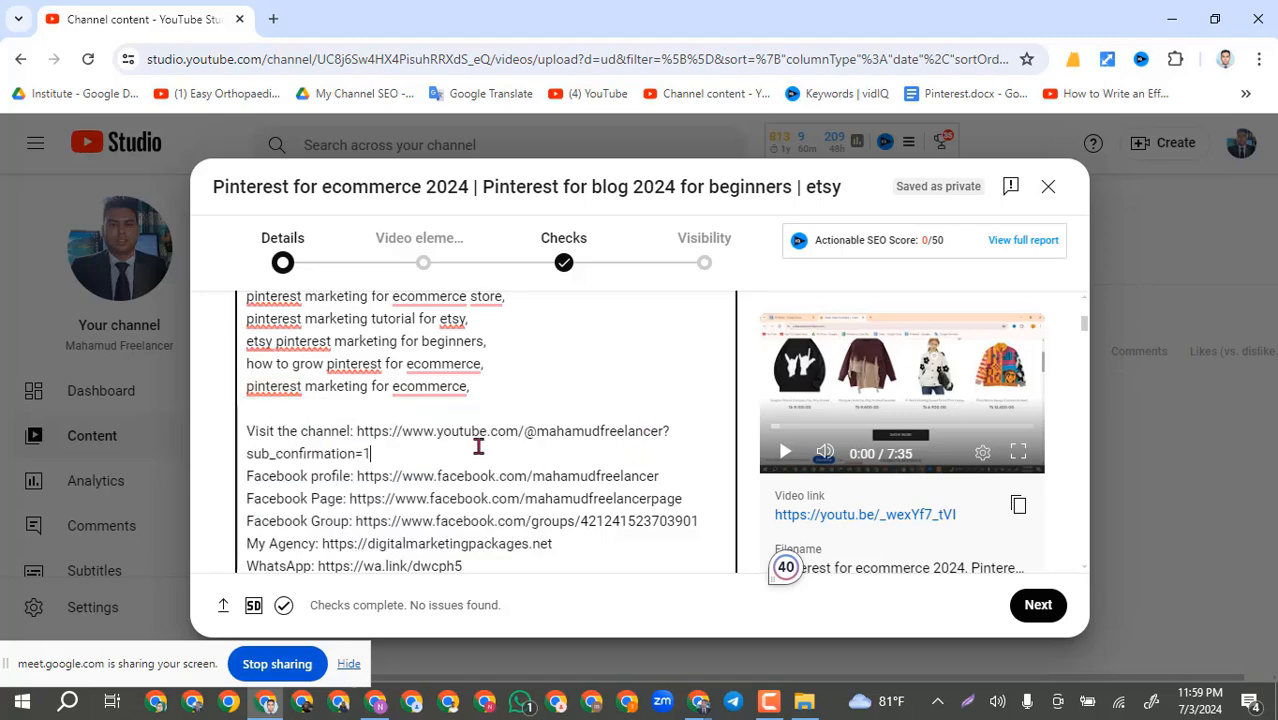
{"action": "left_click_drag", "start_coordinate": [420, 448], "coordinate": [250, 436]}
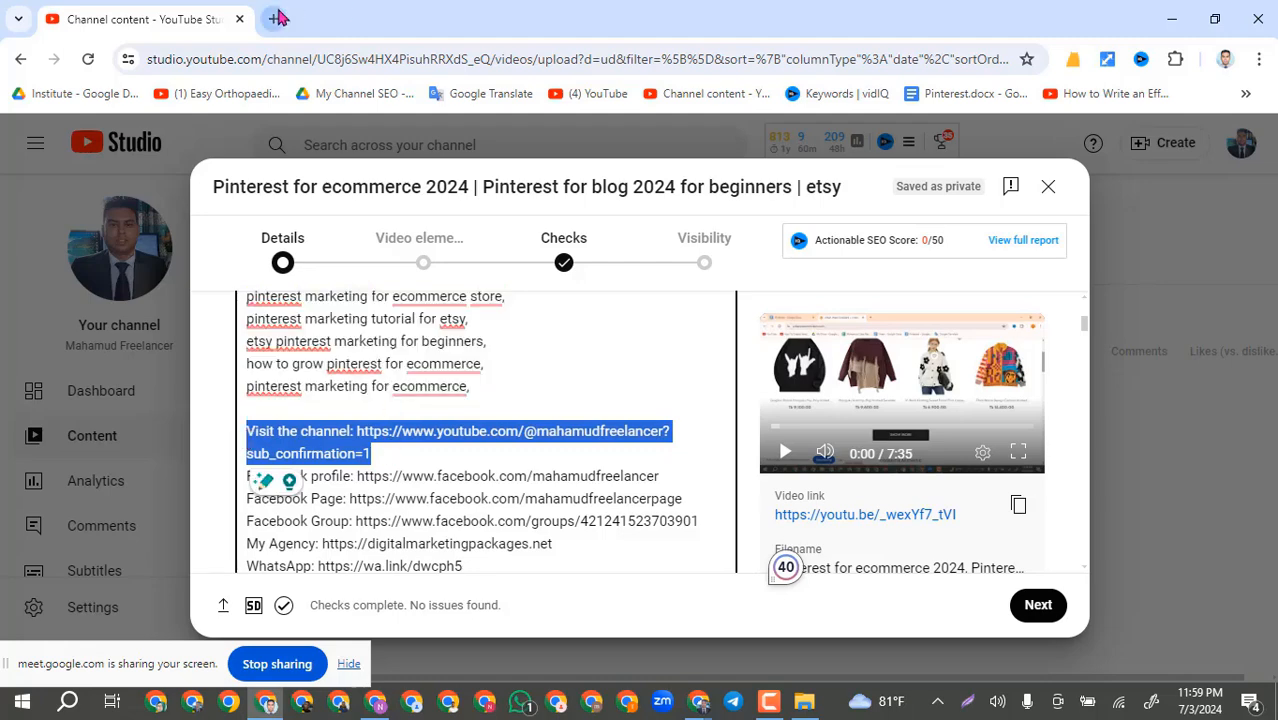
Step: Switch to the Youtube.xlsx sheet in the other Chrome window and copy the link beside "Setup Subscribe button (Link setup)"
{"action": "left_click", "coordinate": [375, 704]}
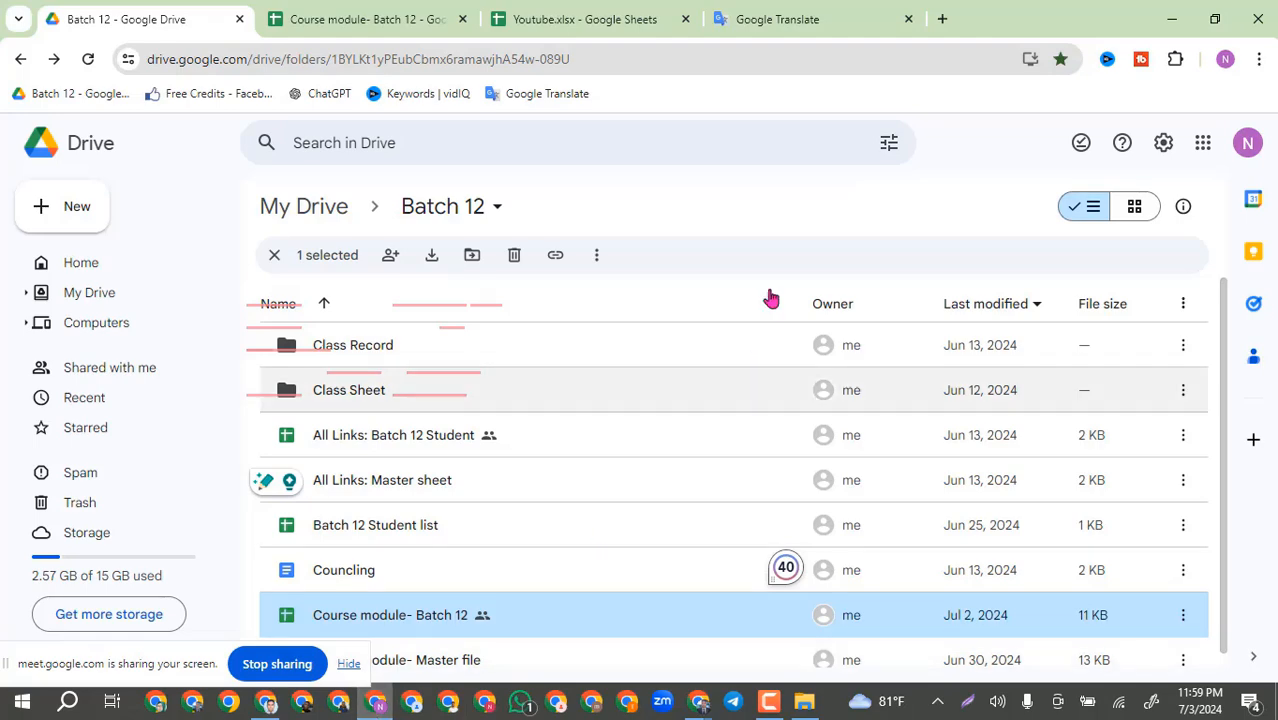
{"action": "left_click", "coordinate": [785, 17]}
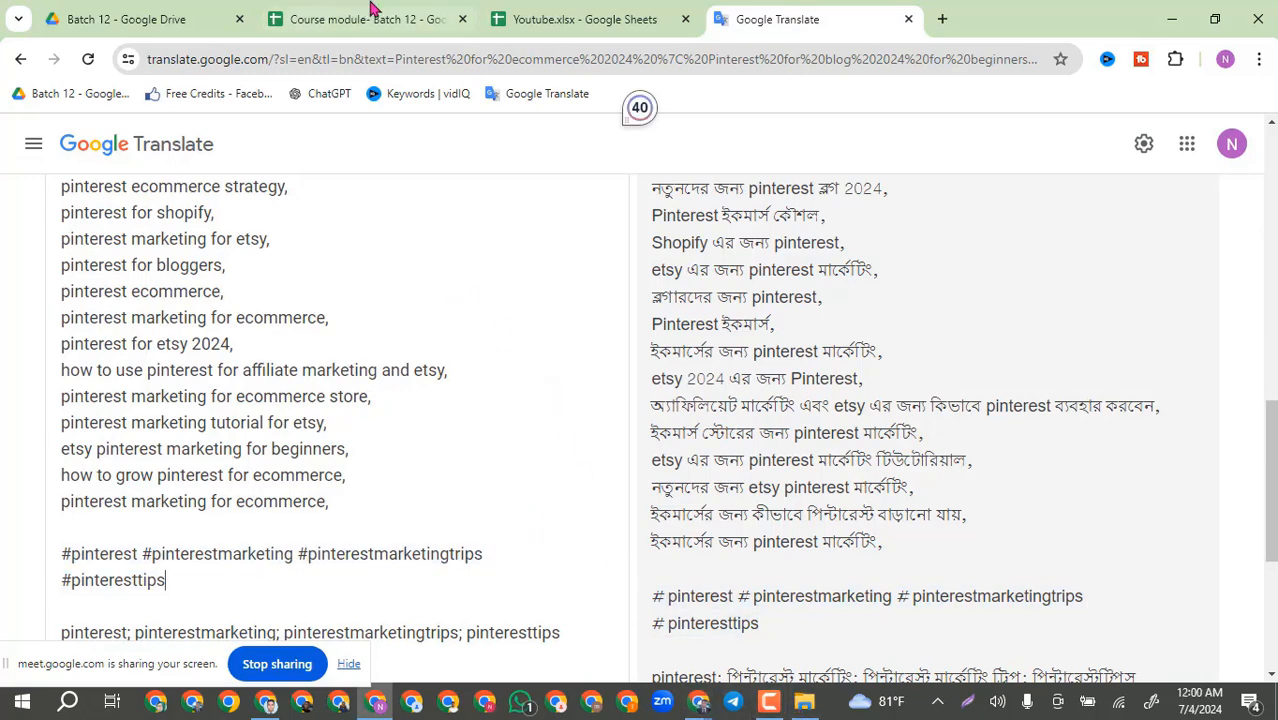
{"action": "left_click", "coordinate": [551, 15]}
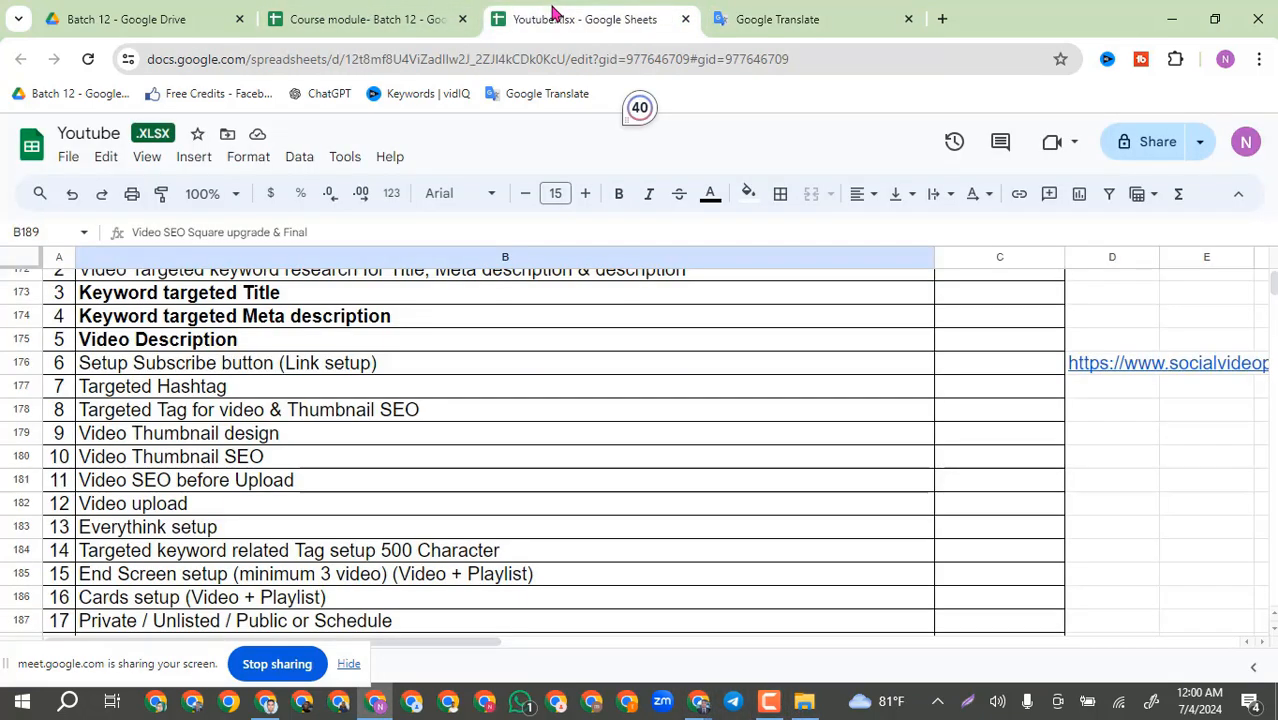
{"action": "left_click", "coordinate": [1118, 365]}
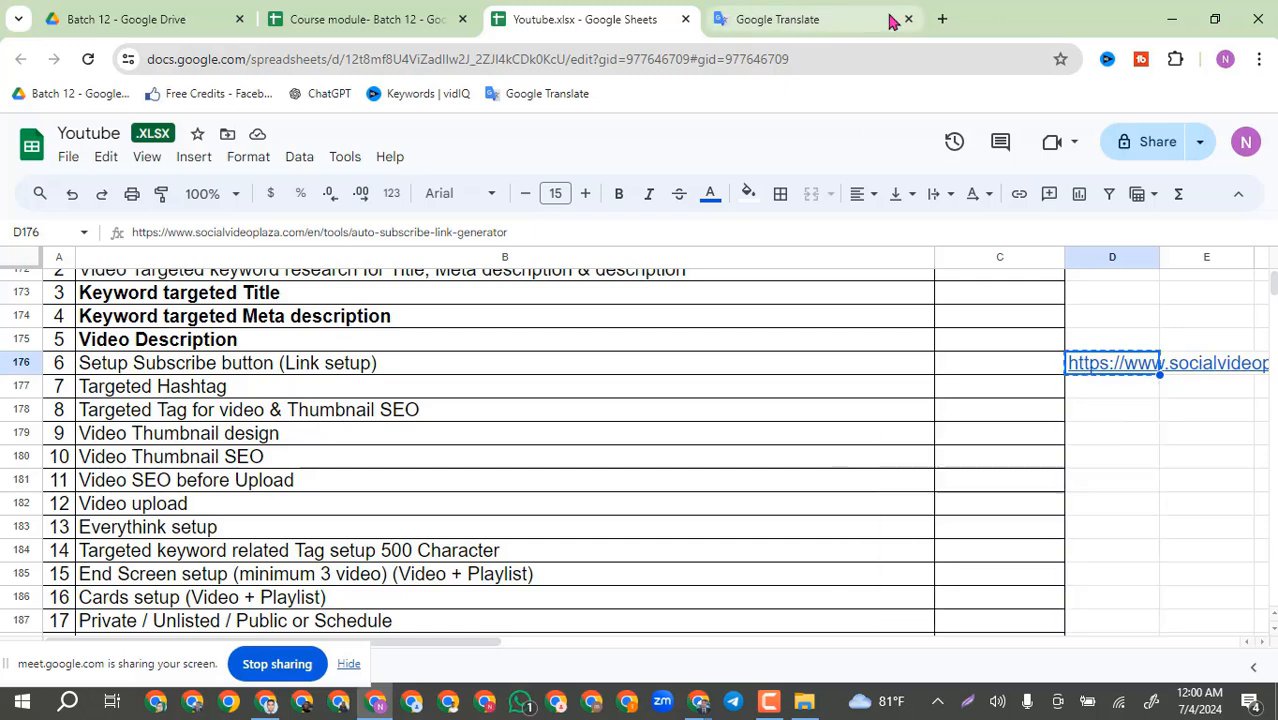
{"action": "left_click", "coordinate": [941, 19]}
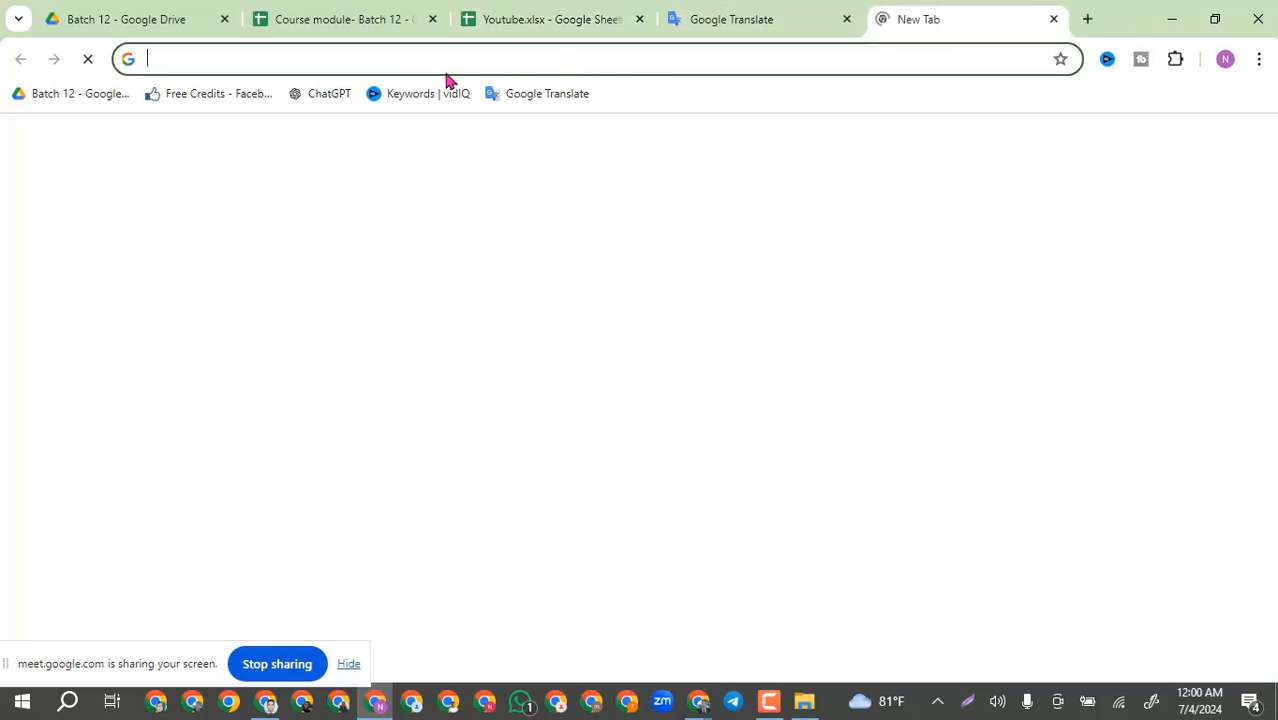
{"action": "type", "text": "https://www.socialvideoplaza.com/en/tools/auto-subscribe-link-generator"}
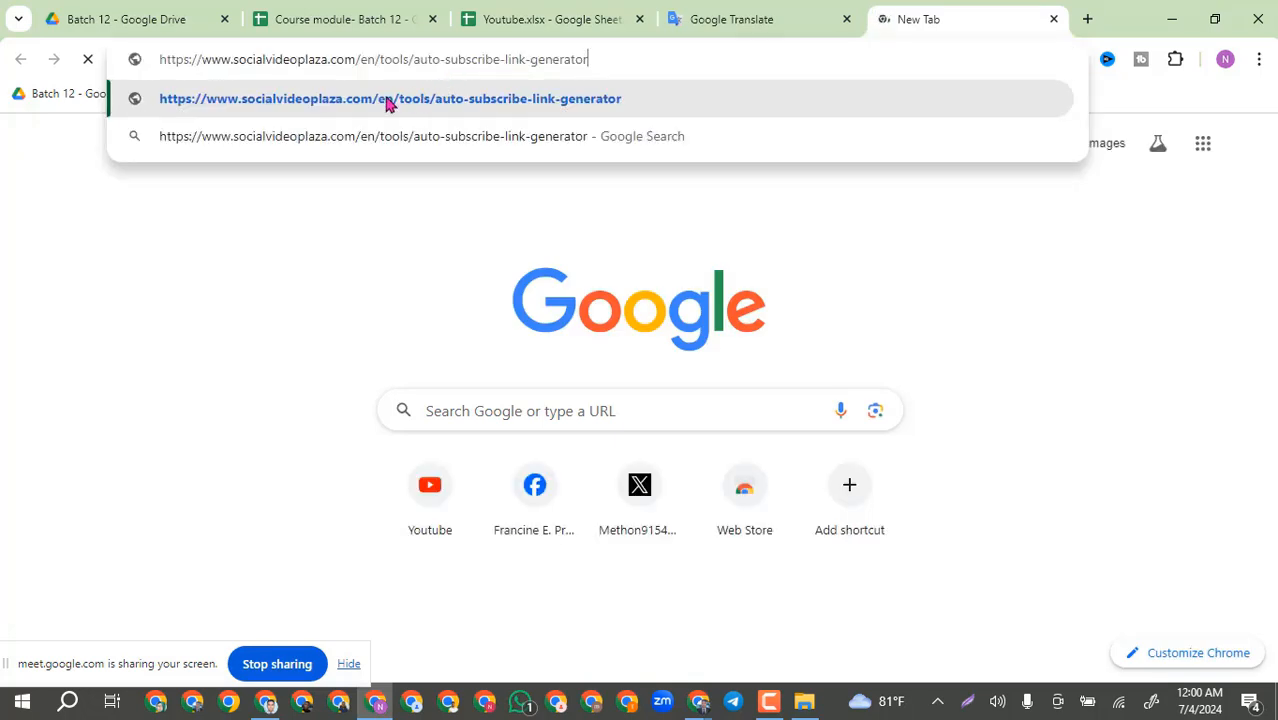
{"action": "key", "text": "Return"}
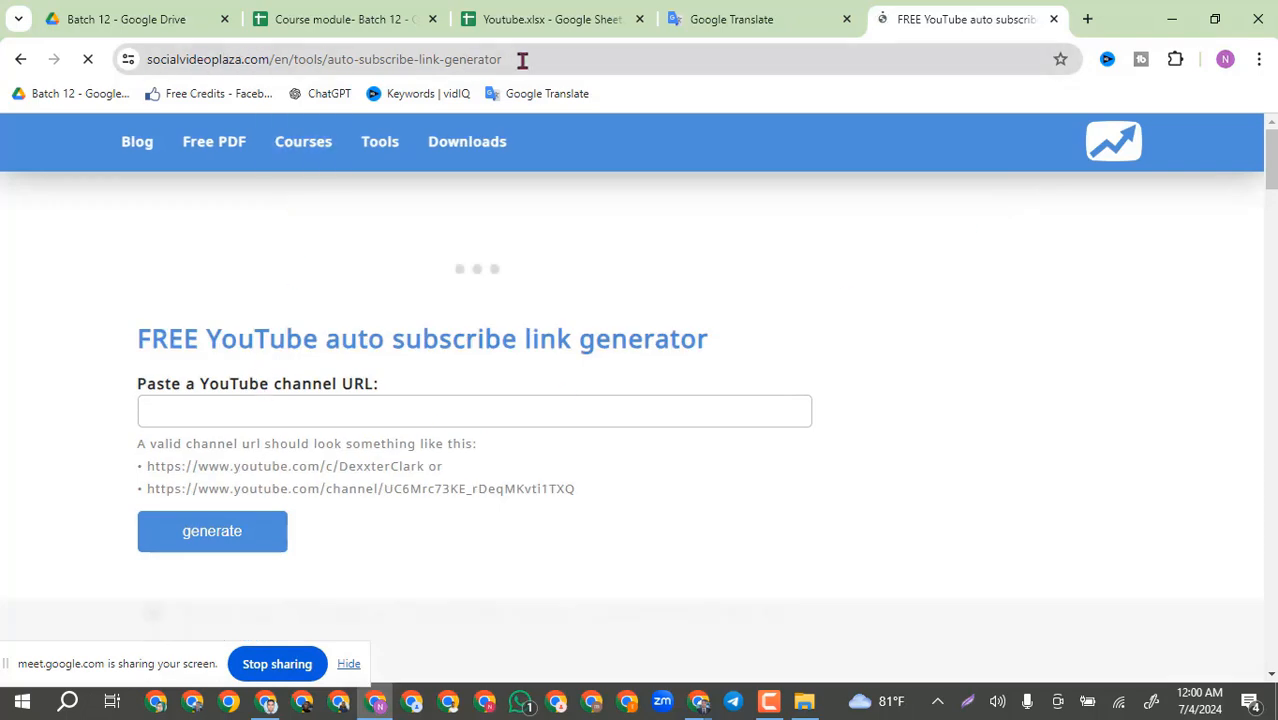
{"action": "left_click_drag", "start_coordinate": [535, 58], "coordinate": [147, 58]}
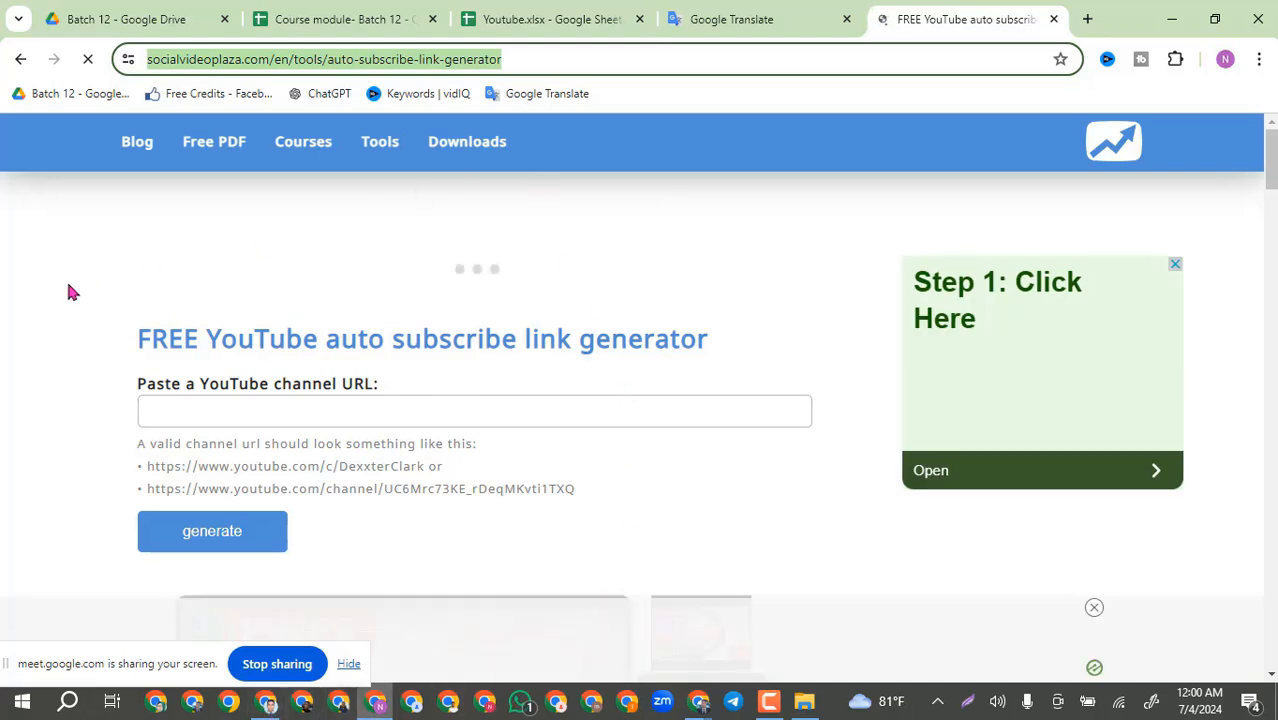
{"action": "left_click", "coordinate": [110, 258]}
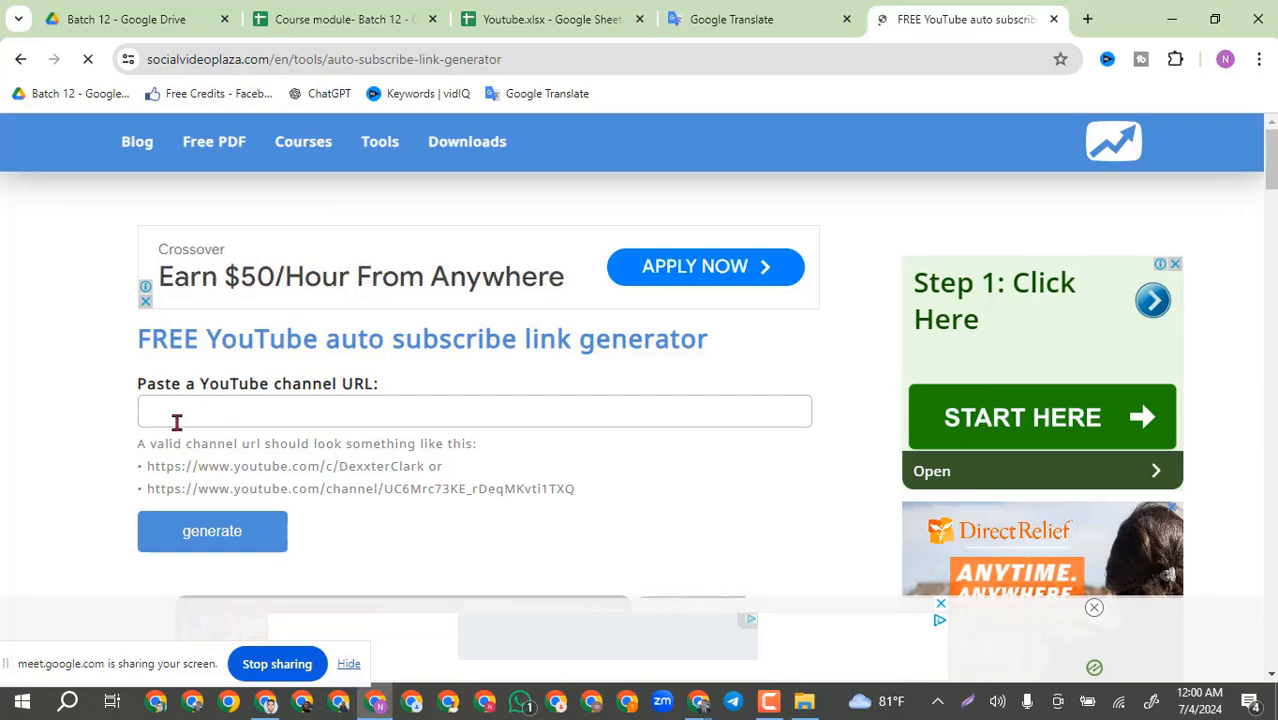
Step: Switch to the YouTube Studio Chrome window, load the channel page in a new tab, and copy its address before closing the tab
{"action": "left_click", "coordinate": [266, 702]}
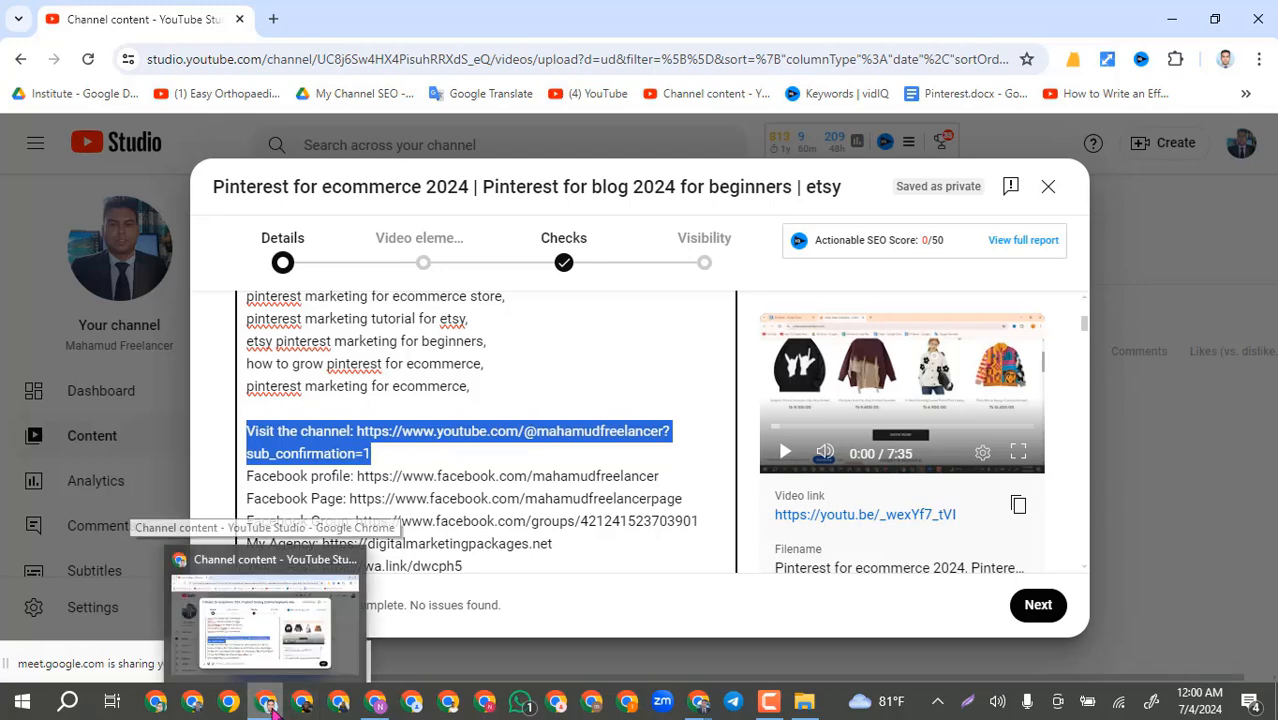
{"action": "left_click", "coordinate": [268, 704]}
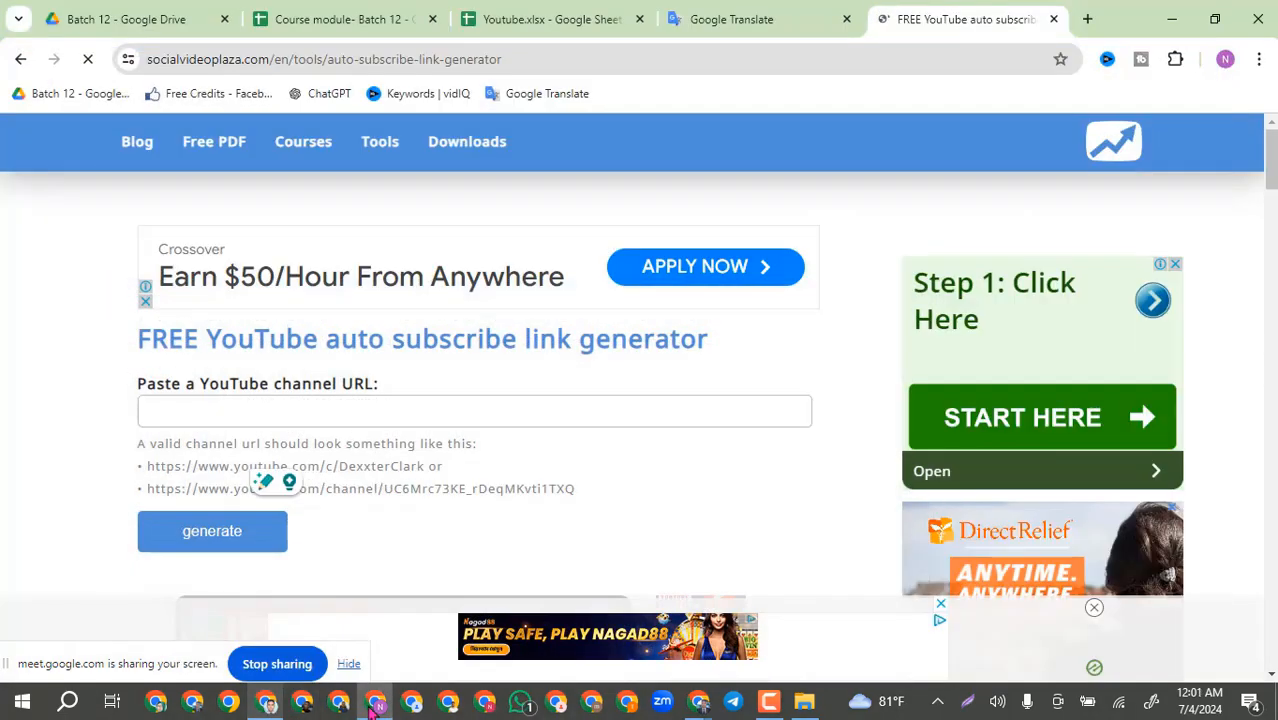
{"action": "left_click", "coordinate": [266, 703]}
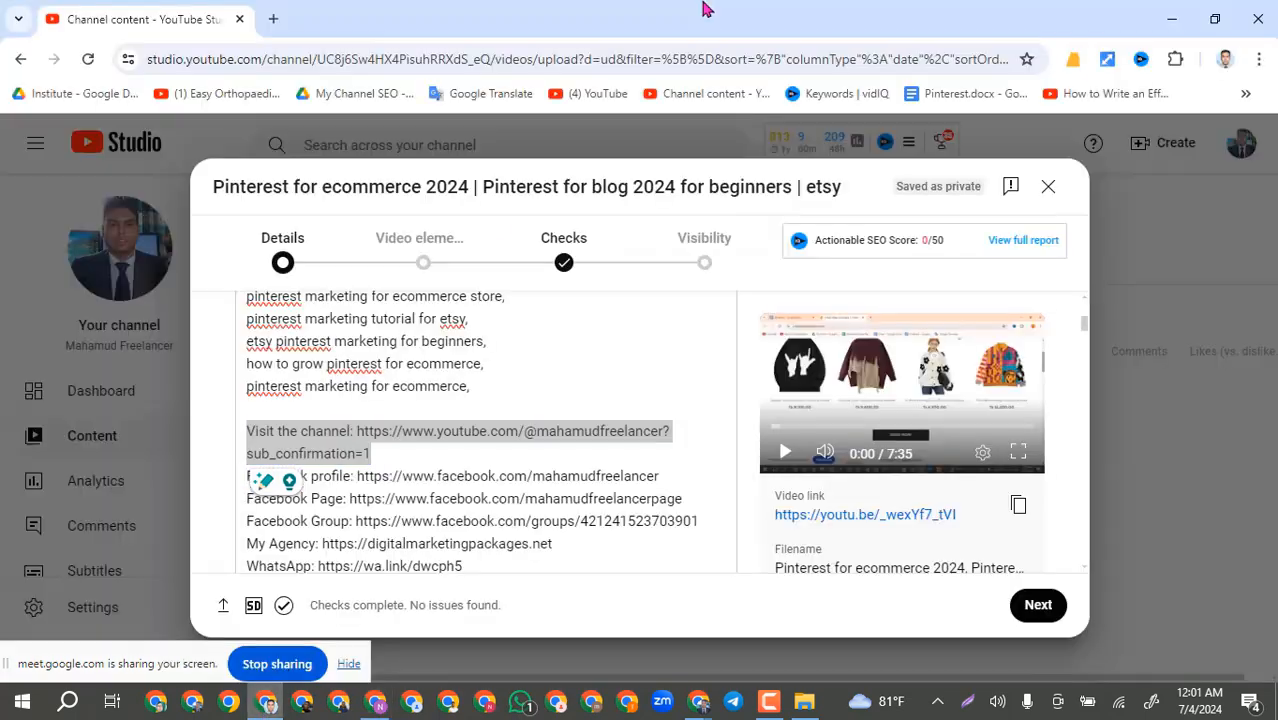
{"action": "left_click", "coordinate": [274, 20]}
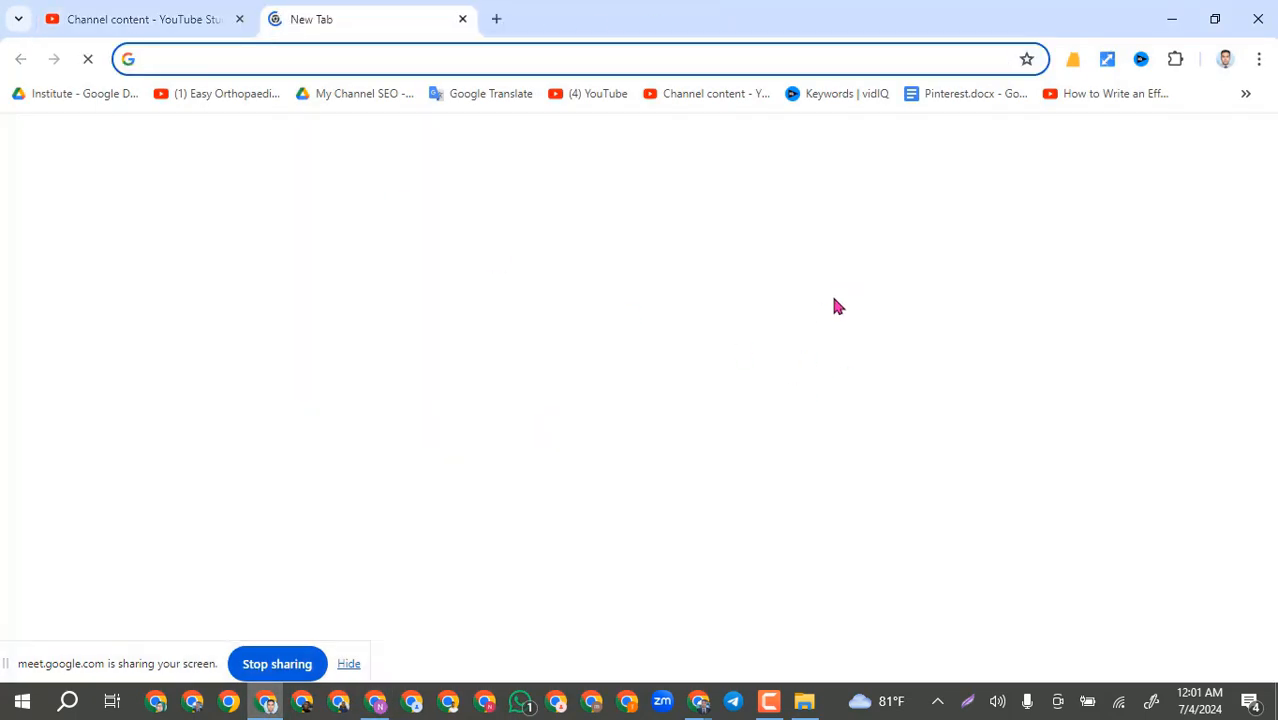
{"action": "left_click", "coordinate": [422, 489]}
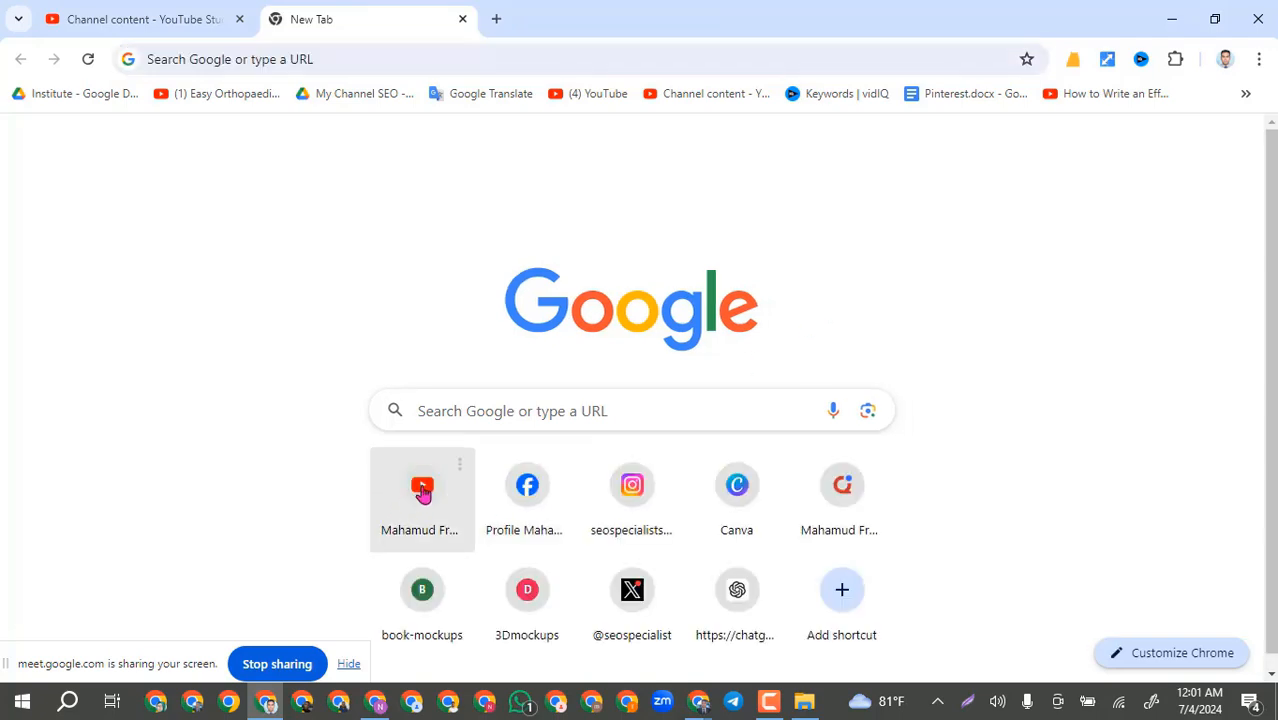
{"action": "left_click", "coordinate": [377, 60]}
{"action": "key", "text": "ctrl+c"}
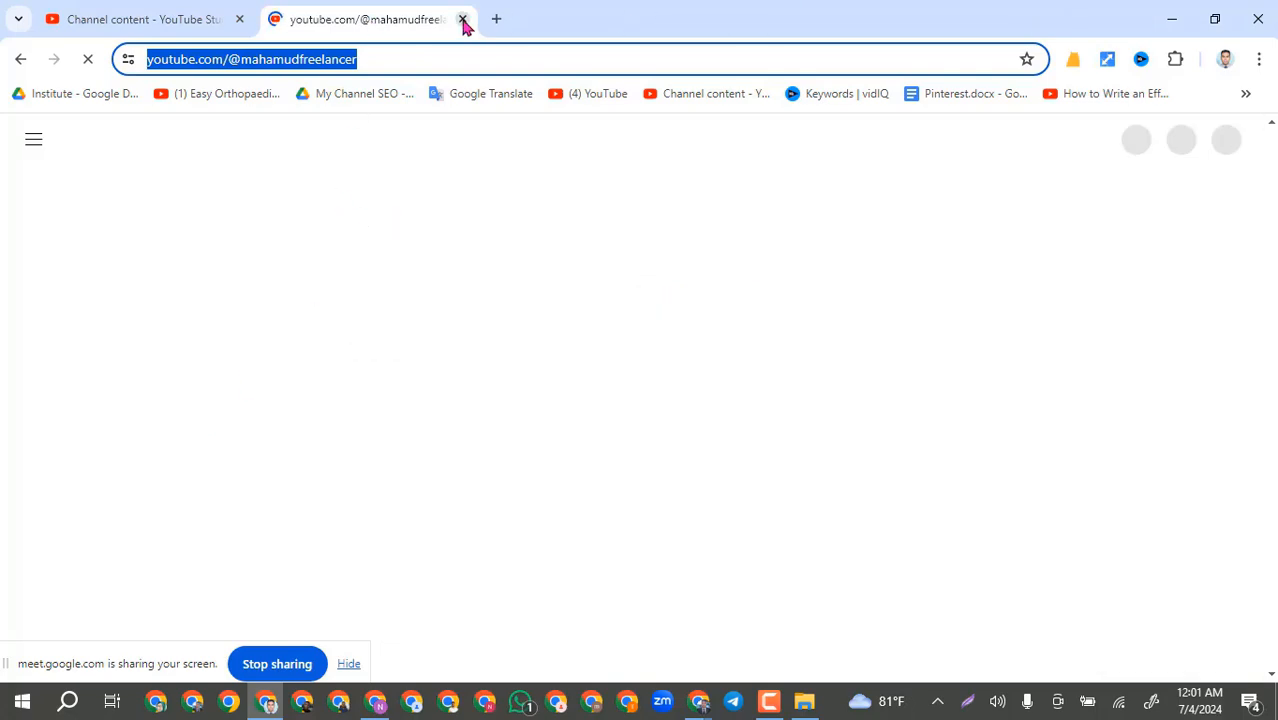
{"action": "key", "text": "ctrl+w"}
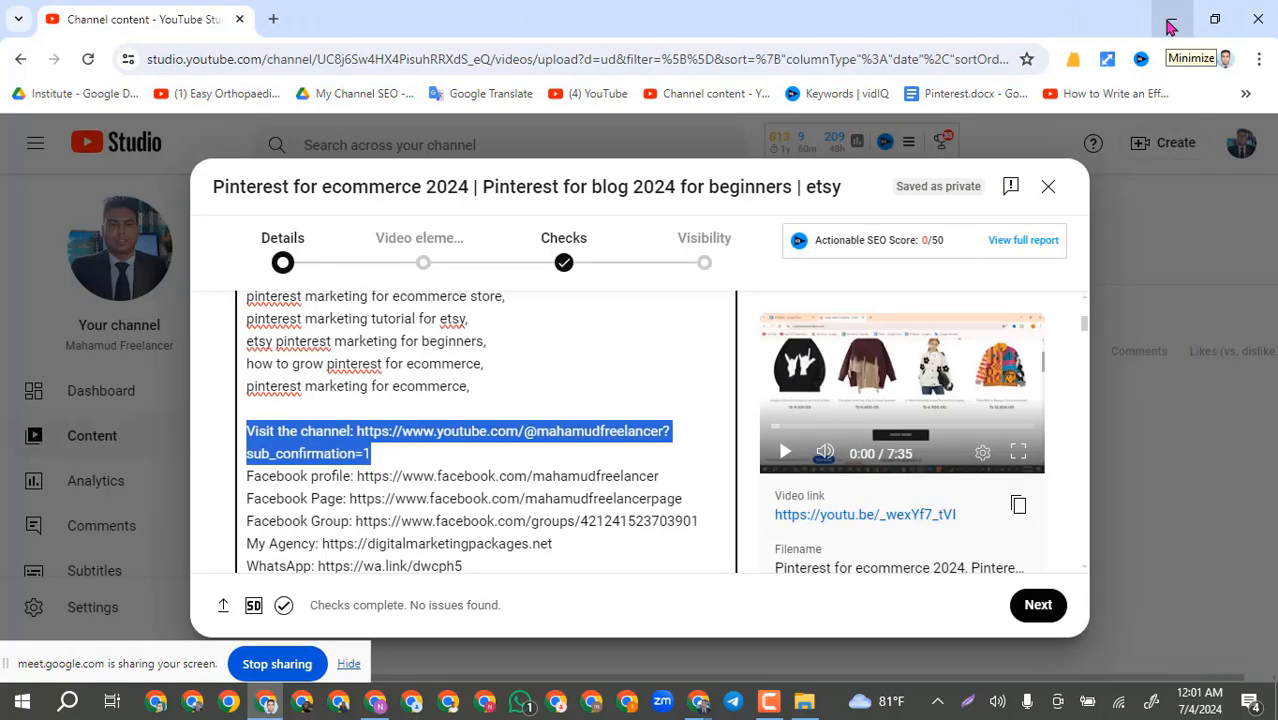
Step: Return to the auto subscribe link generator window and paste the copied address as the YouTube channel URL
{"action": "left_click", "coordinate": [1170, 27]}
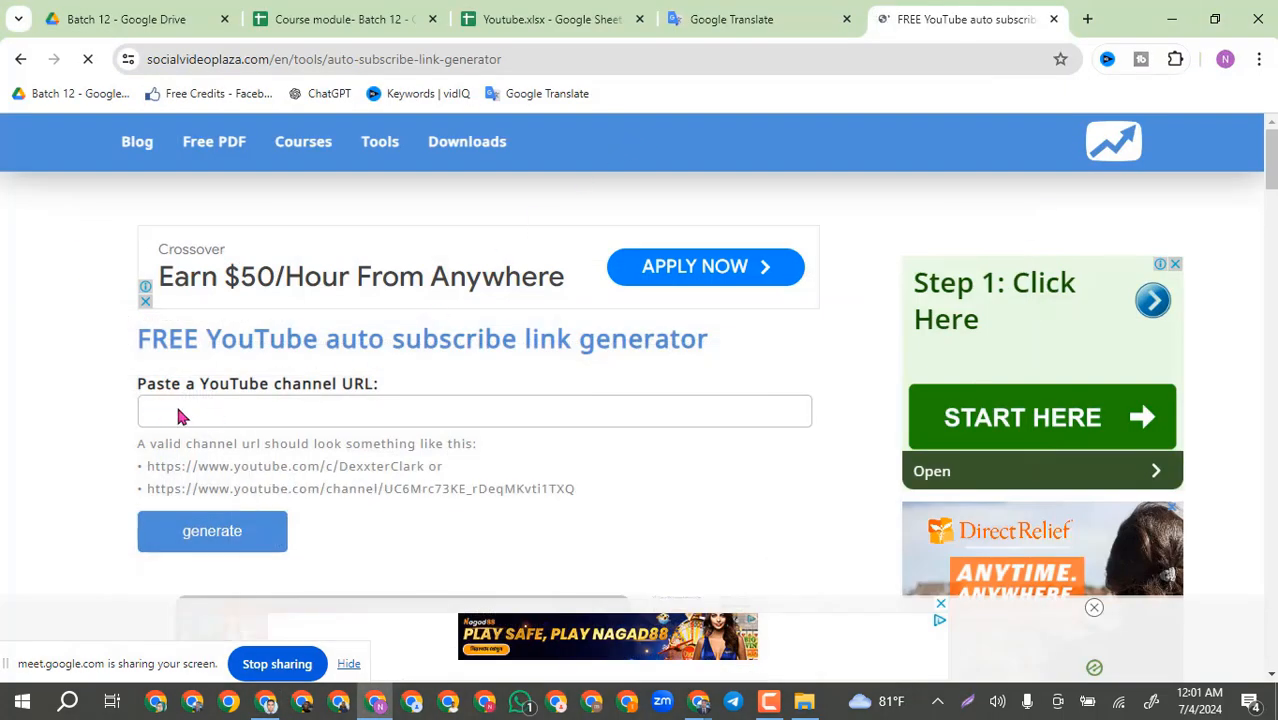
{"action": "left_click", "coordinate": [186, 411]}
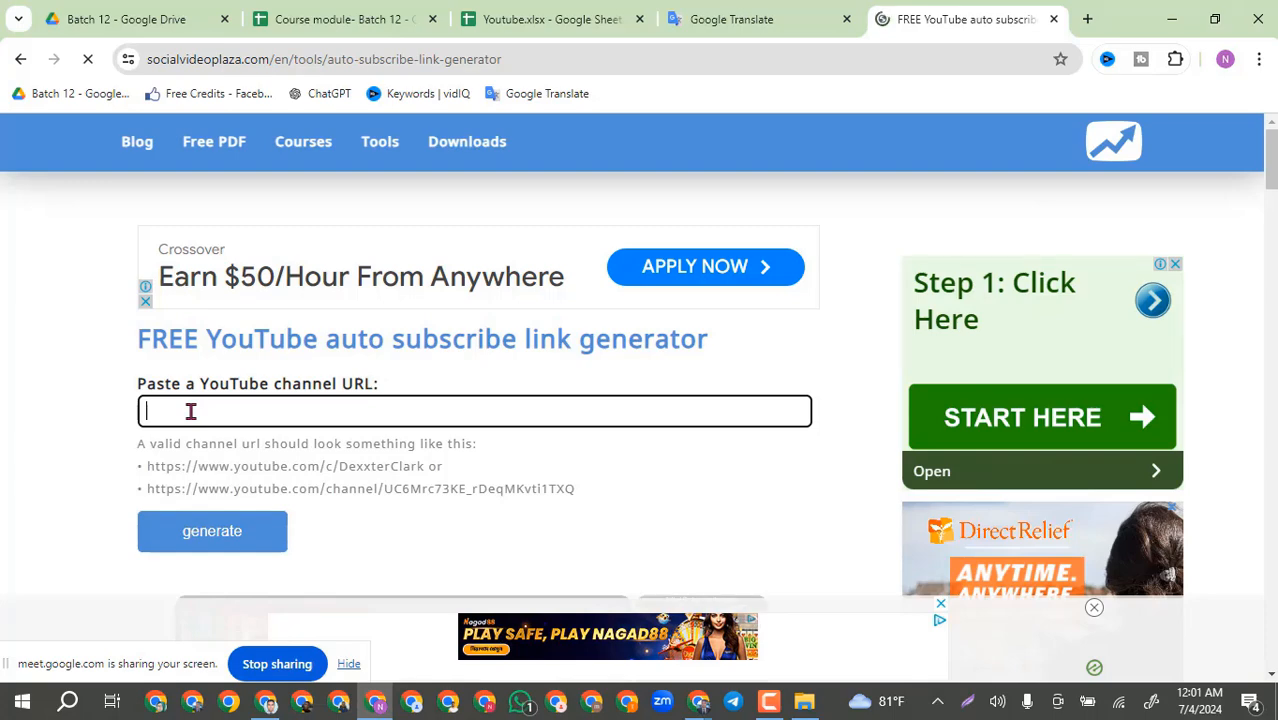
{"action": "key", "text": "ctrl+v"}
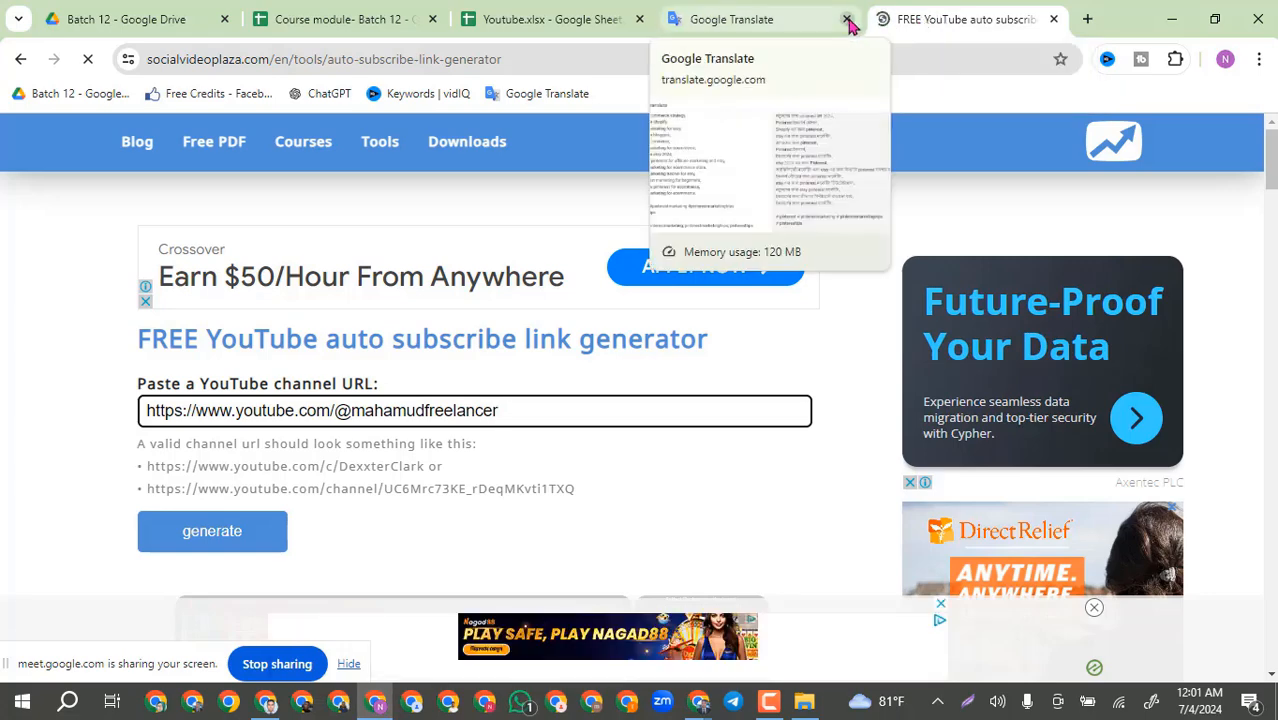
{"action": "left_click", "coordinate": [806, 24]}
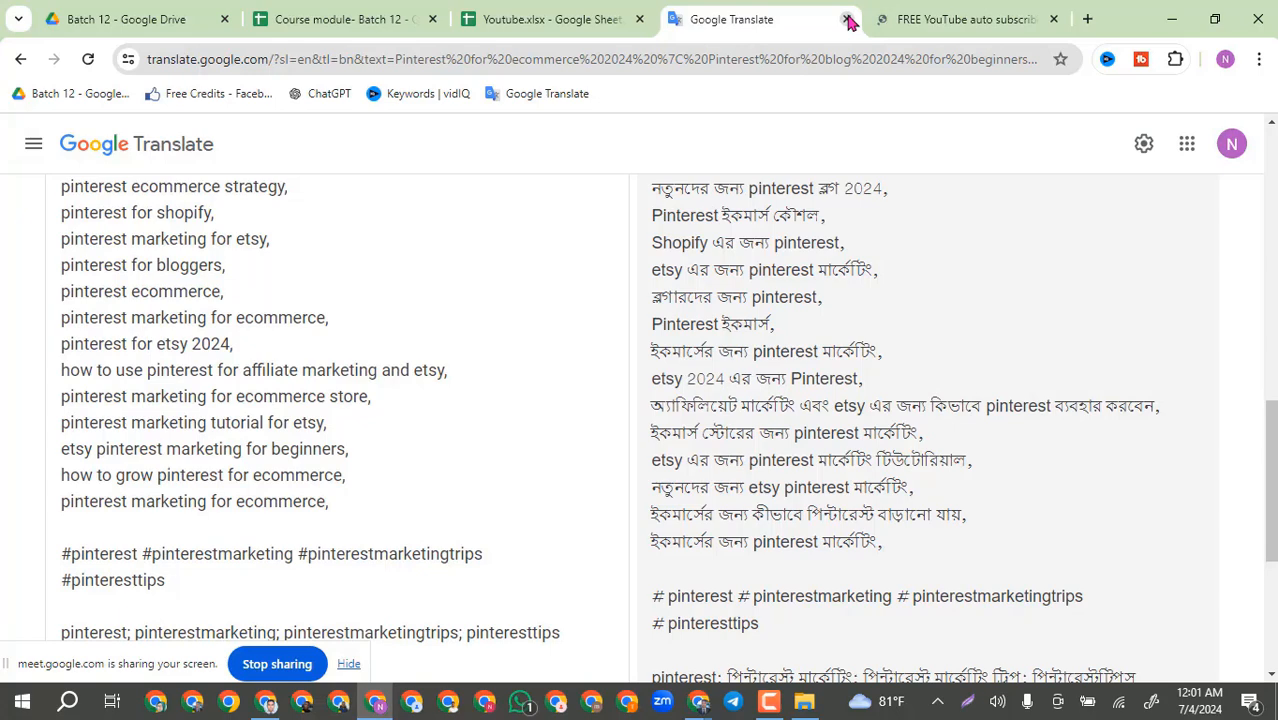
{"action": "left_click", "coordinate": [931, 20]}
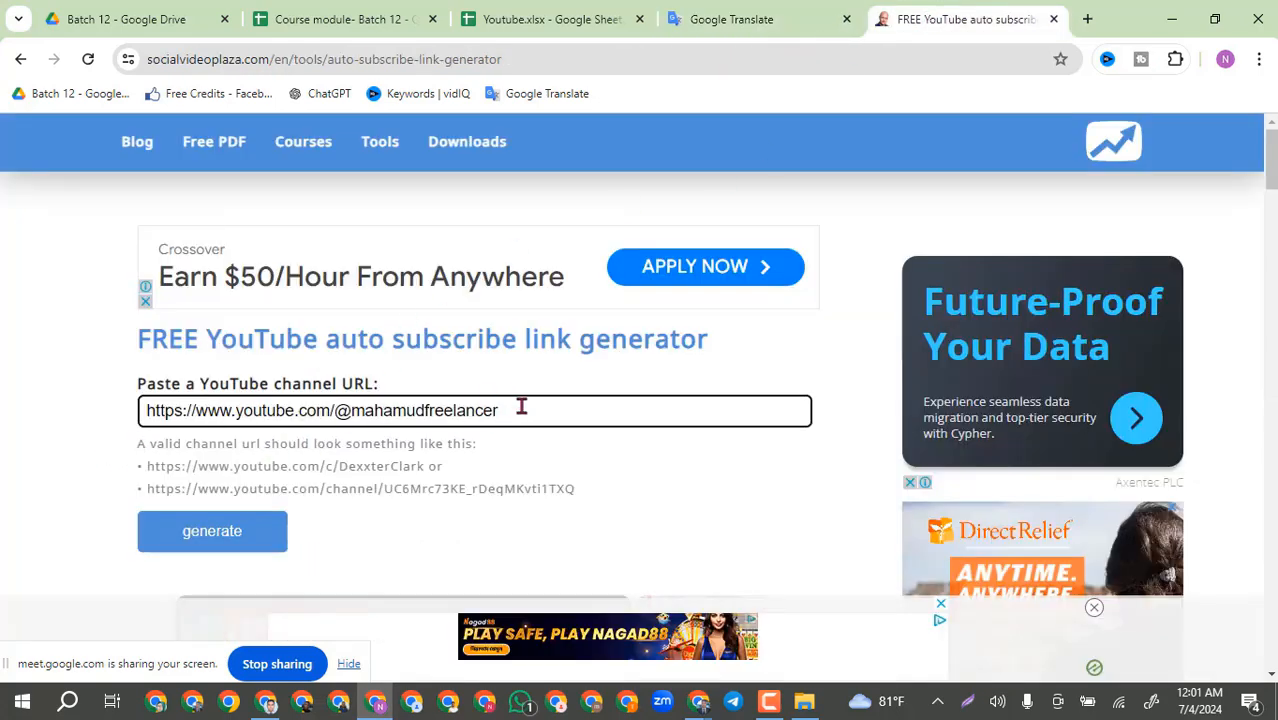
Step: Generate the auto subscribe link and copy the resulting sub_confirmation=1 link to the clipboard
{"action": "left_click", "coordinate": [205, 538]}
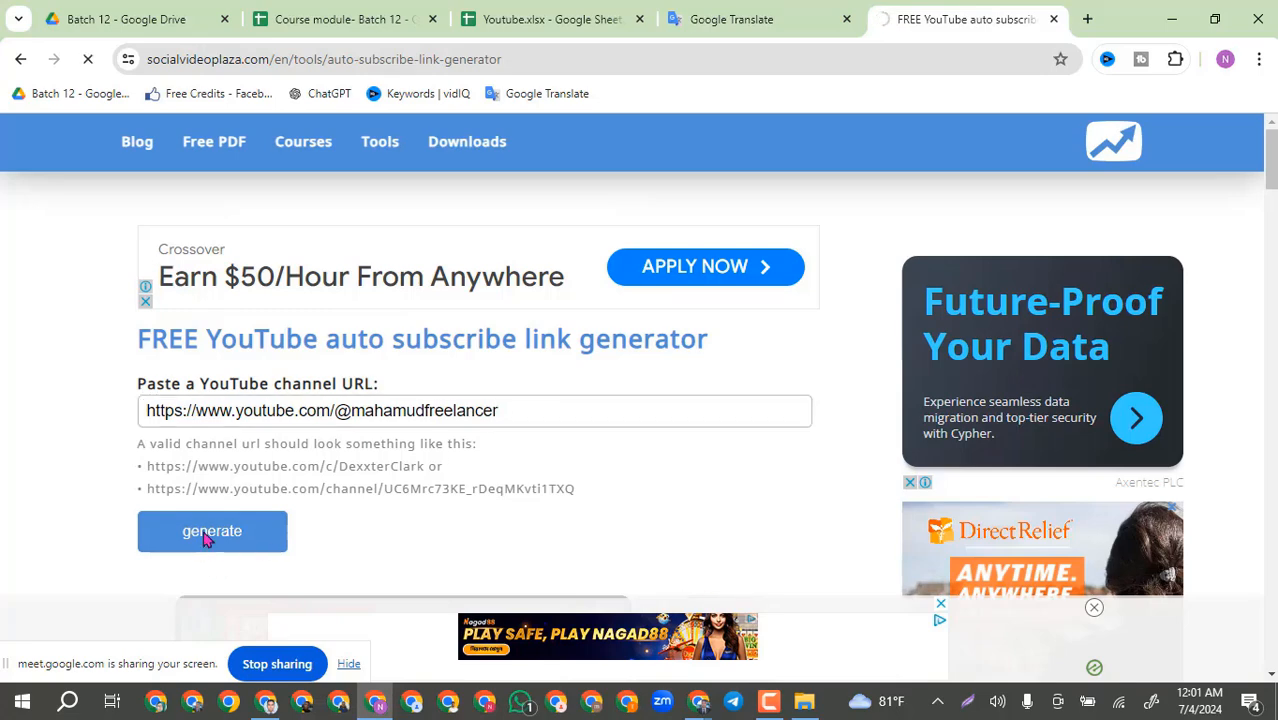
{"action": "scroll", "coordinate": [465, 462], "scroll_direction": "down", "scroll_amount": 3}
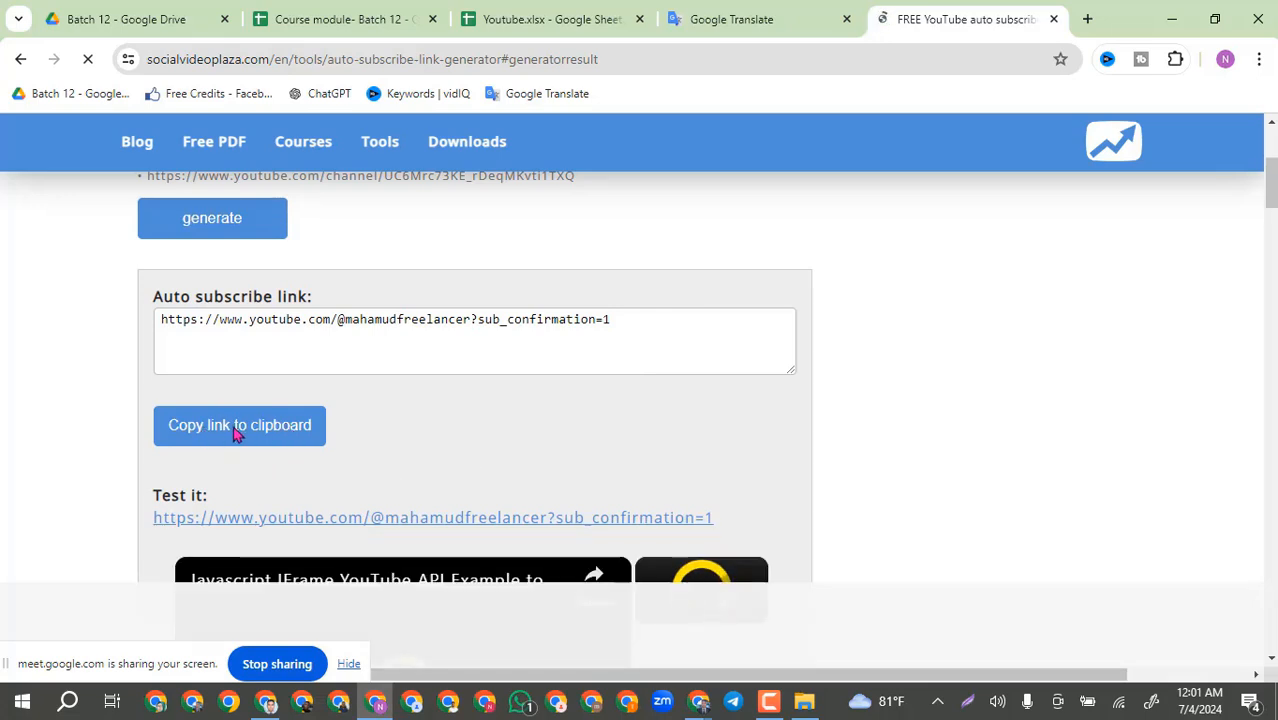
{"action": "left_click", "coordinate": [236, 432]}
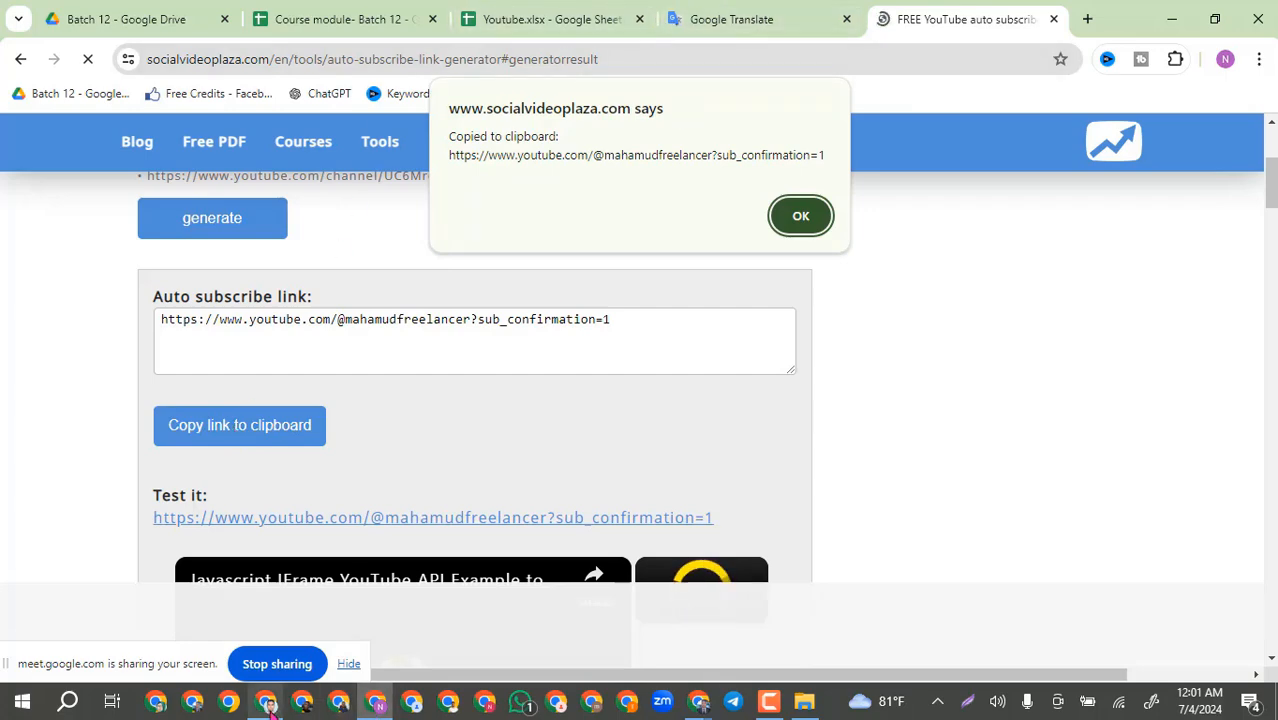
Step: Switch to YouTube Studio and paste the generated auto-subscribe link on a new line above "Visit the channel" in the description
{"action": "left_click", "coordinate": [267, 703]}
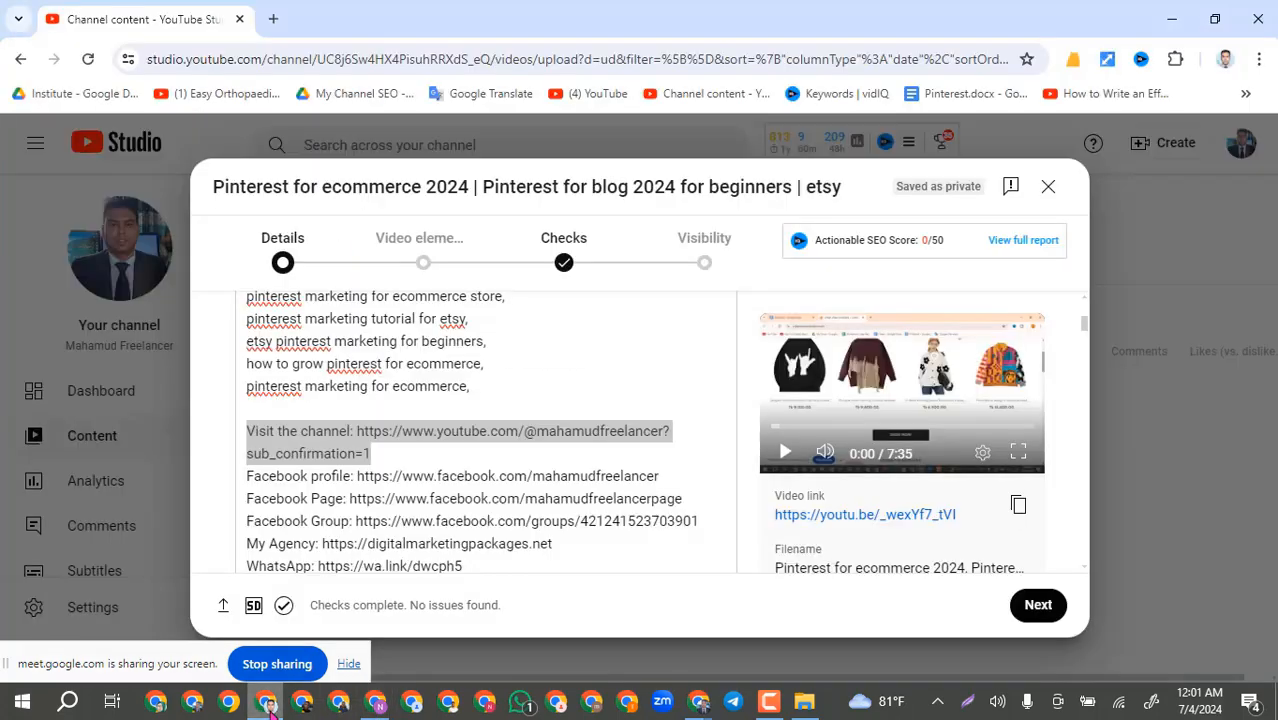
{"action": "left_click", "coordinate": [326, 410]}
{"action": "key", "text": "Return"}
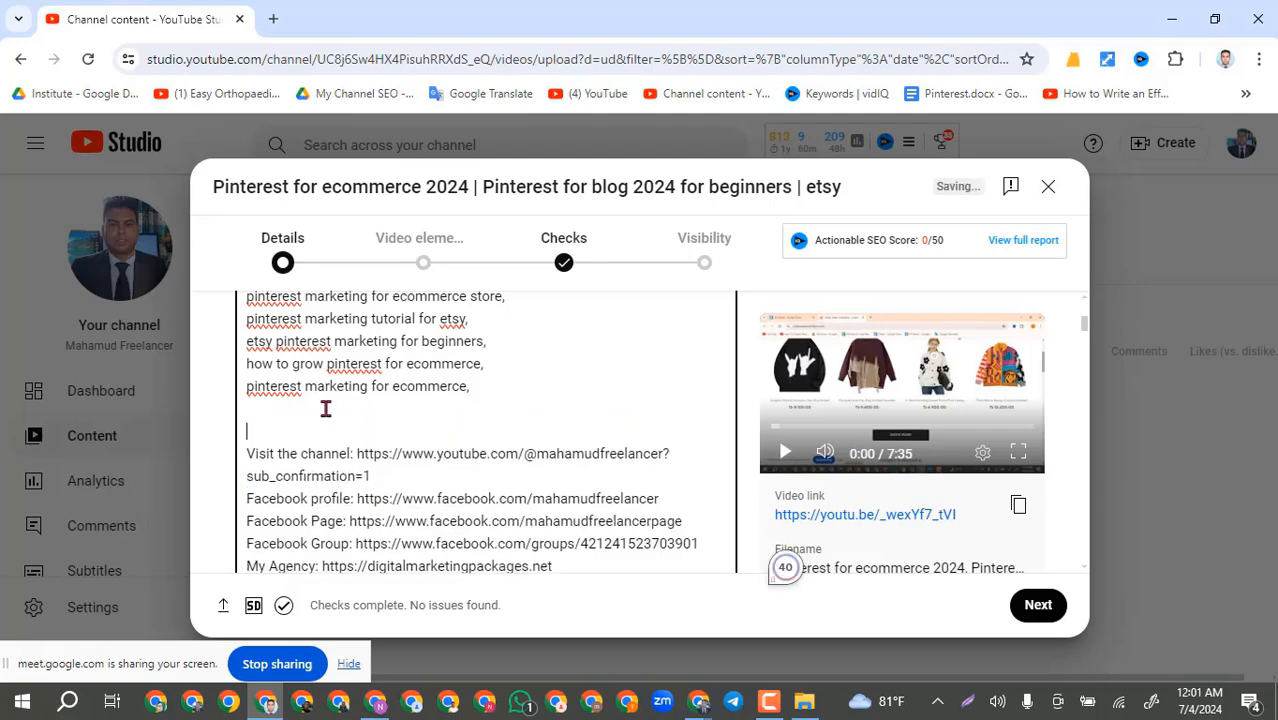
{"action": "key", "text": "ctrl+v"}
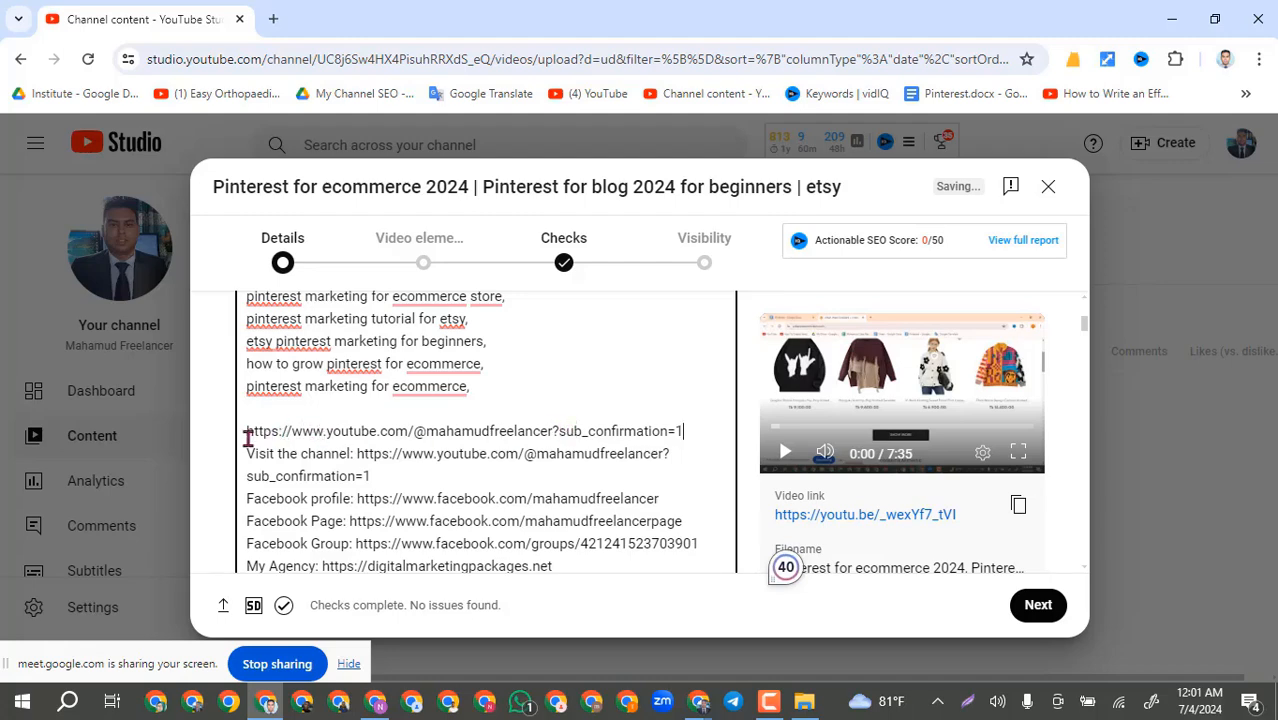
Step: Compare the pasted auto-subscribe link with the link already in the "Visit the channel" line of the description
{"action": "left_click_drag", "start_coordinate": [357, 453], "coordinate": [383, 477]}
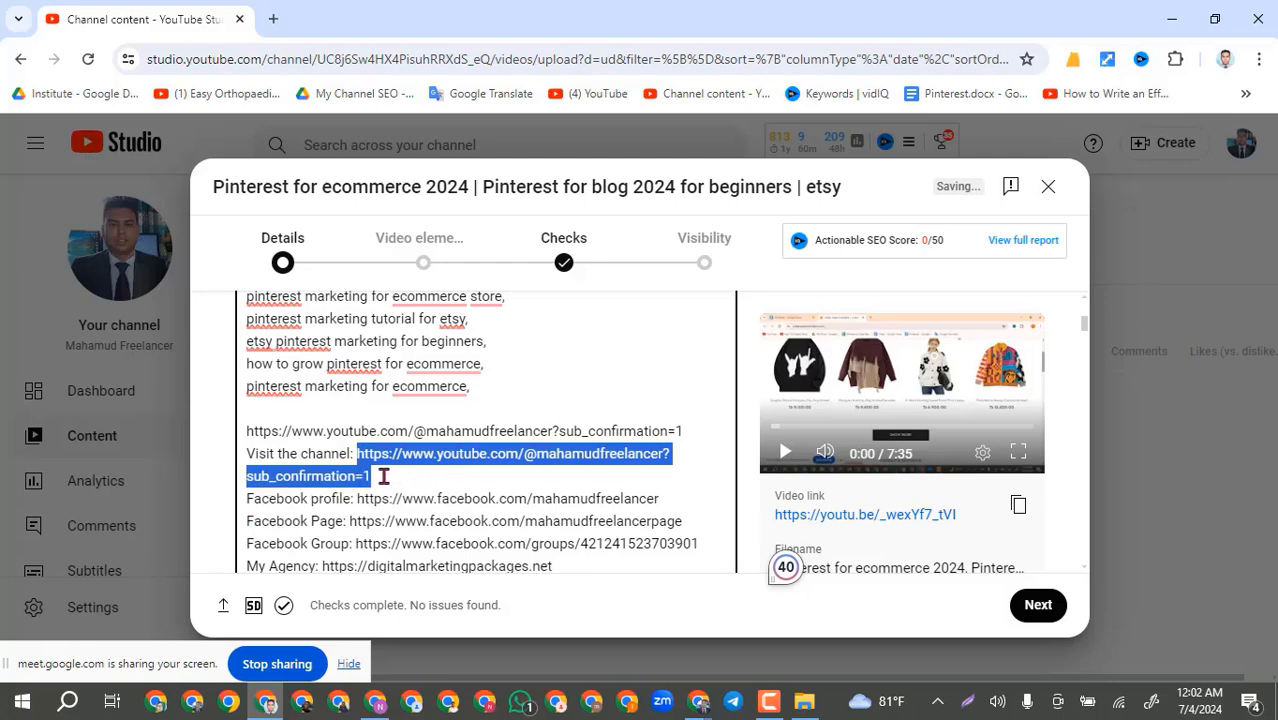
{"action": "left_click_drag", "start_coordinate": [246, 431], "coordinate": [692, 423]}
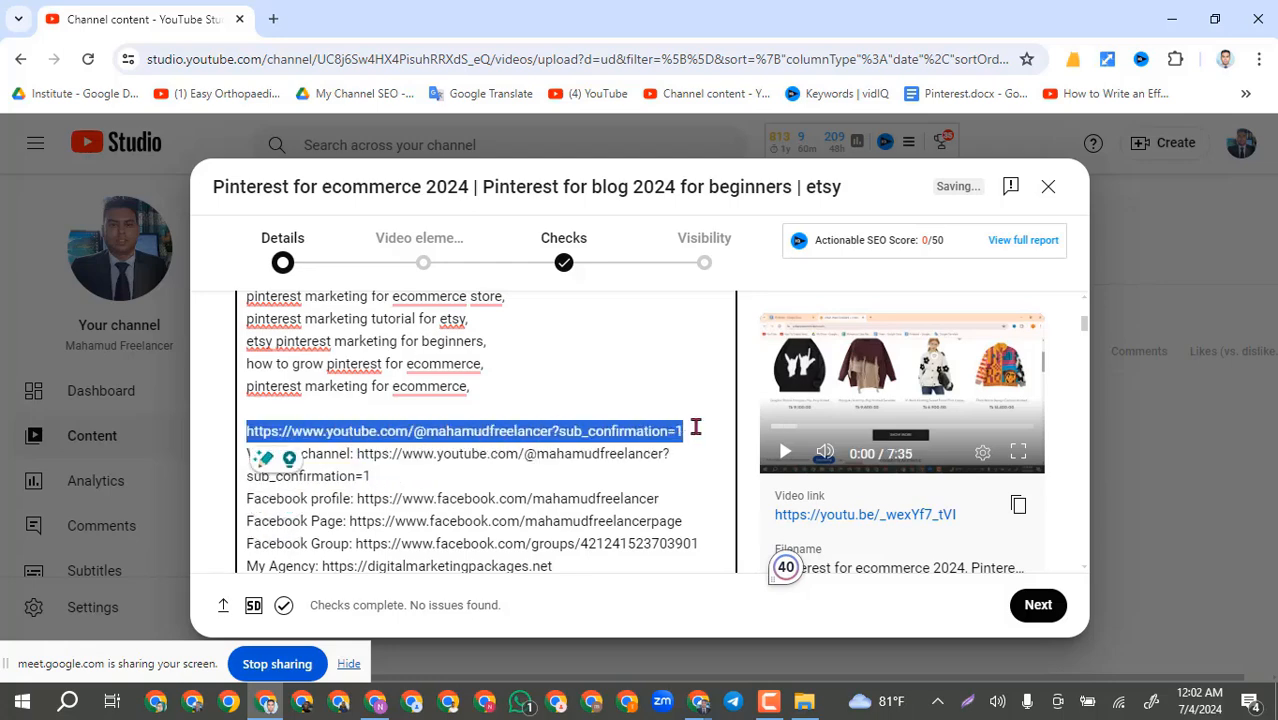
{"action": "left_click", "coordinate": [418, 477]}
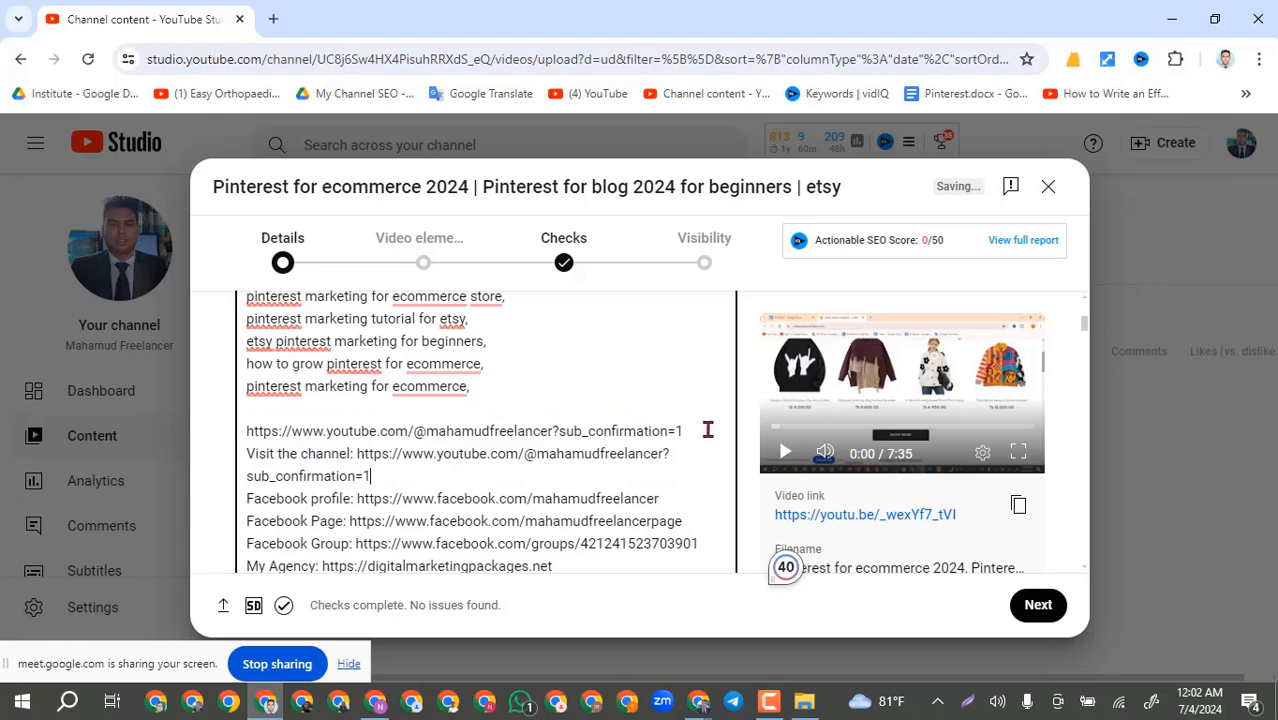
{"action": "left_click_drag", "start_coordinate": [706, 429], "coordinate": [248, 429]}
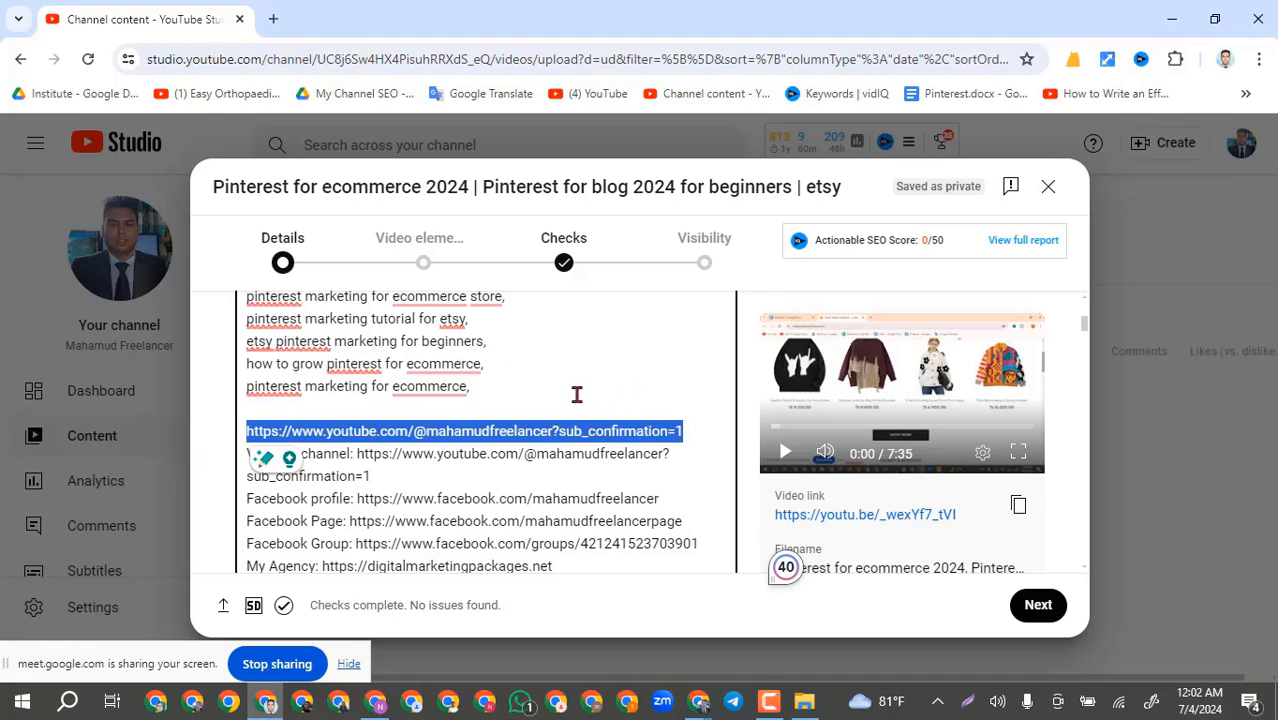
{"action": "left_click", "coordinate": [496, 388]}
{"action": "type", "text": ","}
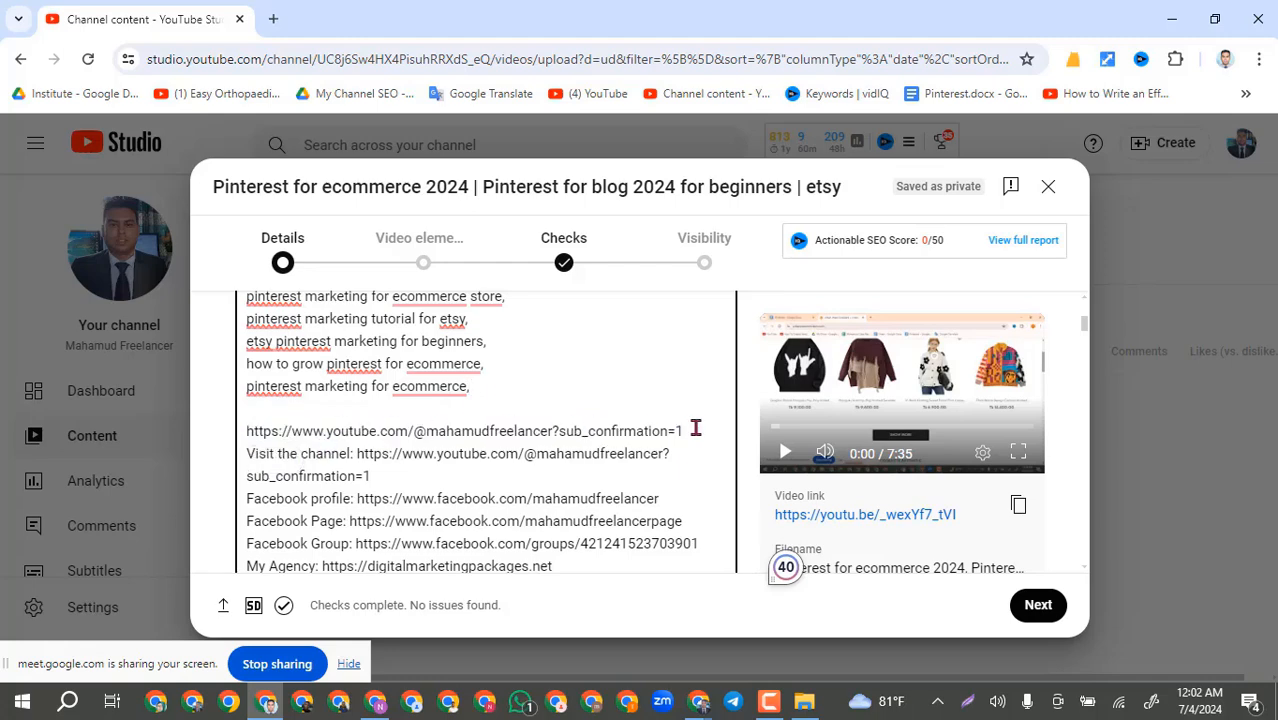
{"action": "left_click_drag", "start_coordinate": [682, 428], "coordinate": [247, 296]}
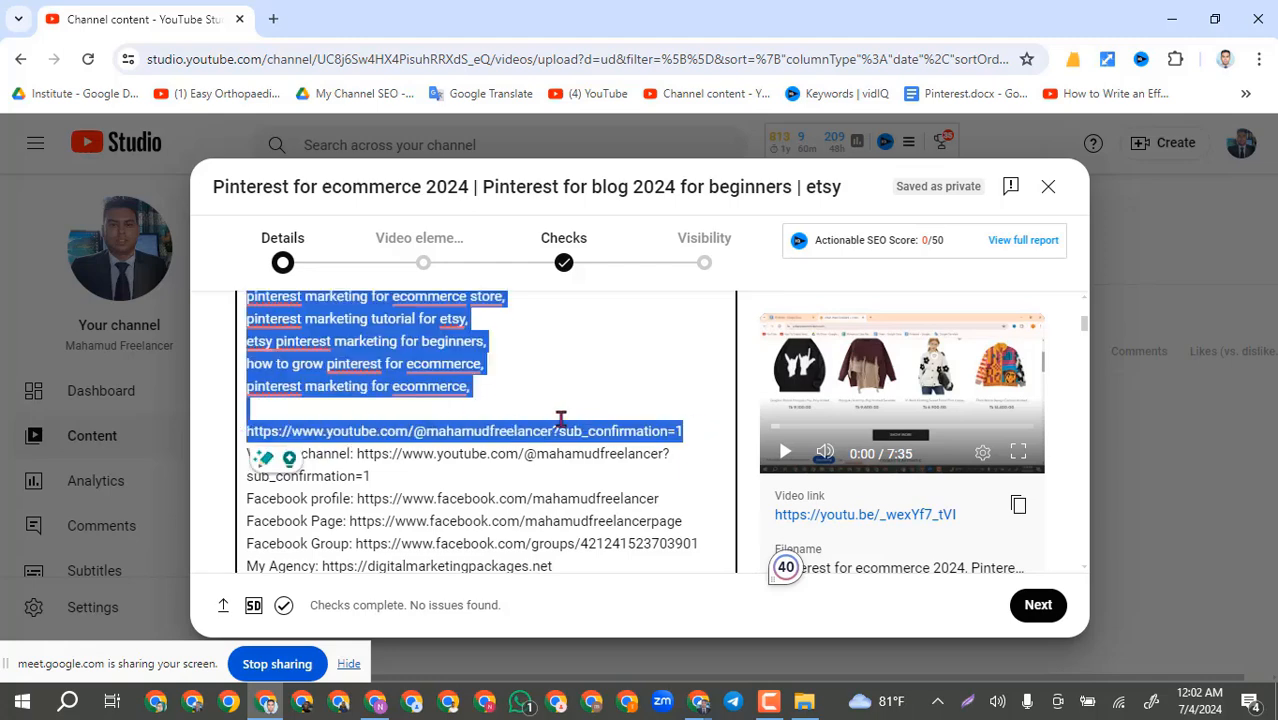
{"action": "left_click", "coordinate": [627, 413]}
Step: Delete the pasted auto-subscribe link and its extra line above "Visit the channel" in the description
{"action": "left_click_drag", "start_coordinate": [700, 430], "coordinate": [245, 428]}
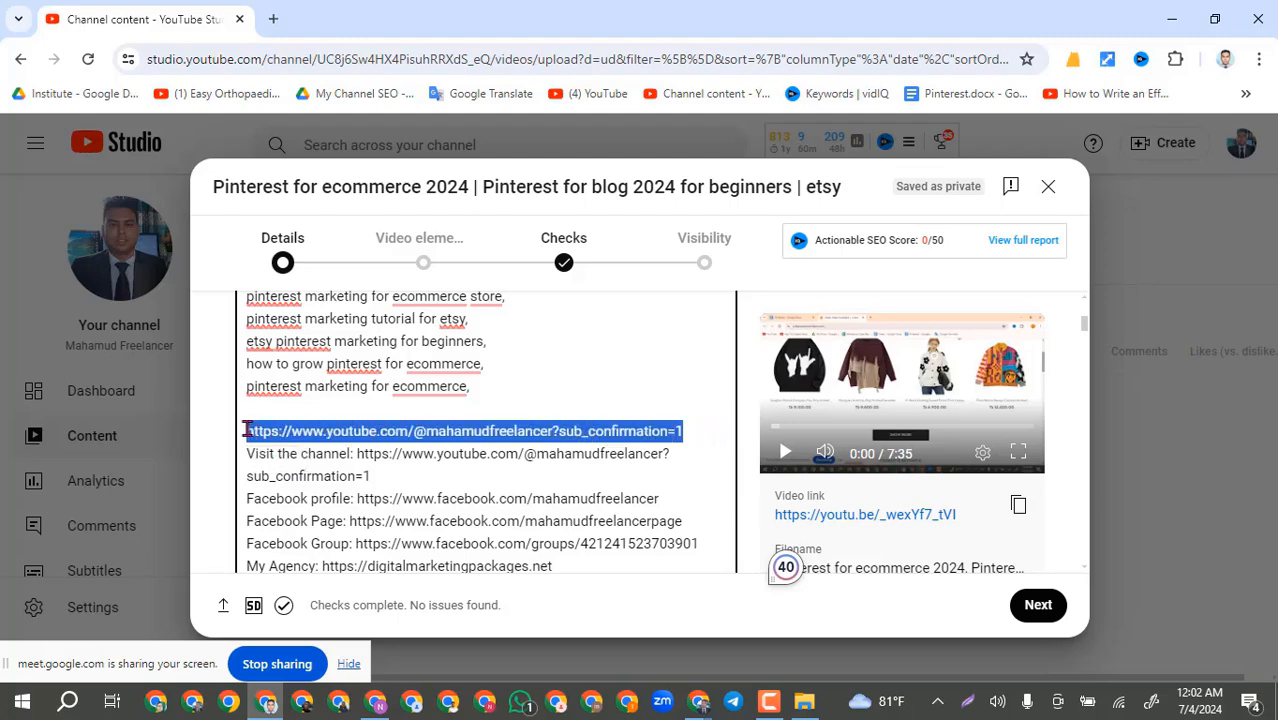
{"action": "key", "text": "BackSpace"}
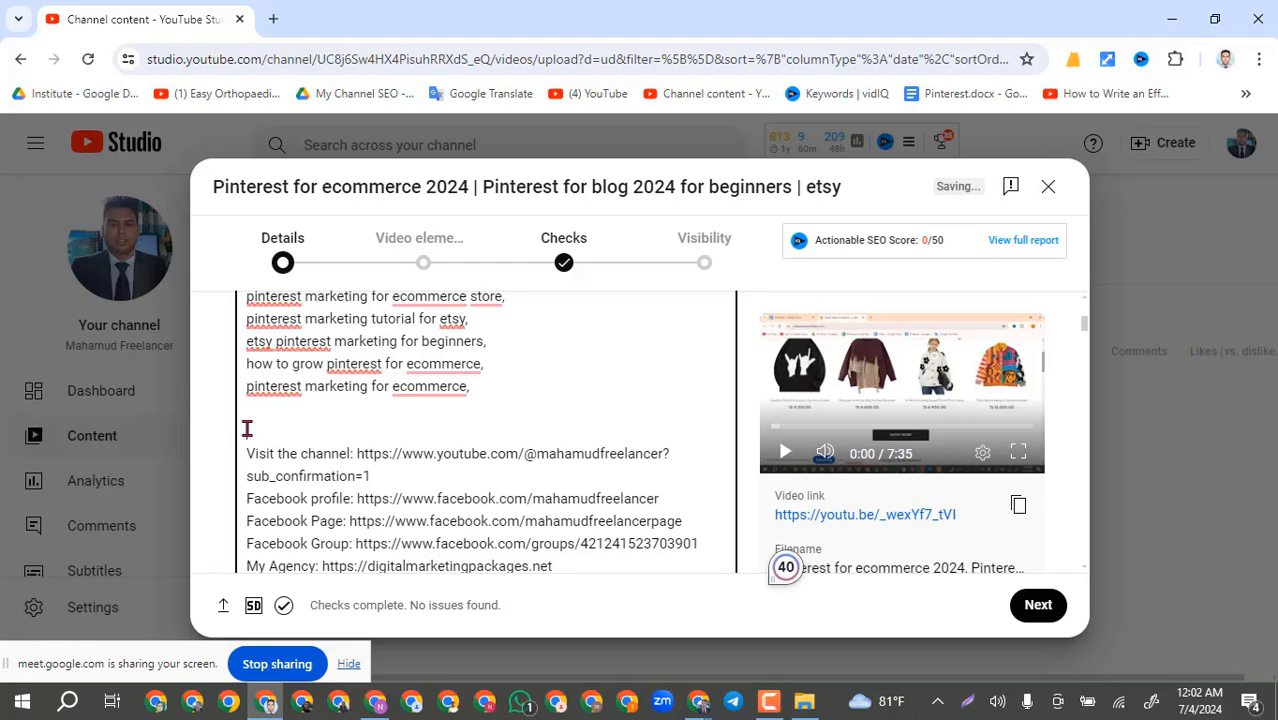
{"action": "key", "text": "BackSpace"}
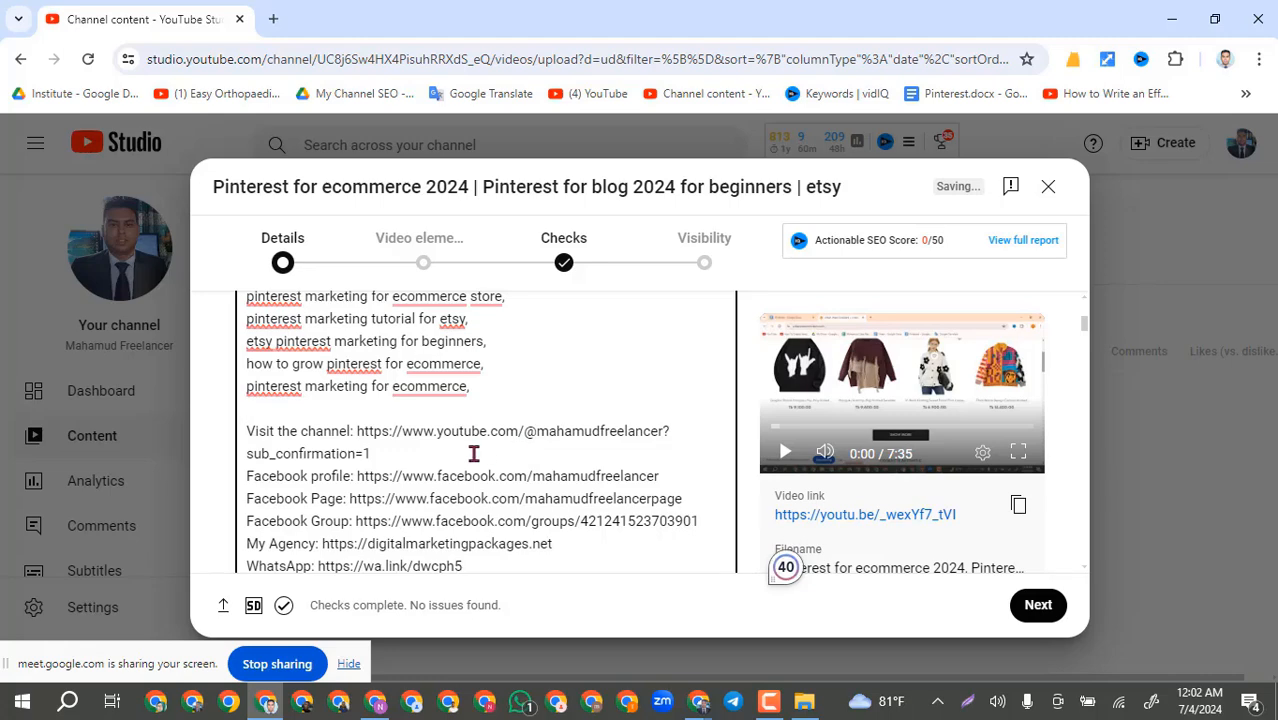
Step: Highlight the complete "Visit the channel" line in the description, from its label through sub_confirmation=1
{"action": "left_click_drag", "start_coordinate": [397, 452], "coordinate": [235, 432]}
{"action": "triple_click", "coordinate": [250, 432]}
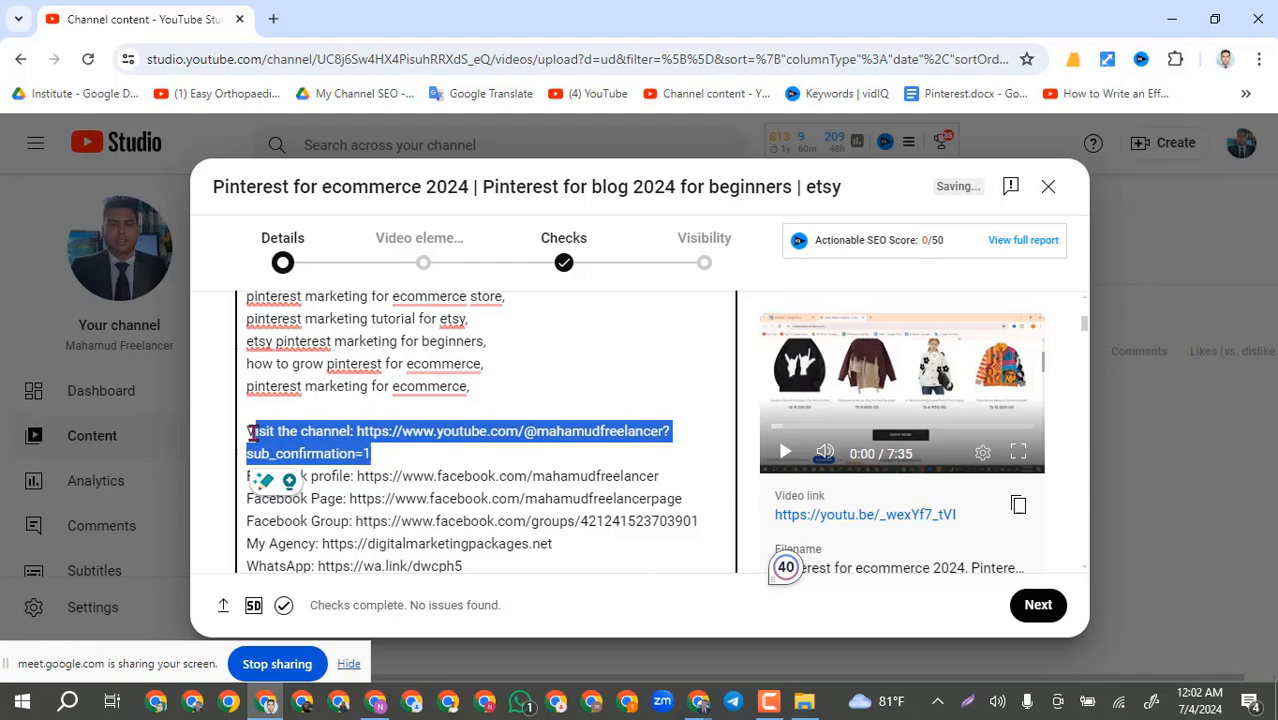
{"action": "left_click", "coordinate": [437, 453]}
Step: Highlight the Facebook profile, Facebook Page and Facebook Group links in the description one after another
{"action": "scroll", "coordinate": [437, 452], "scroll_direction": "down", "scroll_amount": 2}
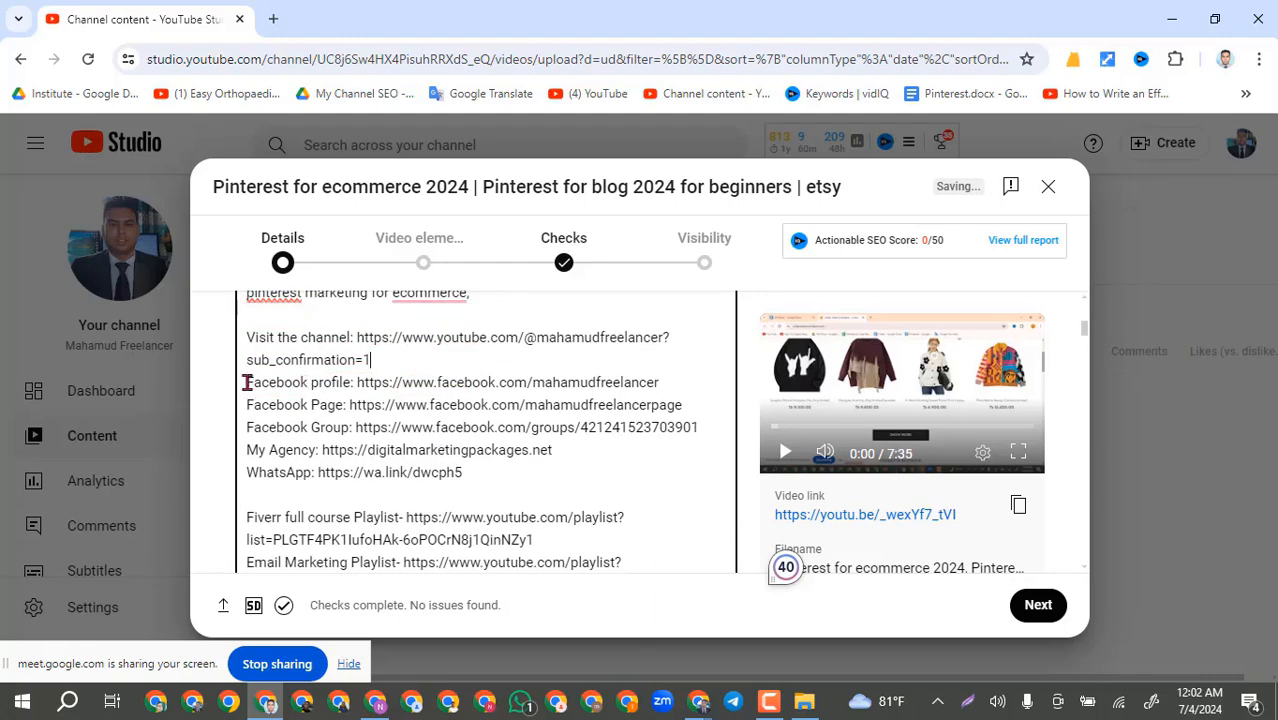
{"action": "left_click_drag", "start_coordinate": [245, 382], "coordinate": [661, 383]}
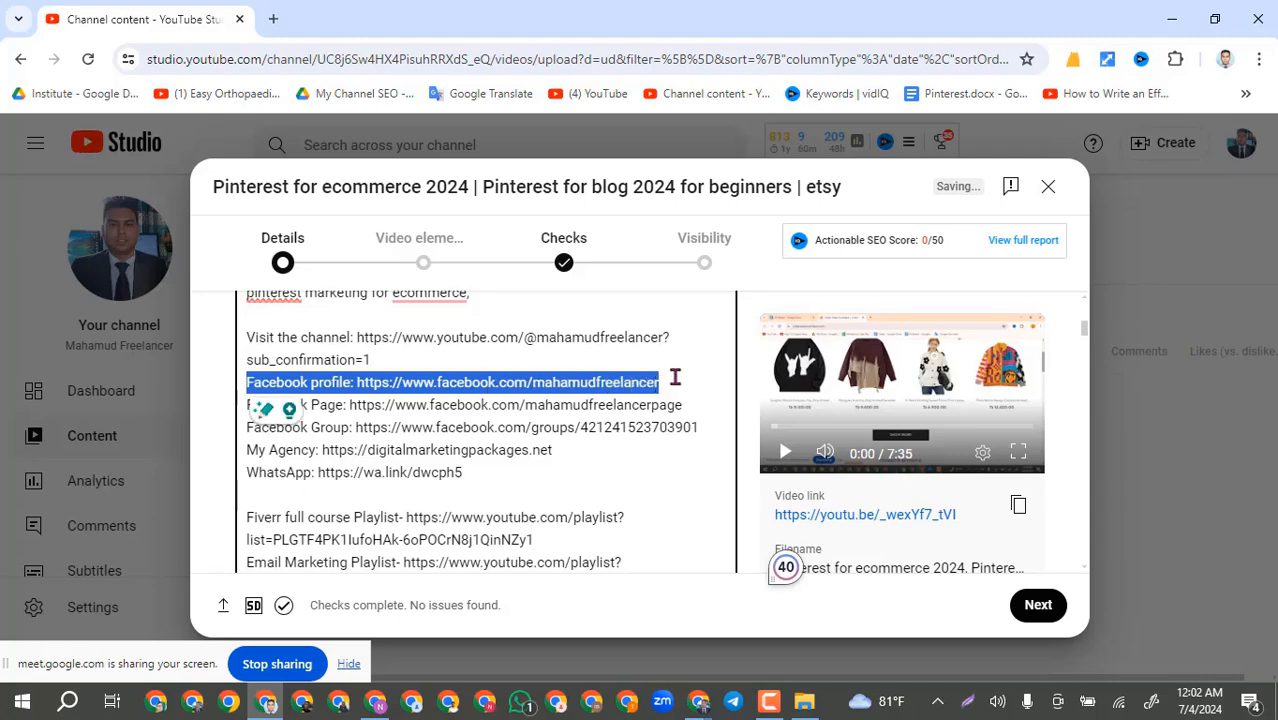
{"action": "left_click", "coordinate": [673, 376]}
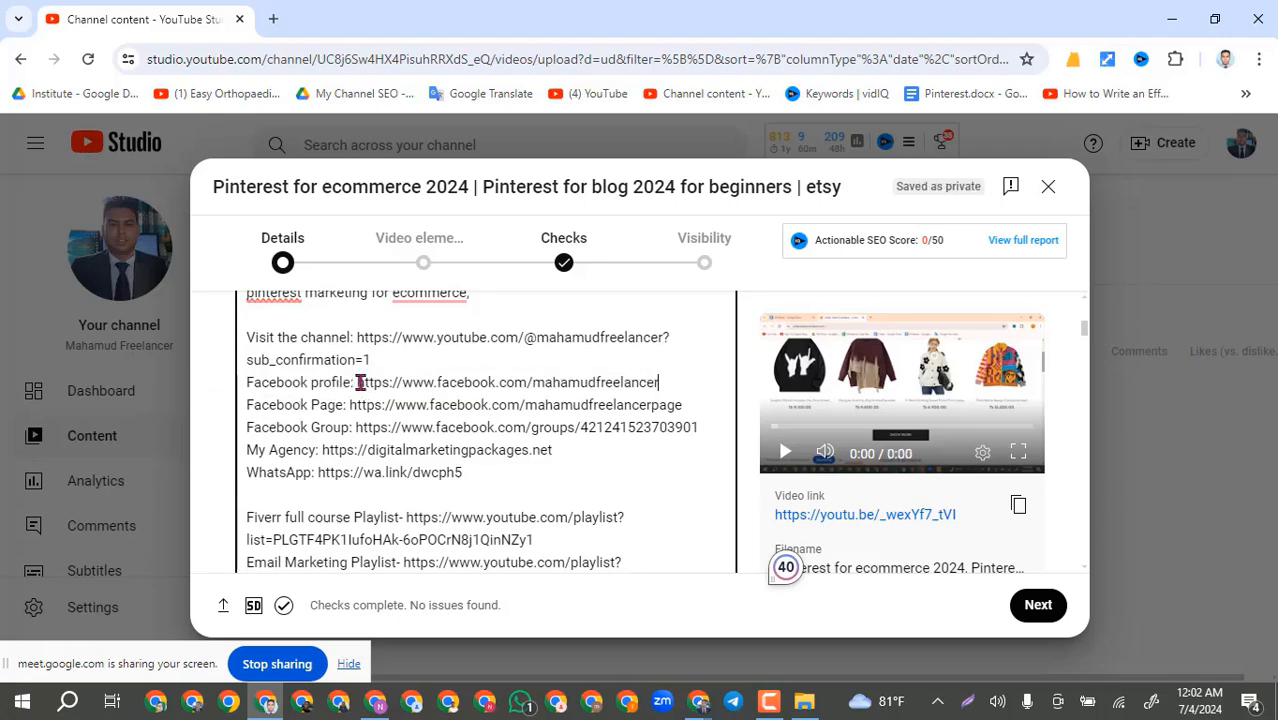
{"action": "left_click_drag", "start_coordinate": [357, 382], "coordinate": [660, 383]}
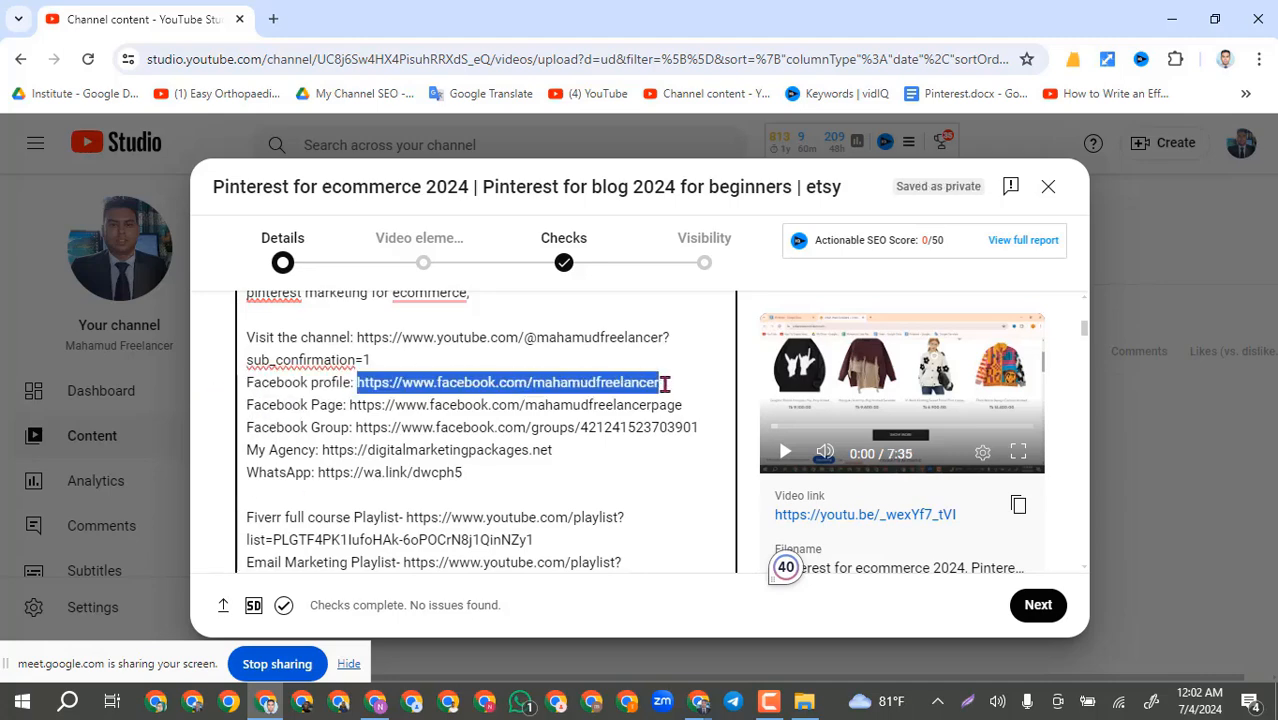
{"action": "left_click", "coordinate": [348, 405]}
{"action": "left_click_drag", "start_coordinate": [348, 405], "coordinate": [684, 406]}
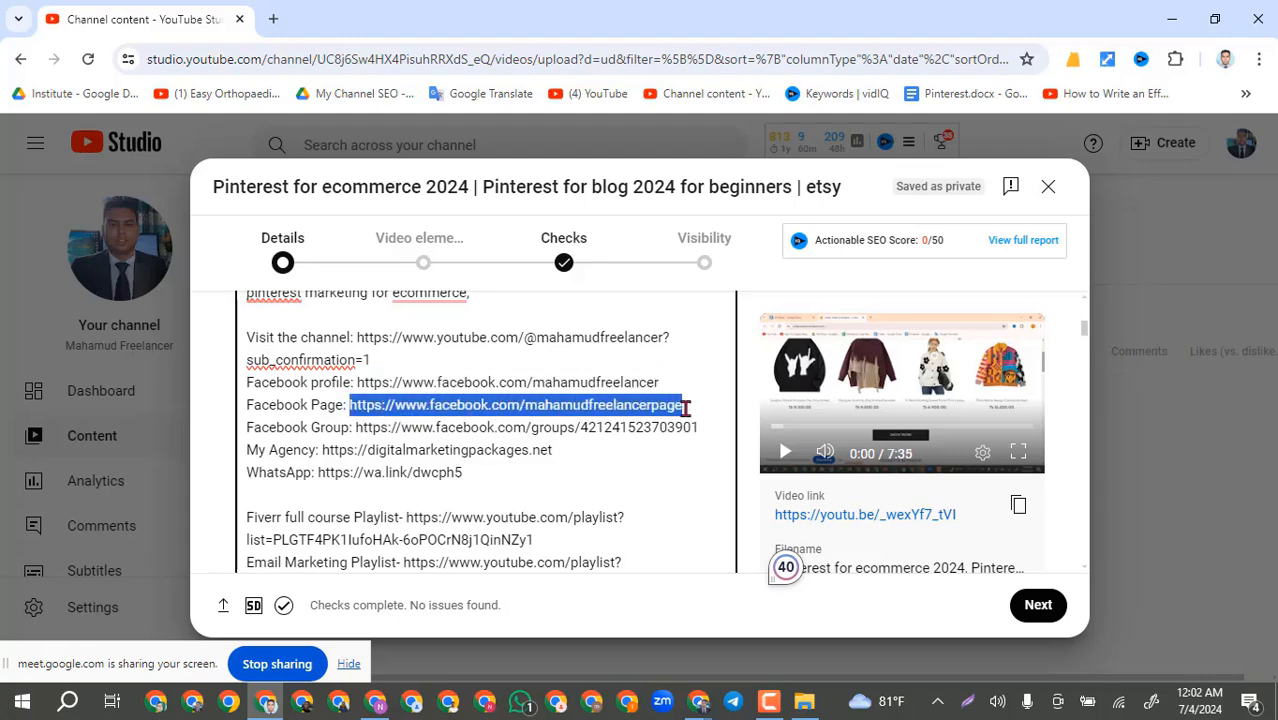
{"action": "left_click", "coordinate": [594, 478]}
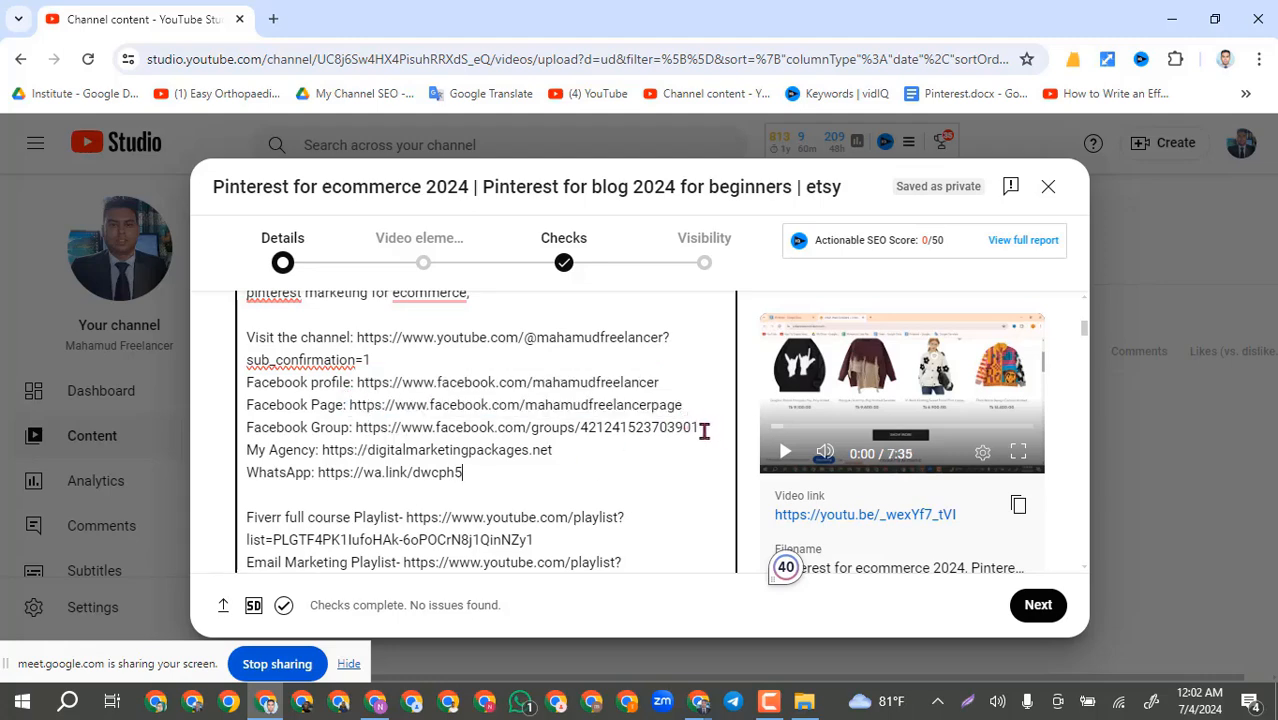
{"action": "left_click_drag", "start_coordinate": [702, 432], "coordinate": [355, 428]}
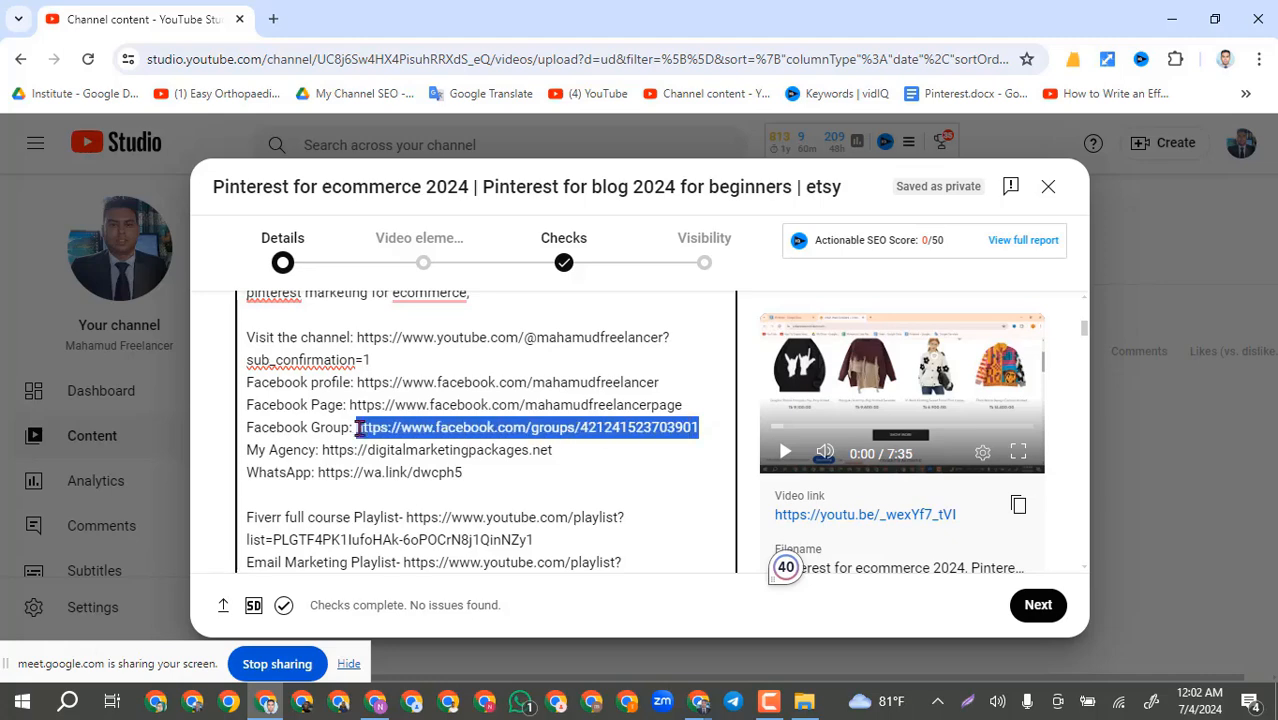
Step: Highlight the My Agency and WhatsApp links in the description, and the whole link block from "Visit the channel" through WhatsApp
{"action": "left_click", "coordinate": [608, 458]}
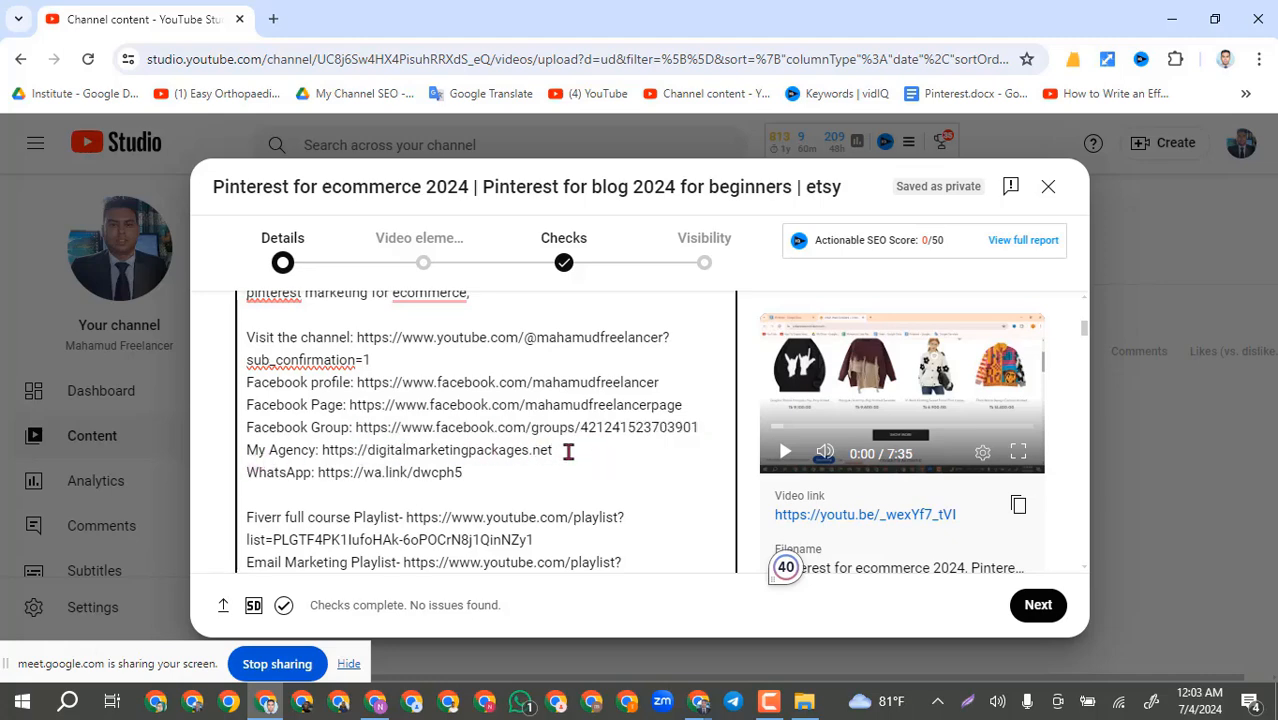
{"action": "left_click_drag", "start_coordinate": [566, 450], "coordinate": [322, 452]}
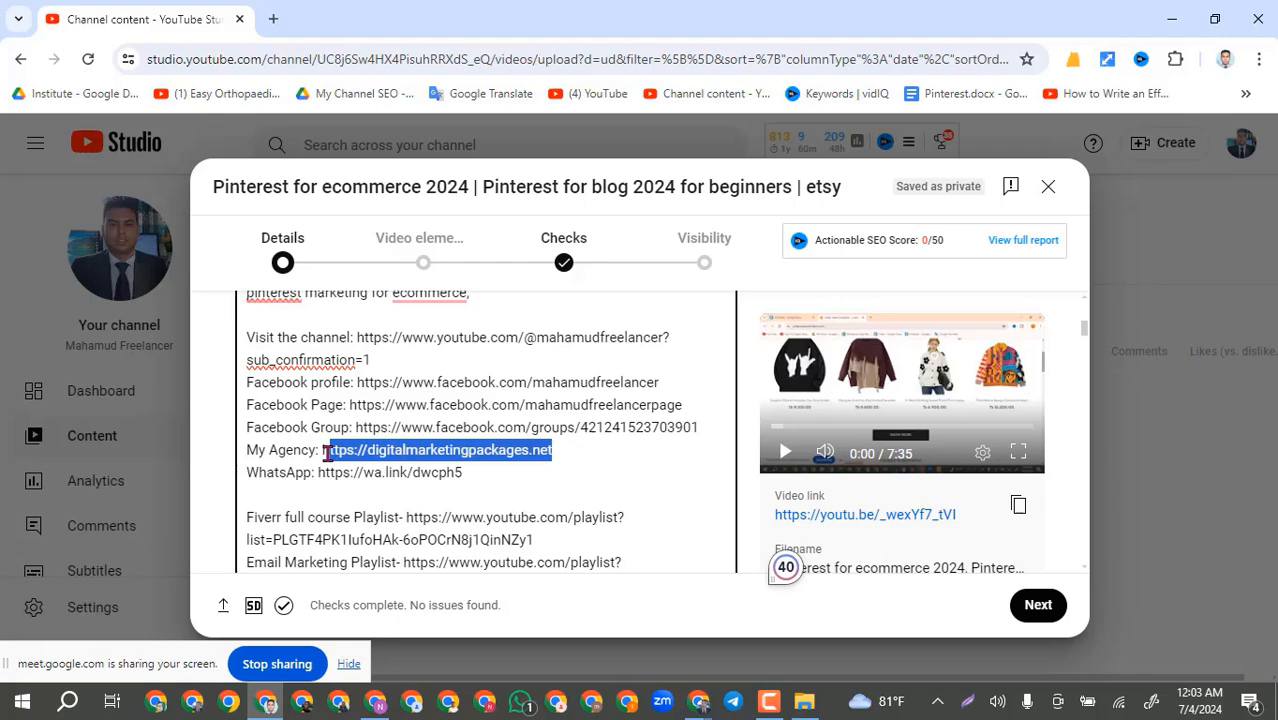
{"action": "left_click", "coordinate": [485, 476]}
{"action": "left_click", "coordinate": [322, 474], "text": "shift"}
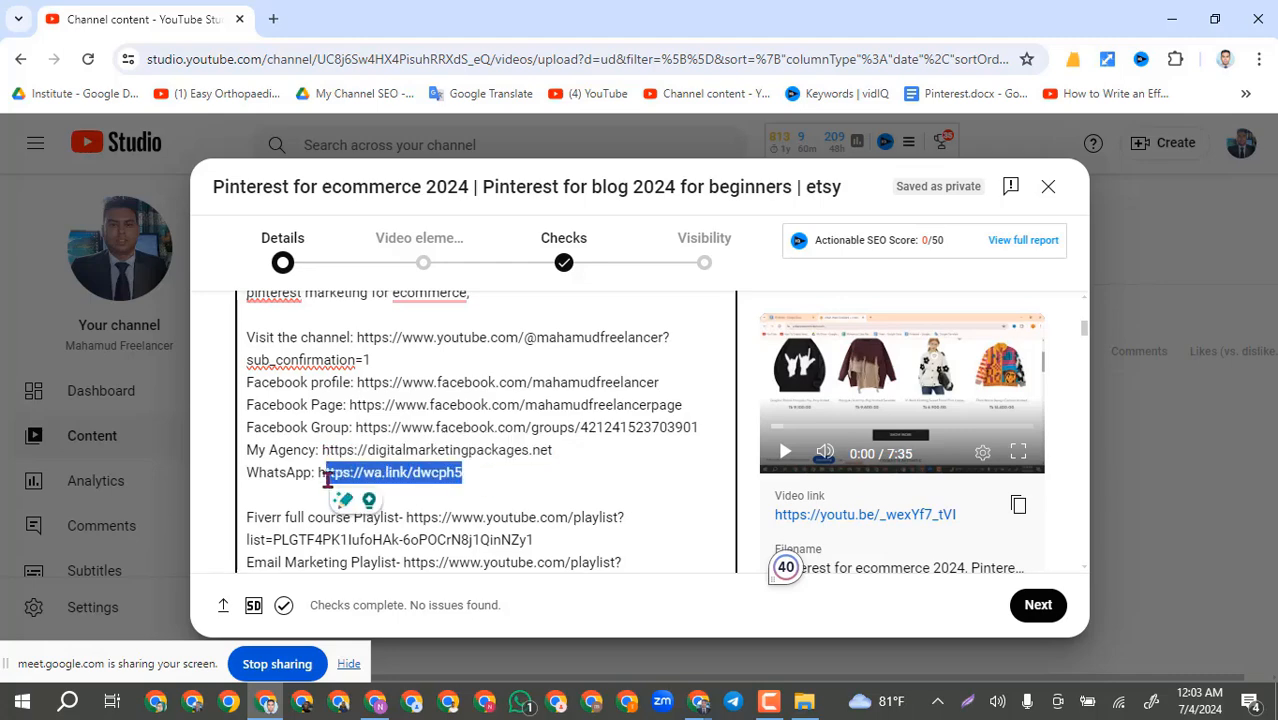
{"action": "left_click", "coordinate": [319, 474], "text": "shift"}
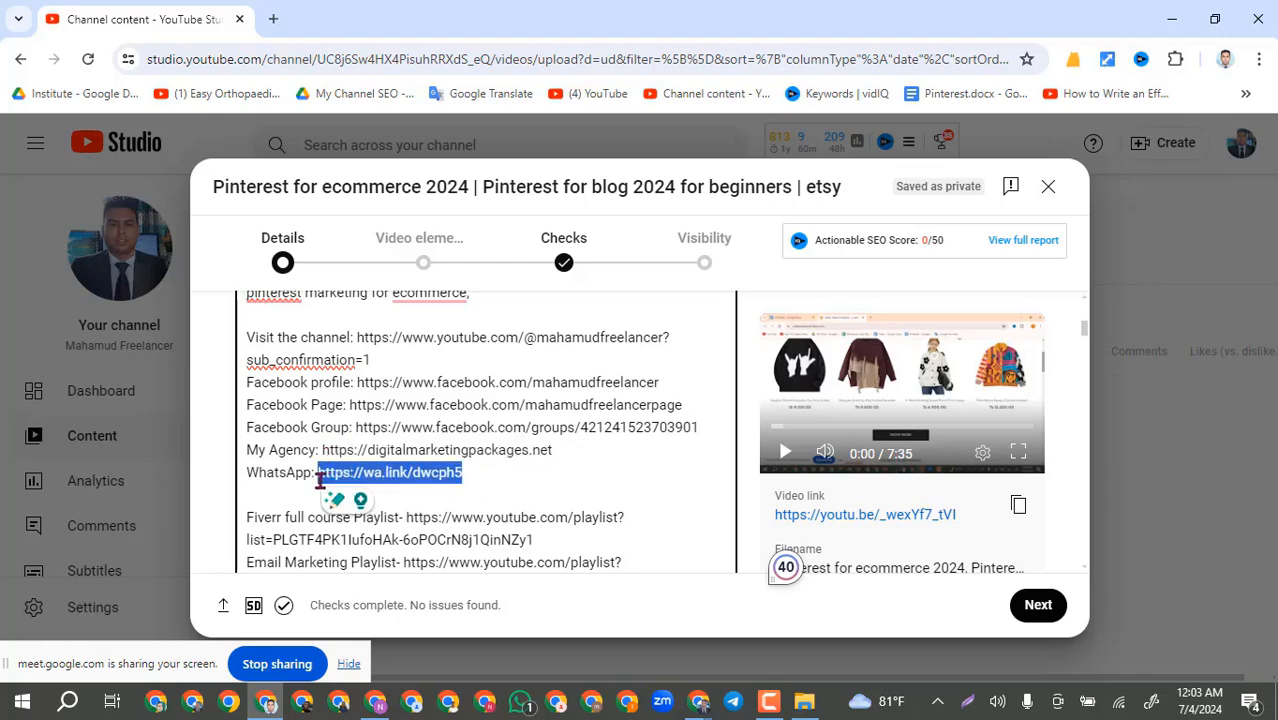
{"action": "left_click", "coordinate": [490, 490]}
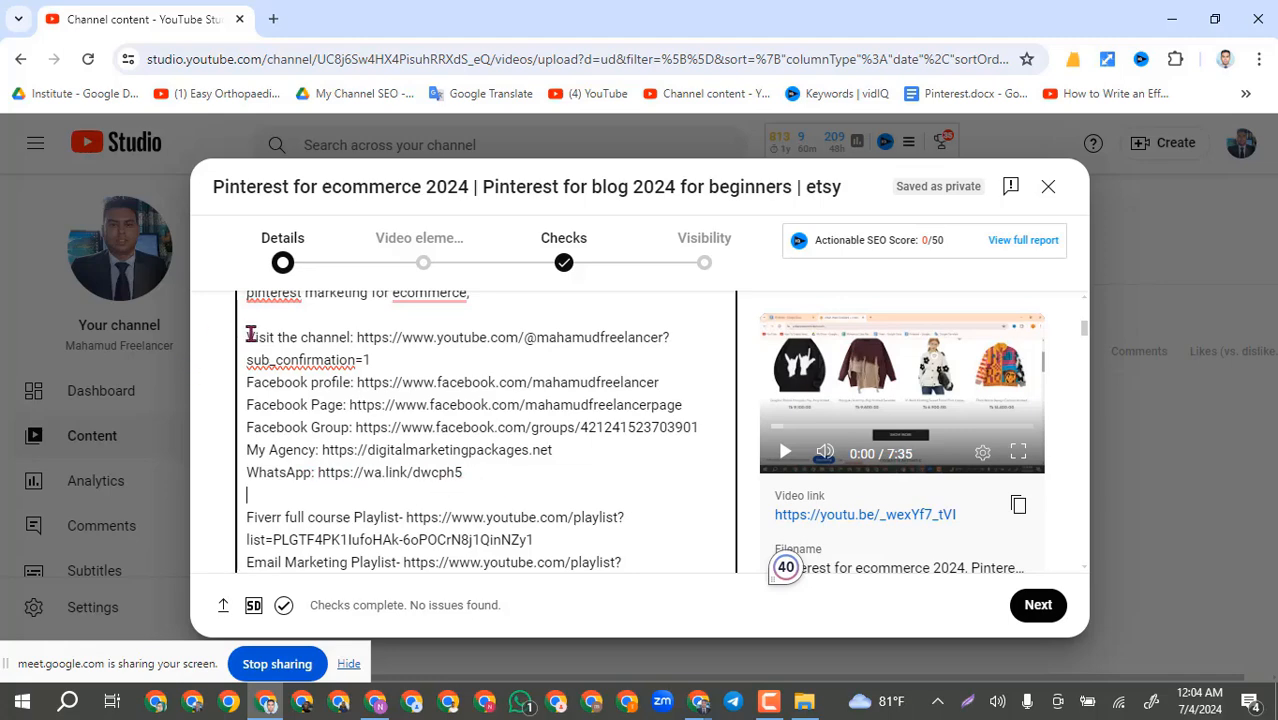
{"action": "left_click_drag", "start_coordinate": [248, 333], "coordinate": [465, 480]}
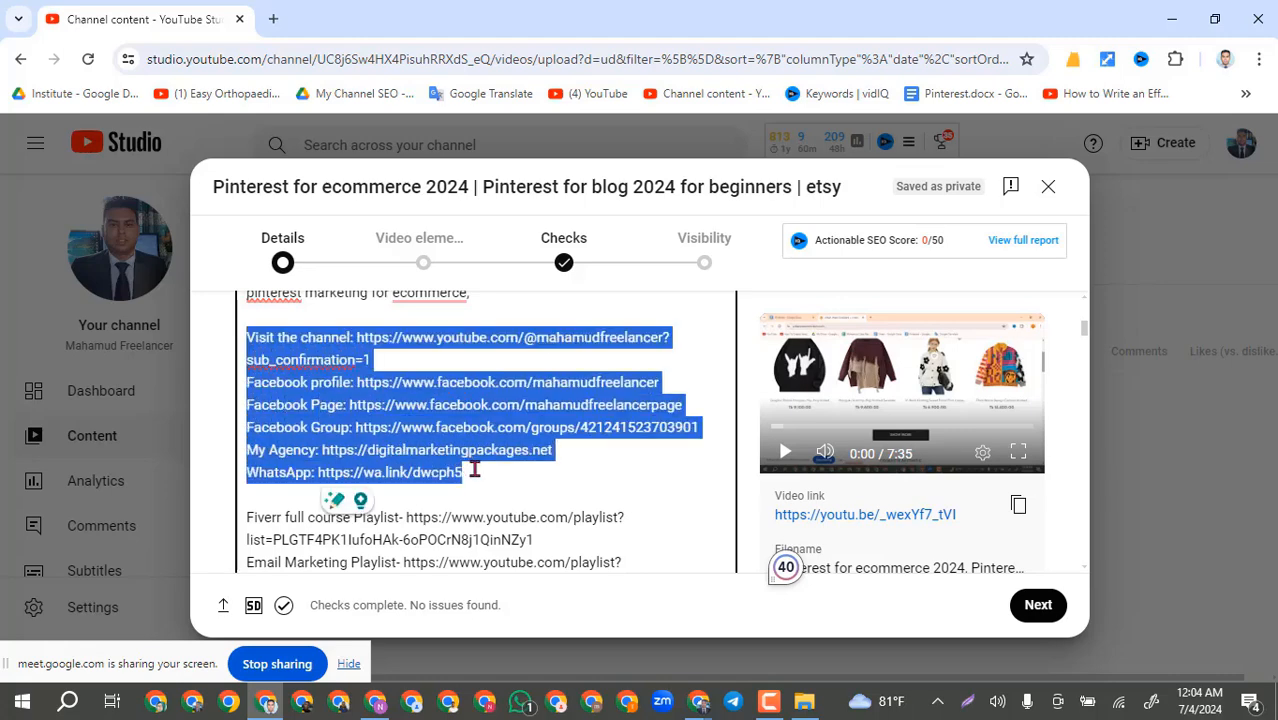
{"action": "left_click", "coordinate": [492, 491]}
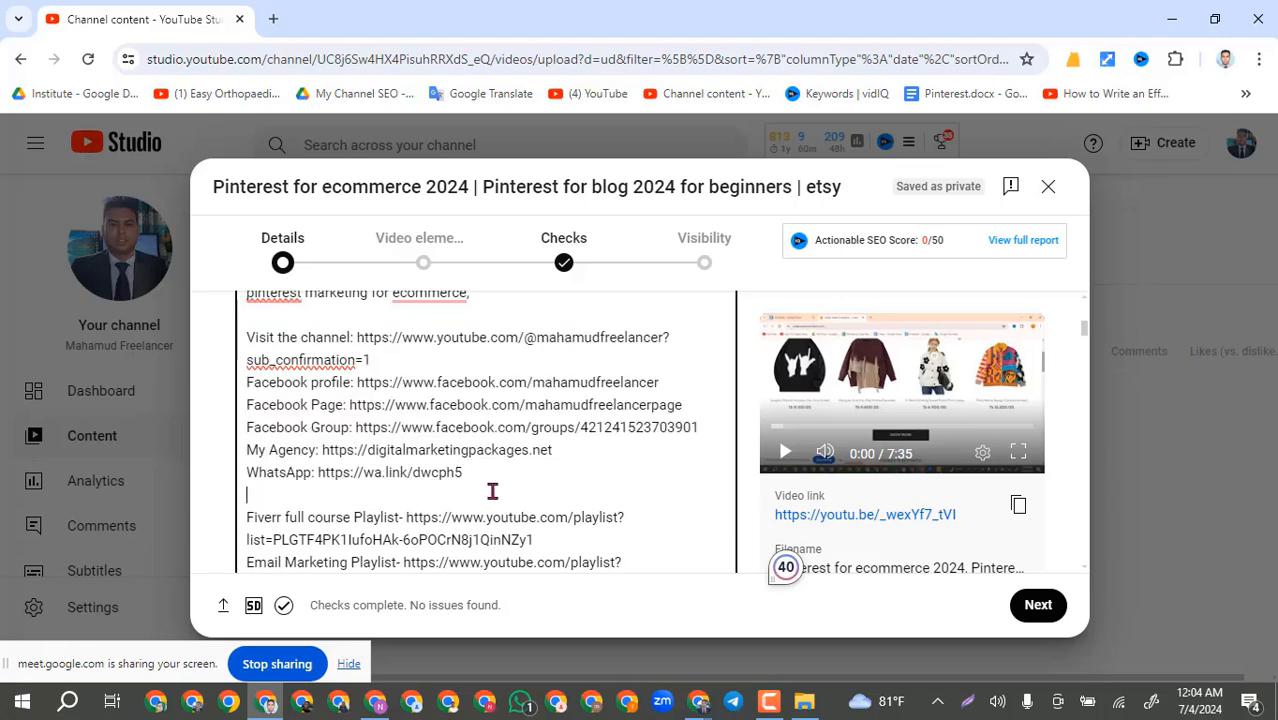
Step: Highlight the Fiverr full course, Email Marketing and Facebook Marketing playlist entries in the description in turn
{"action": "scroll", "coordinate": [608, 437], "scroll_direction": "down", "scroll_amount": 2}
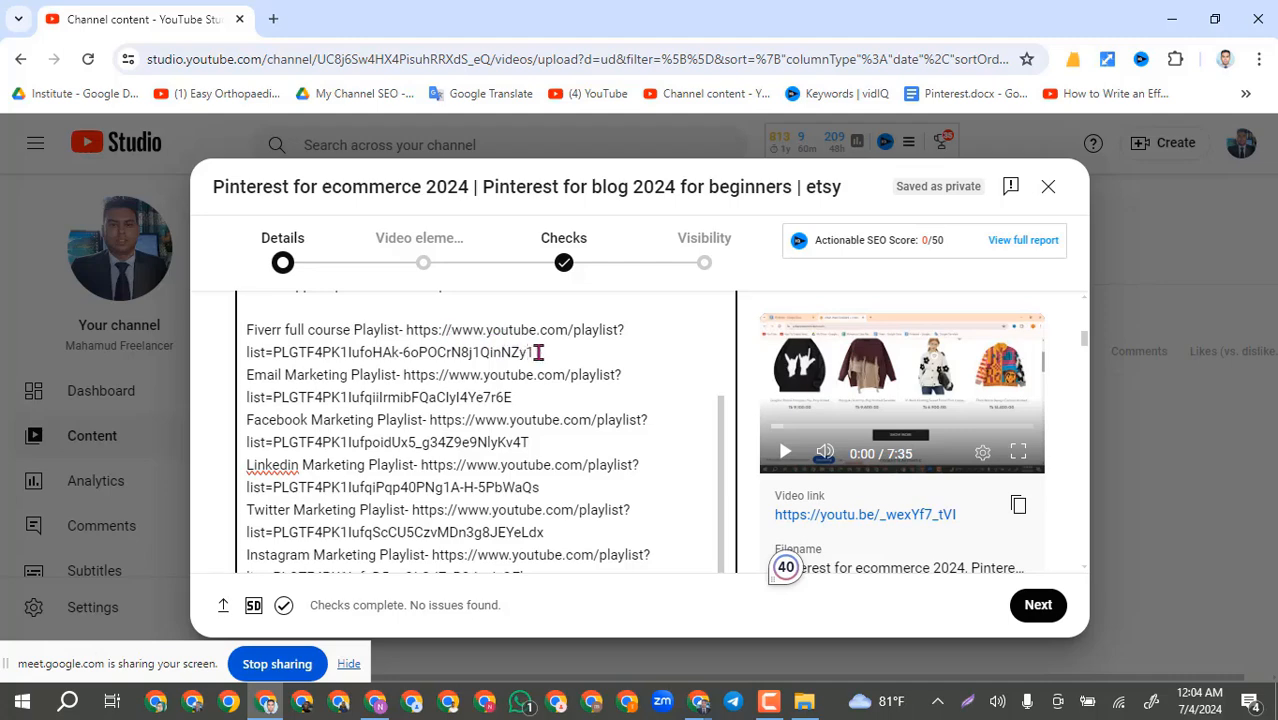
{"action": "left_click_drag", "start_coordinate": [537, 352], "coordinate": [183, 336]}
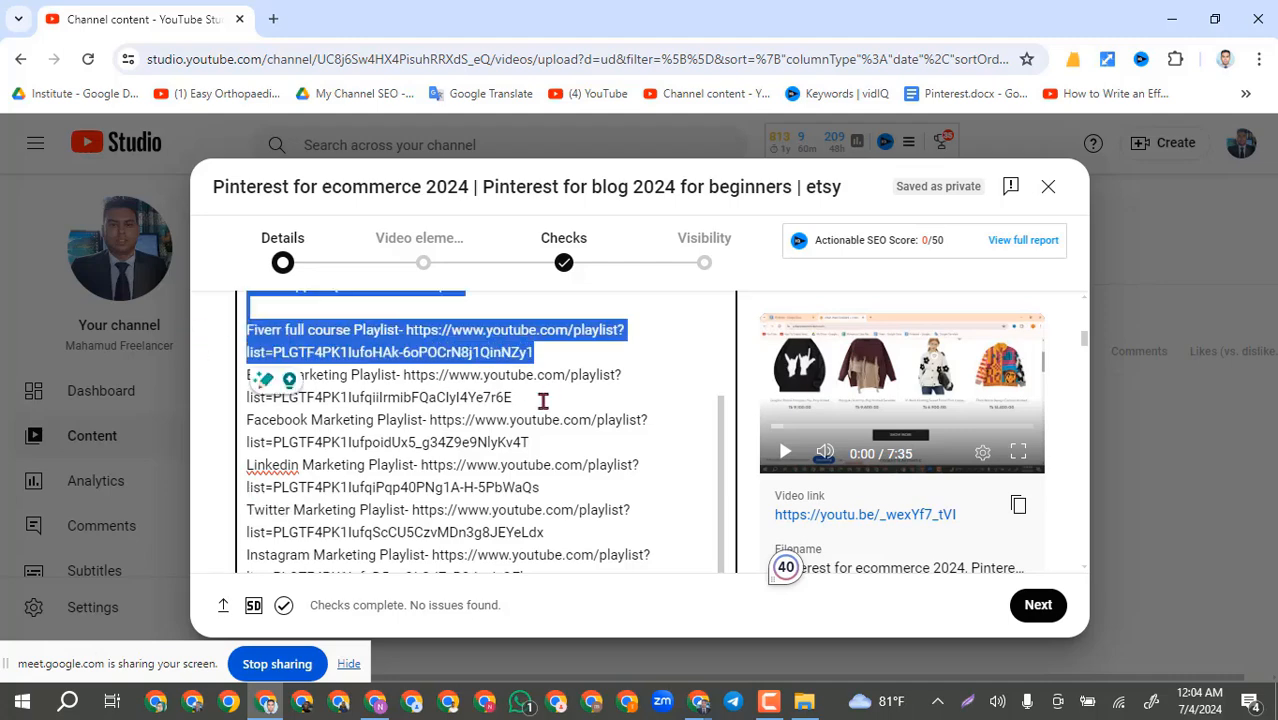
{"action": "left_click_drag", "start_coordinate": [540, 398], "coordinate": [272, 378]}
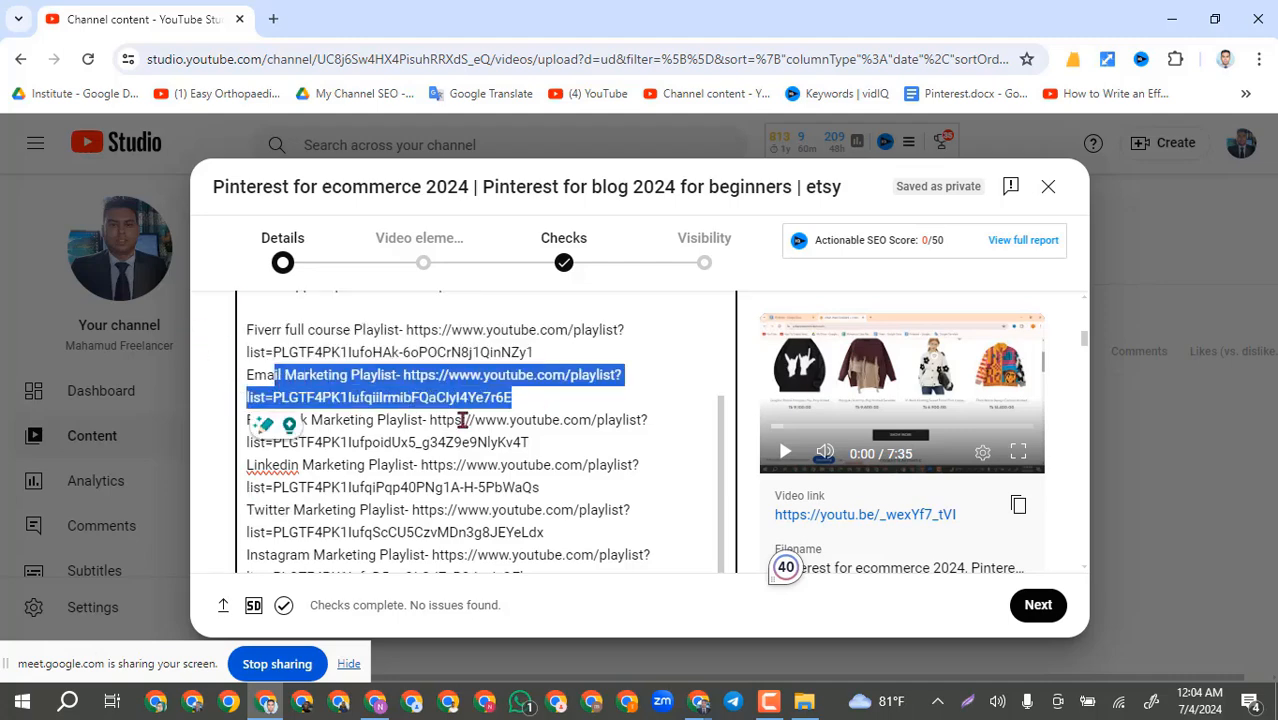
{"action": "left_click_drag", "start_coordinate": [535, 442], "coordinate": [229, 428]}
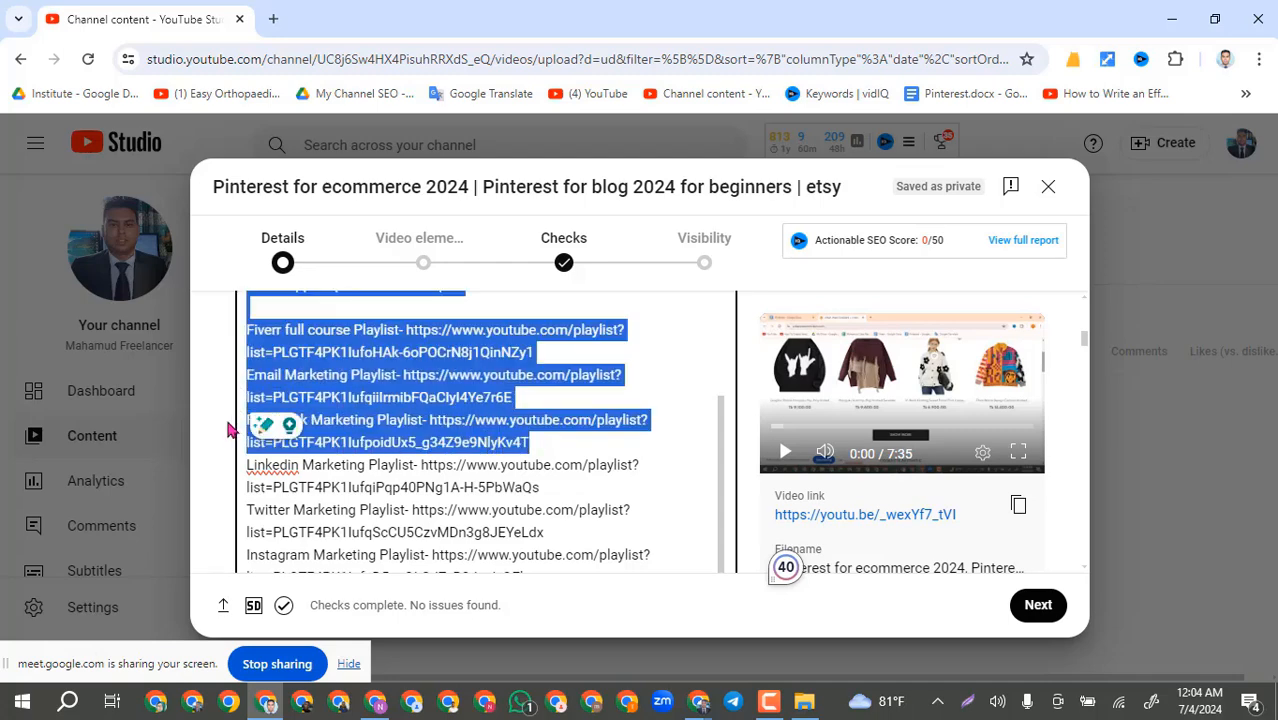
{"action": "left_click", "coordinate": [611, 477]}
Step: Highlight the Bengali channel introduction and the English introduction at the end of the description
{"action": "scroll", "coordinate": [690, 410], "scroll_direction": "down", "scroll_amount": 5}
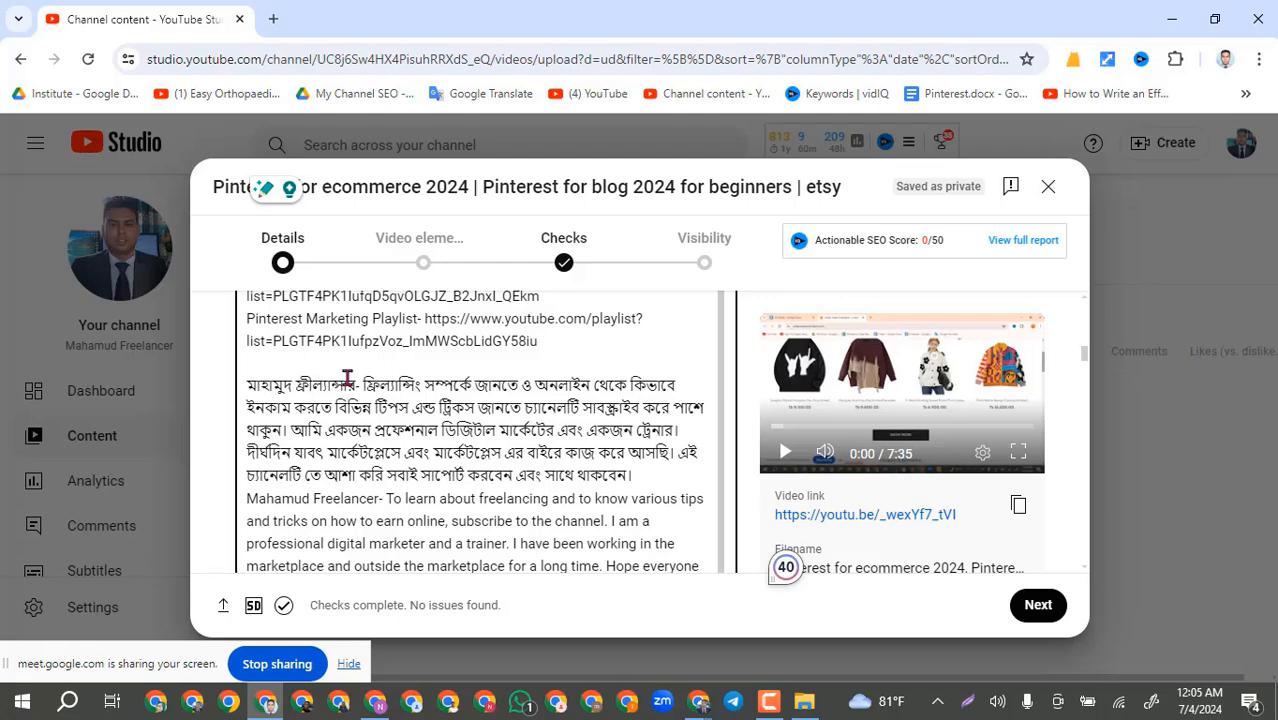
{"action": "left_click", "coordinate": [252, 393]}
{"action": "left_click_drag", "start_coordinate": [252, 393], "coordinate": [635, 472]}
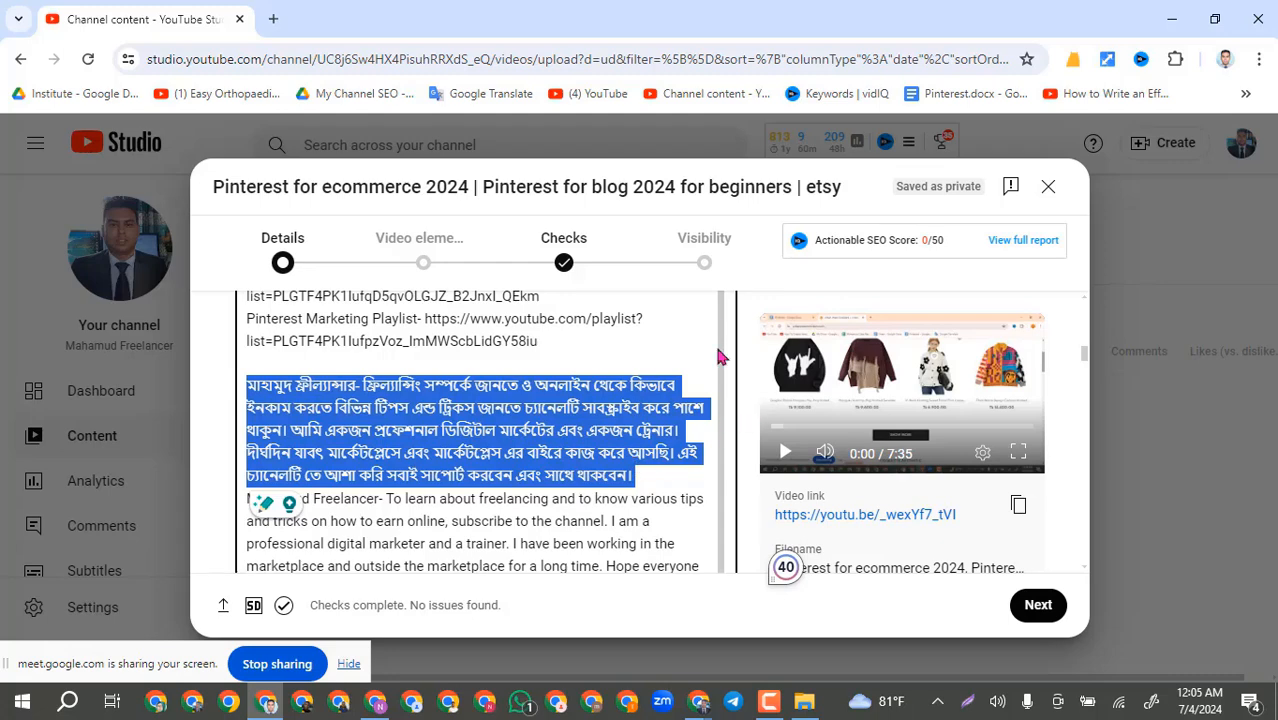
{"action": "scroll", "coordinate": [466, 452], "scroll_direction": "down", "scroll_amount": 2}
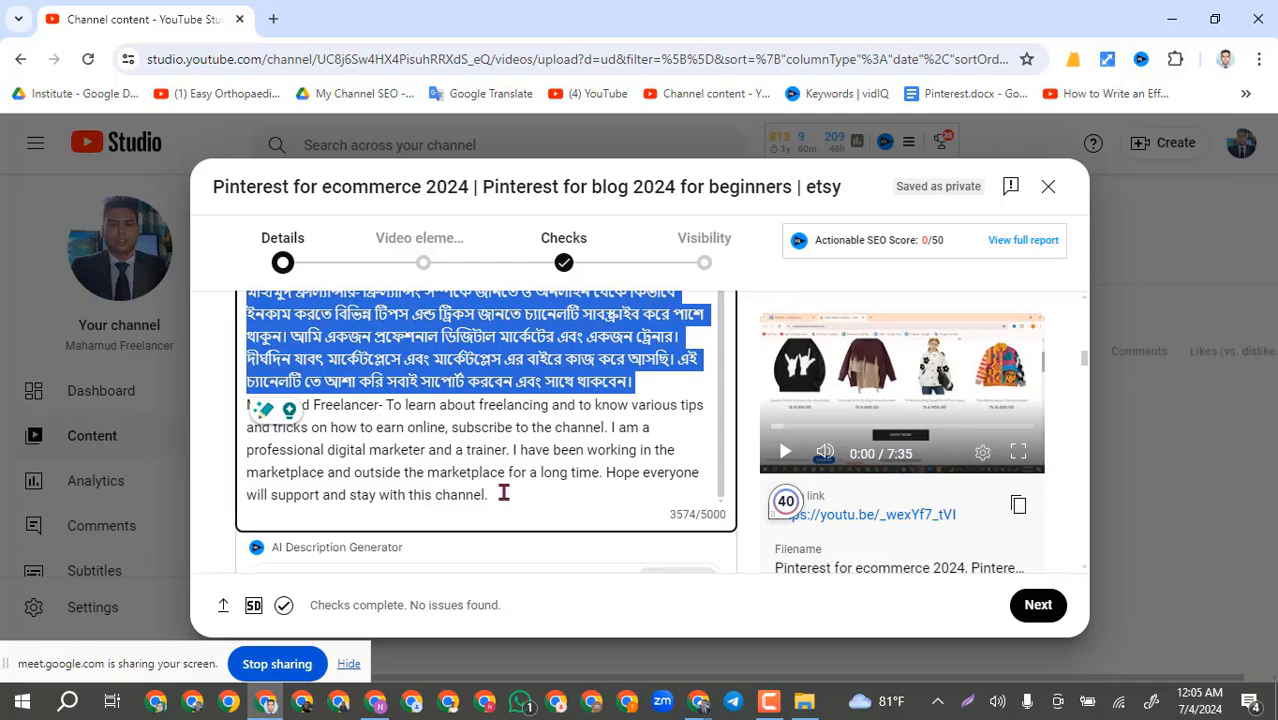
{"action": "left_click", "coordinate": [503, 493]}
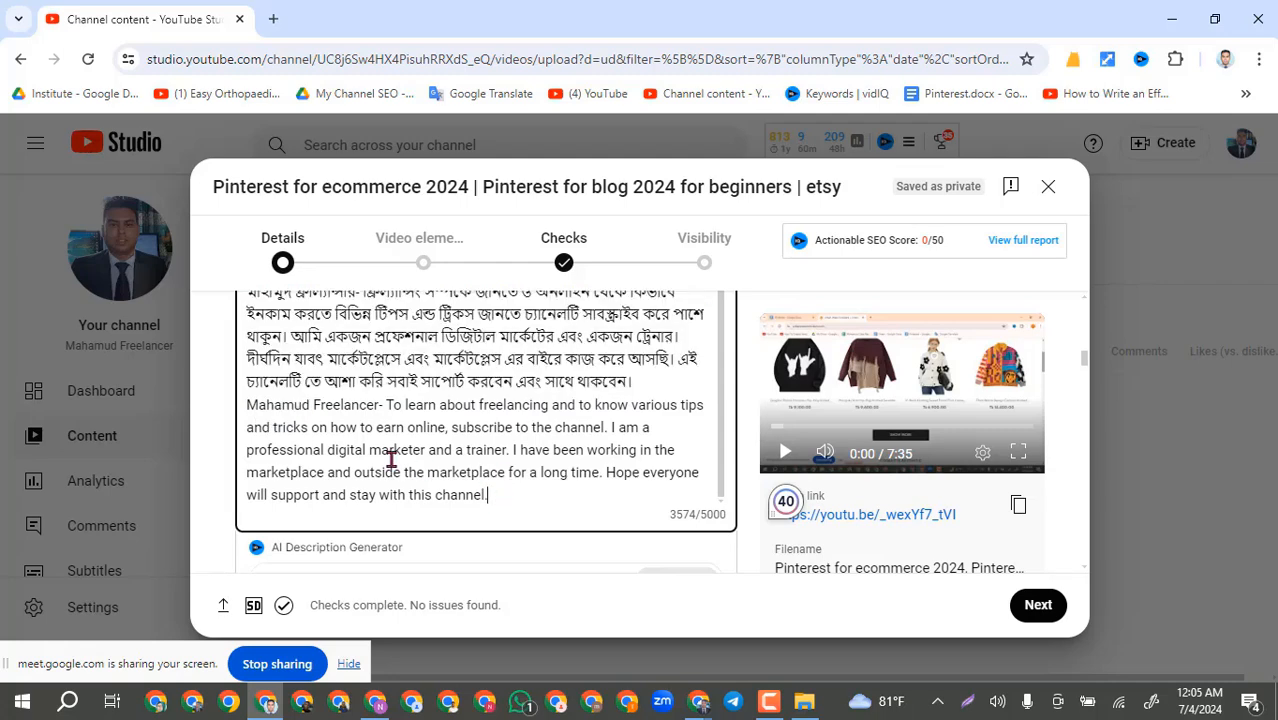
{"action": "left_click_drag", "start_coordinate": [490, 497], "coordinate": [247, 404]}
{"action": "key", "text": "ctrl+a"}
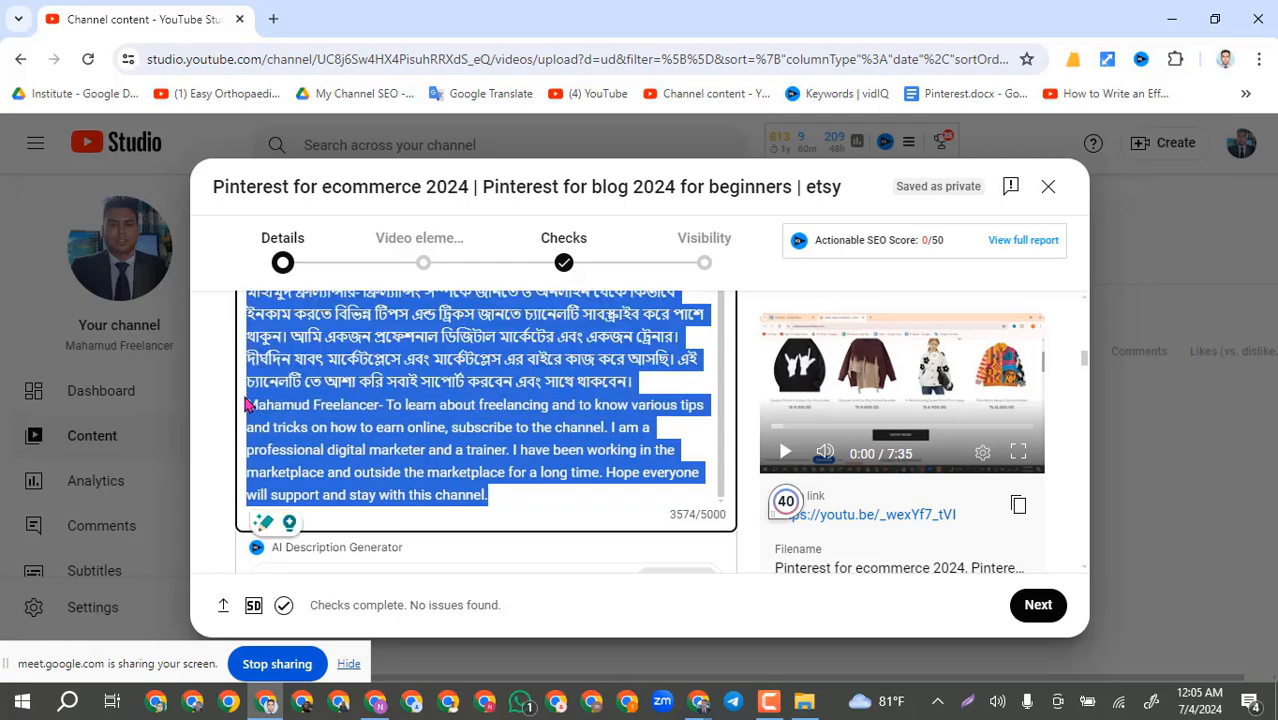
{"action": "left_click", "coordinate": [507, 502]}
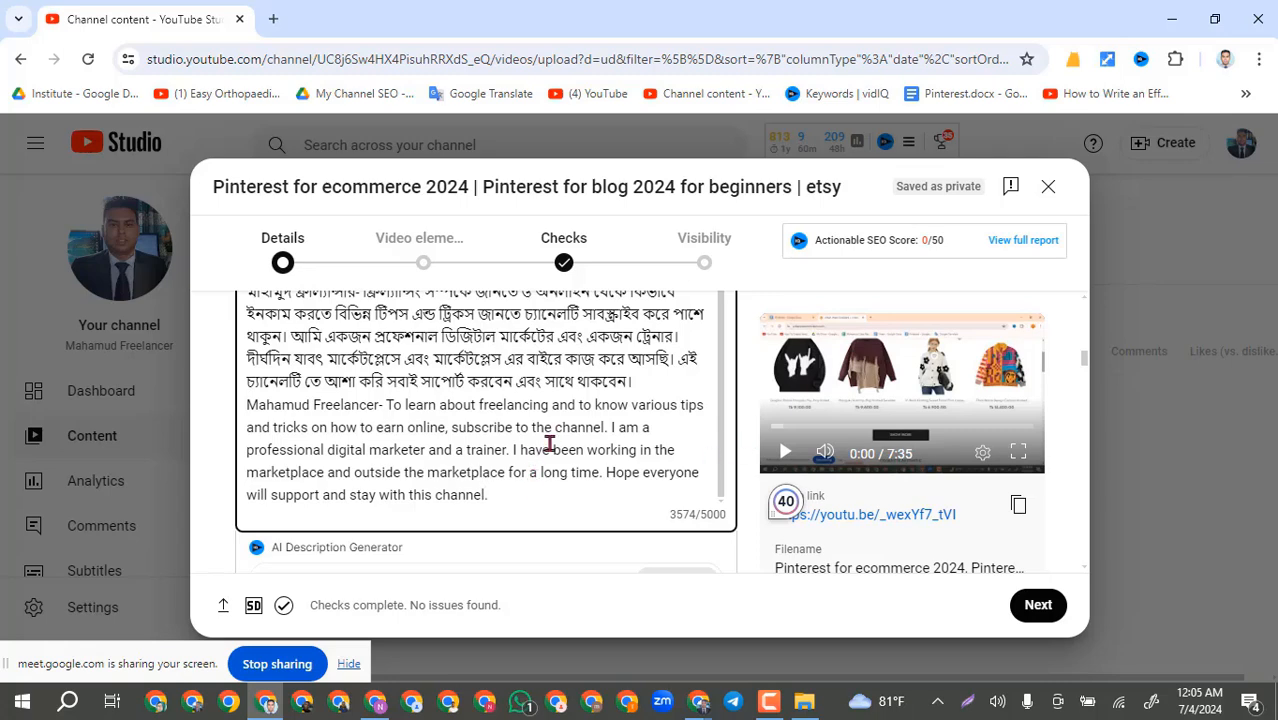
Step: Highlight the channel name that opens the Bengali introduction and the one that opens the English introduction
{"action": "scroll", "coordinate": [337, 390], "scroll_direction": "up", "scroll_amount": 1}
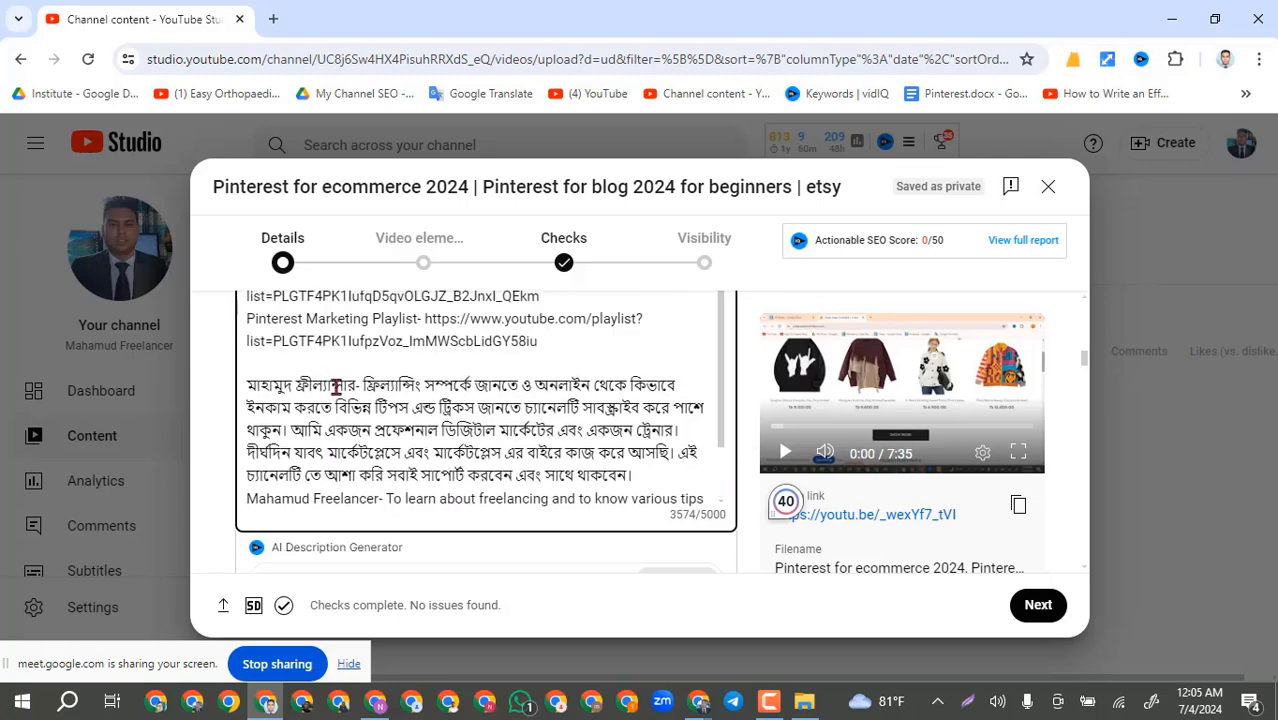
{"action": "left_click_drag", "start_coordinate": [357, 383], "coordinate": [250, 385]}
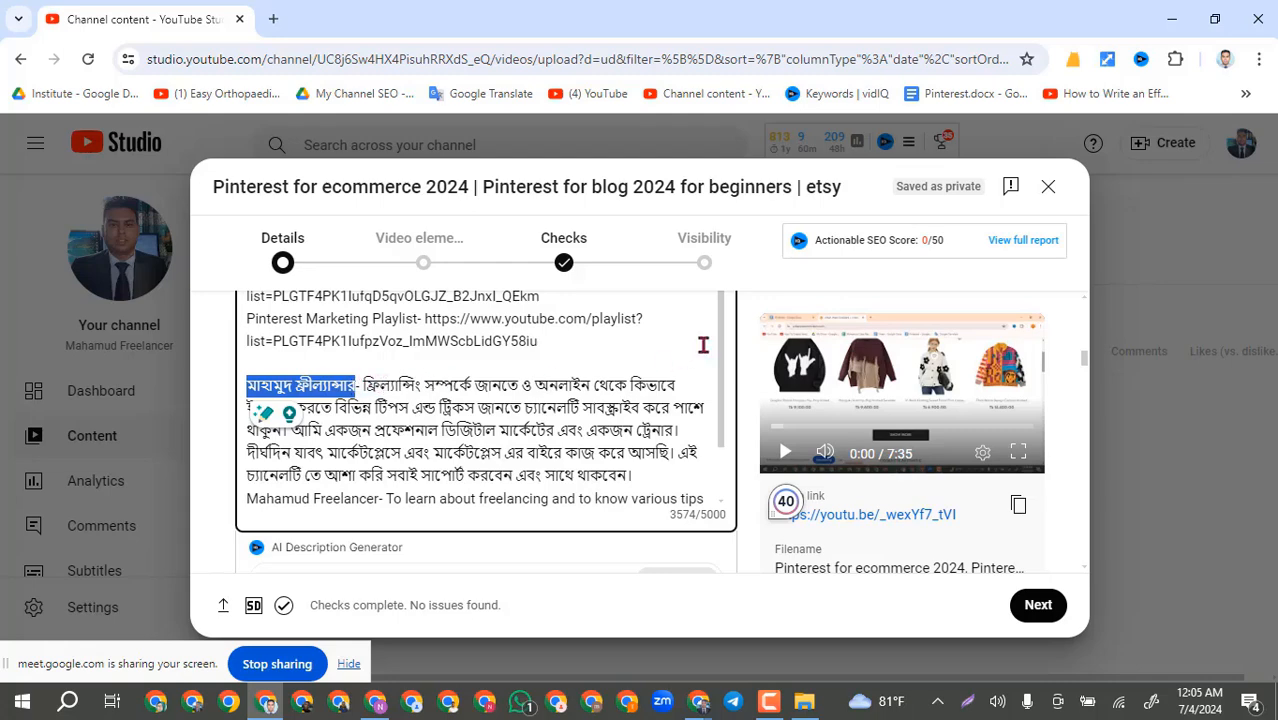
{"action": "scroll", "coordinate": [724, 368], "scroll_direction": "down", "scroll_amount": 2}
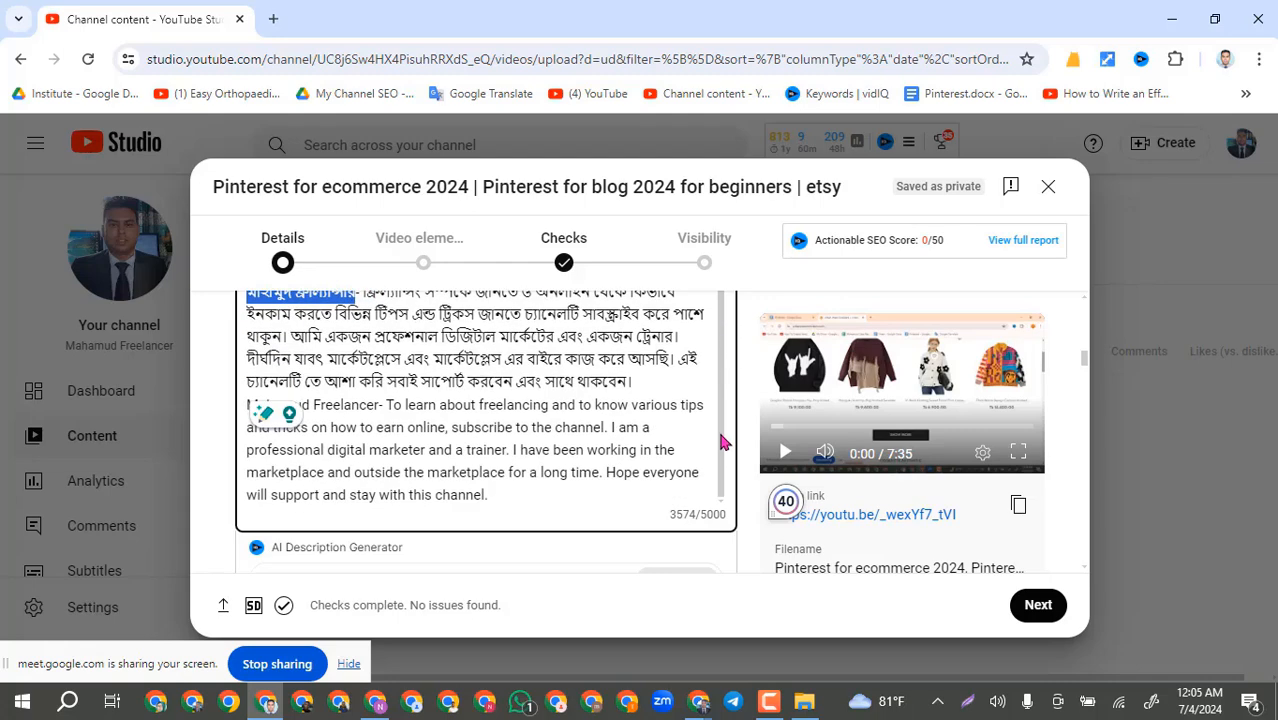
{"action": "left_click_drag", "start_coordinate": [380, 404], "coordinate": [240, 410]}
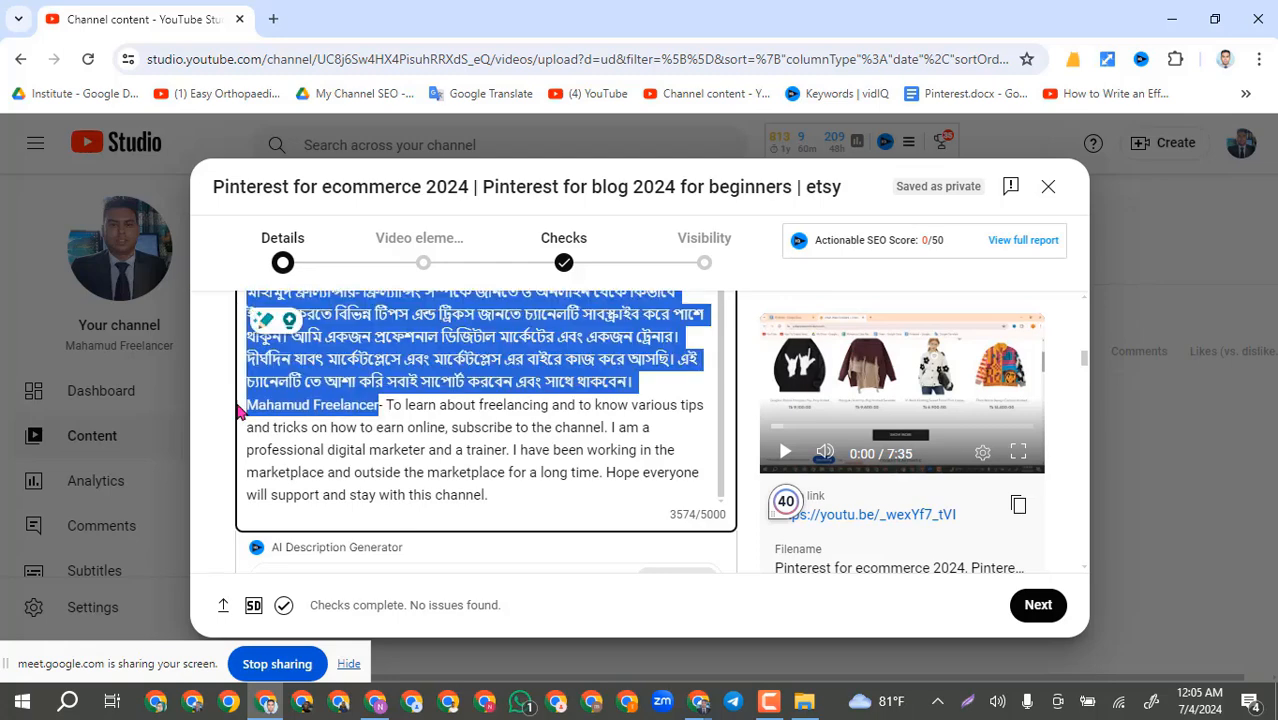
{"action": "left_click", "coordinate": [669, 424]}
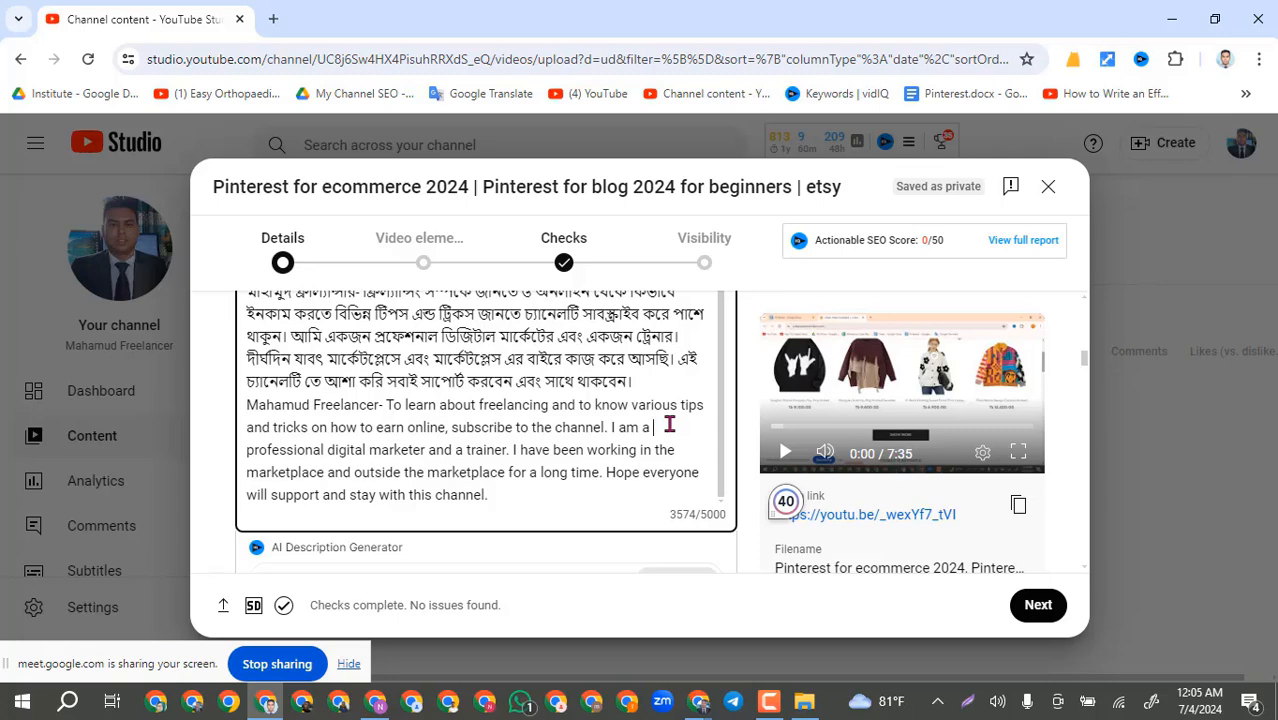
Step: Go back through the description to its beginning and highlight the opening line of target keywords
{"action": "left_click_drag", "start_coordinate": [505, 494], "coordinate": [723, 400]}
{"action": "left_click", "coordinate": [689, 383]}
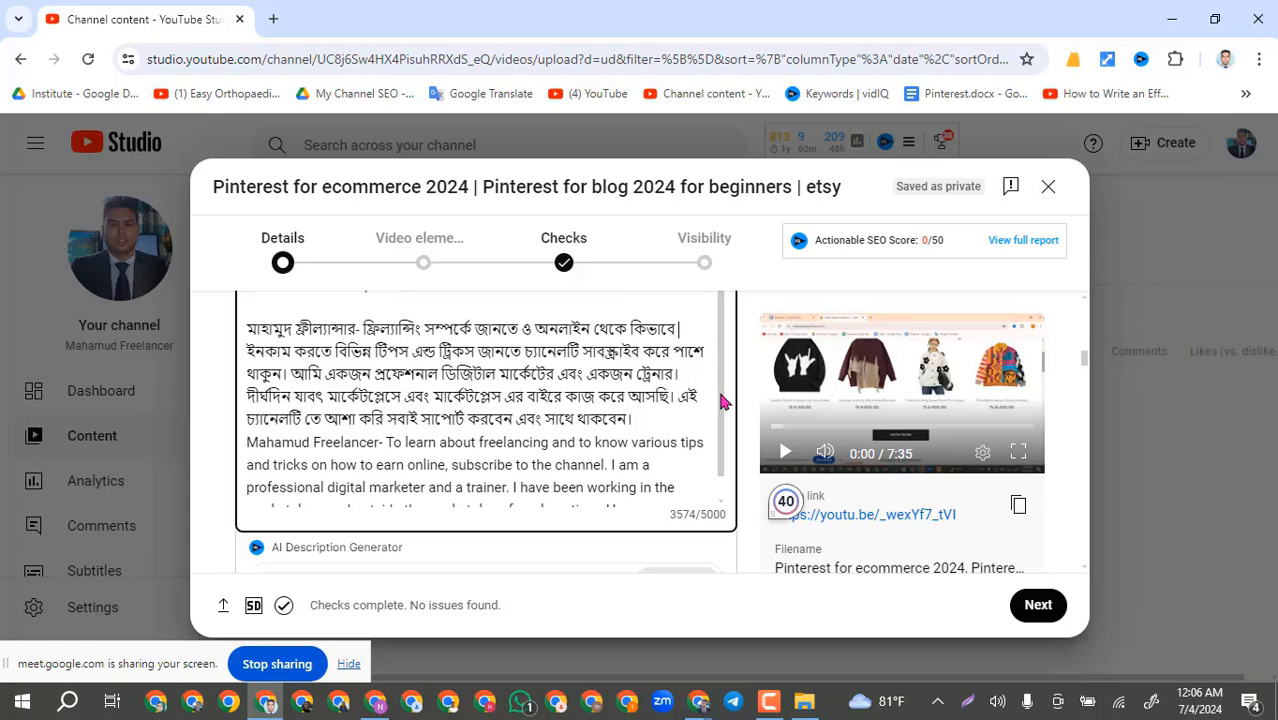
{"action": "left_click_drag", "start_coordinate": [721, 396], "coordinate": [718, 213]}
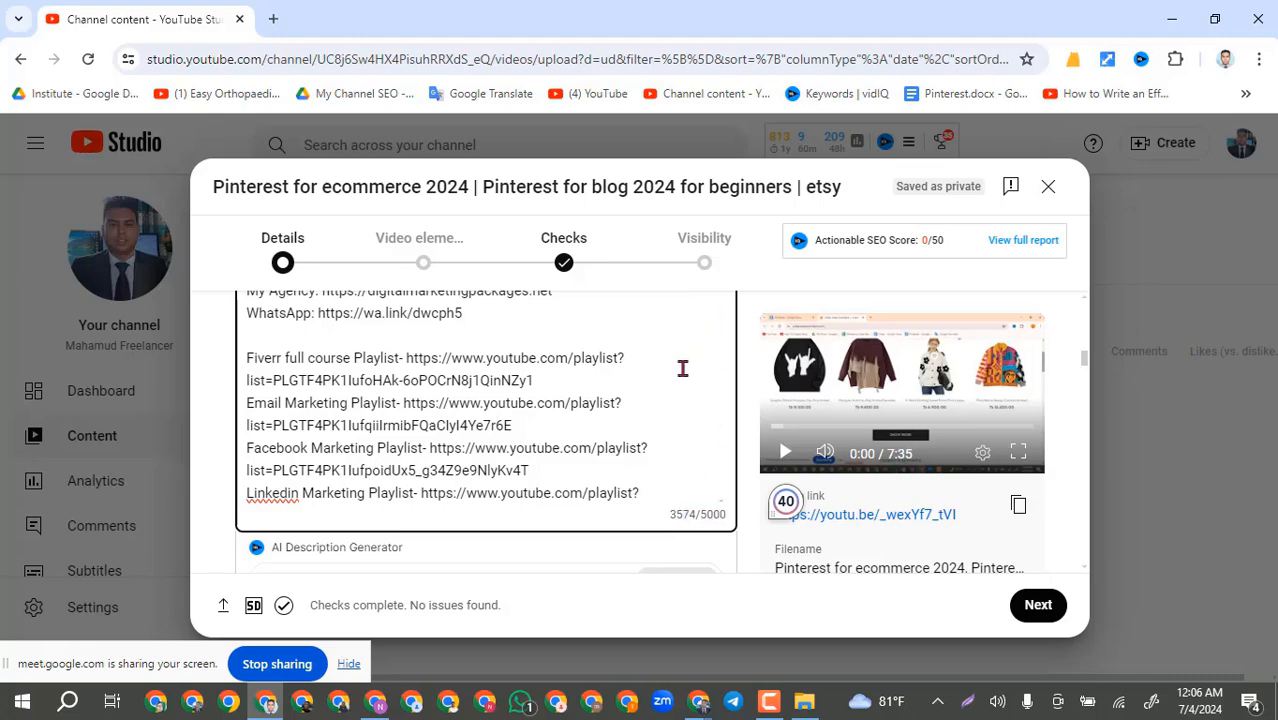
{"action": "scroll", "coordinate": [470, 376], "scroll_direction": "up", "scroll_amount": 2}
{"action": "scroll", "coordinate": [470, 376], "scroll_direction": "up", "scroll_amount": 4}
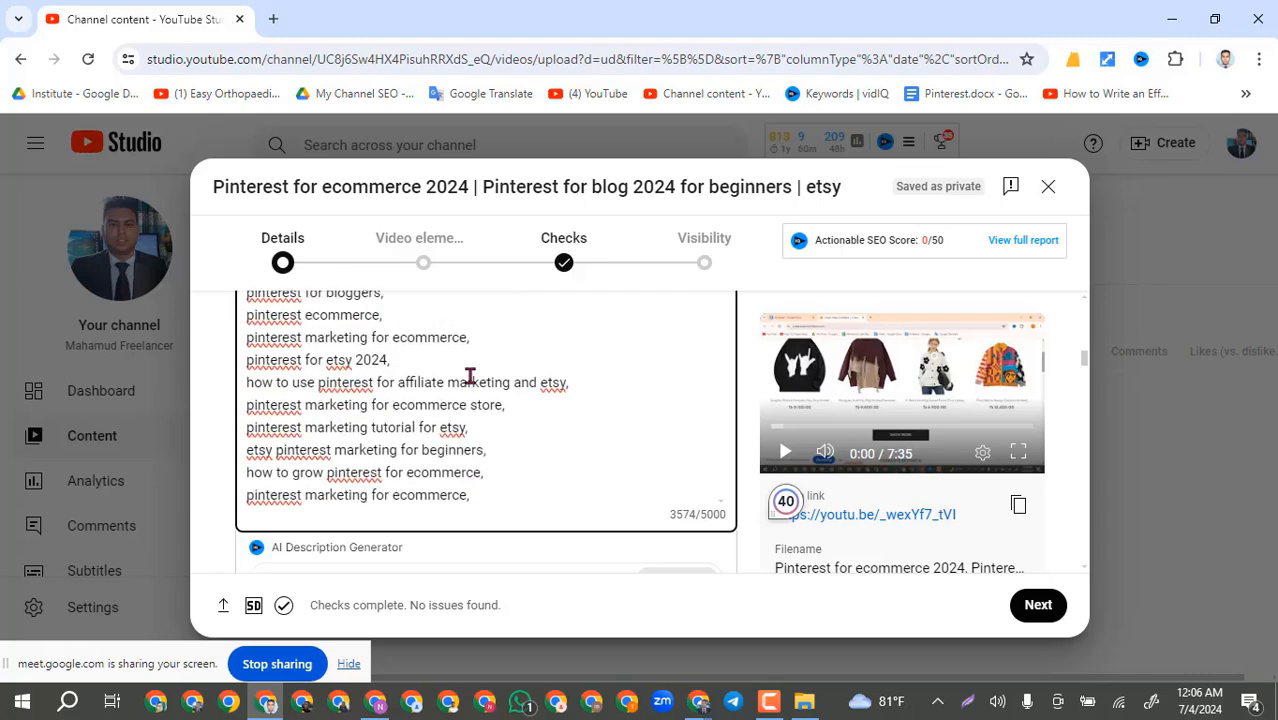
{"action": "scroll", "coordinate": [470, 376], "scroll_direction": "up", "scroll_amount": 10}
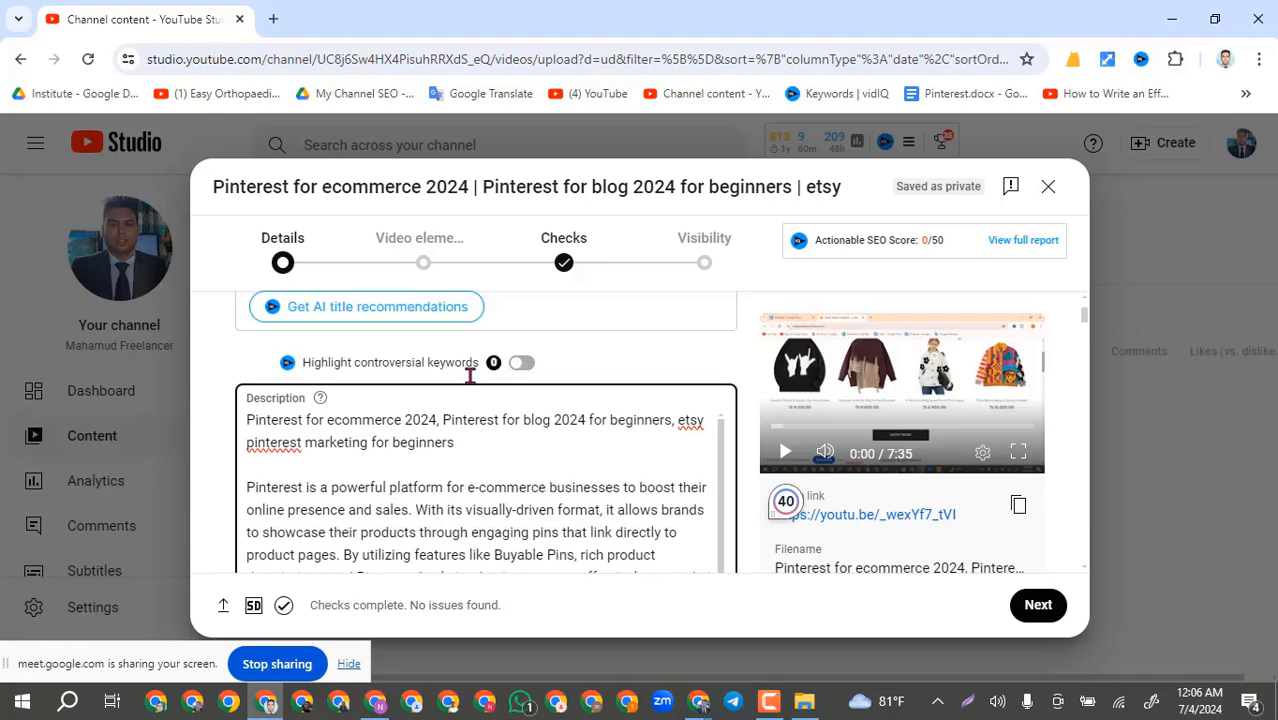
{"action": "scroll", "coordinate": [450, 390], "scroll_direction": "down", "scroll_amount": 2}
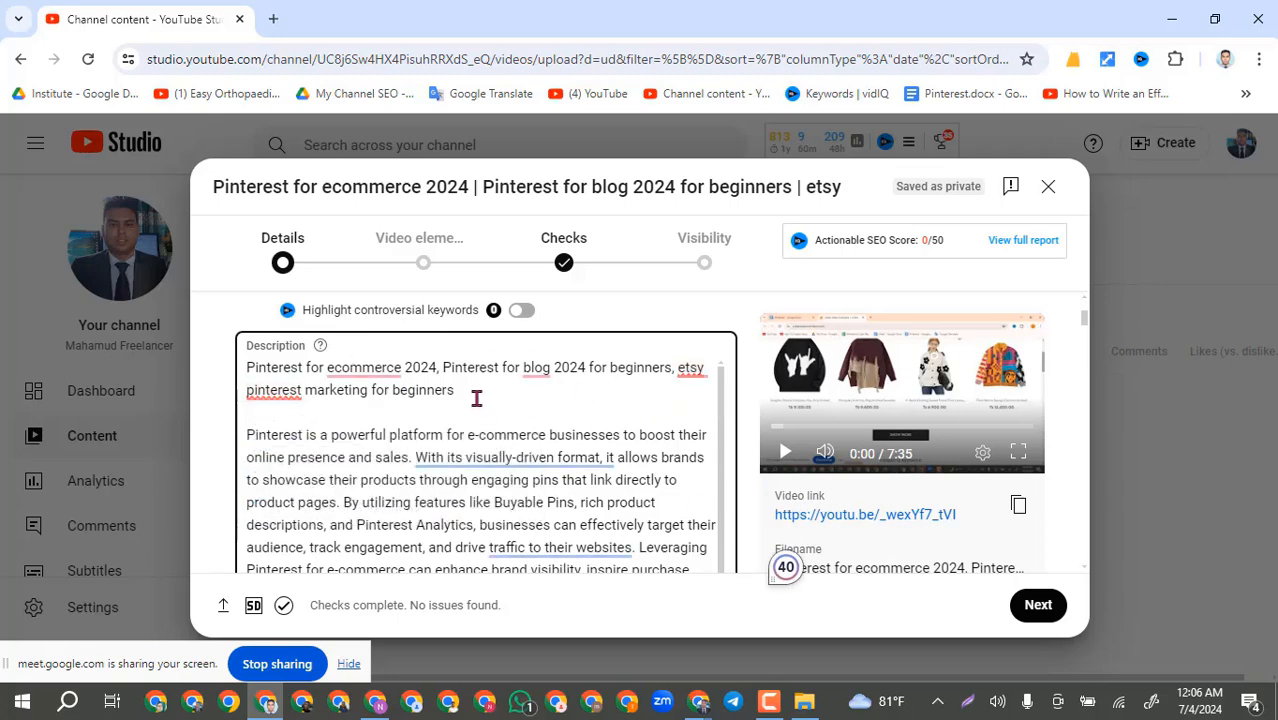
{"action": "left_click_drag", "start_coordinate": [470, 393], "coordinate": [220, 371]}
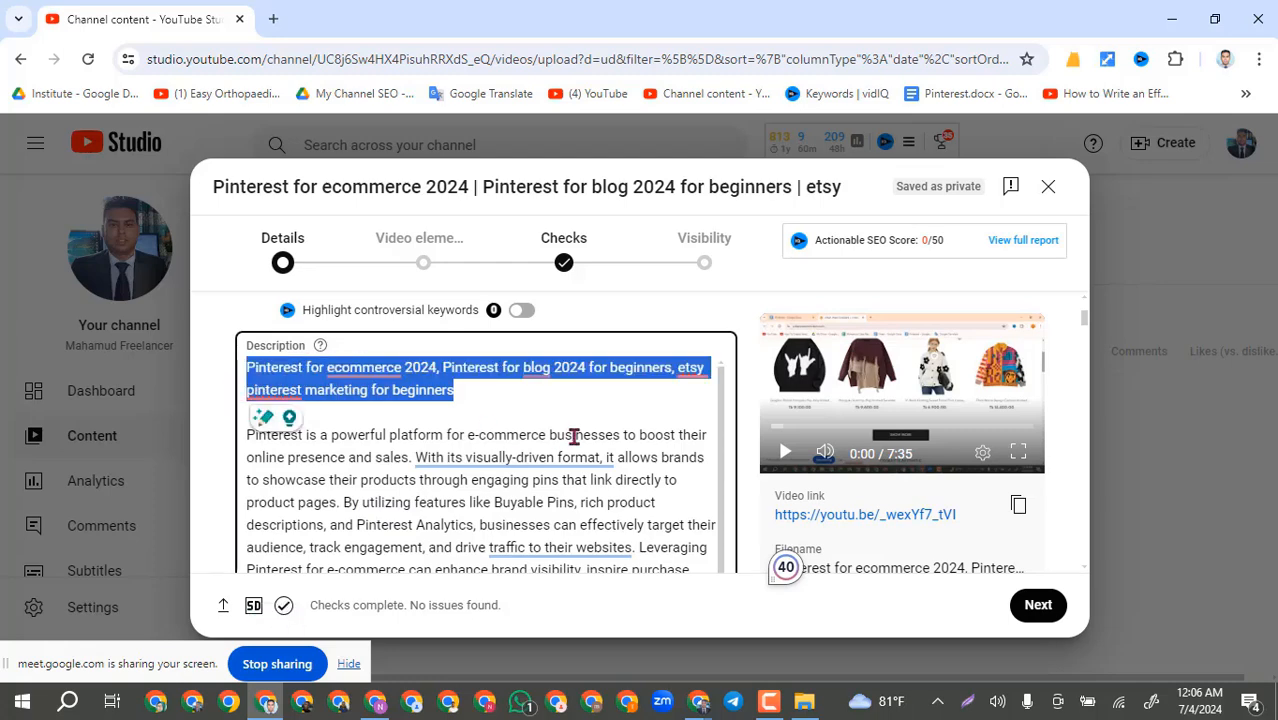
Step: Review the description's body paragraphs and keyword list, and highlight the link block from "Visit the channel" through WhatsApp
{"action": "scroll", "coordinate": [564, 452], "scroll_direction": "down", "scroll_amount": 2}
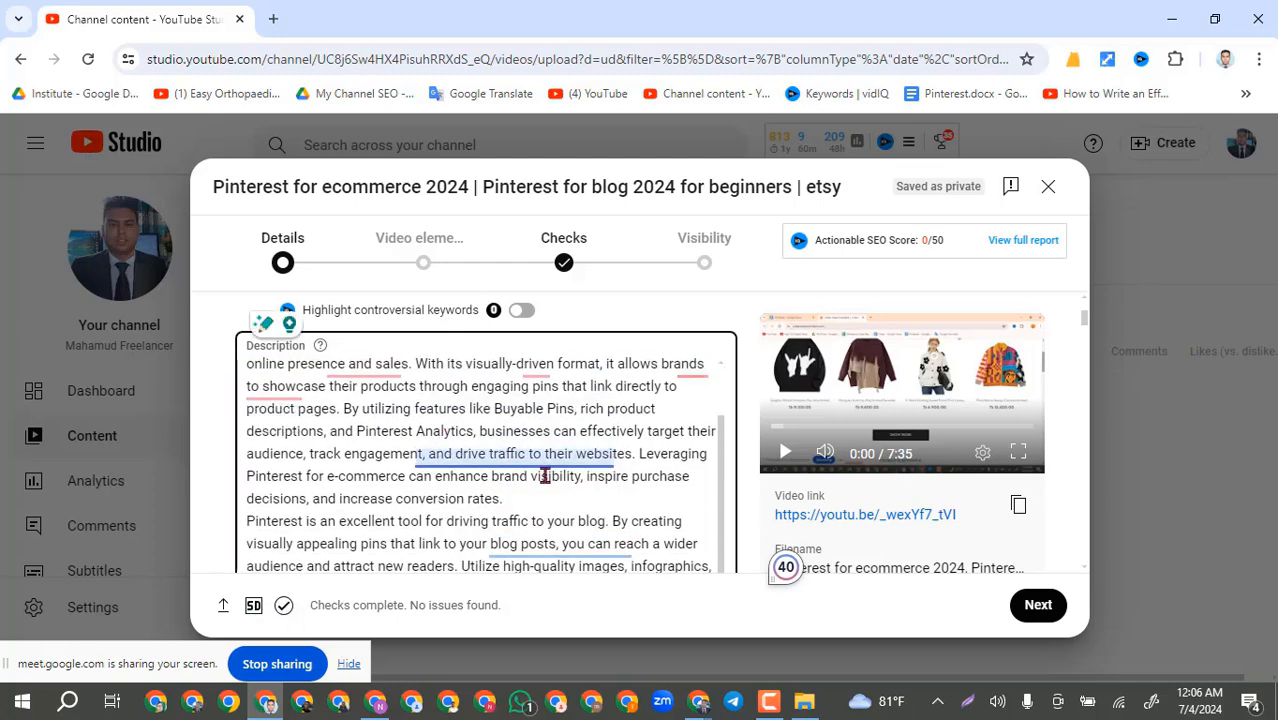
{"action": "scroll", "coordinate": [541, 474], "scroll_direction": "down", "scroll_amount": 3}
{"action": "scroll", "coordinate": [542, 474], "scroll_direction": "down", "scroll_amount": 1}
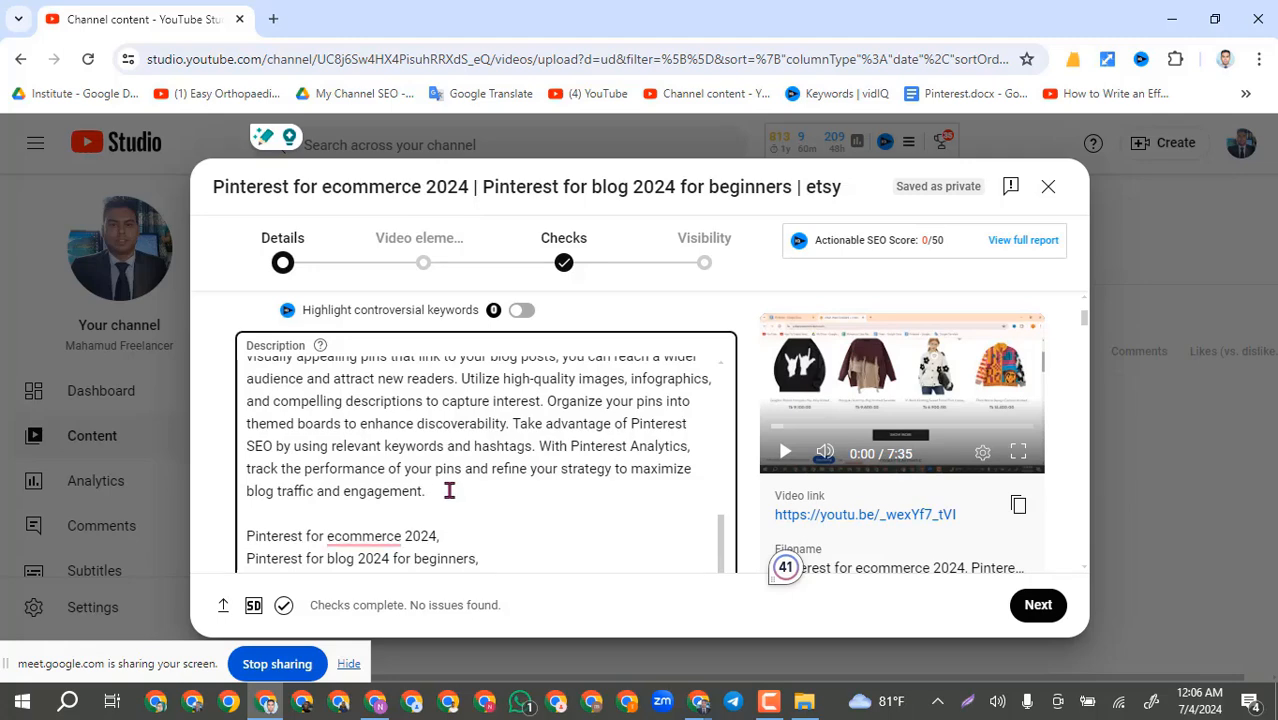
{"action": "scroll", "coordinate": [456, 517], "scroll_direction": "down", "scroll_amount": 3}
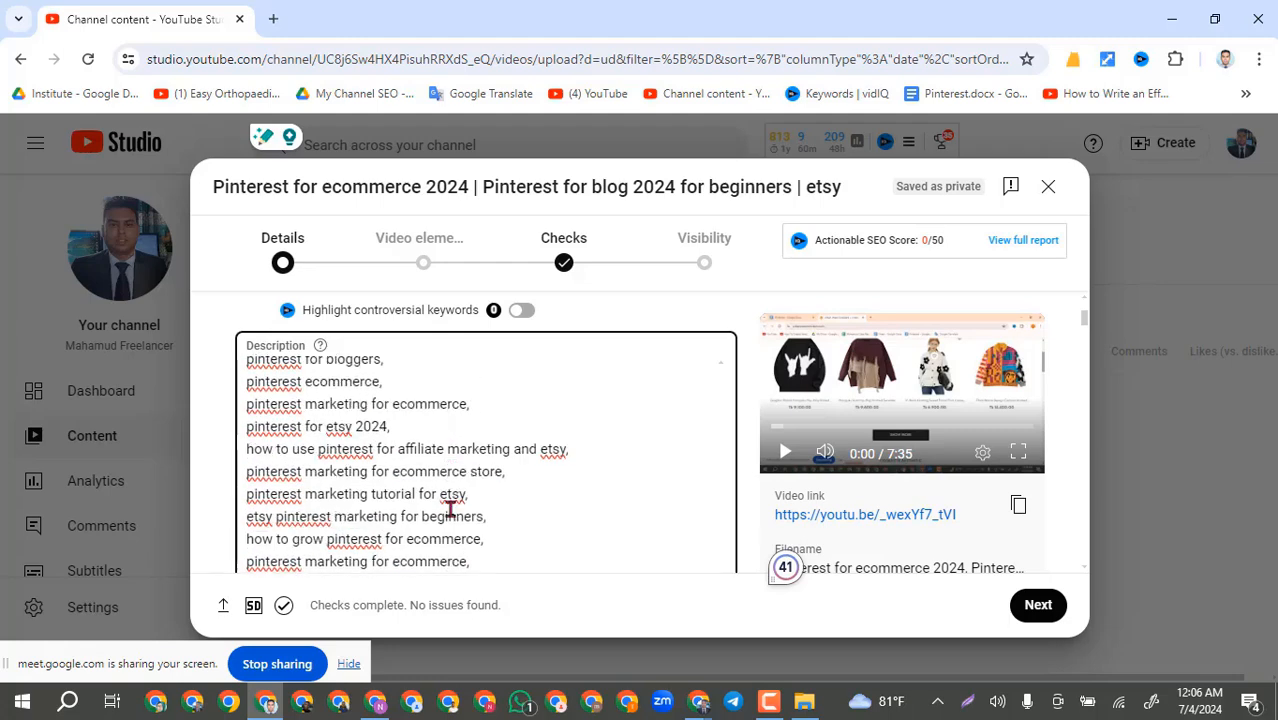
{"action": "scroll", "coordinate": [450, 510], "scroll_direction": "down", "scroll_amount": 2}
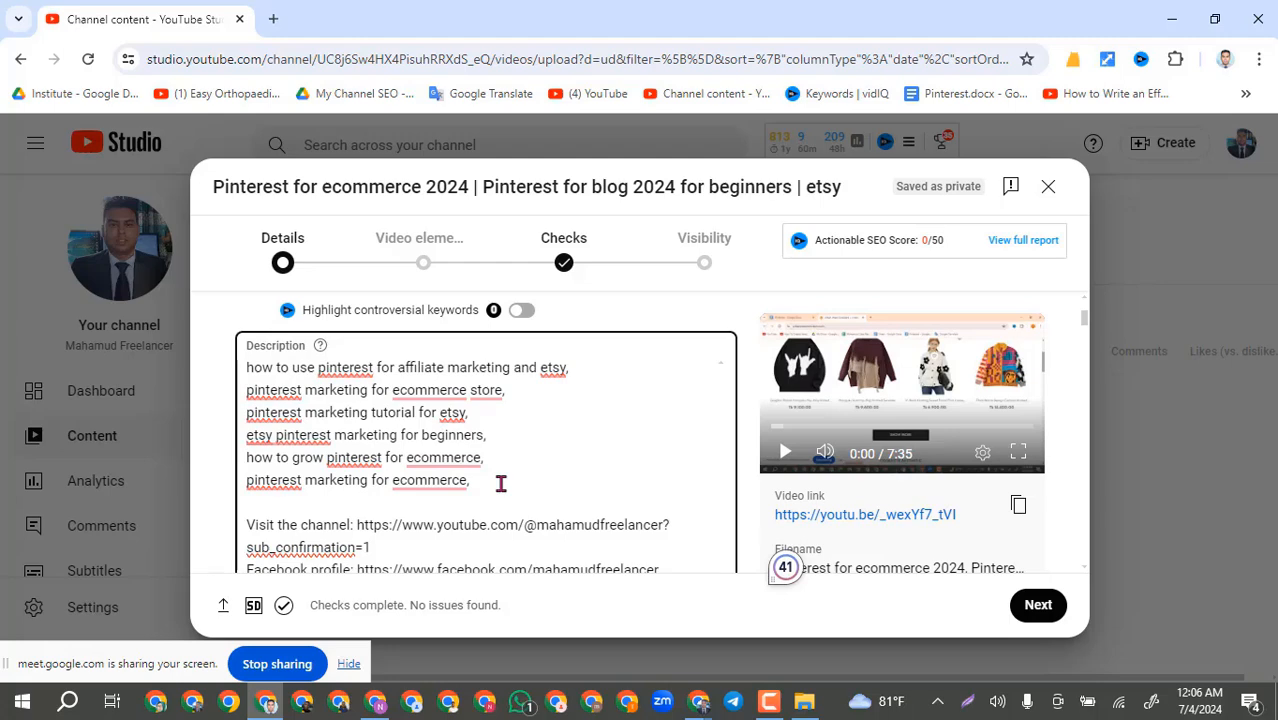
{"action": "scroll", "coordinate": [485, 516], "scroll_direction": "down", "scroll_amount": 2}
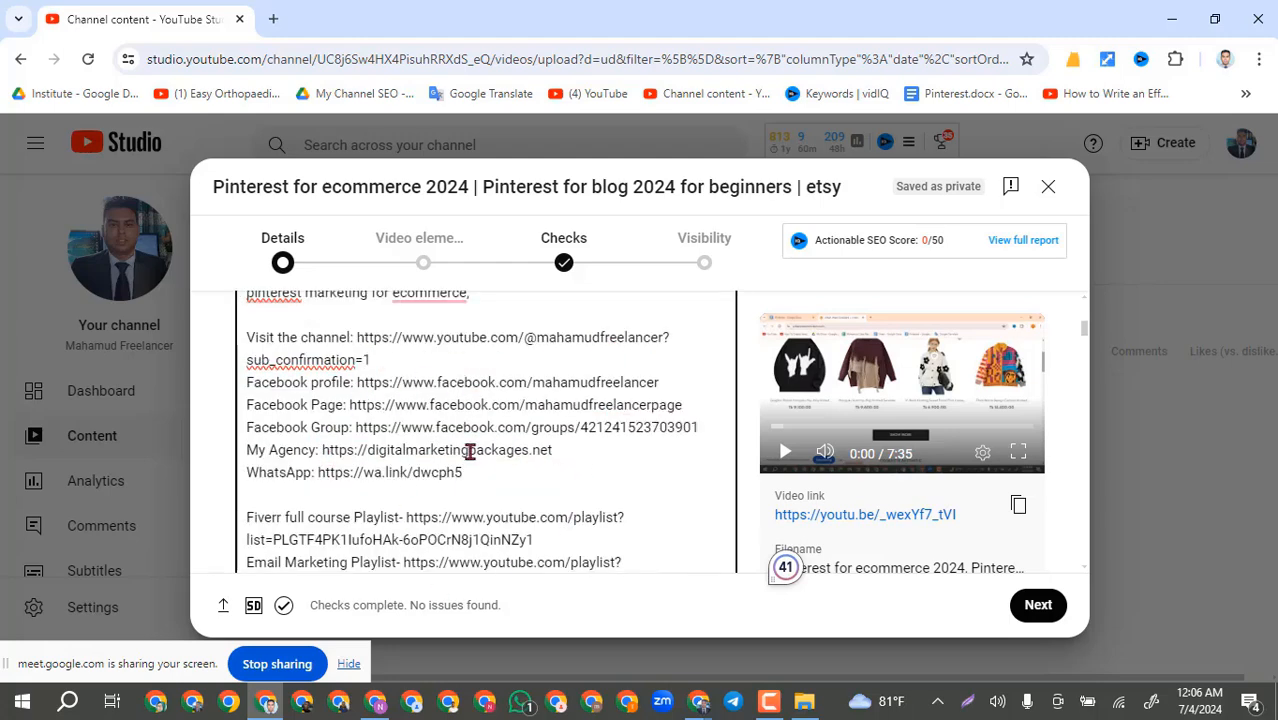
{"action": "left_click_drag", "start_coordinate": [464, 474], "coordinate": [252, 337]}
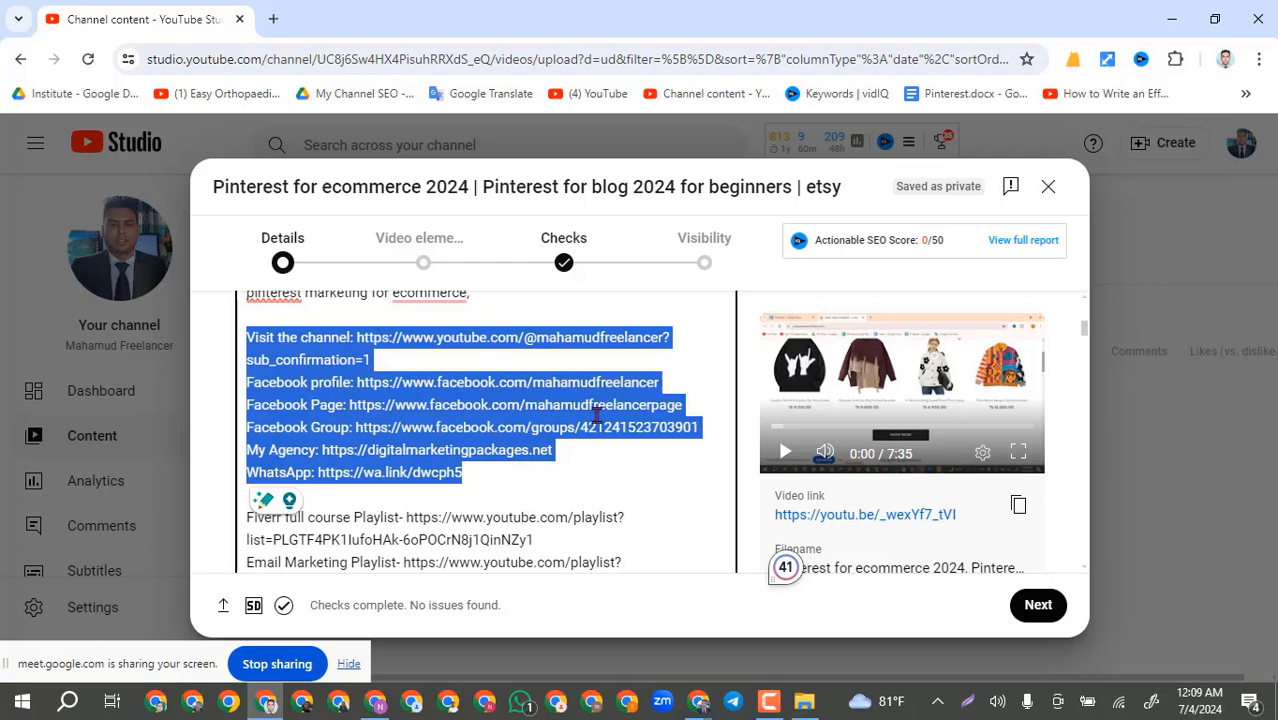
{"action": "scroll", "coordinate": [567, 447], "scroll_direction": "down", "scroll_amount": 2}
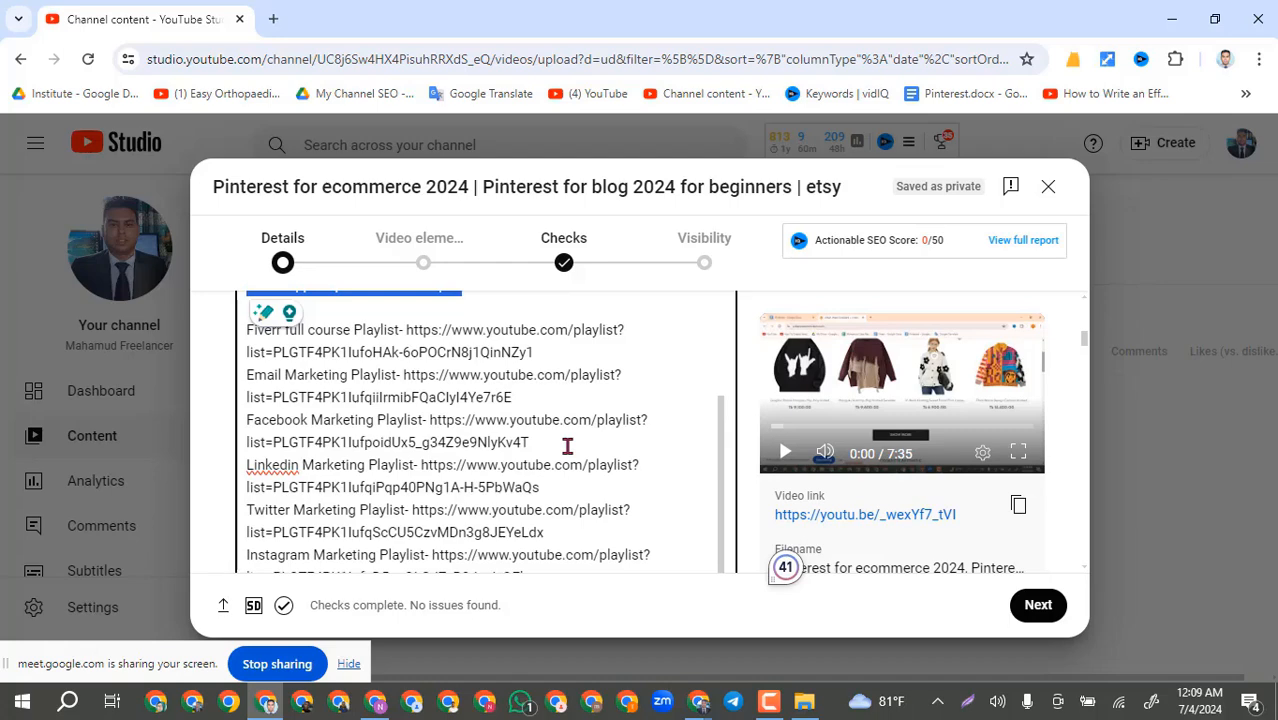
Step: Start a hashtag line below the English introduction at the end of the description with the suggested hashtag #pinterestmarketing
{"action": "scroll", "coordinate": [567, 447], "scroll_direction": "down", "scroll_amount": 1}
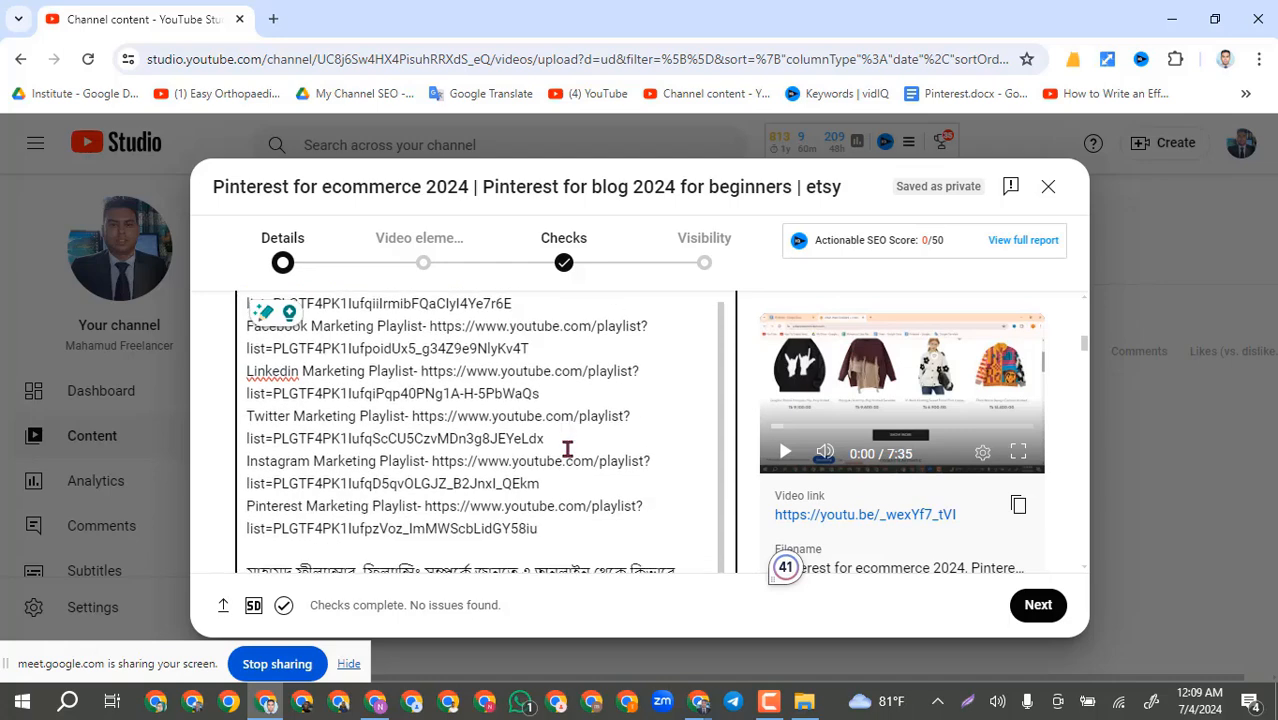
{"action": "scroll", "coordinate": [634, 457], "scroll_direction": "down", "scroll_amount": 6}
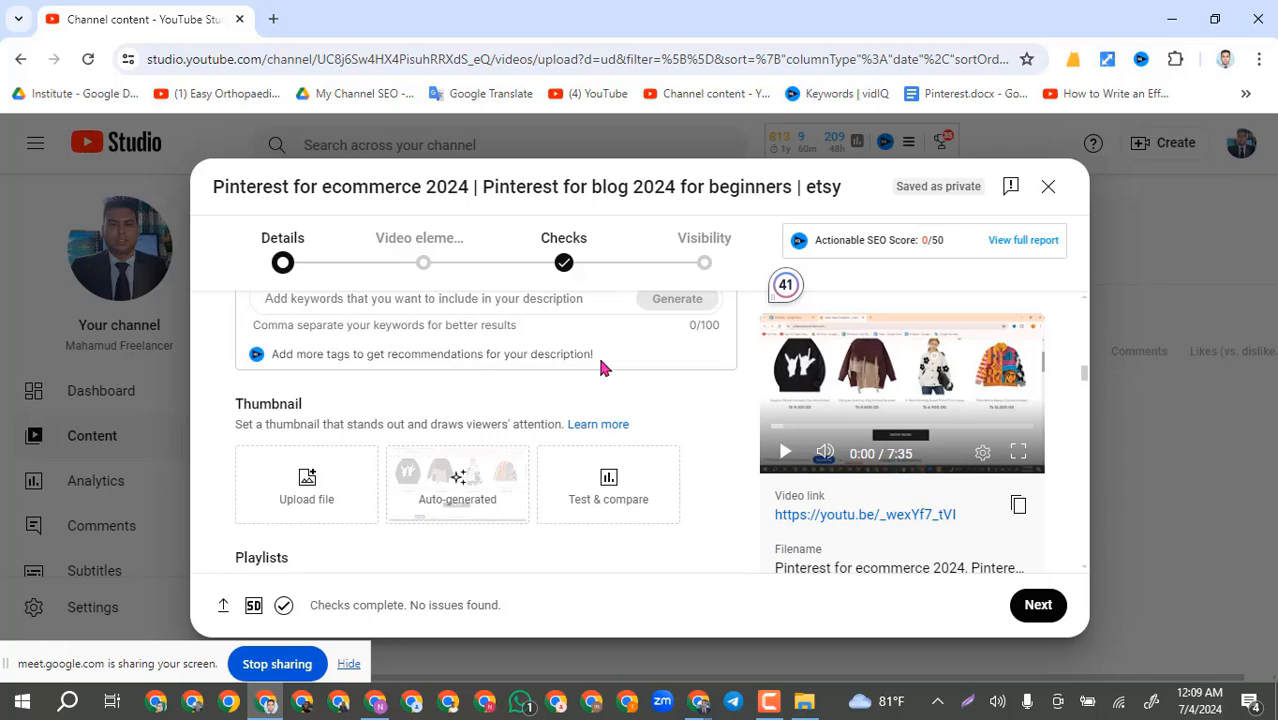
{"action": "scroll", "coordinate": [597, 353], "scroll_direction": "up", "scroll_amount": 2}
{"action": "left_click", "coordinate": [513, 409]}
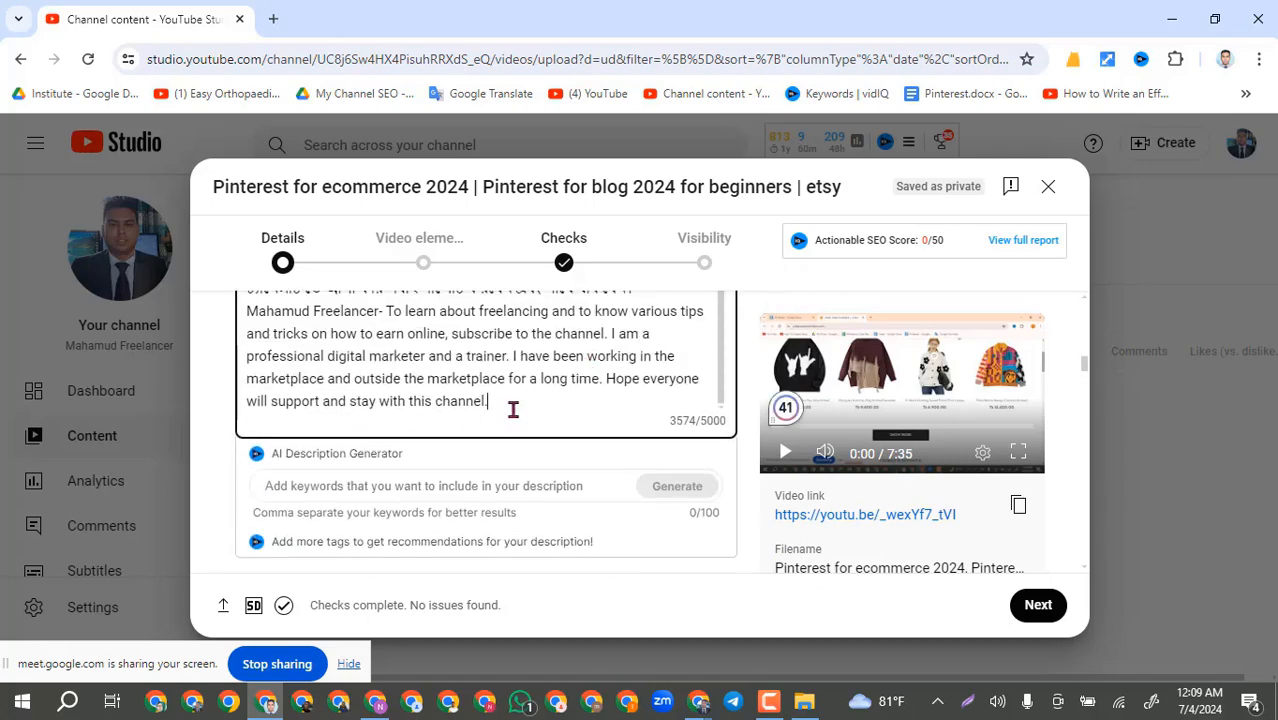
{"action": "key", "text": "Return"}
{"action": "key", "text": "Return"}
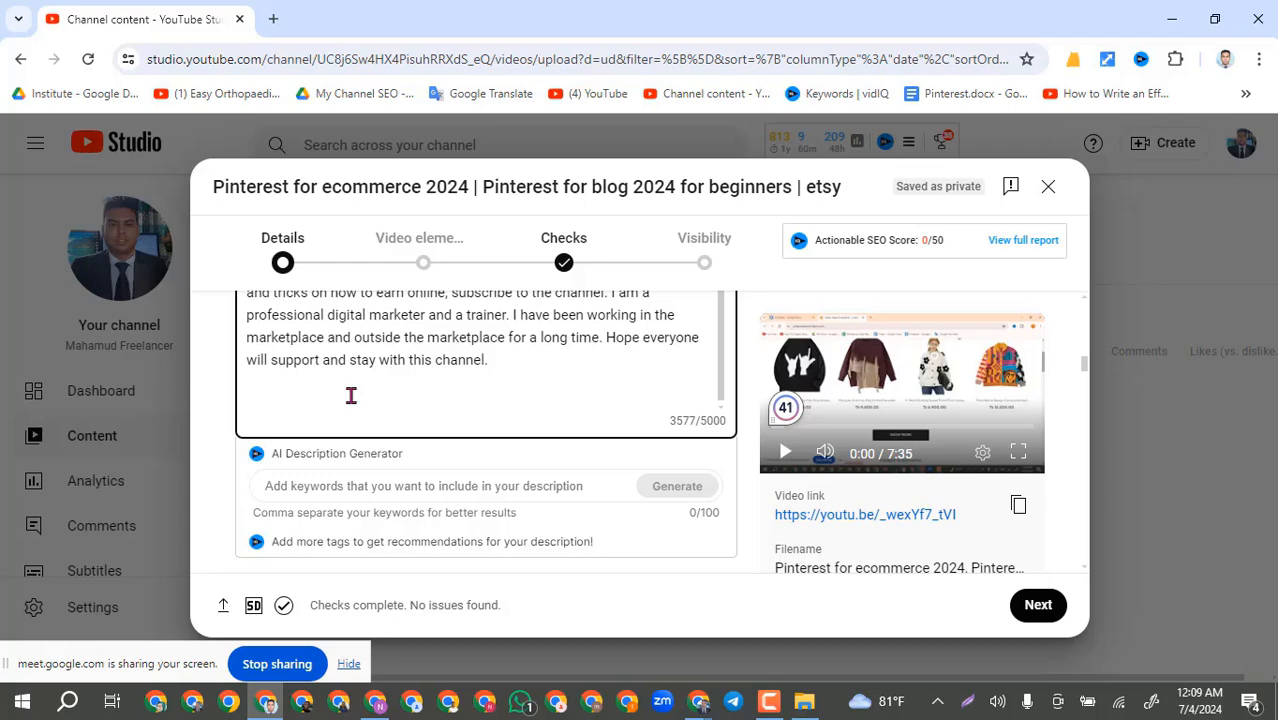
{"action": "type", "text": "#pi"}
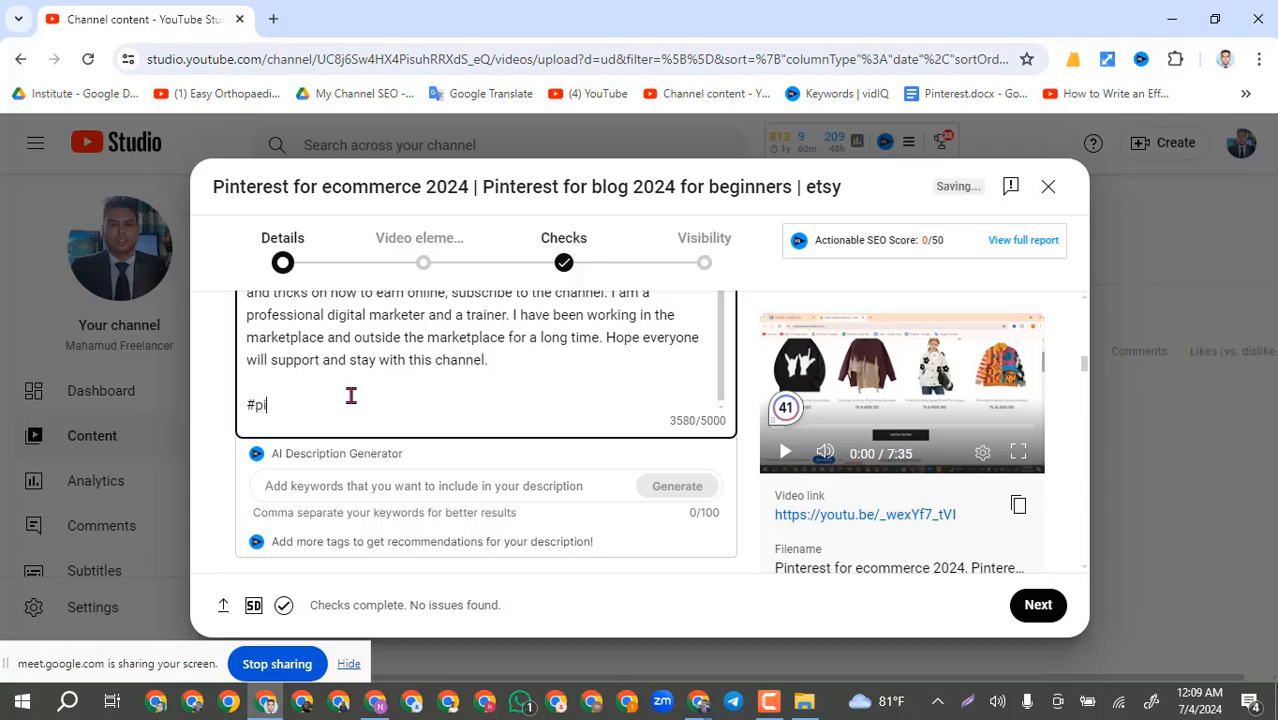
{"action": "type", "text": "nterest"}
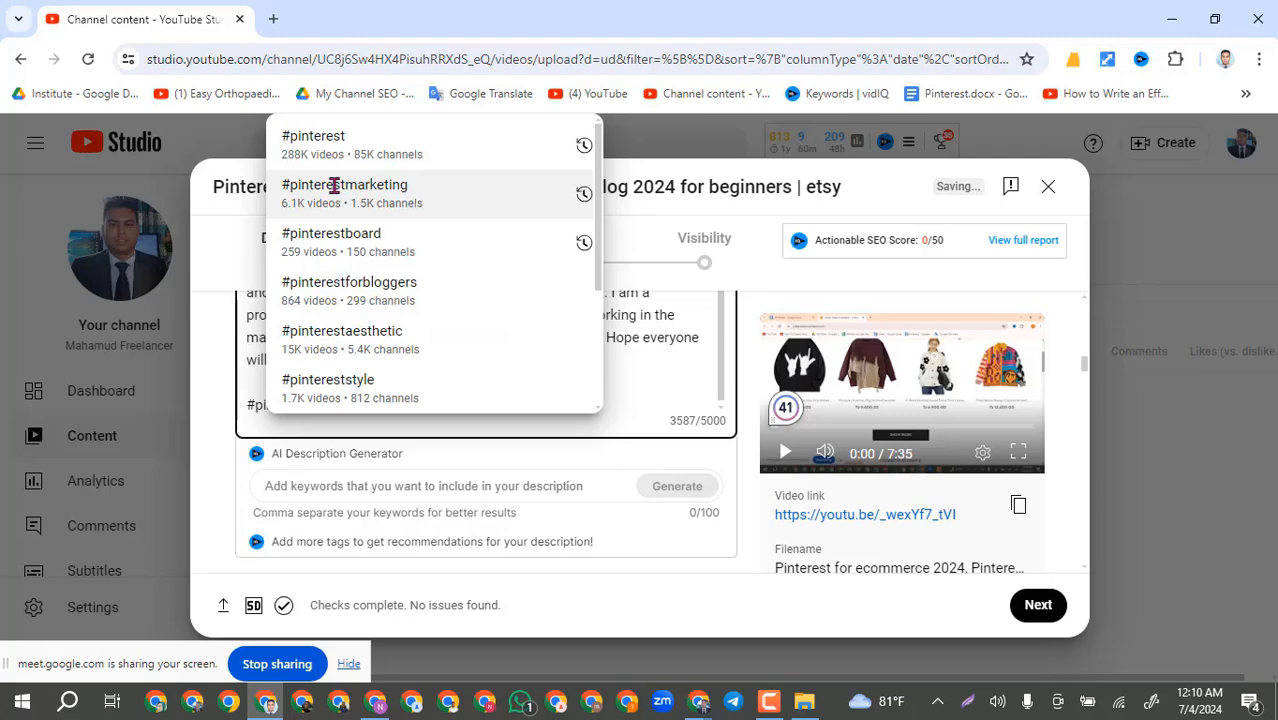
{"action": "left_click", "coordinate": [335, 187]}
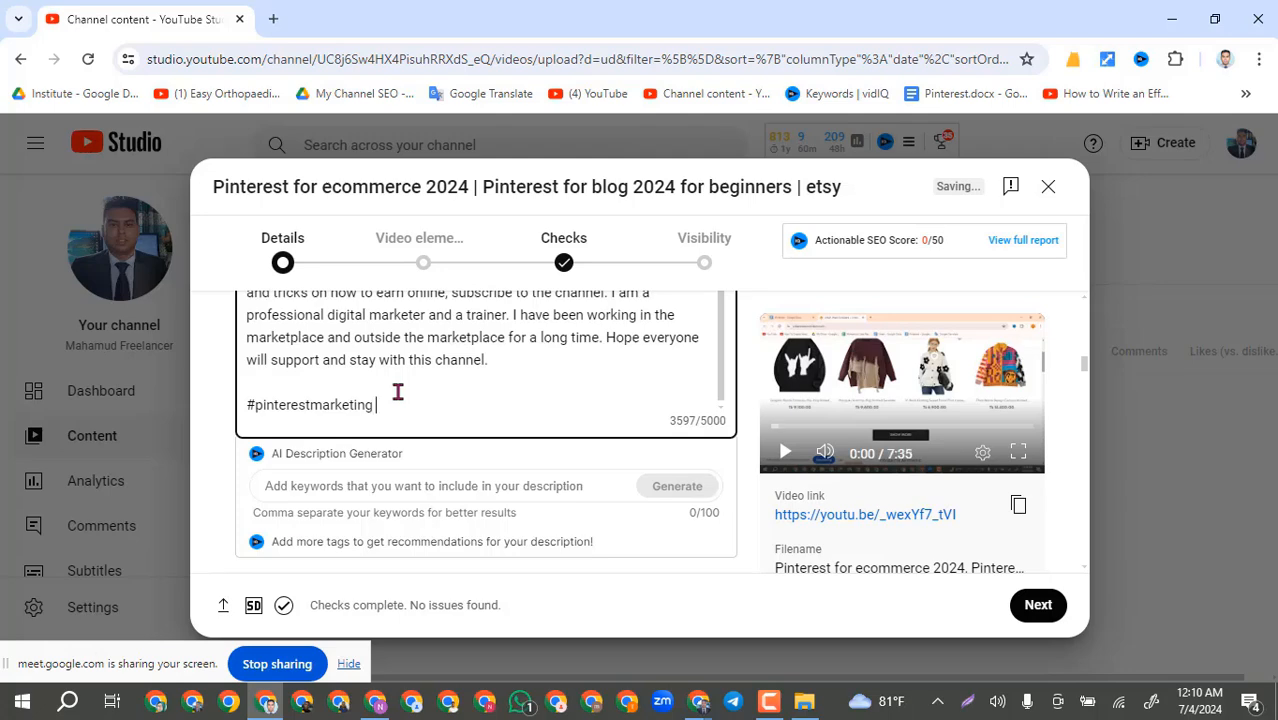
Step: Add the suggested hashtag #pinterestmarketingtips after #pinterestmarketing
{"action": "type", "text": "#"}
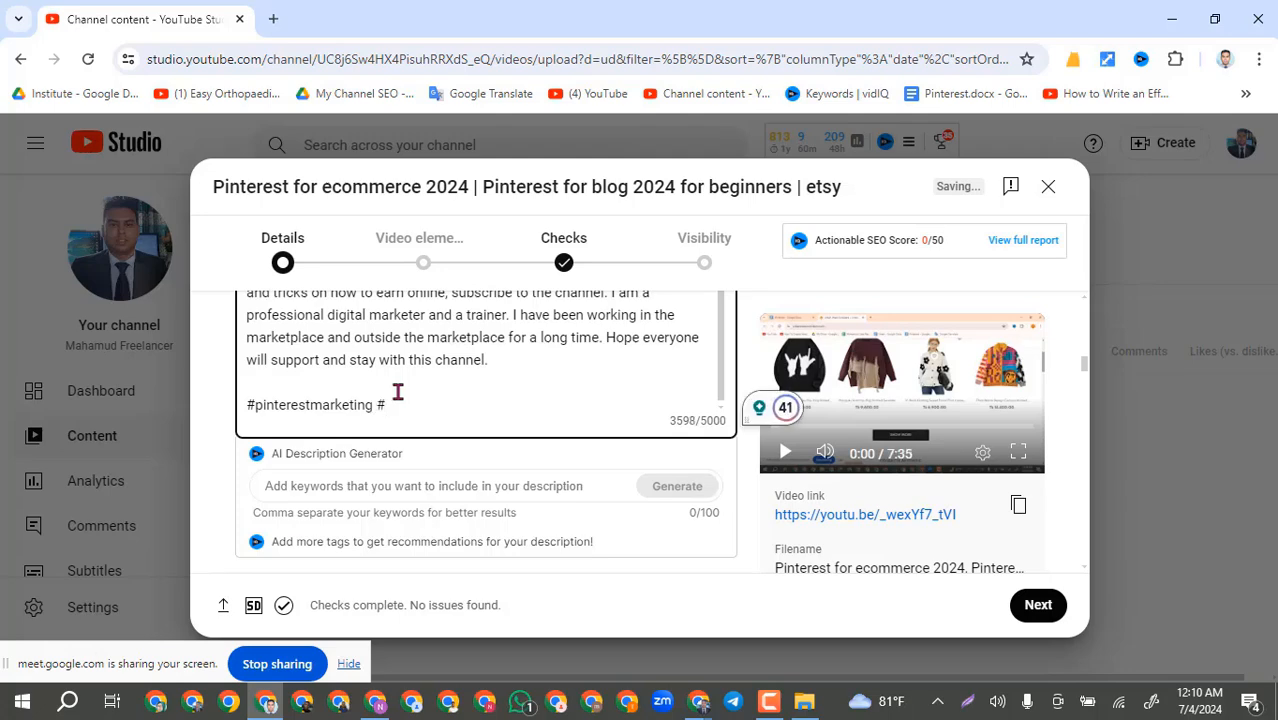
{"action": "type", "text": "pintere"}
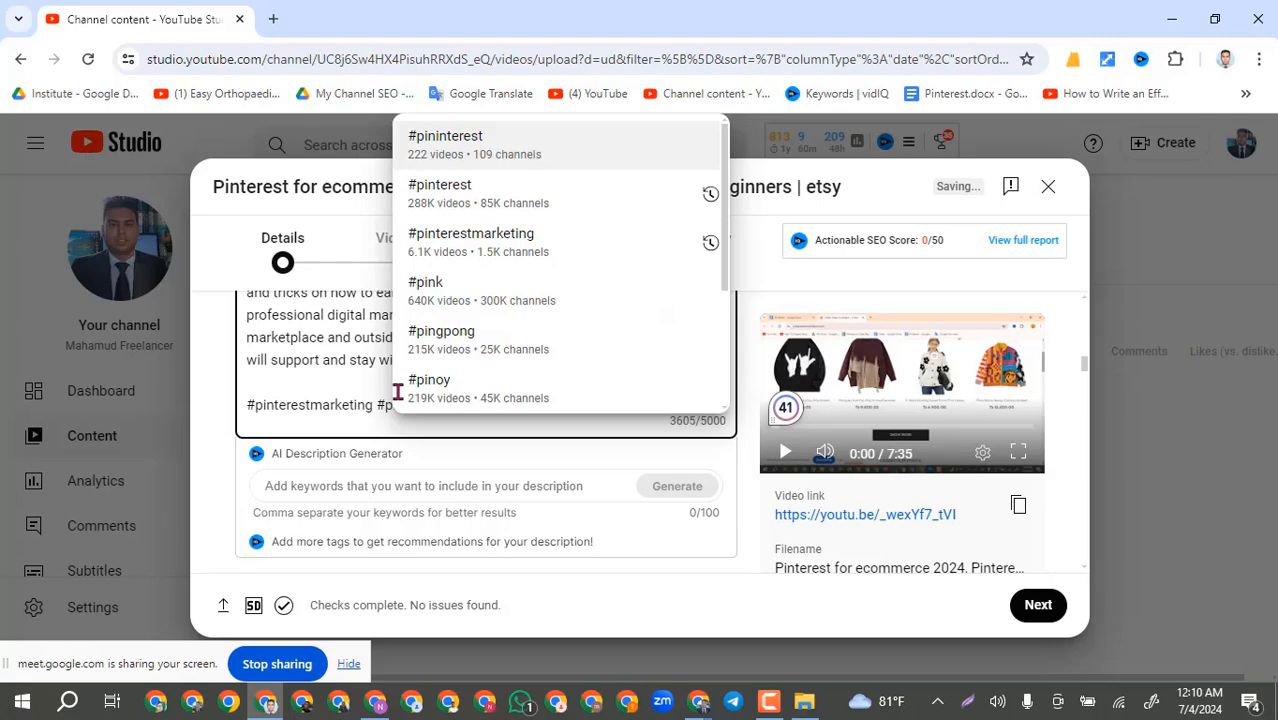
{"action": "type", "text": "st"}
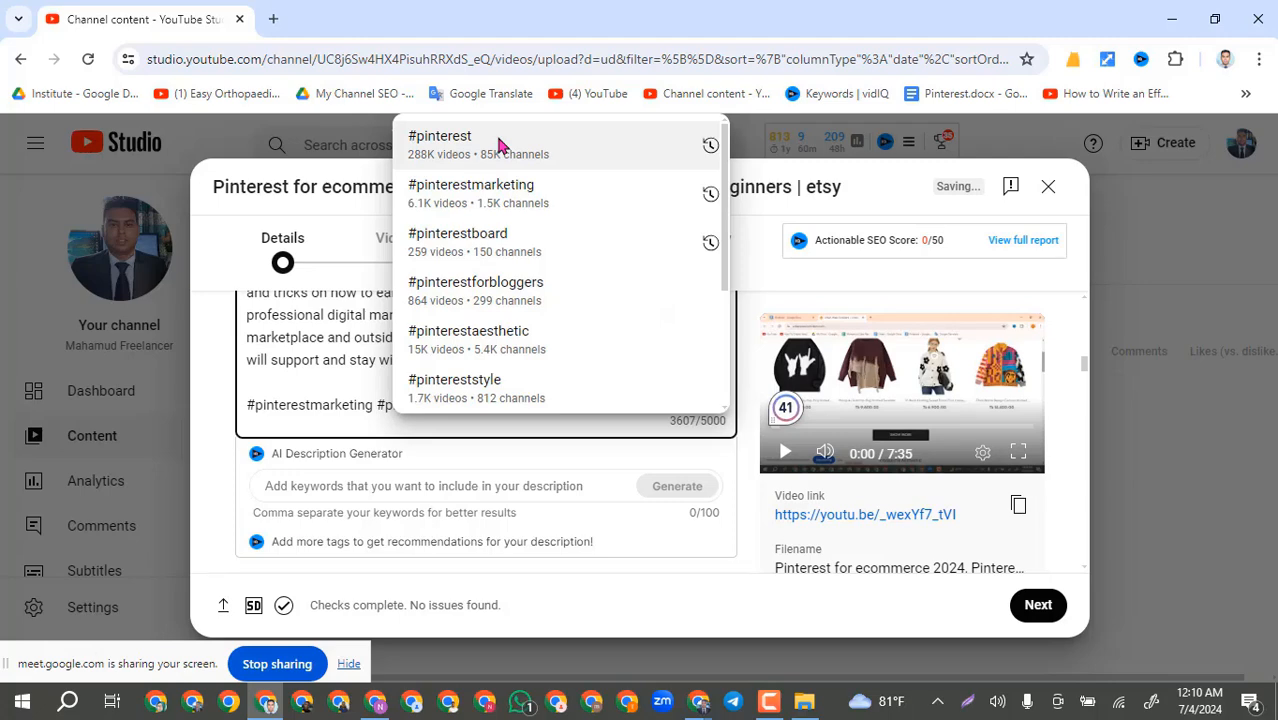
{"action": "type", "text": "marketi"}
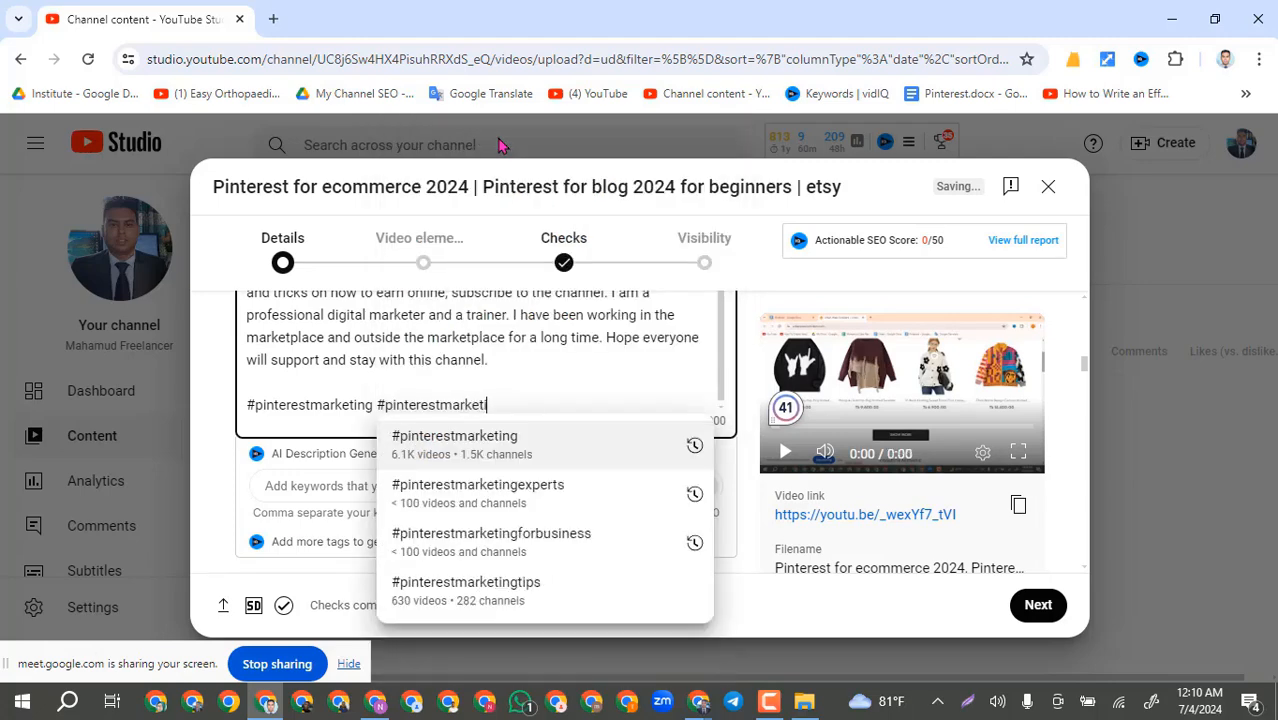
{"action": "type", "text": "ng"}
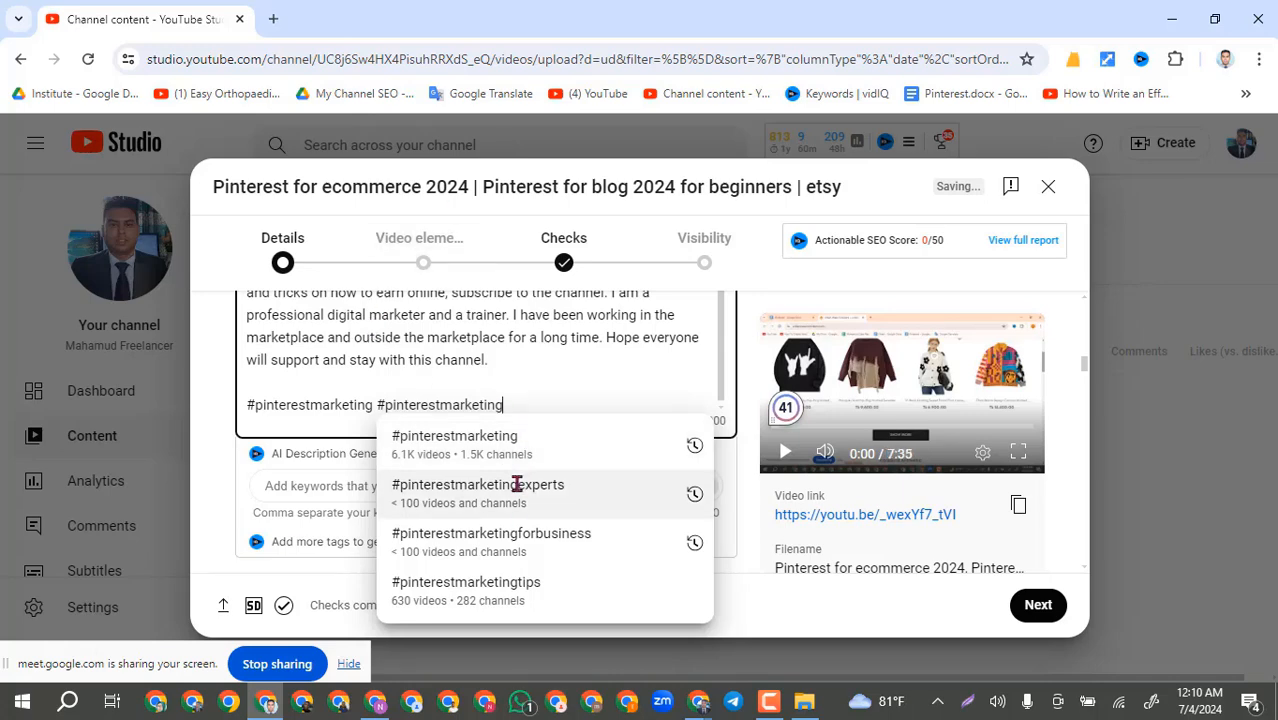
{"action": "left_click", "coordinate": [521, 588]}
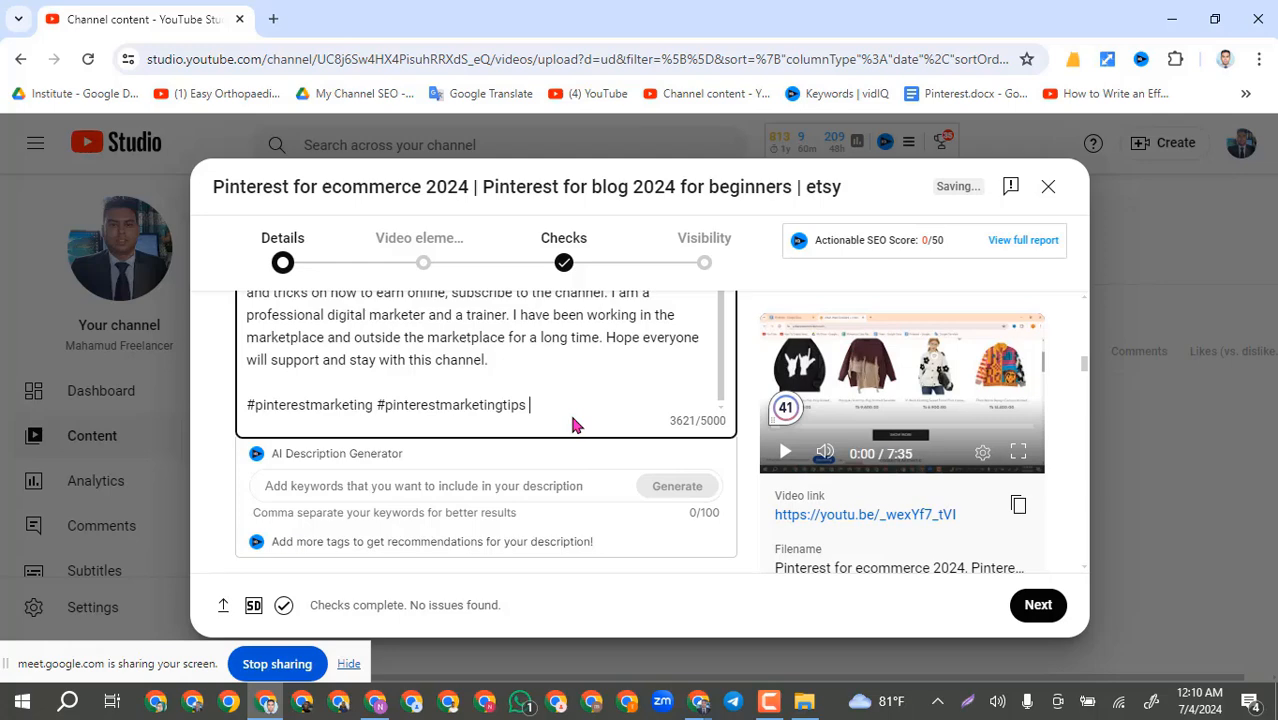
Step: Try #pintereststore as the third hashtag, then replace it with the suggested hashtag #pinterestforbloggers
{"action": "type", "text": "#pinteres"}
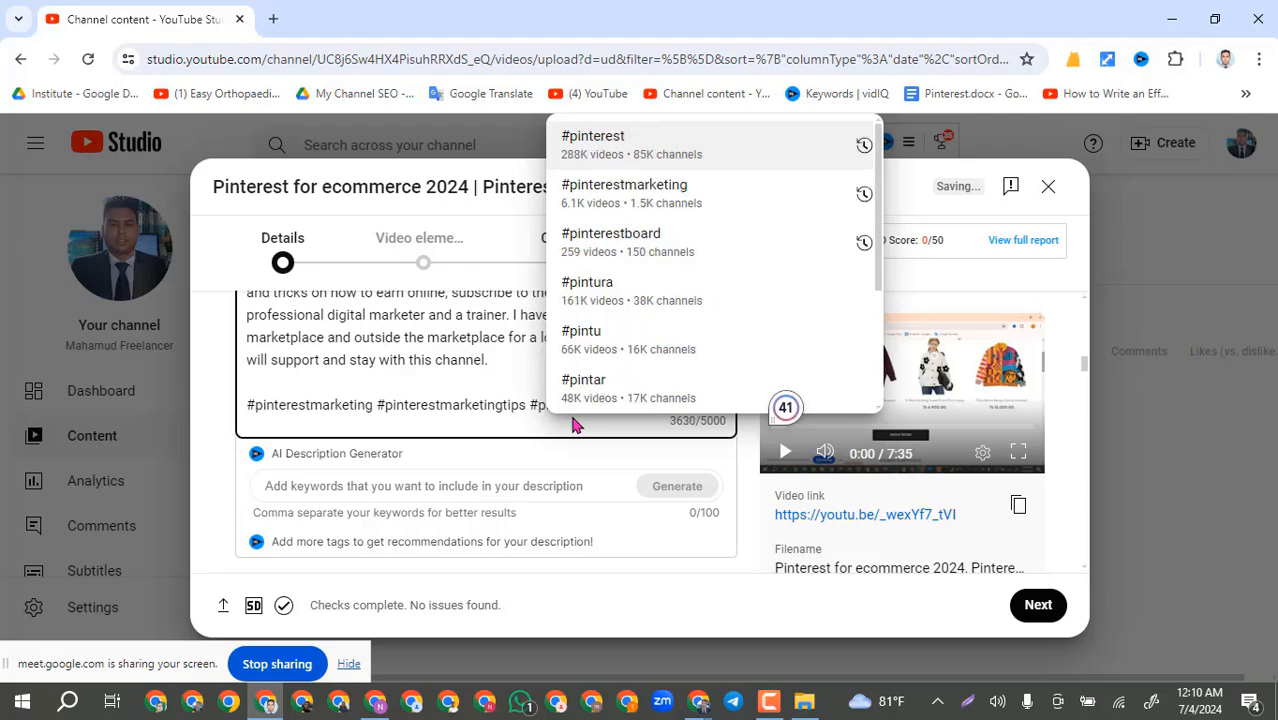
{"action": "type", "text": "ts"}
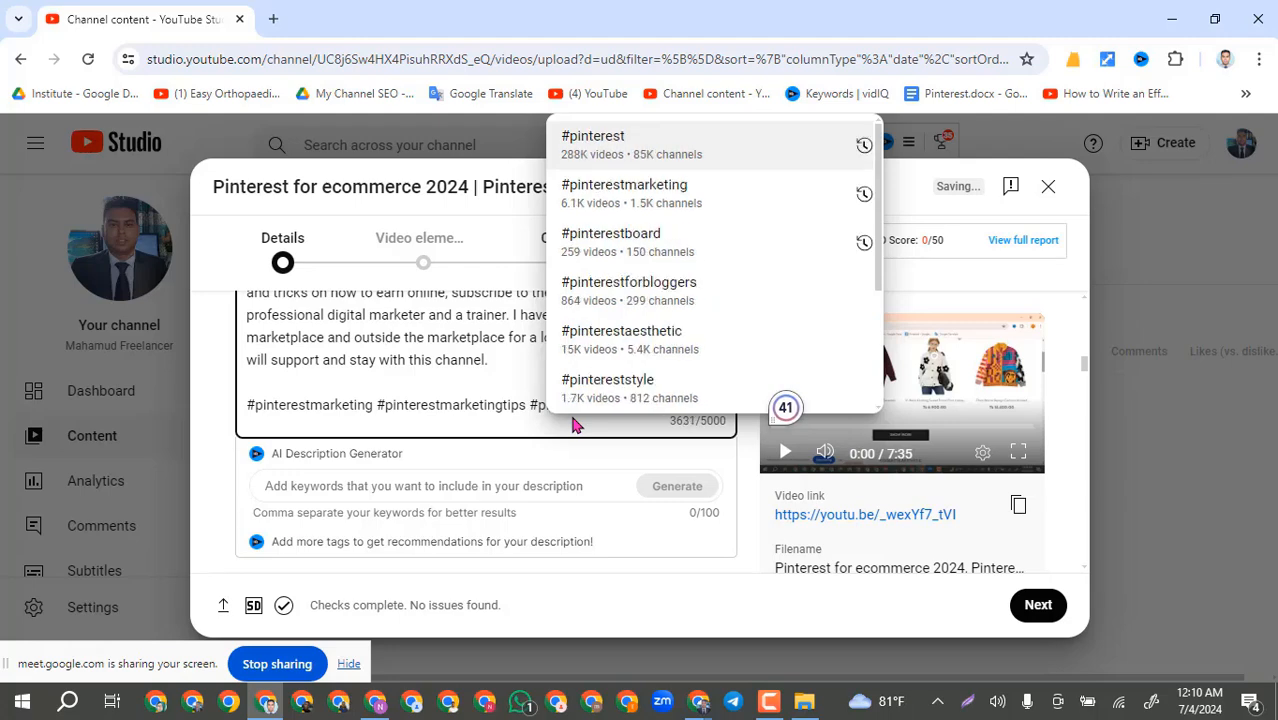
{"action": "type", "text": "tore"}
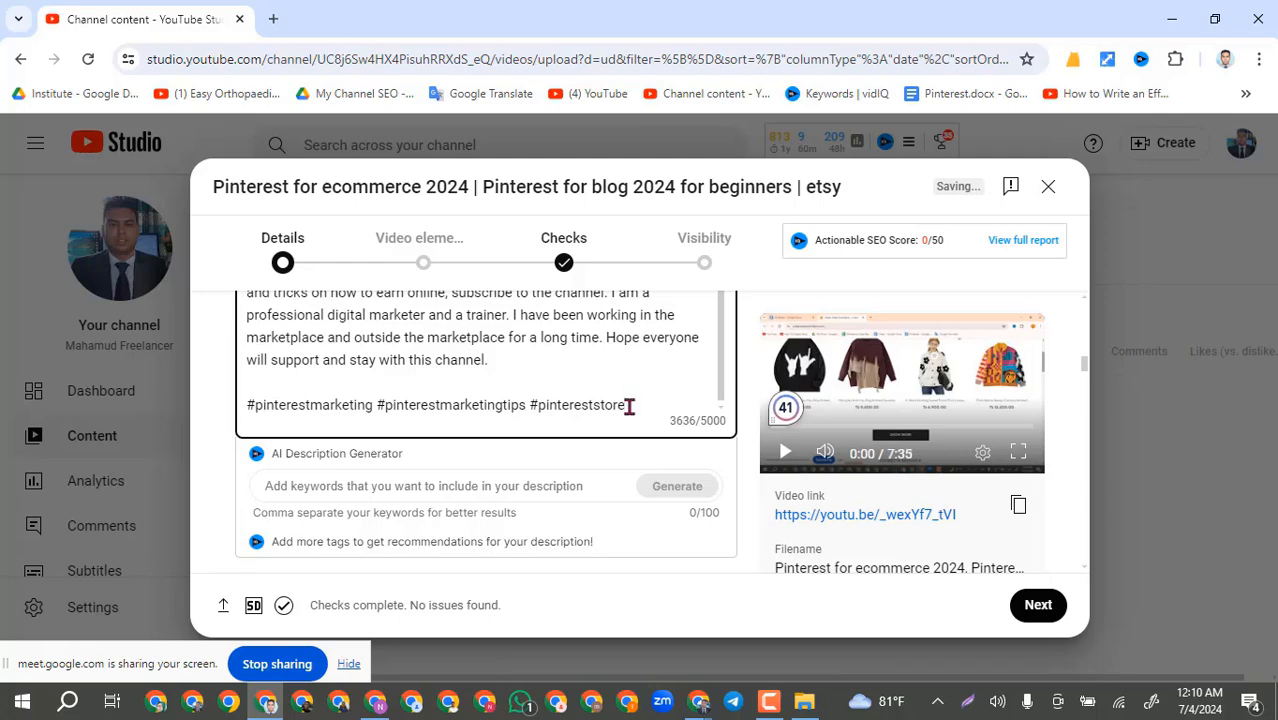
{"action": "key", "text": "BackSpace"}
{"action": "key", "text": "BackSpace"}
{"action": "key", "text": "BackSpace"}
{"action": "key", "text": "BackSpace"}
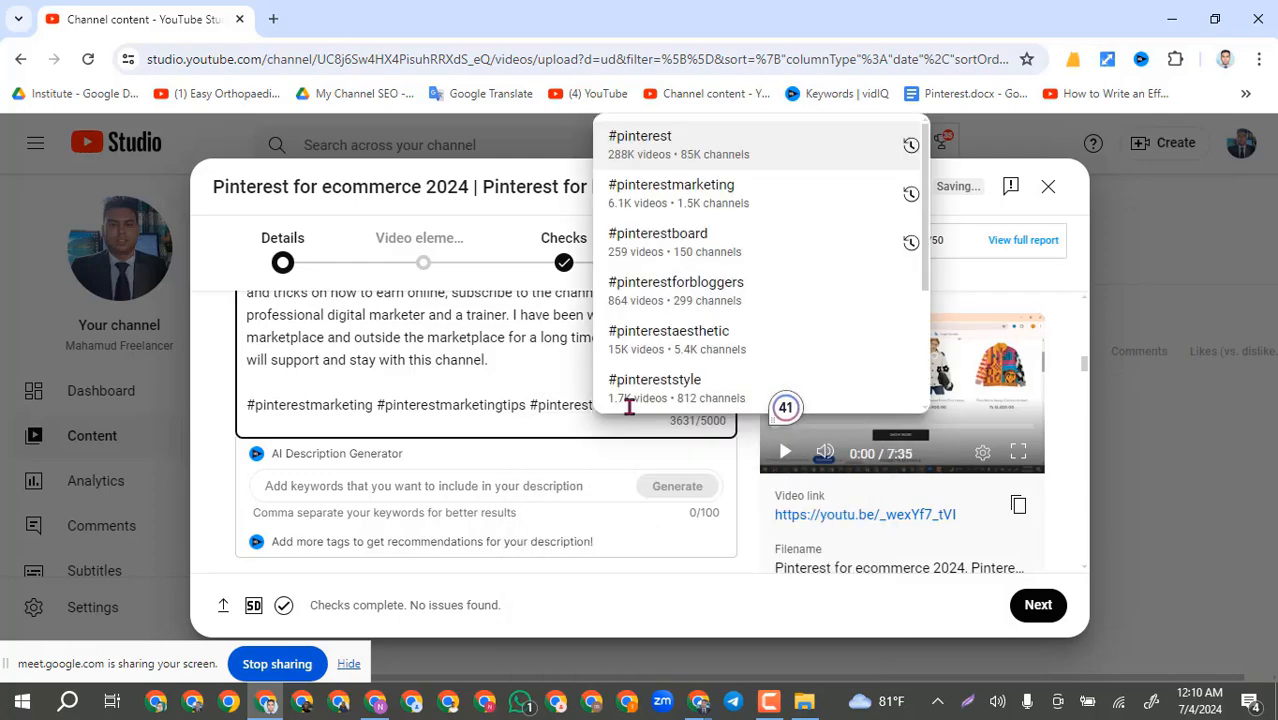
{"action": "key", "text": "BackSpace"}
{"action": "key", "text": "BackSpace"}
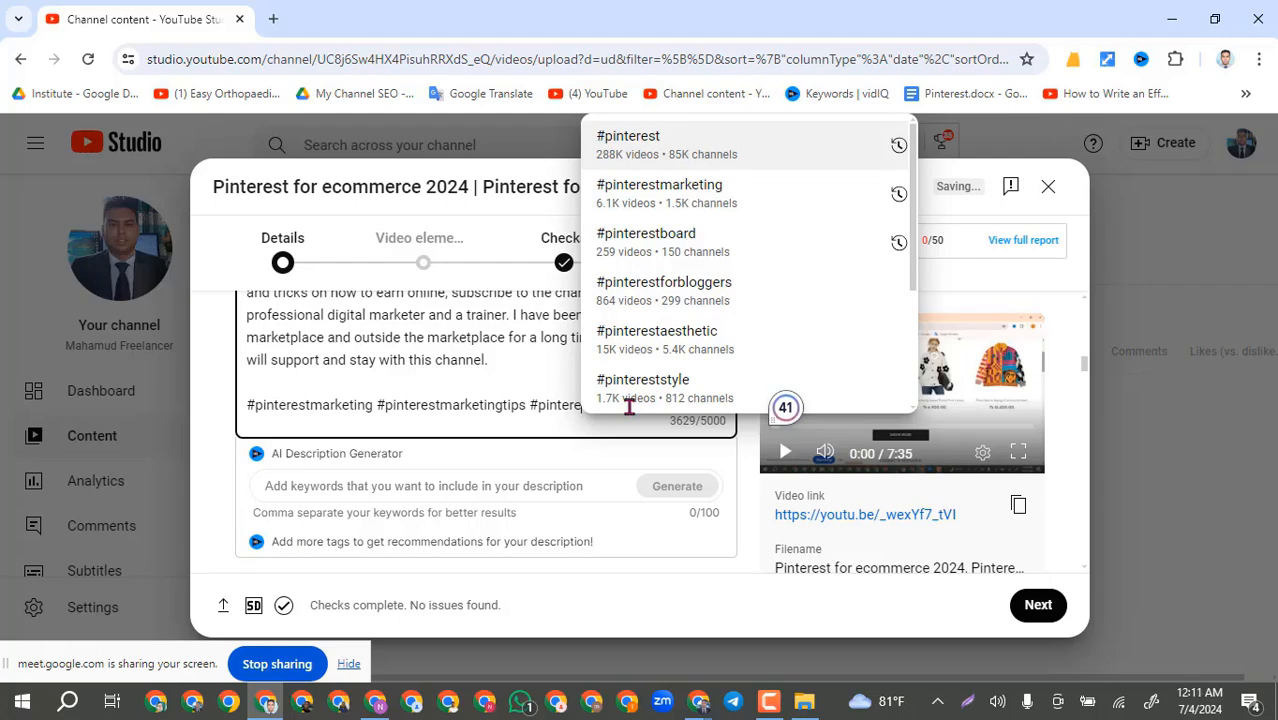
{"action": "left_click", "coordinate": [688, 284]}
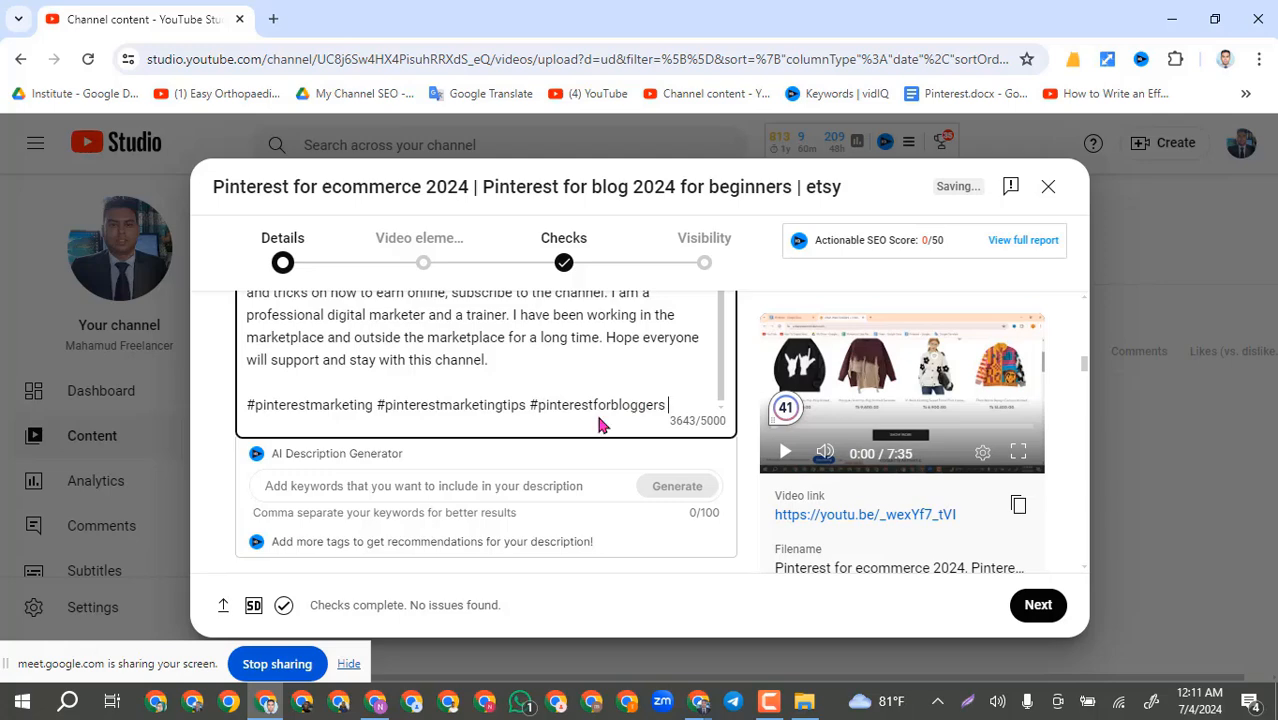
Step: Insert the suggested hashtag #pinterest between #pinterestmarketingtips and #pinterestforbloggers
{"action": "left_click", "coordinate": [528, 404]}
{"action": "type", "text": "#"}
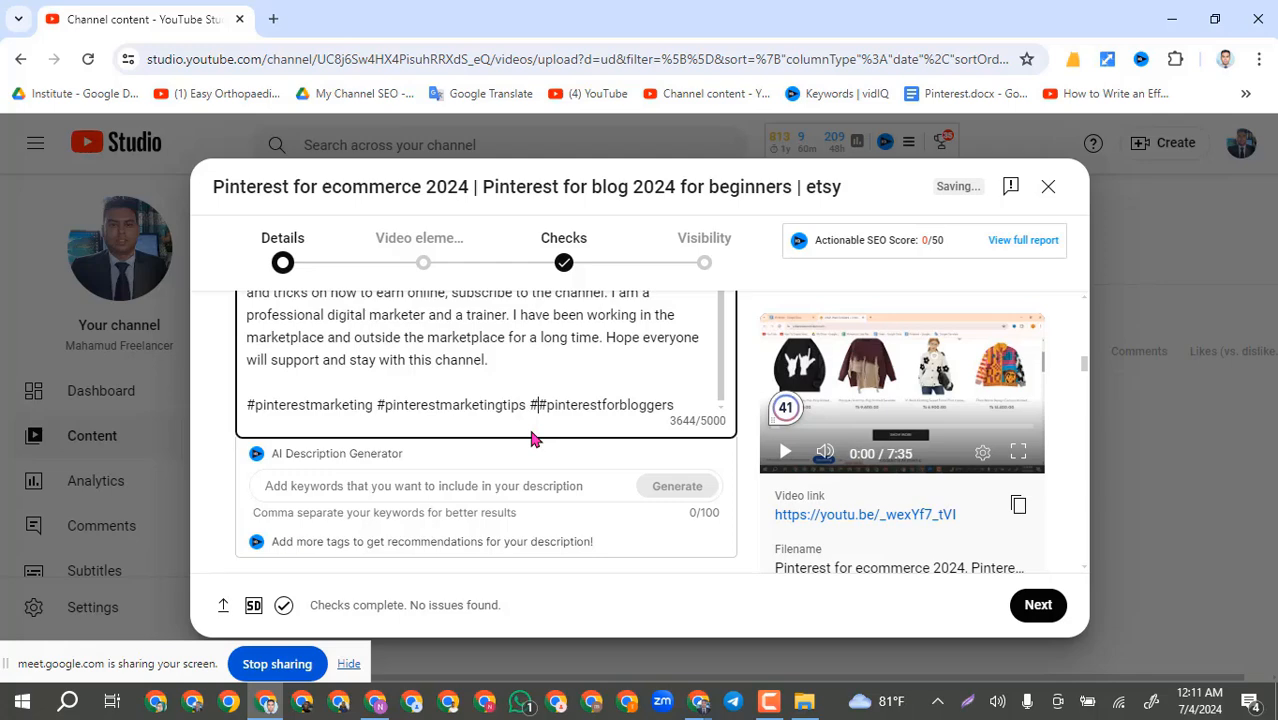
{"action": "type", "text": "pi"}
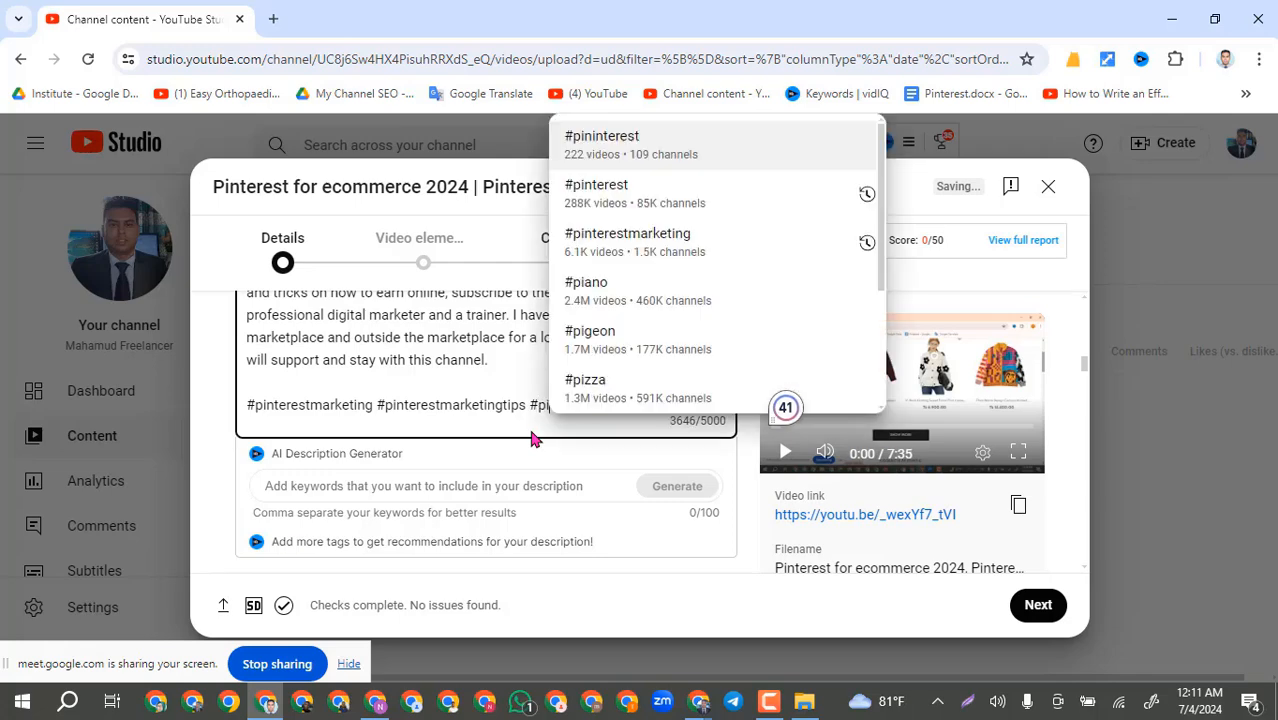
{"action": "type", "text": "terewst#pinterestforbloggers"}
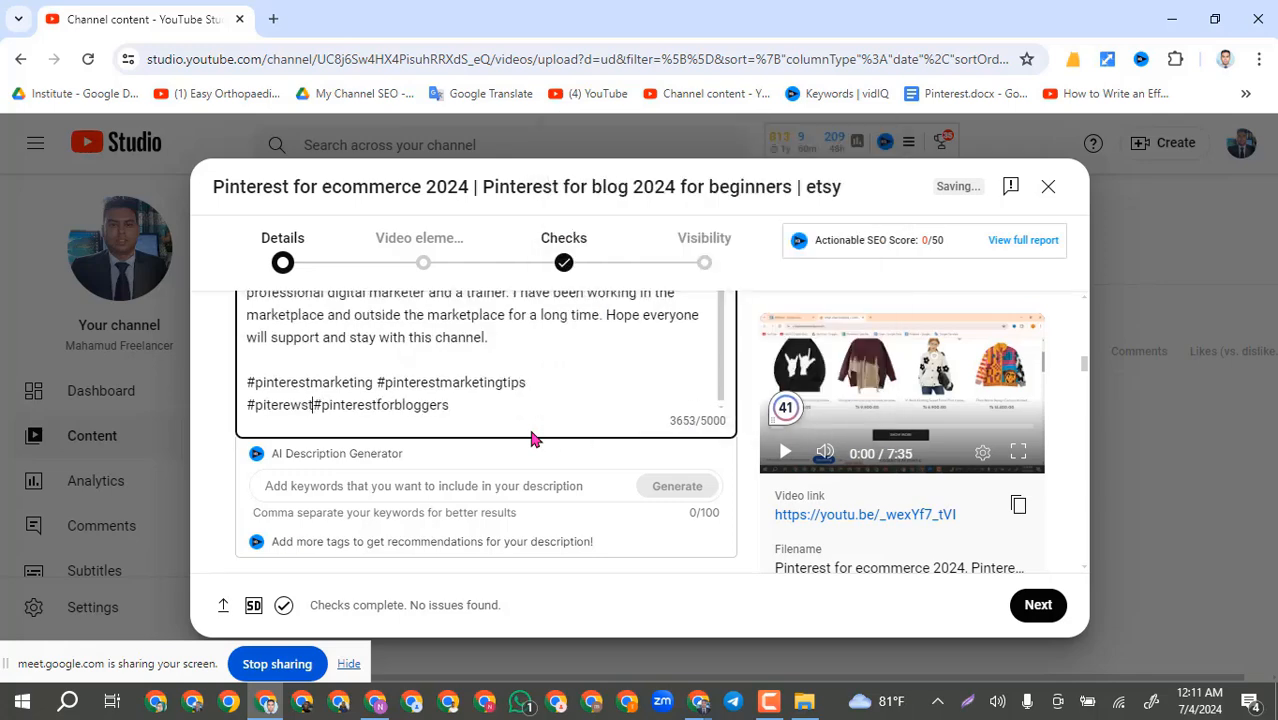
{"action": "key", "text": "BackSpace"}
{"action": "key", "text": "BackSpace"}
{"action": "key", "text": "BackSpace"}
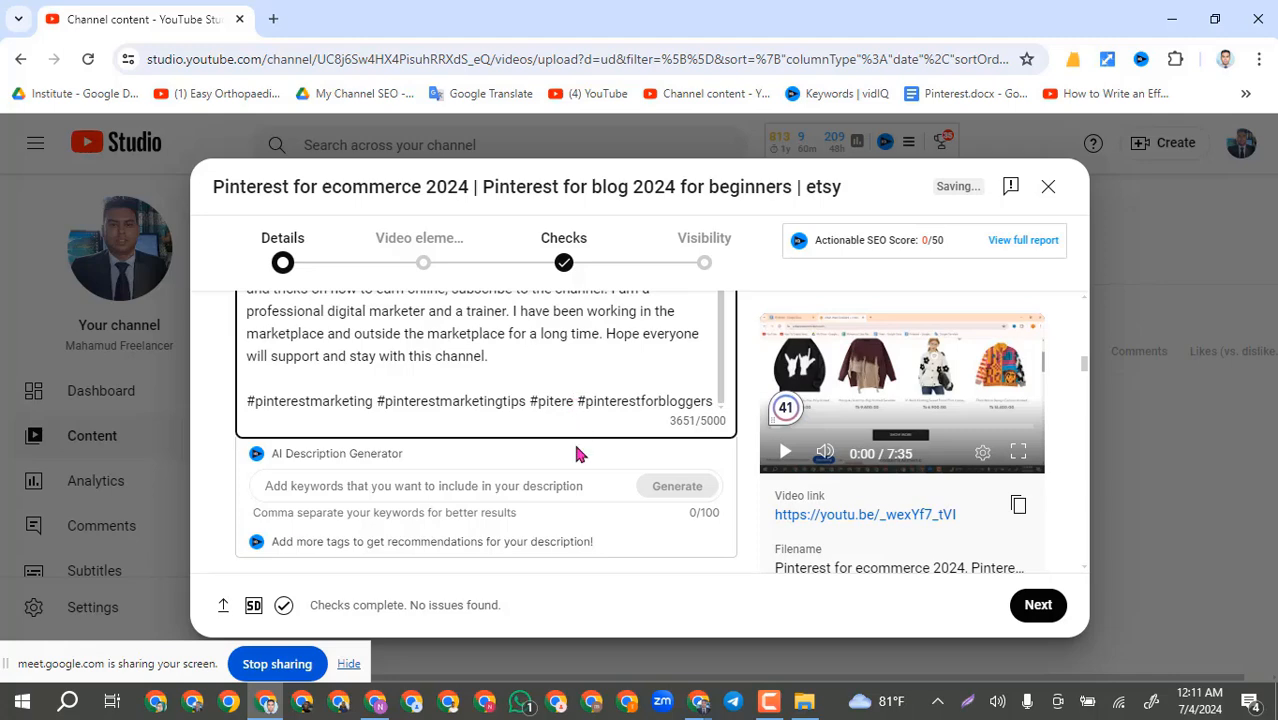
{"action": "key", "text": "BackSpace"}
{"action": "key", "text": "BackSpace"}
{"action": "key", "text": "BackSpace"}
{"action": "key", "text": "BackSpace"}
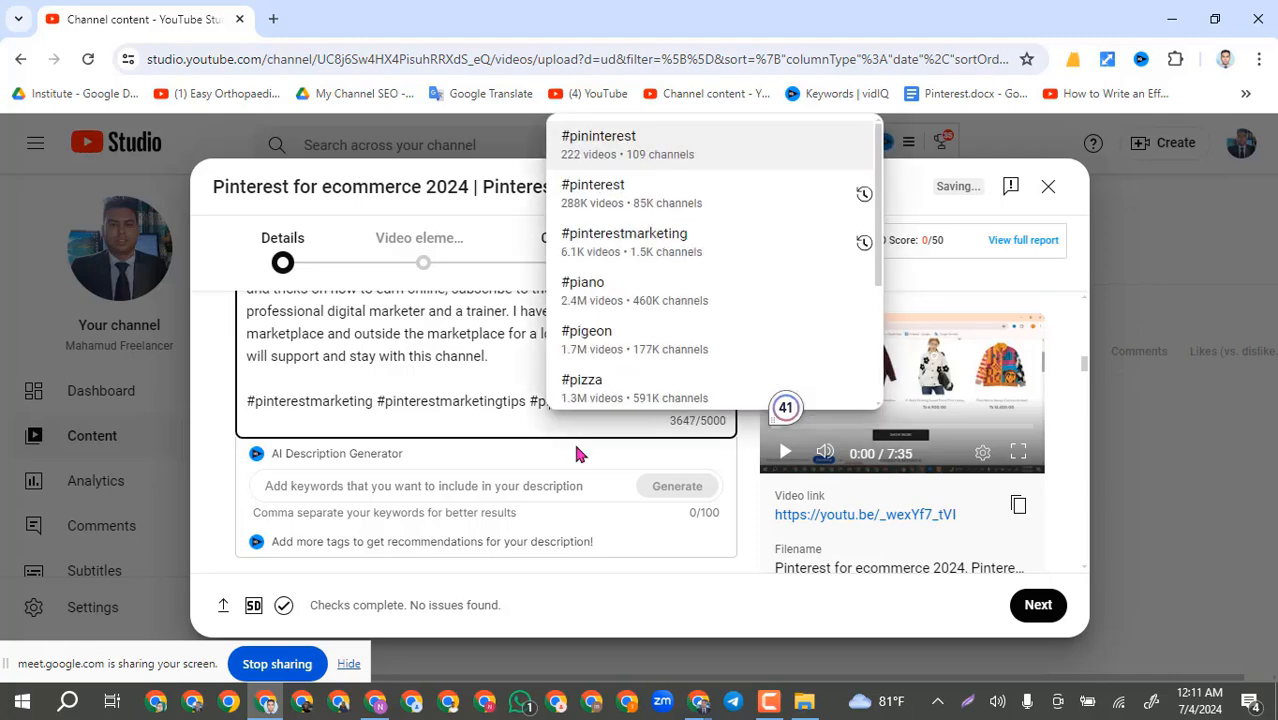
{"action": "type", "text": "nterest"}
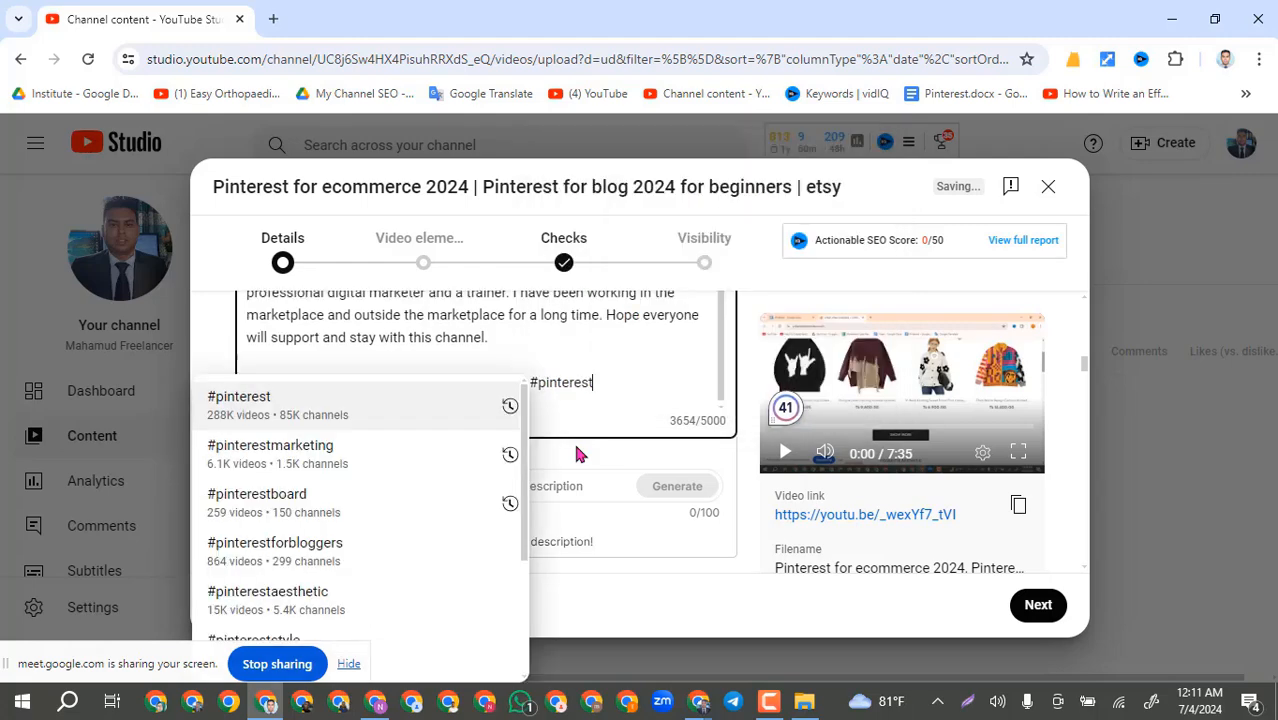
{"action": "scroll", "coordinate": [316, 481], "scroll_direction": "down", "scroll_amount": 2}
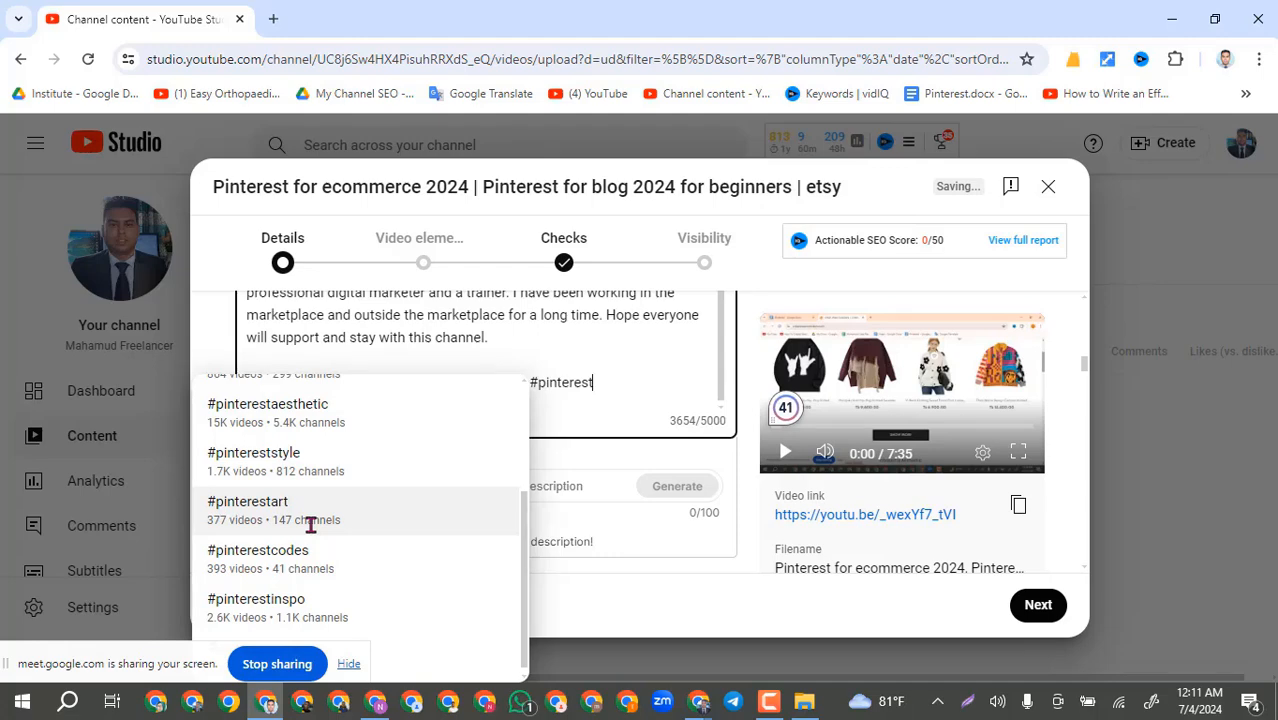
{"action": "scroll", "coordinate": [379, 490], "scroll_direction": "up", "scroll_amount": 2}
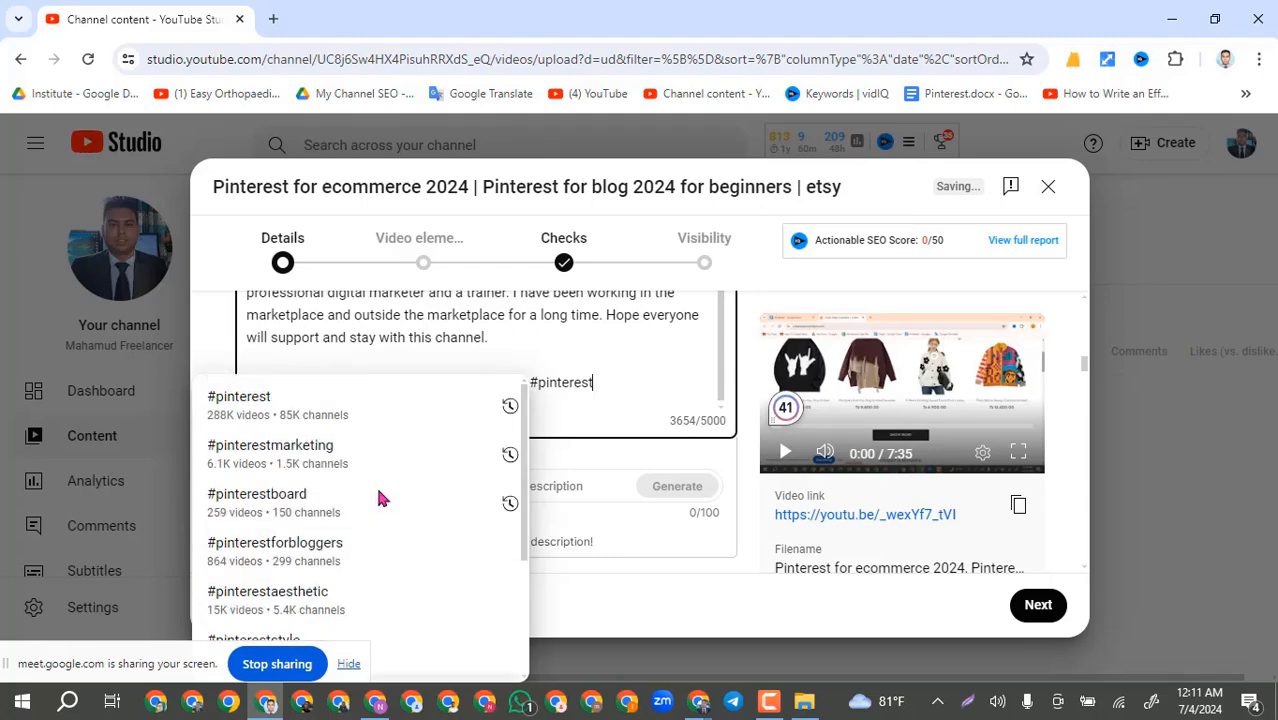
{"action": "left_click", "coordinate": [252, 397]}
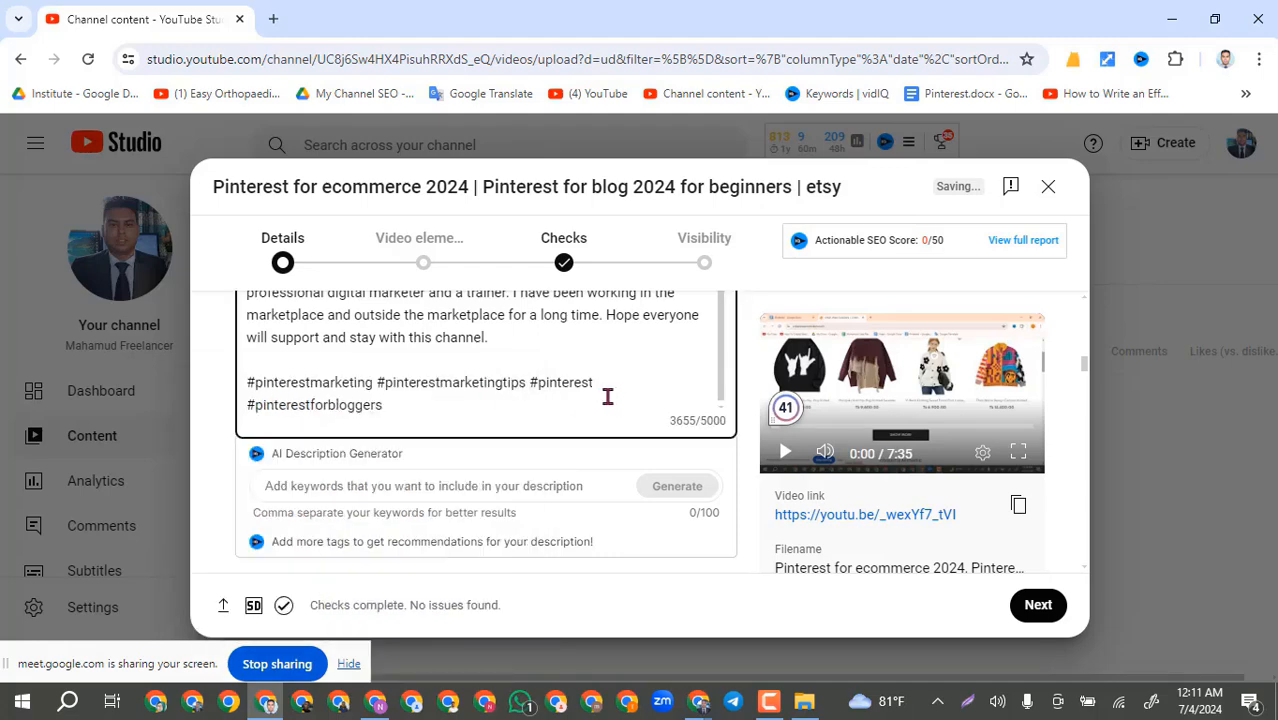
Step: Remove the extra space before #pinterestforbloggers and highlight the first three hashtags of the line
{"action": "left_click", "coordinate": [252, 405]}
{"action": "left_click", "coordinate": [249, 407]}
{"action": "key", "text": "BackSpace"}
{"action": "left_click", "coordinate": [611, 382]}
{"action": "left_click_drag", "start_coordinate": [611, 382], "coordinate": [249, 382]}
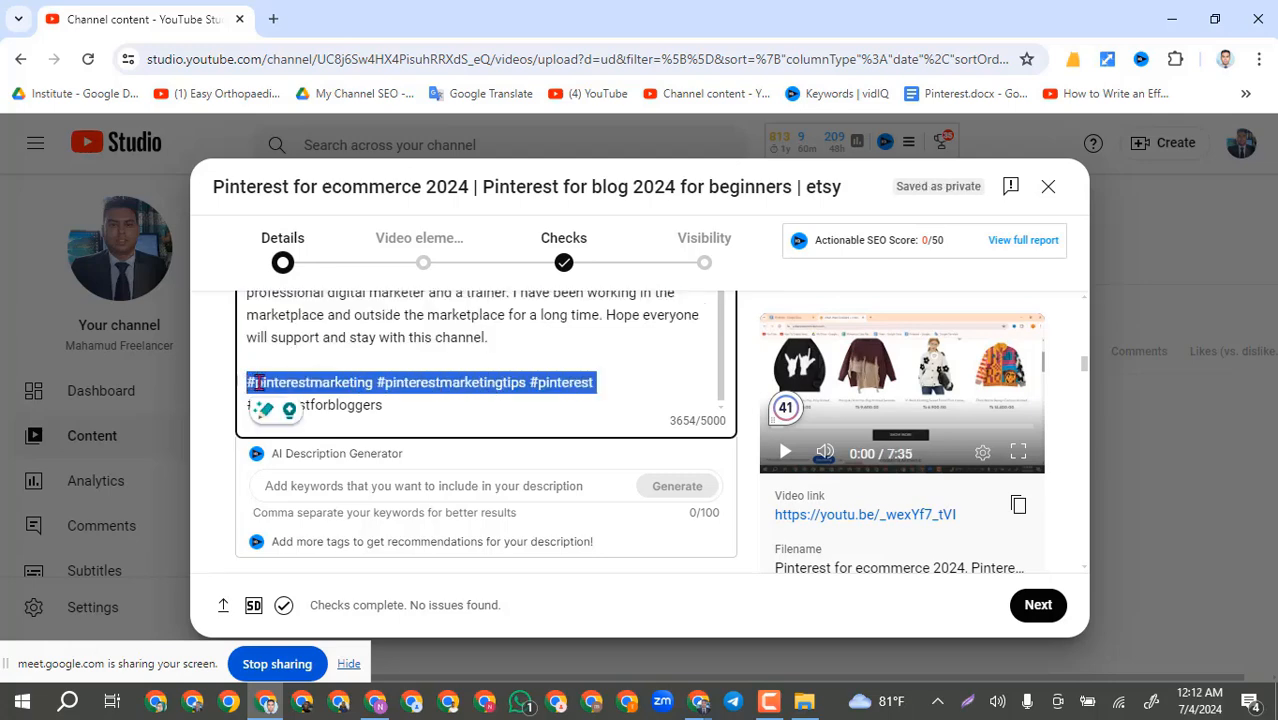
{"action": "left_click", "coordinate": [609, 381]}
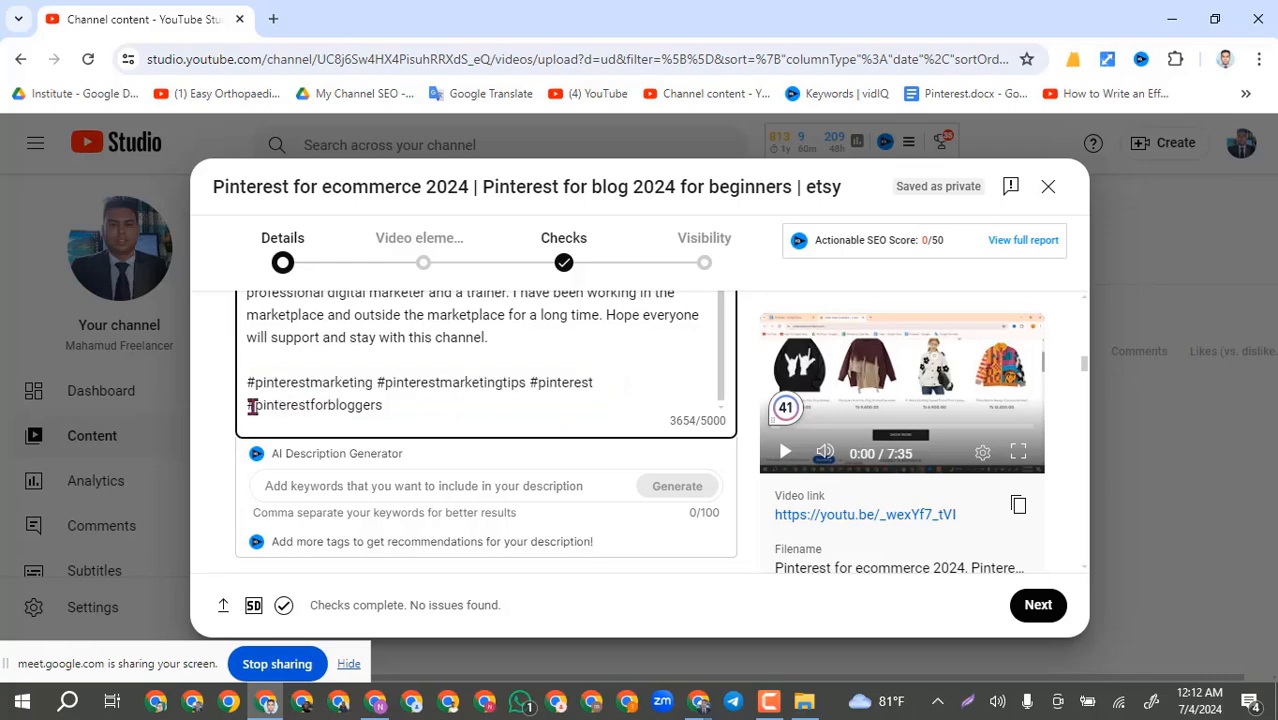
{"action": "key", "text": "BackSpace"}
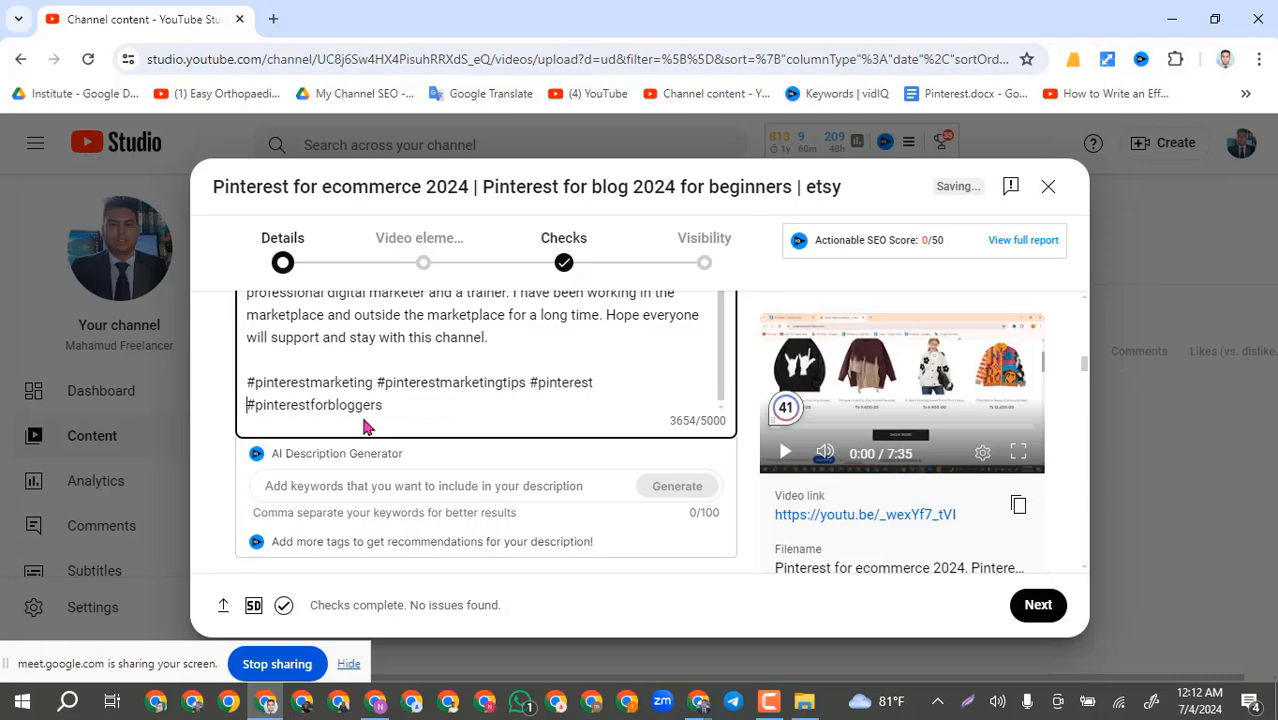
Step: Switch to the other browser window, close the auto-subscribe link generator page, copy #pinteresttips from the Google Translate source text, and minimise the window
{"action": "left_click", "coordinate": [268, 703]}
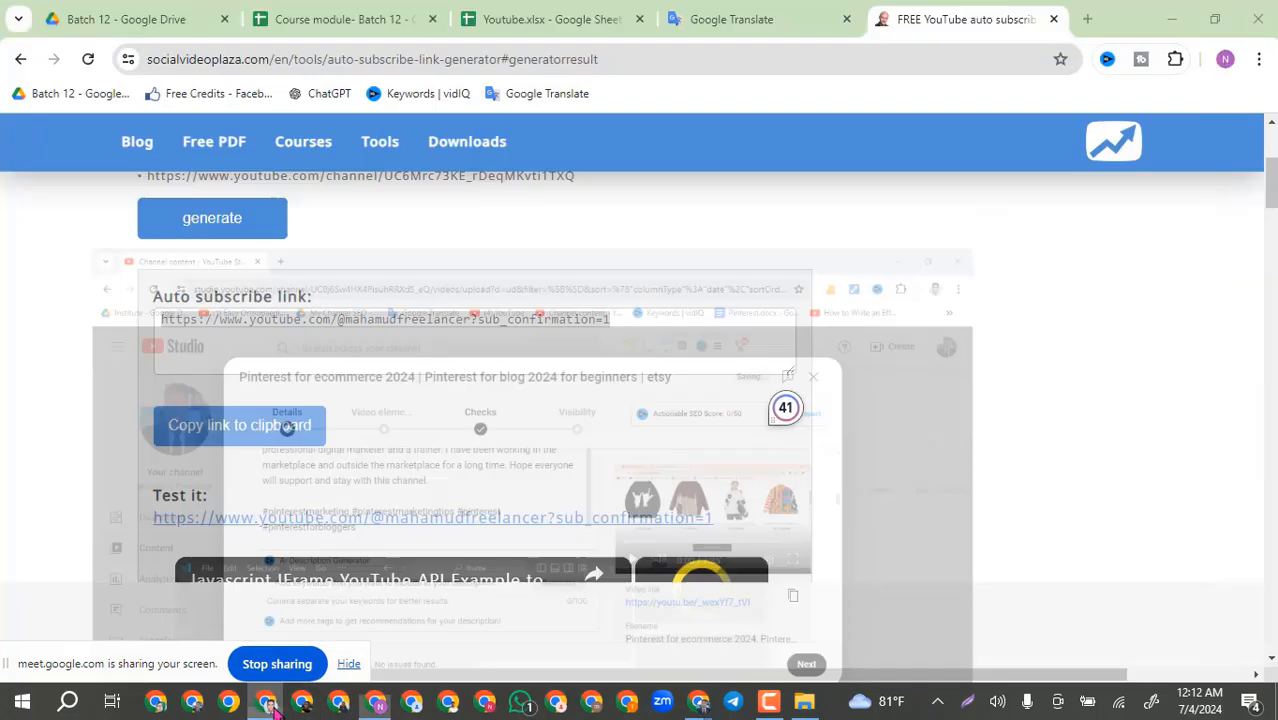
{"action": "left_click", "coordinate": [1055, 19]}
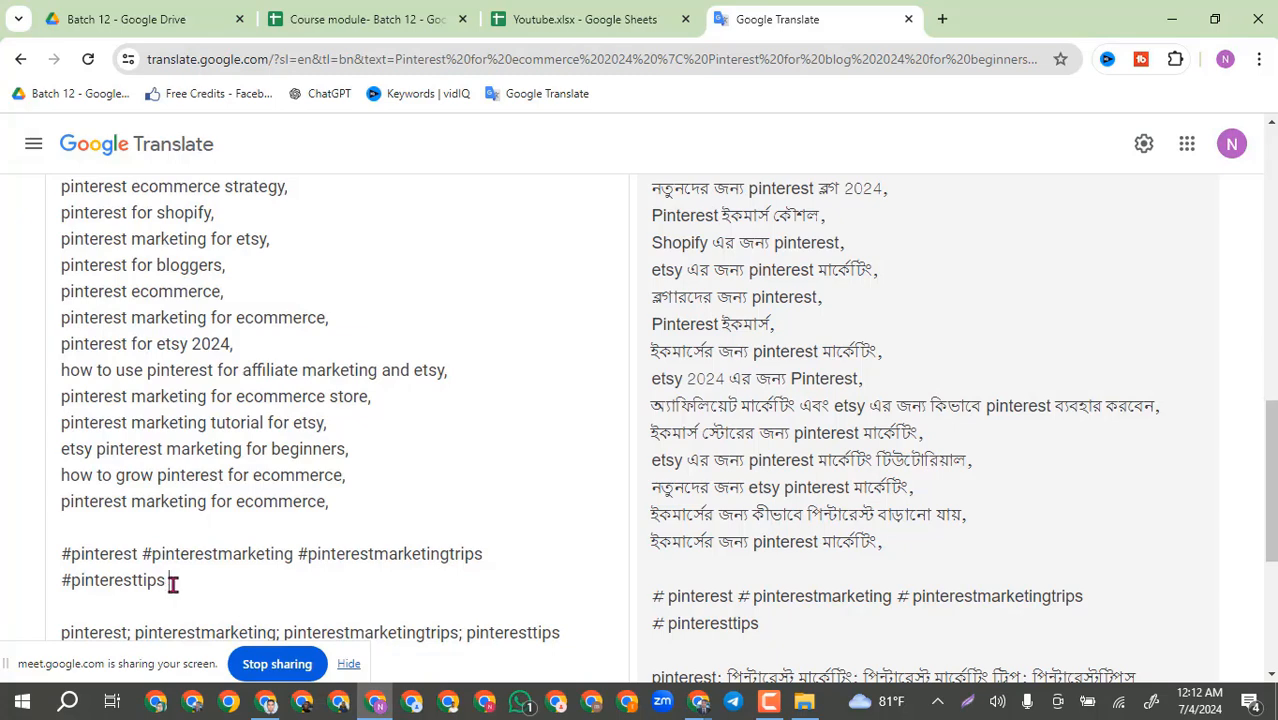
{"action": "left_click_drag", "start_coordinate": [167, 582], "coordinate": [61, 584]}
{"action": "key", "text": "ctrl+c"}
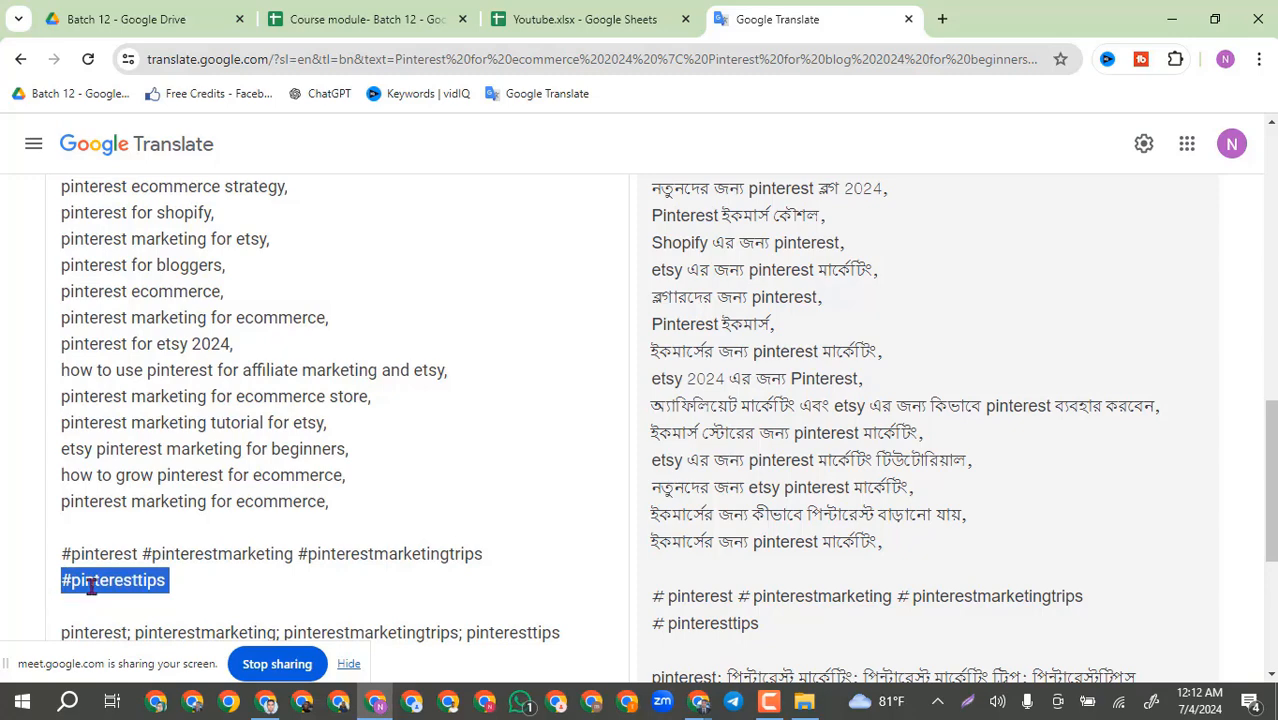
{"action": "left_click", "coordinate": [1178, 20]}
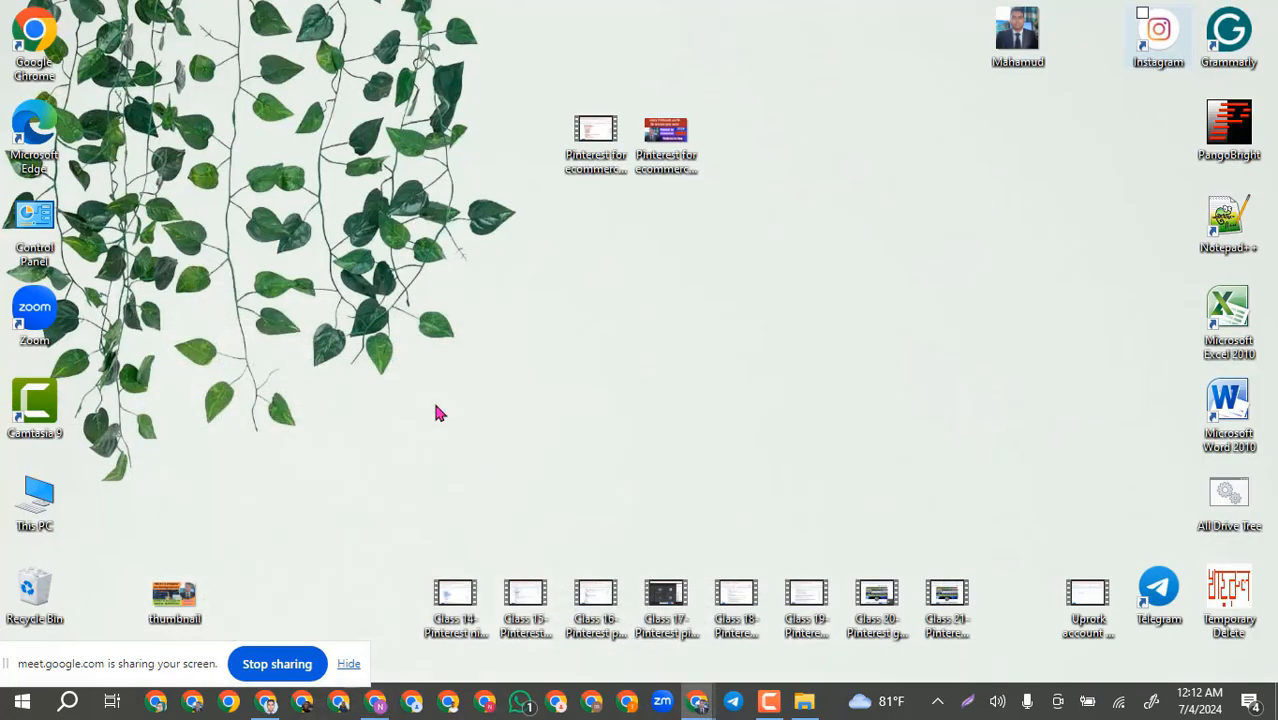
Step: Return to the YouTube Studio window and paste #pinteresttips after #pinterestforbloggers in the description
{"action": "left_click", "coordinate": [376, 708]}
{"action": "left_click", "coordinate": [271, 709]}
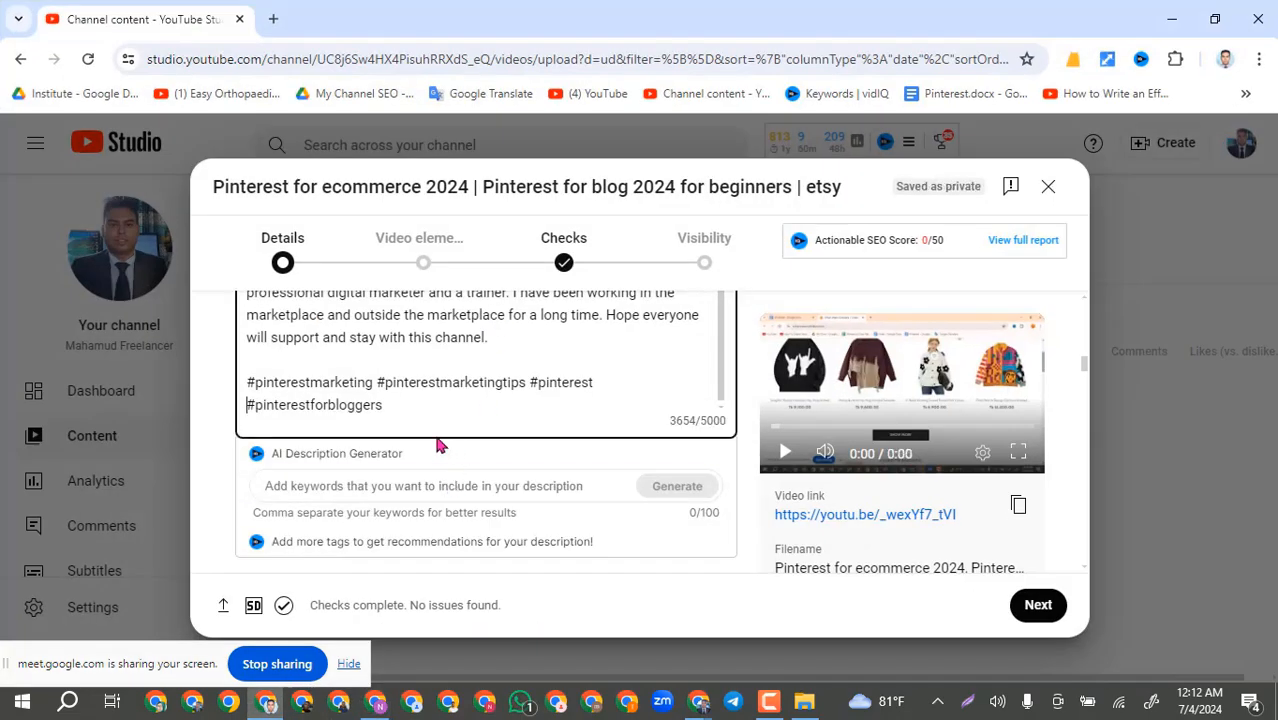
{"action": "left_click", "coordinate": [404, 405]}
{"action": "key", "text": "ctrl+v"}
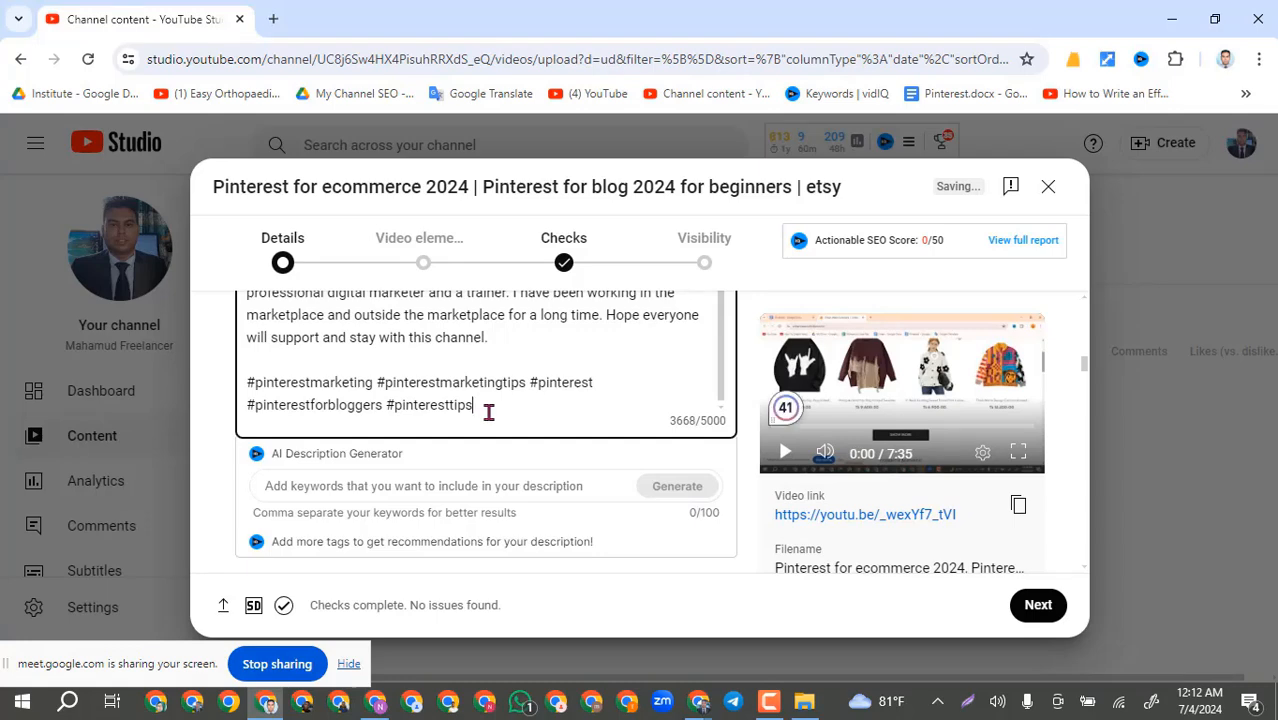
Step: Replace the ending of the pasted hashtag by choosing the suggested hashtag #pinteresttips
{"action": "key", "text": "BackSpace"}
{"action": "key", "text": "BackSpace"}
{"action": "key", "text": "BackSpace"}
{"action": "key", "text": "BackSpace"}
{"action": "type", "text": "t"}
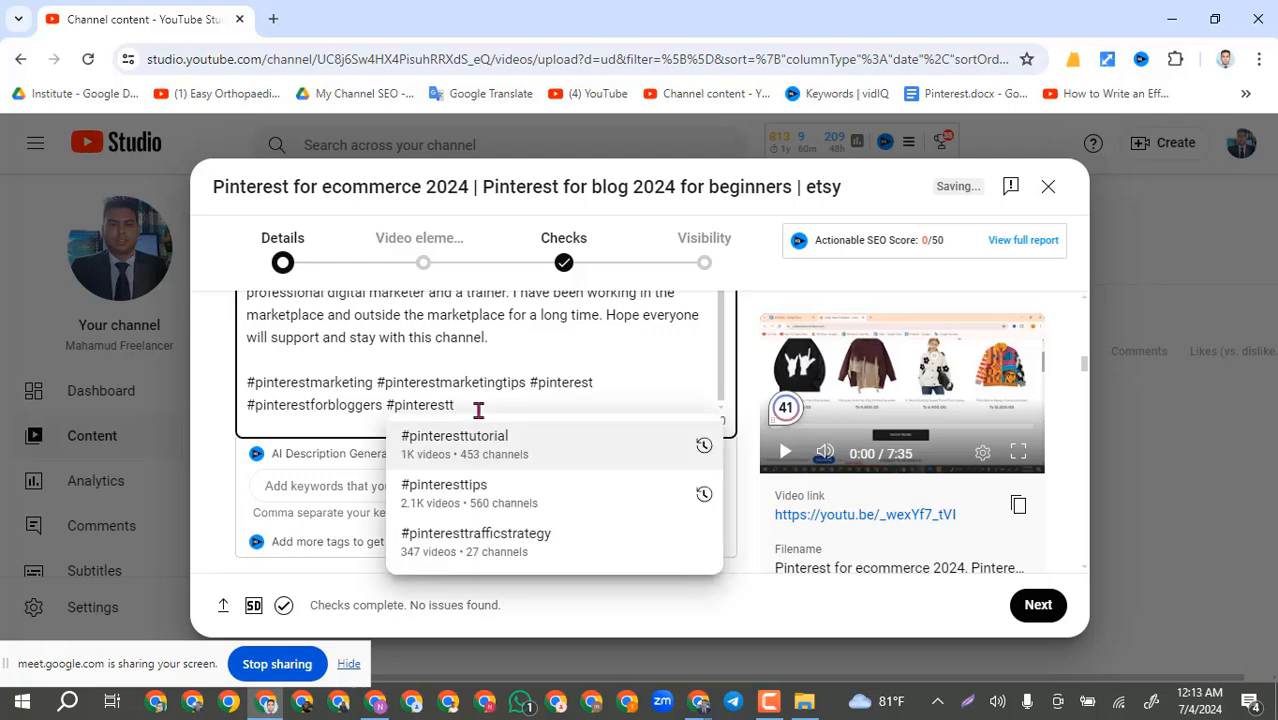
{"action": "left_click", "coordinate": [473, 487]}
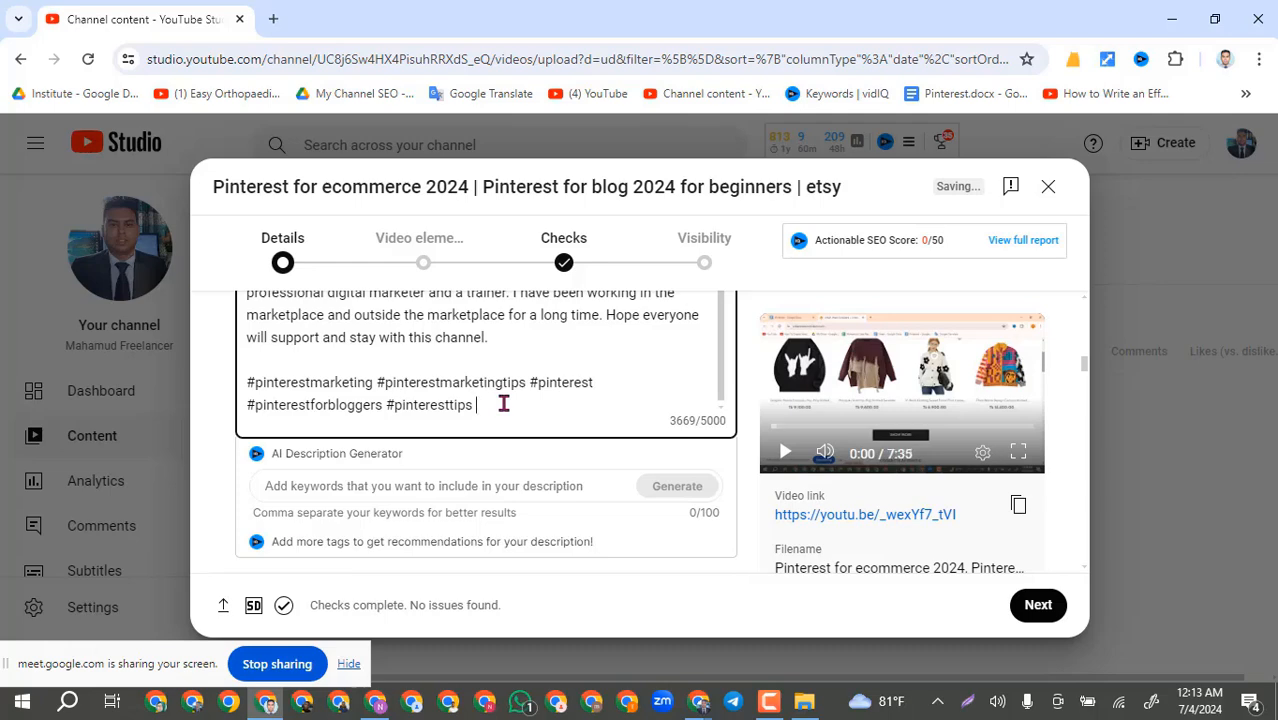
Step: Add the suggested hashtag #pinteresttutorial after #pinteresttips, correcting the misspelled start of the hashtag
{"action": "type", "text": "#"}
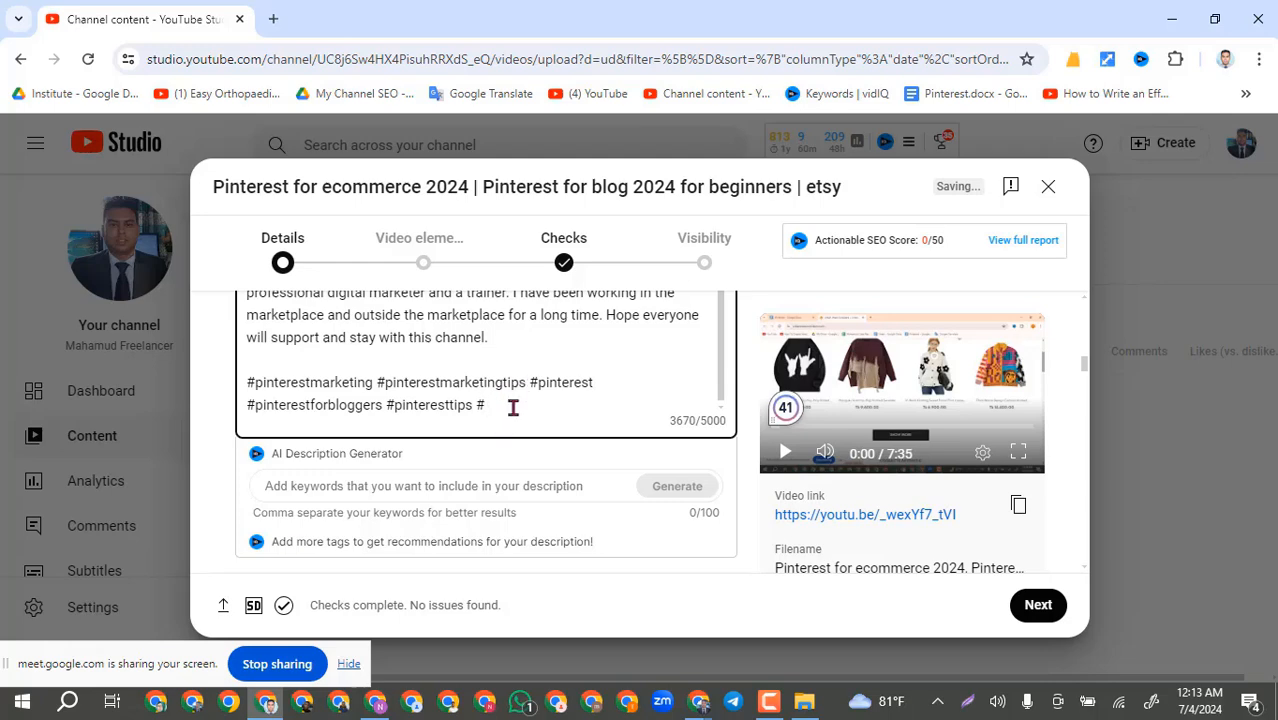
{"action": "left_click", "coordinate": [476, 405]}
{"action": "key", "text": "BackSpace"}
{"action": "type", "text": "#pin"}
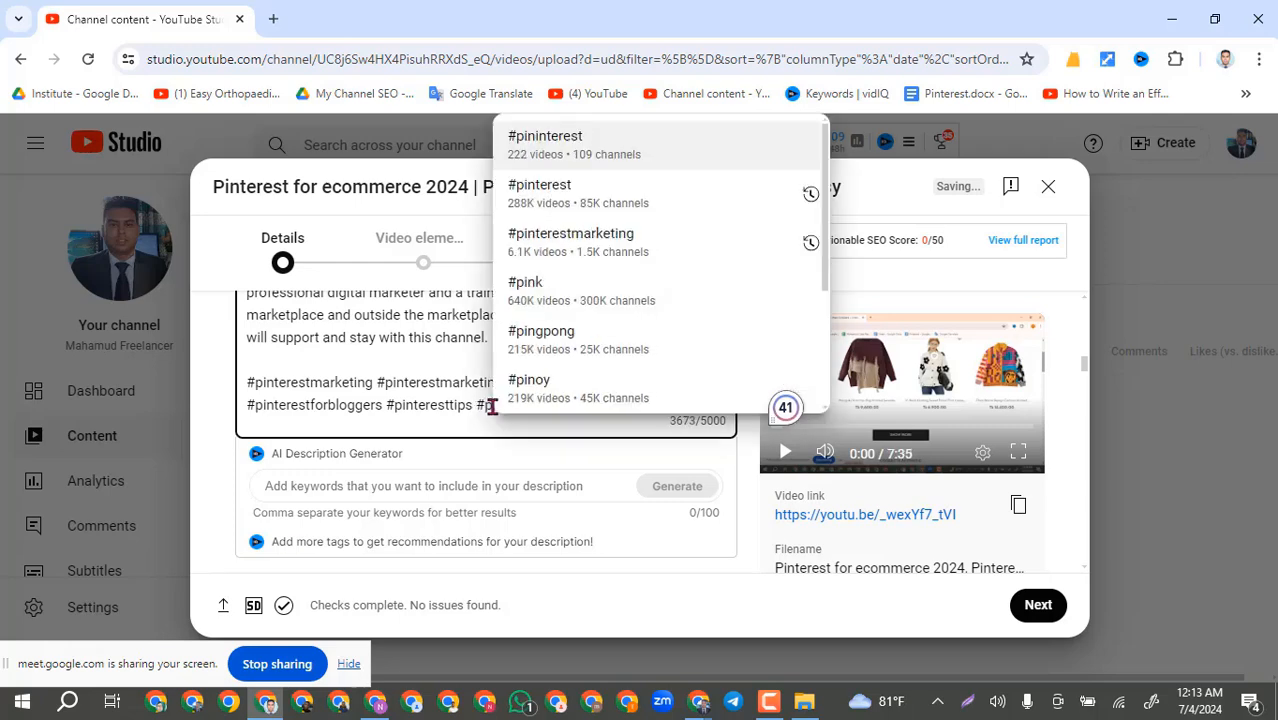
{"action": "type", "text": "terest"}
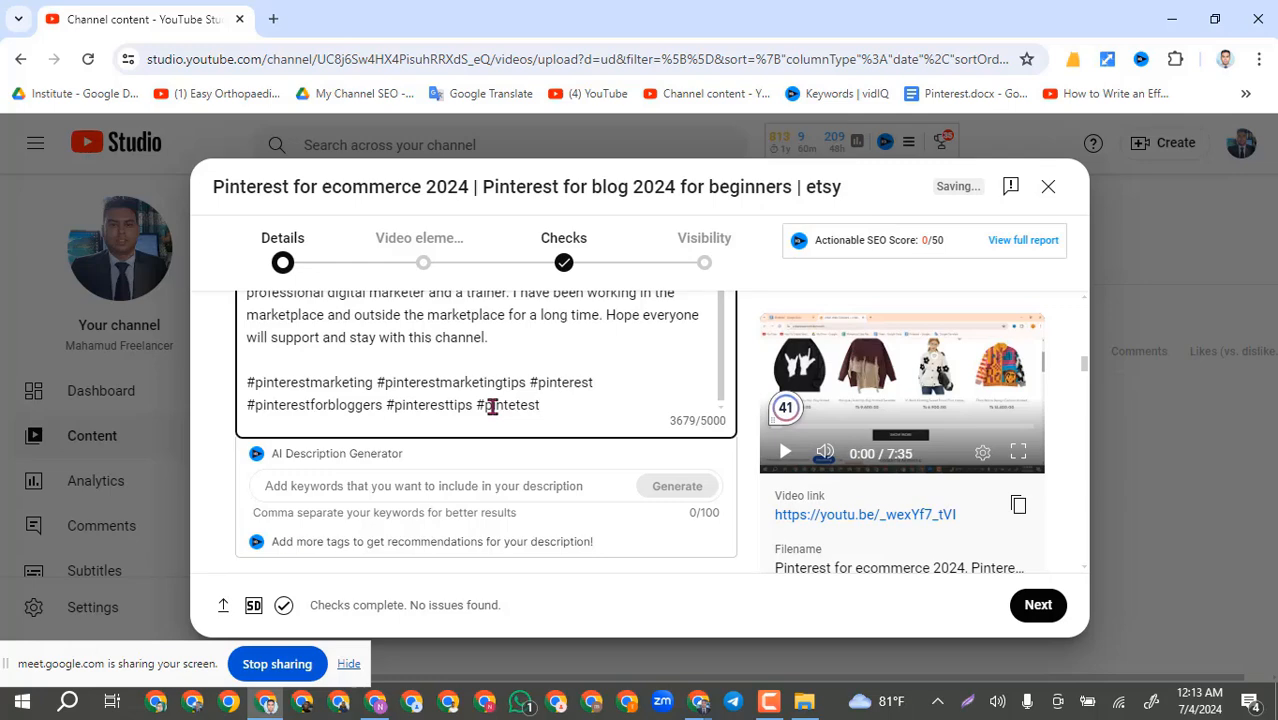
{"action": "type", "text": "tuto"}
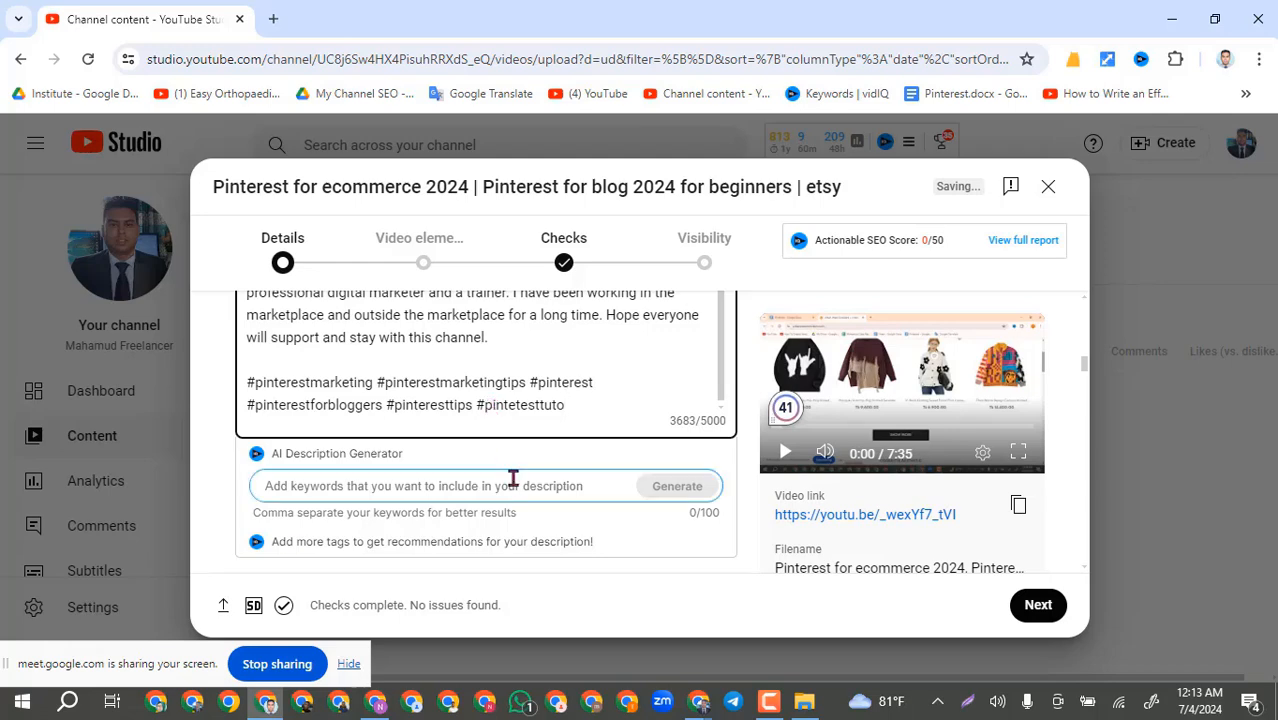
{"action": "left_click", "coordinate": [520, 402], "text": "shift"}
{"action": "key", "text": "BackSpace"}
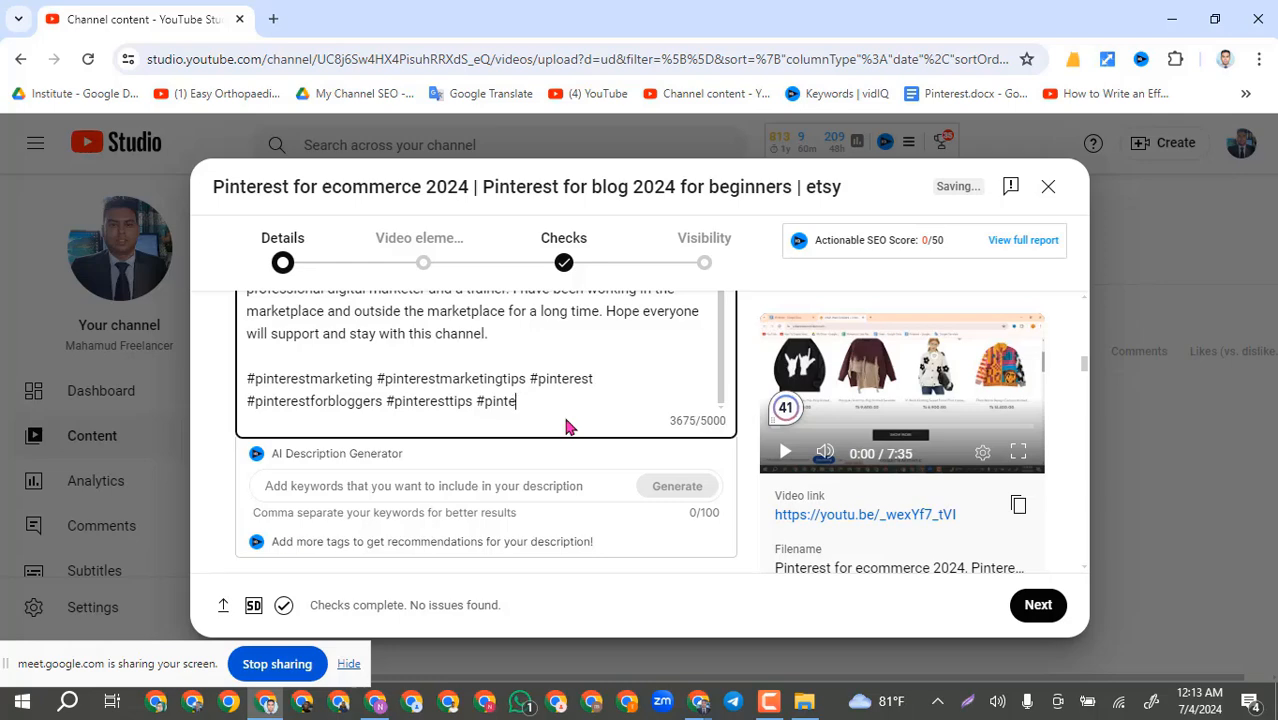
{"action": "key", "text": "BackSpace"}
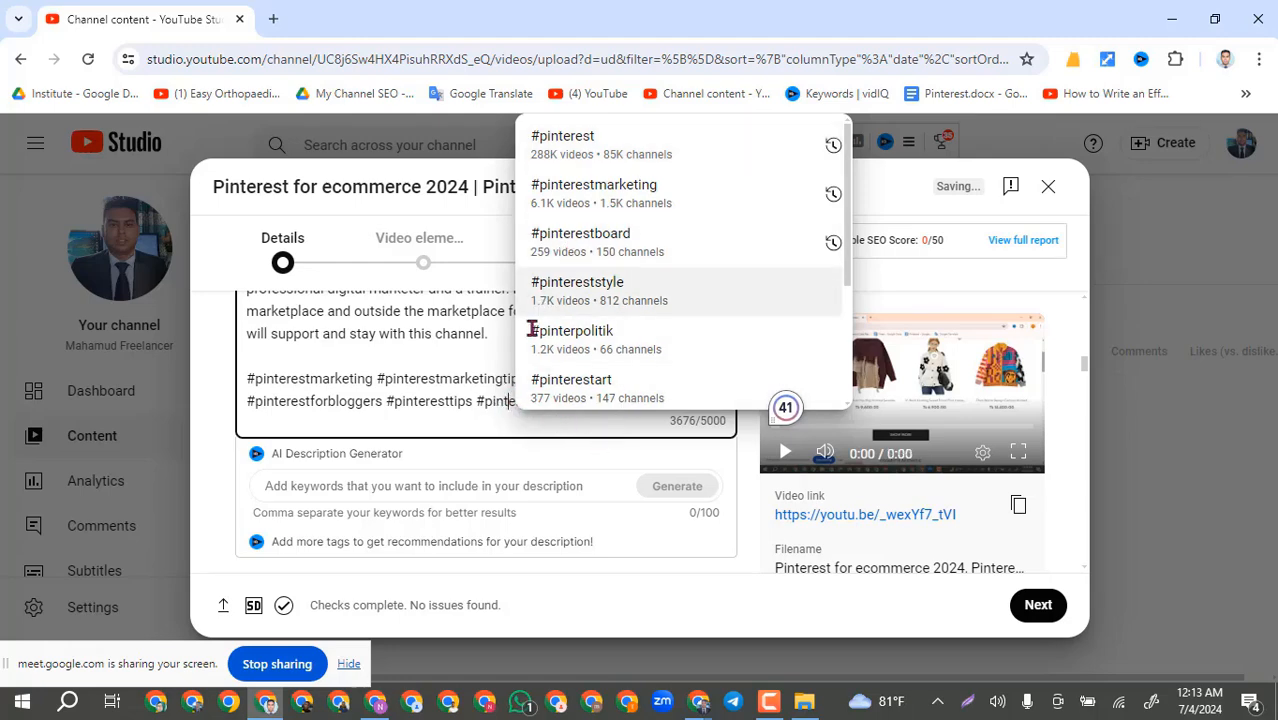
{"action": "left_click", "coordinate": [613, 137]}
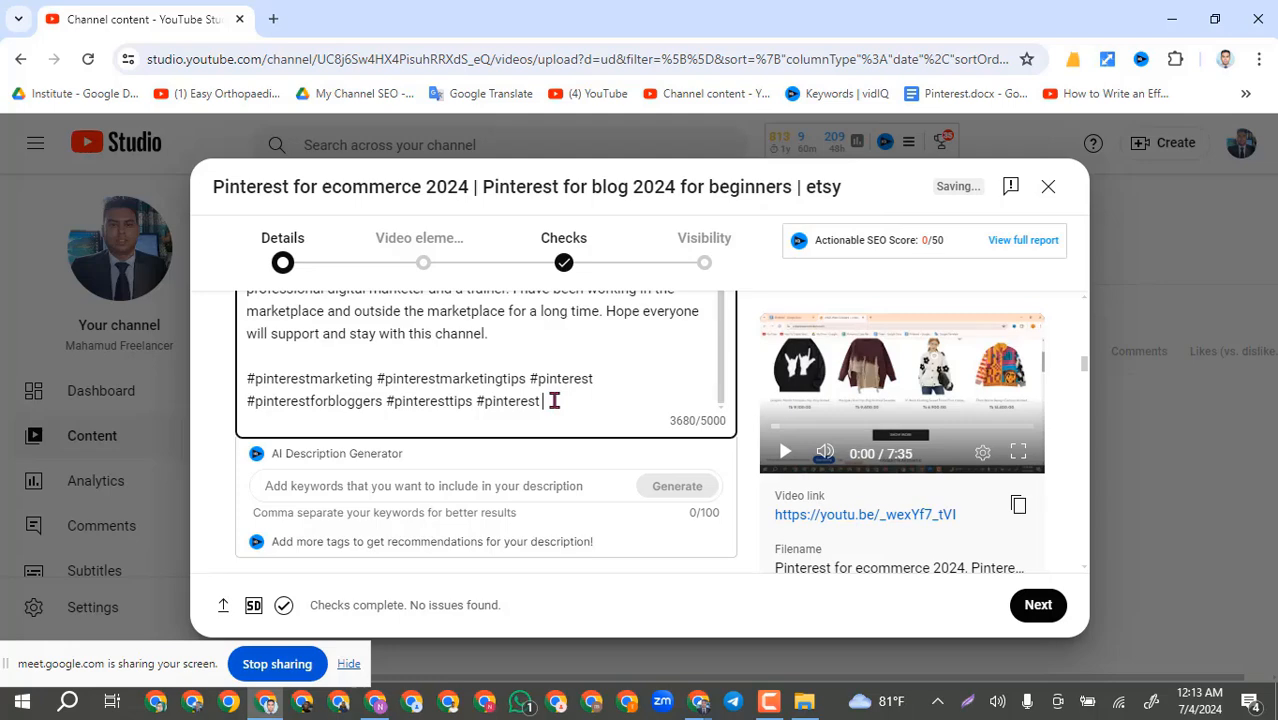
{"action": "type", "text": "tu"}
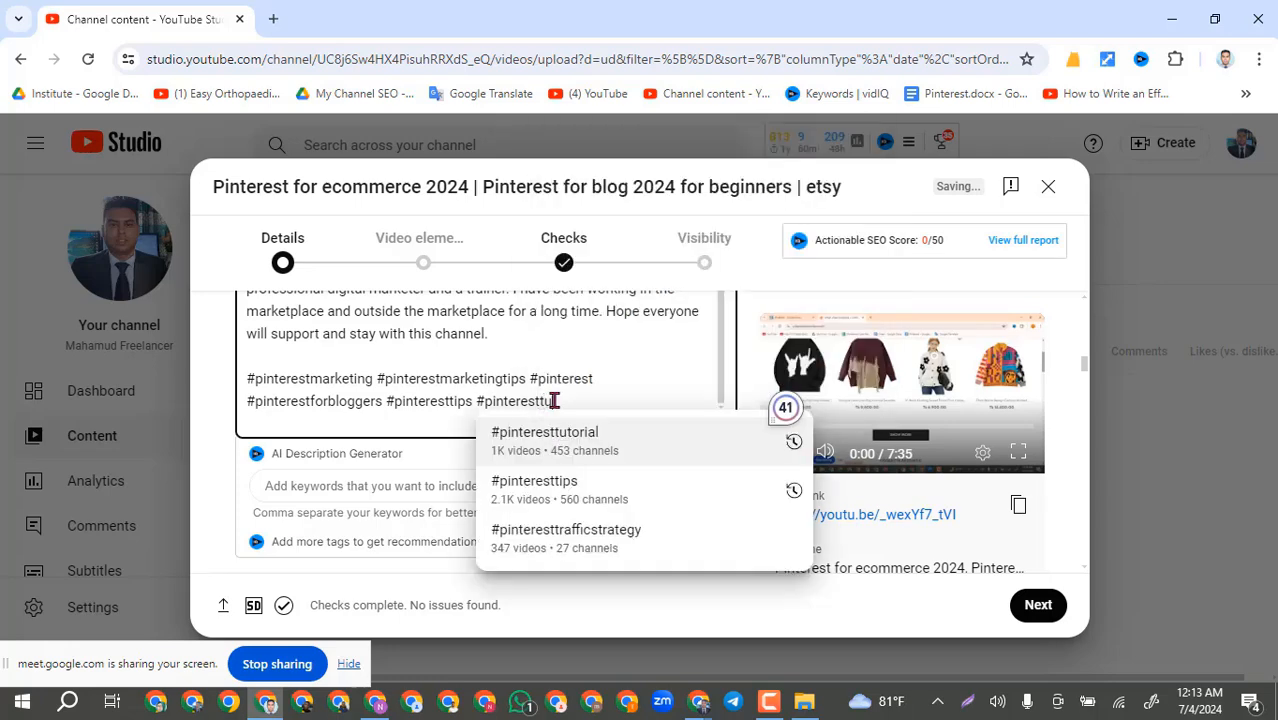
{"action": "left_click", "coordinate": [522, 446]}
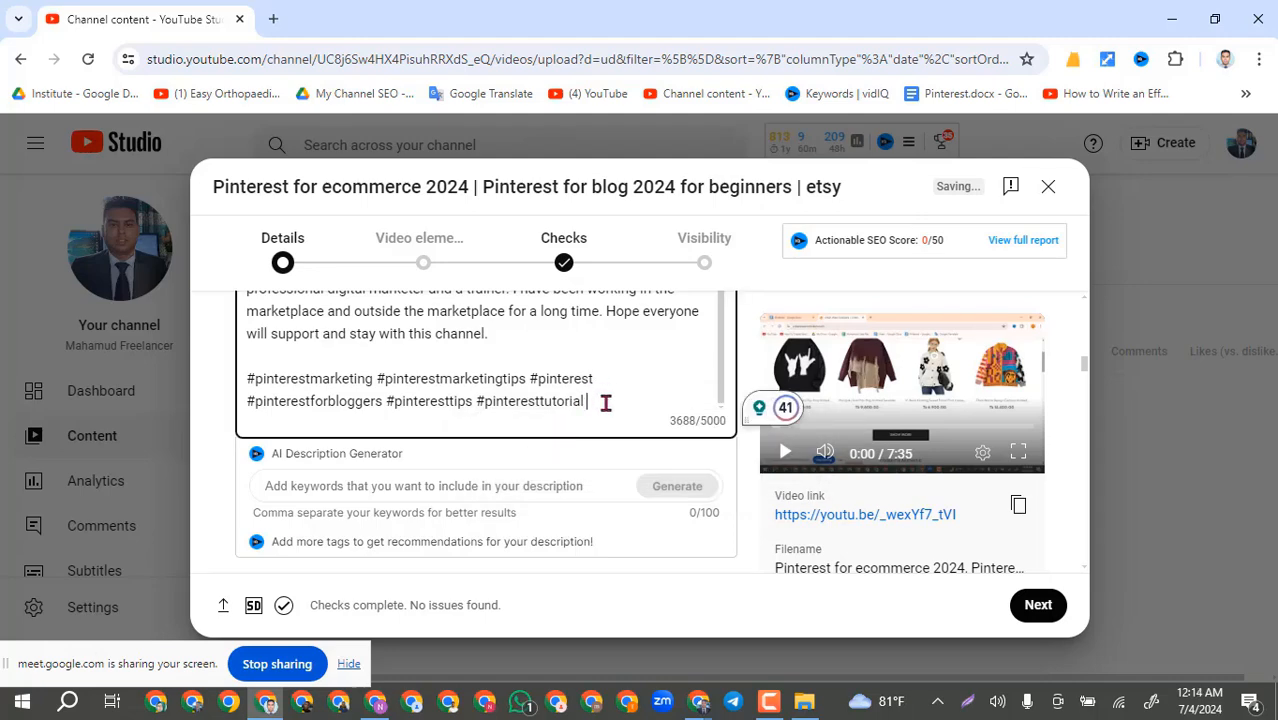
{"action": "left_click_drag", "start_coordinate": [579, 403], "coordinate": [248, 380]}
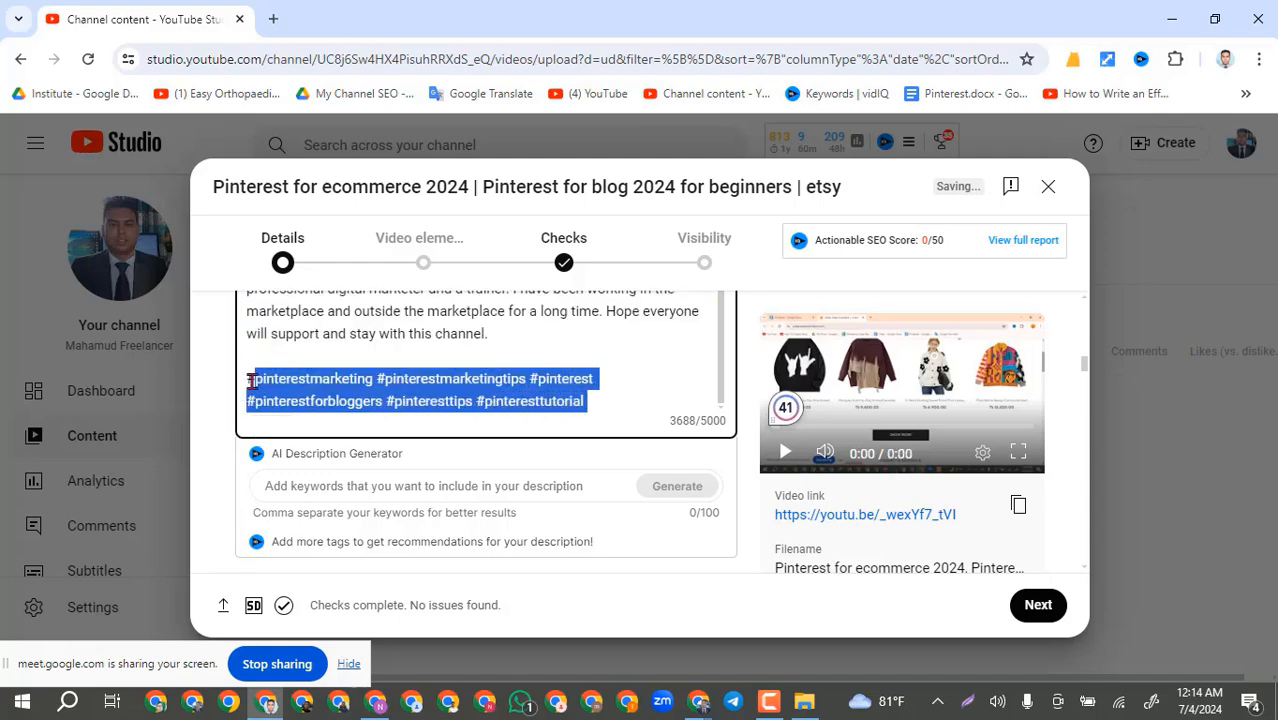
{"action": "left_click", "coordinate": [633, 406]}
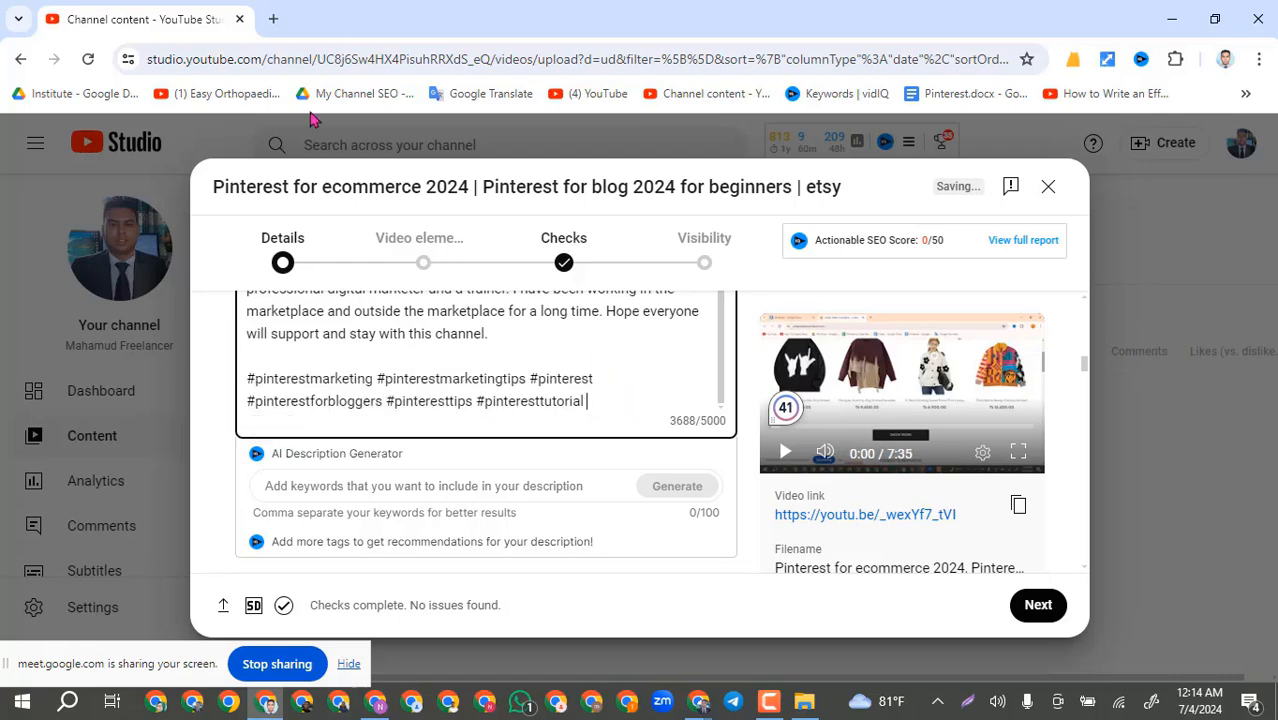
{"action": "mouse_move", "coordinate": [376, 708]}
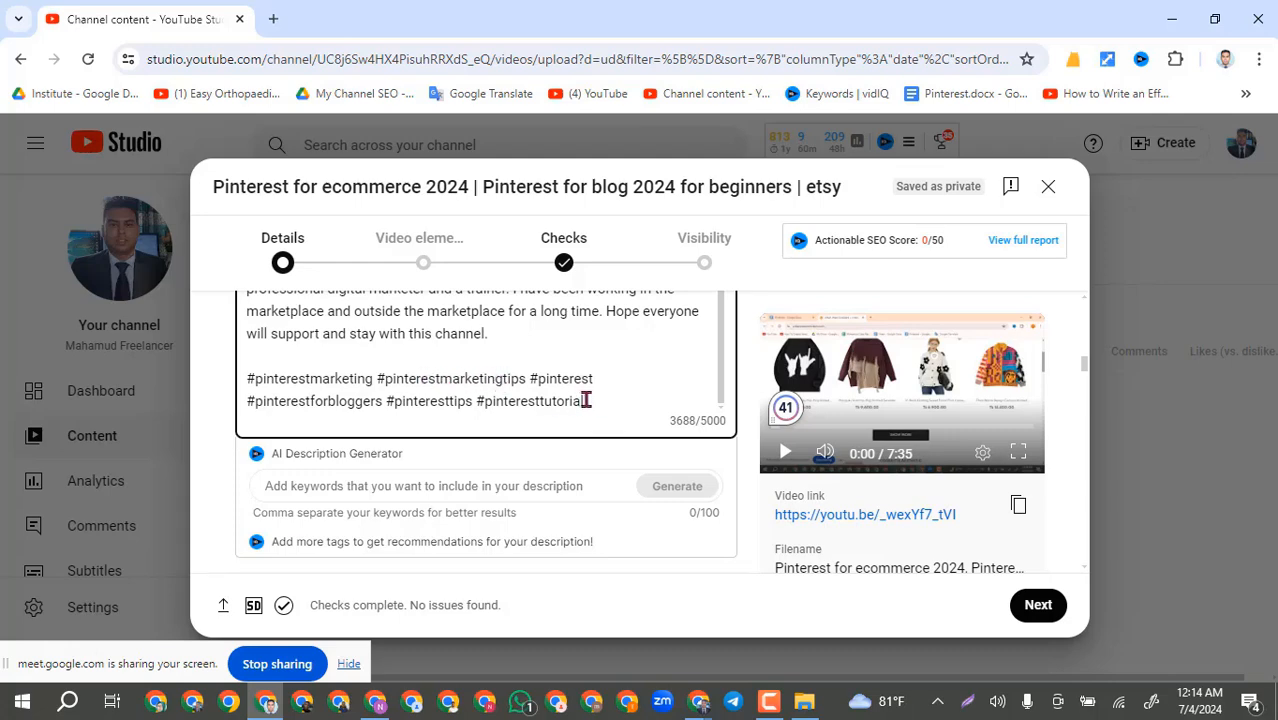
Step: Move #pinteresttutorial from the end of the hashtags to between #pinterestmarketingtips and #pinterest
{"action": "left_click_drag", "start_coordinate": [586, 401], "coordinate": [476, 410]}
{"action": "key", "text": "ctrl+c"}
{"action": "key", "text": "BackSpace"}
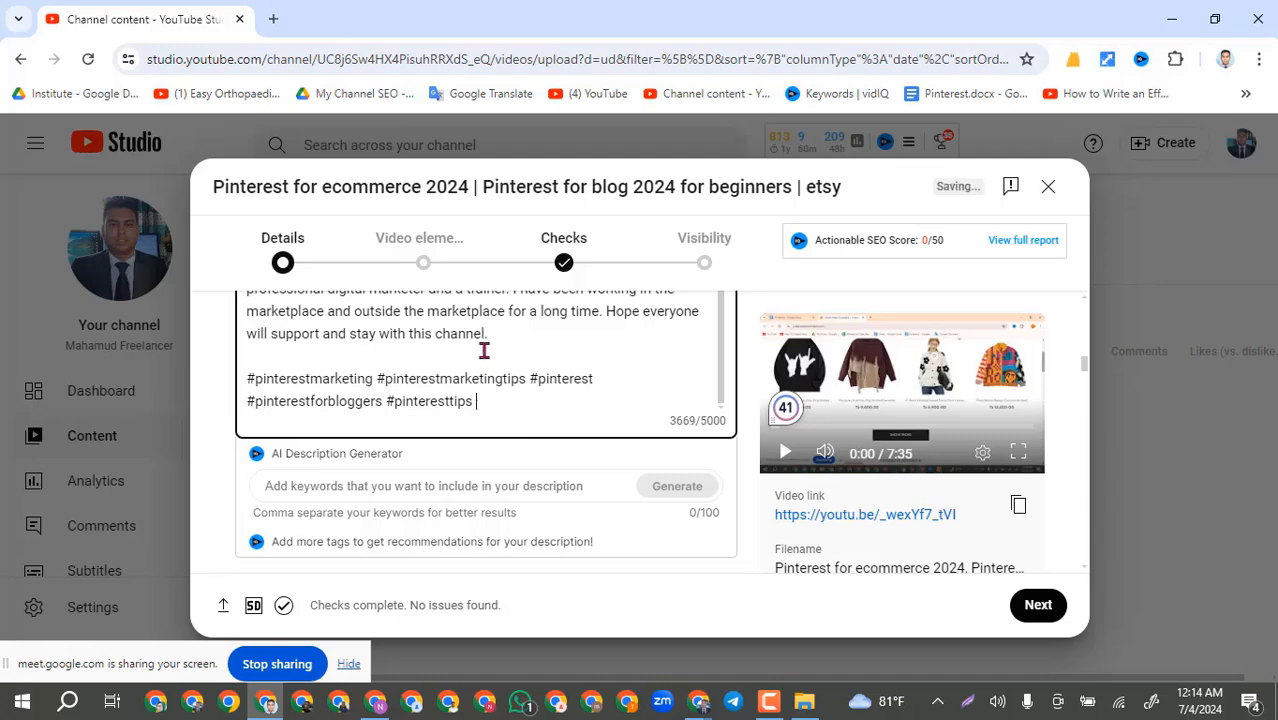
{"action": "key", "text": "ctrl+v"}
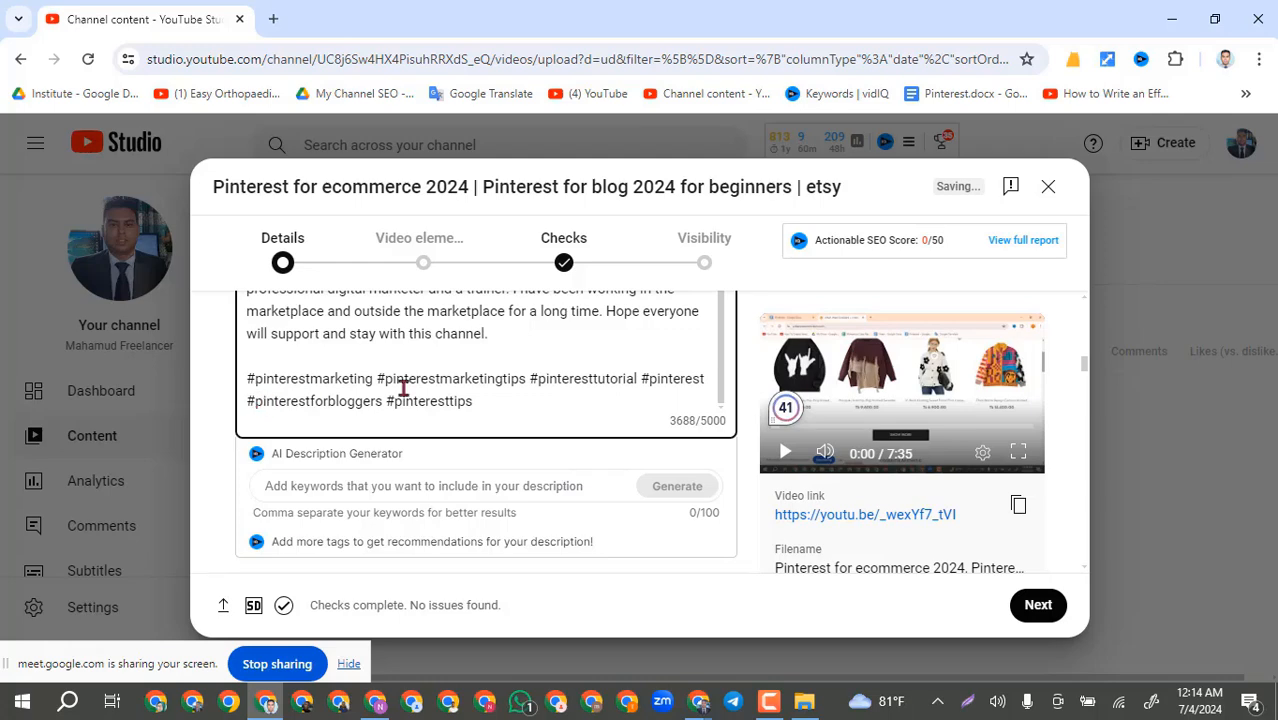
{"action": "left_click_drag", "start_coordinate": [640, 379], "coordinate": [247, 379]}
{"action": "left_click", "coordinate": [510, 401]}
{"action": "triple_click", "coordinate": [436, 378]}
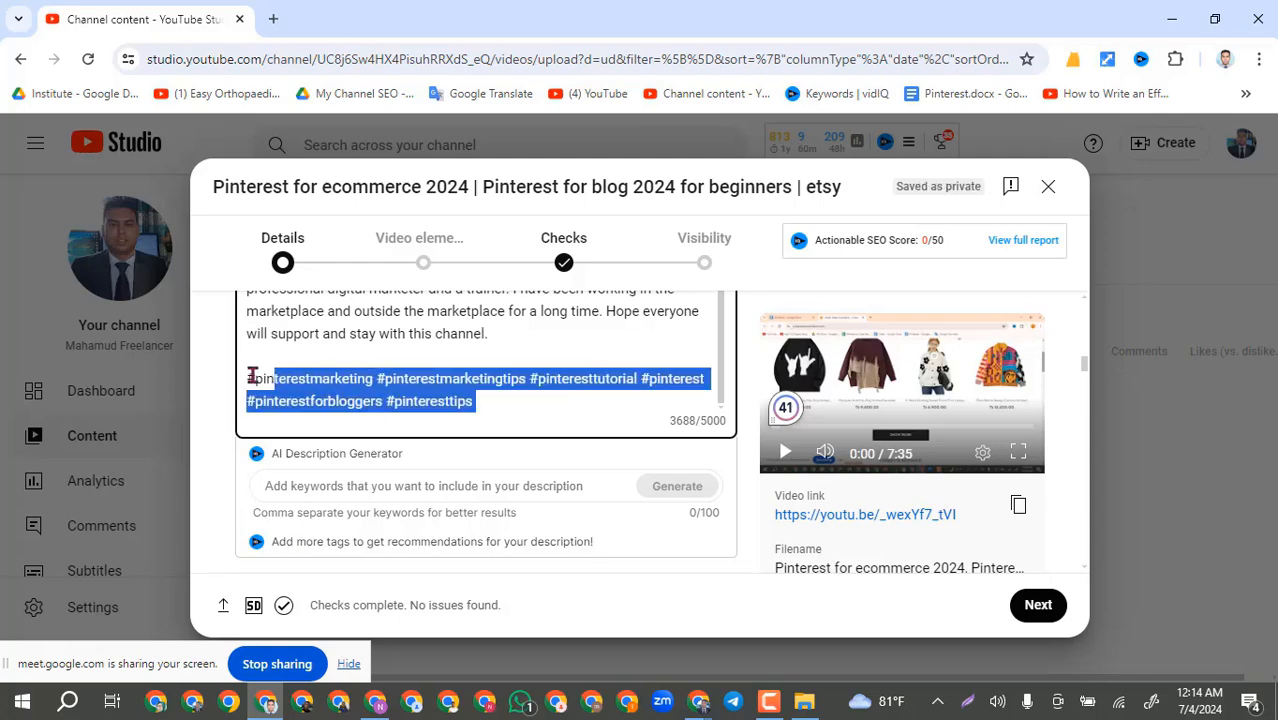
{"action": "key", "text": "ctrl+a"}
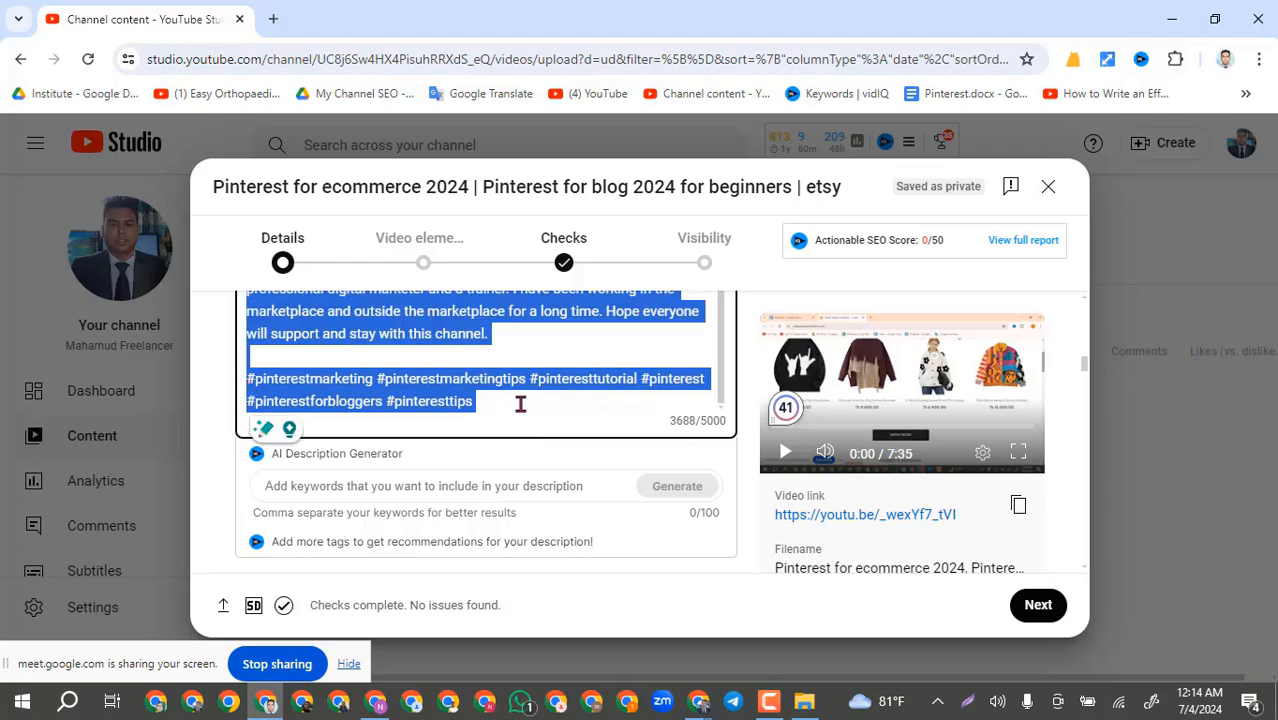
{"action": "left_click", "coordinate": [520, 403]}
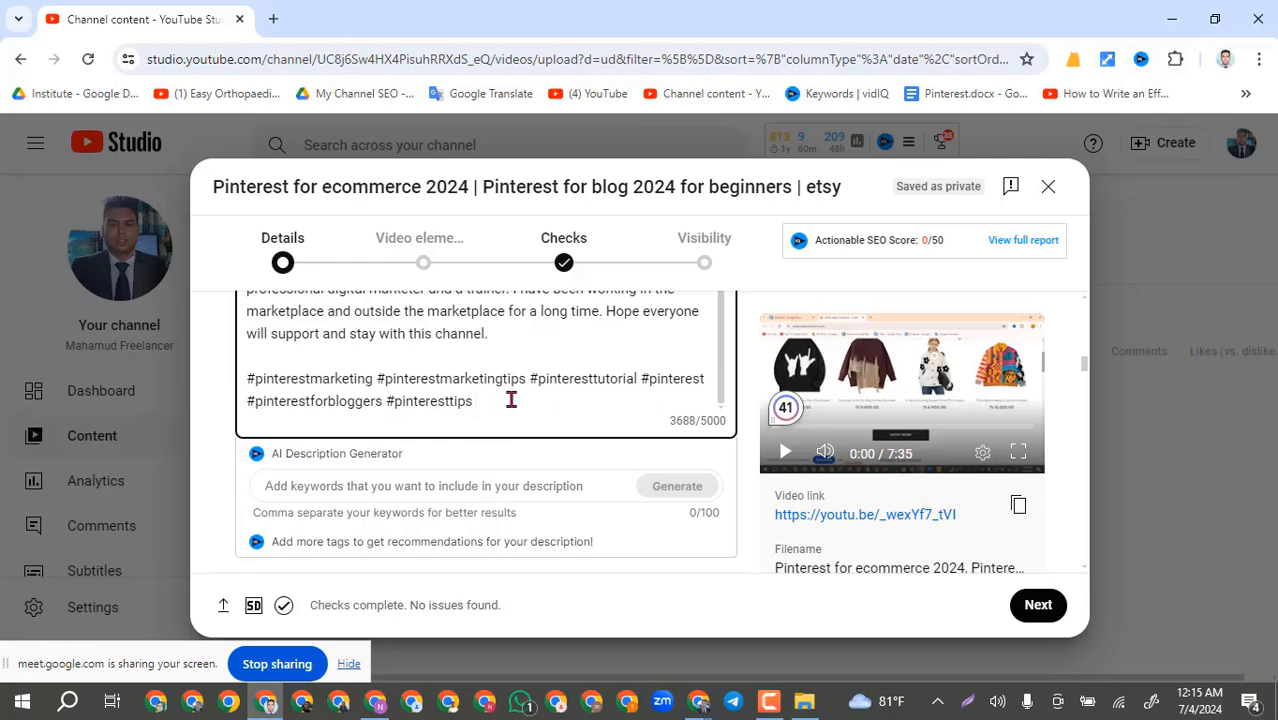
Step: Upload the "Pinterest for ecommerce 2024" image from the Desktop as the video's thumbnail
{"action": "scroll", "coordinate": [402, 488], "scroll_direction": "down", "scroll_amount": 3}
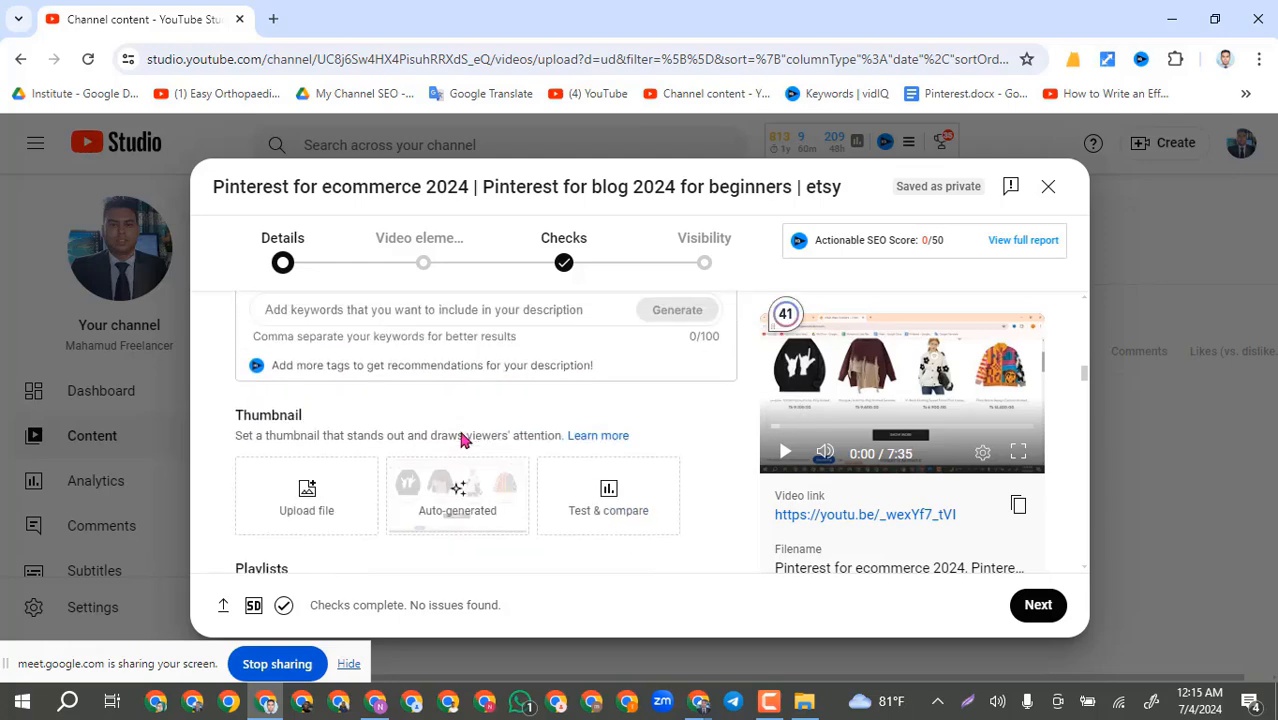
{"action": "scroll", "coordinate": [462, 438], "scroll_direction": "down", "scroll_amount": 2}
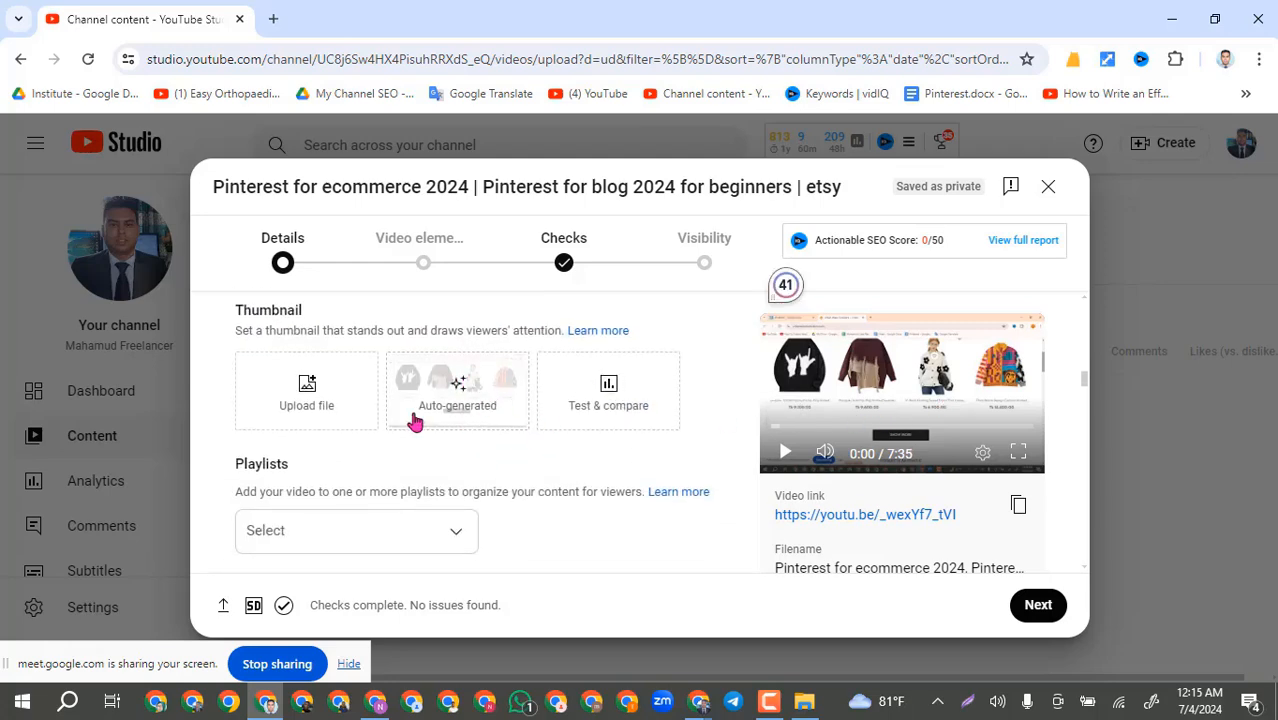
{"action": "left_click", "coordinate": [307, 392]}
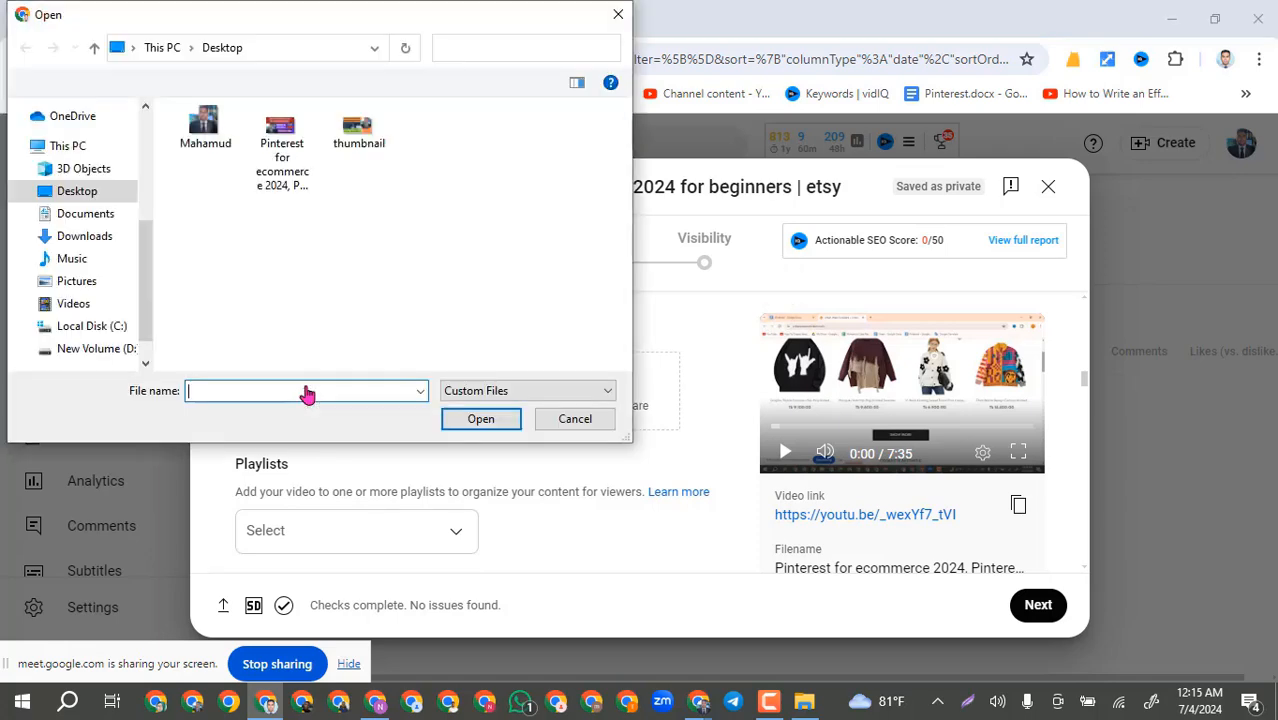
{"action": "left_click", "coordinate": [279, 135]}
{"action": "double_click", "coordinate": [279, 137]}
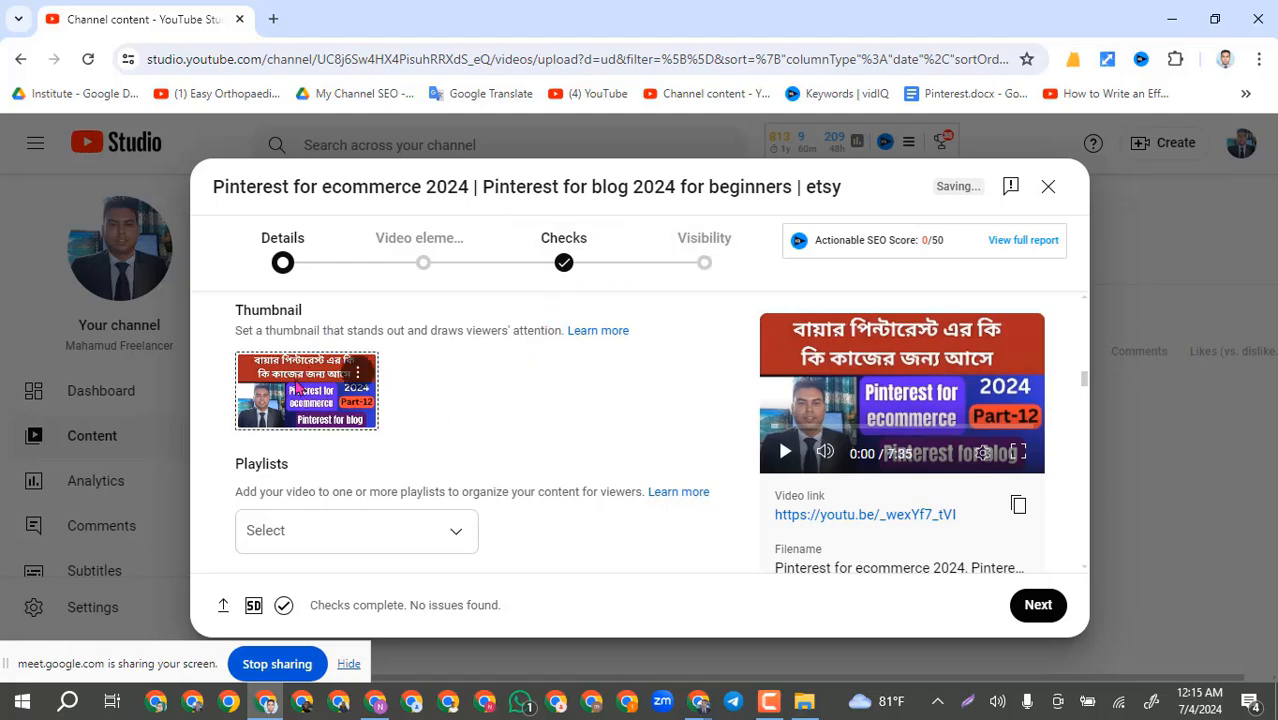
Step: Add the video to the playlist "Pinterest marketing bangla tutorial"
{"action": "scroll", "coordinate": [582, 439], "scroll_direction": "down", "scroll_amount": 1}
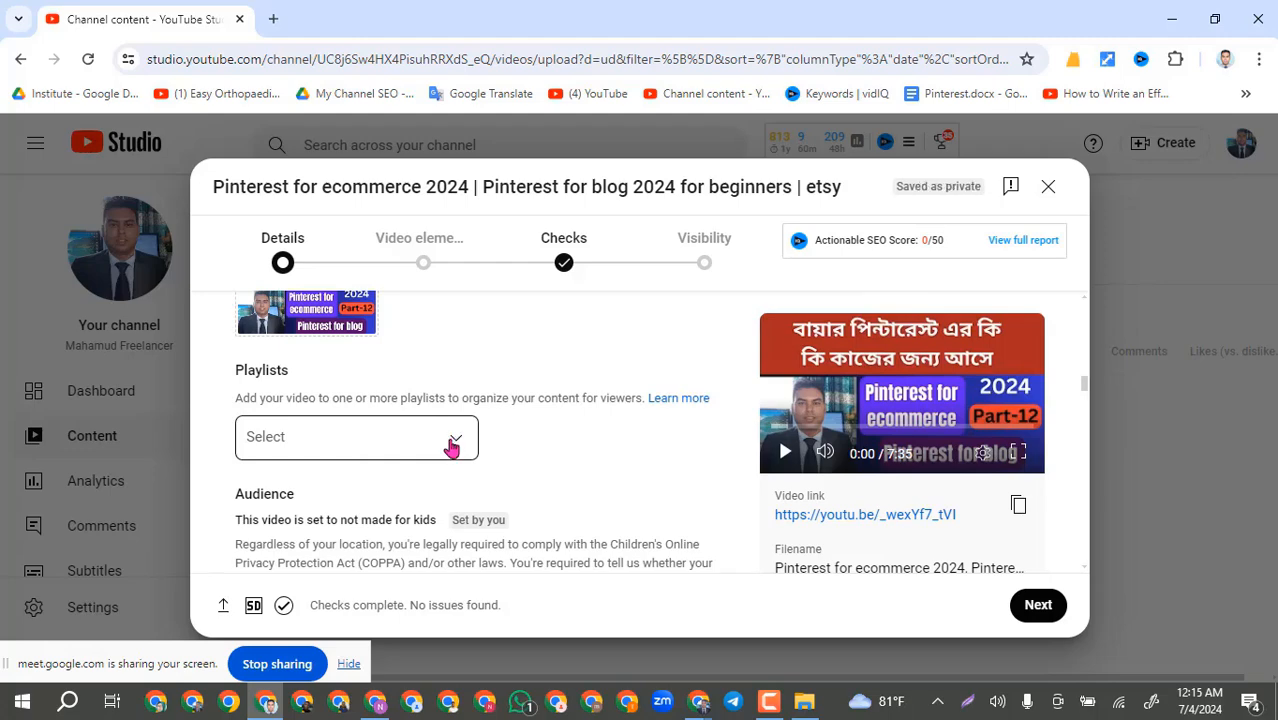
{"action": "left_click", "coordinate": [454, 444]}
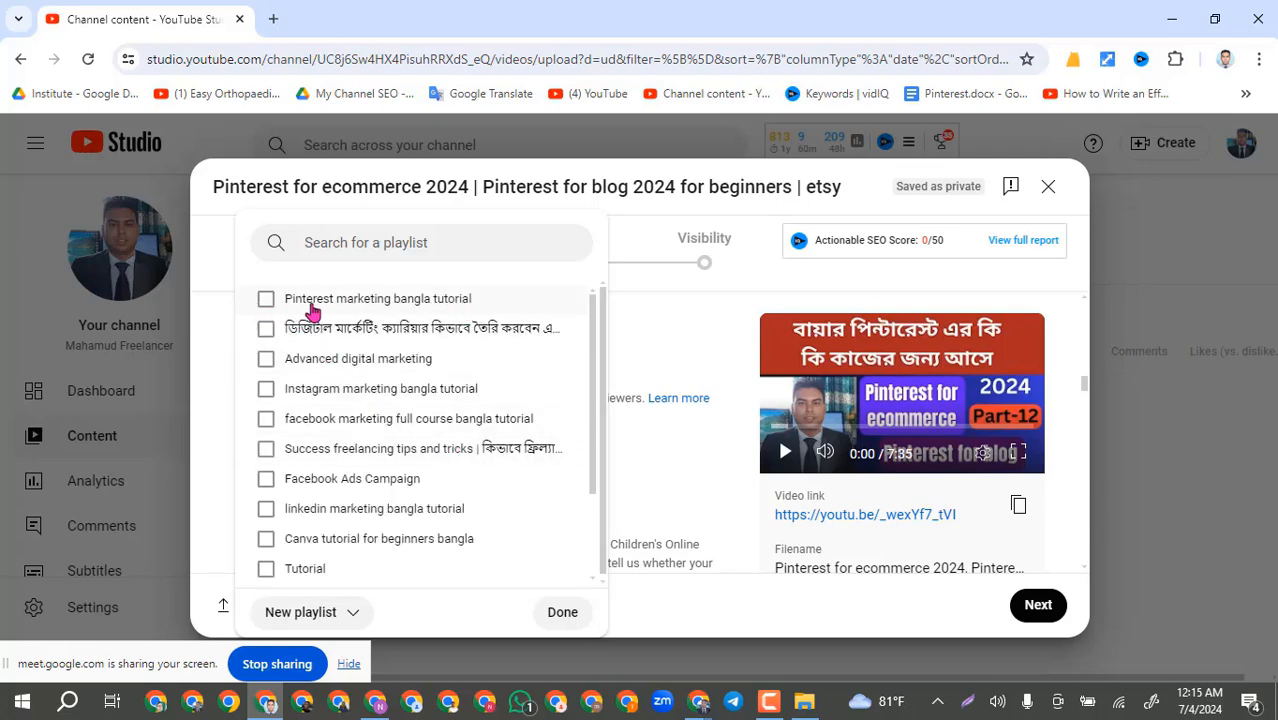
{"action": "left_click", "coordinate": [266, 300]}
{"action": "left_click", "coordinate": [551, 613]}
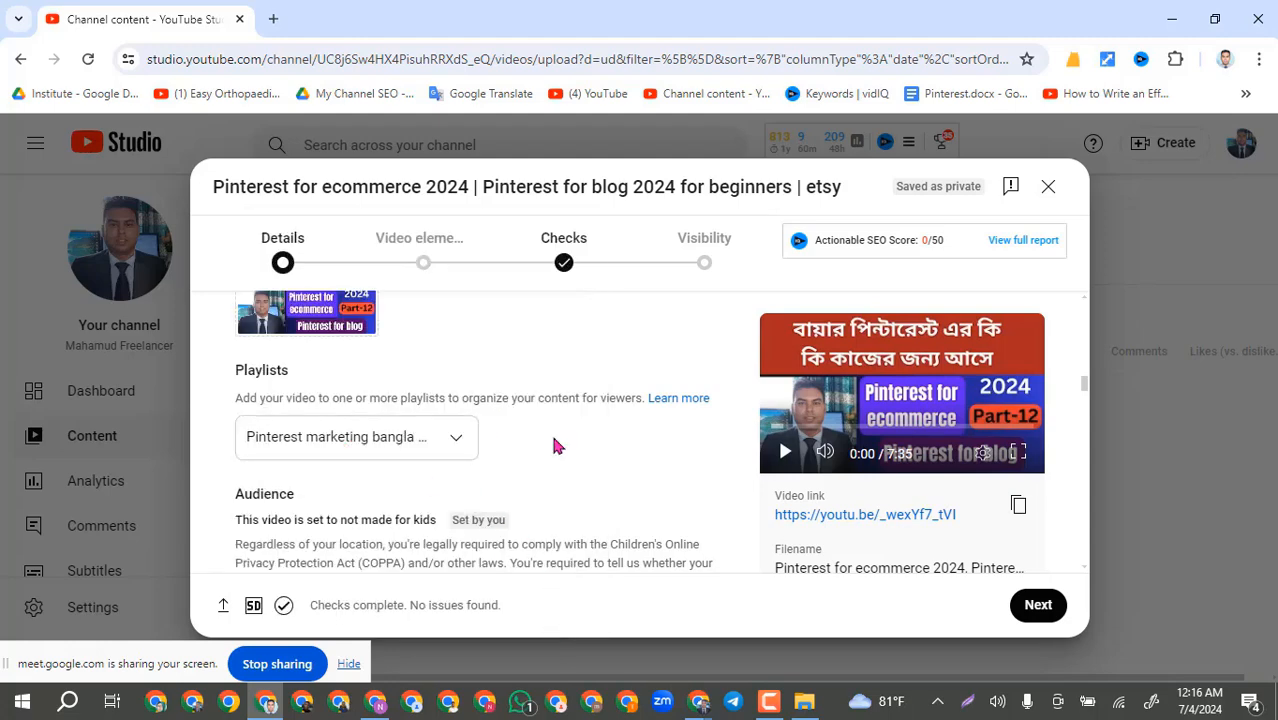
Step: Go to the empty Tags field in the video details and make it ready for entry
{"action": "scroll", "coordinate": [550, 440], "scroll_direction": "down", "scroll_amount": 2}
{"action": "scroll", "coordinate": [480, 452], "scroll_direction": "down", "scroll_amount": 5}
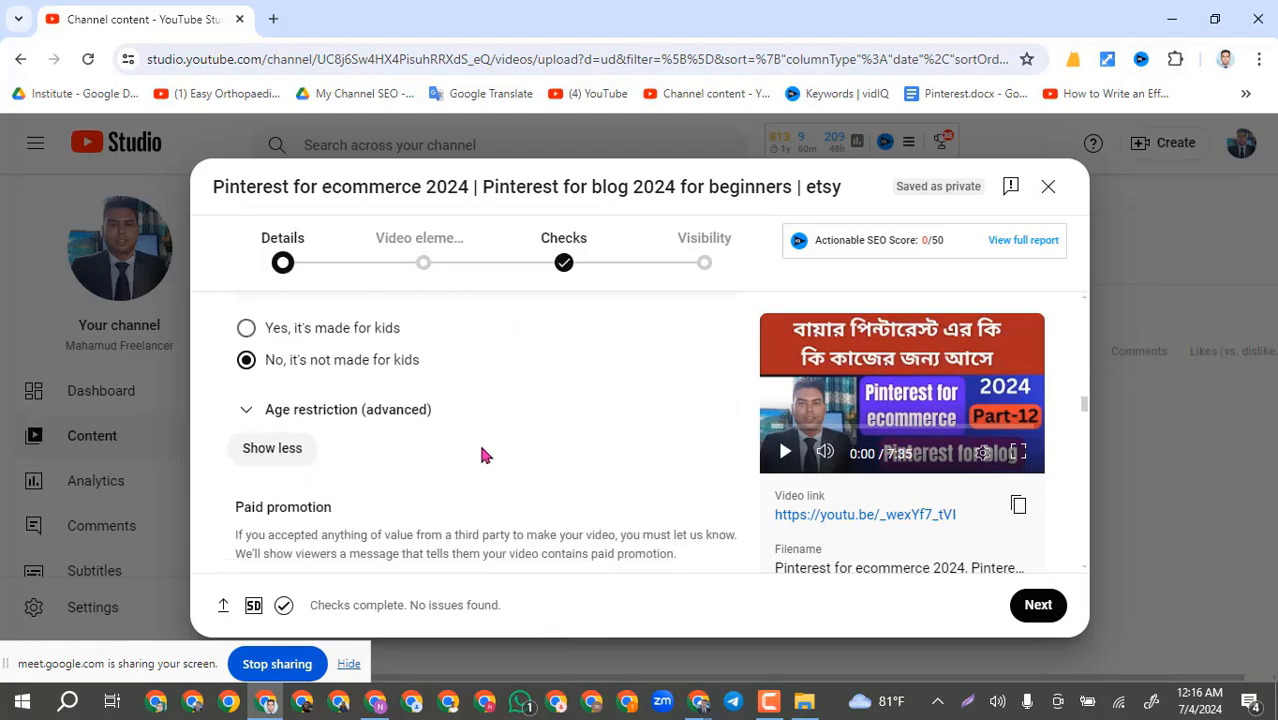
{"action": "scroll", "coordinate": [485, 453], "scroll_direction": "down", "scroll_amount": 4}
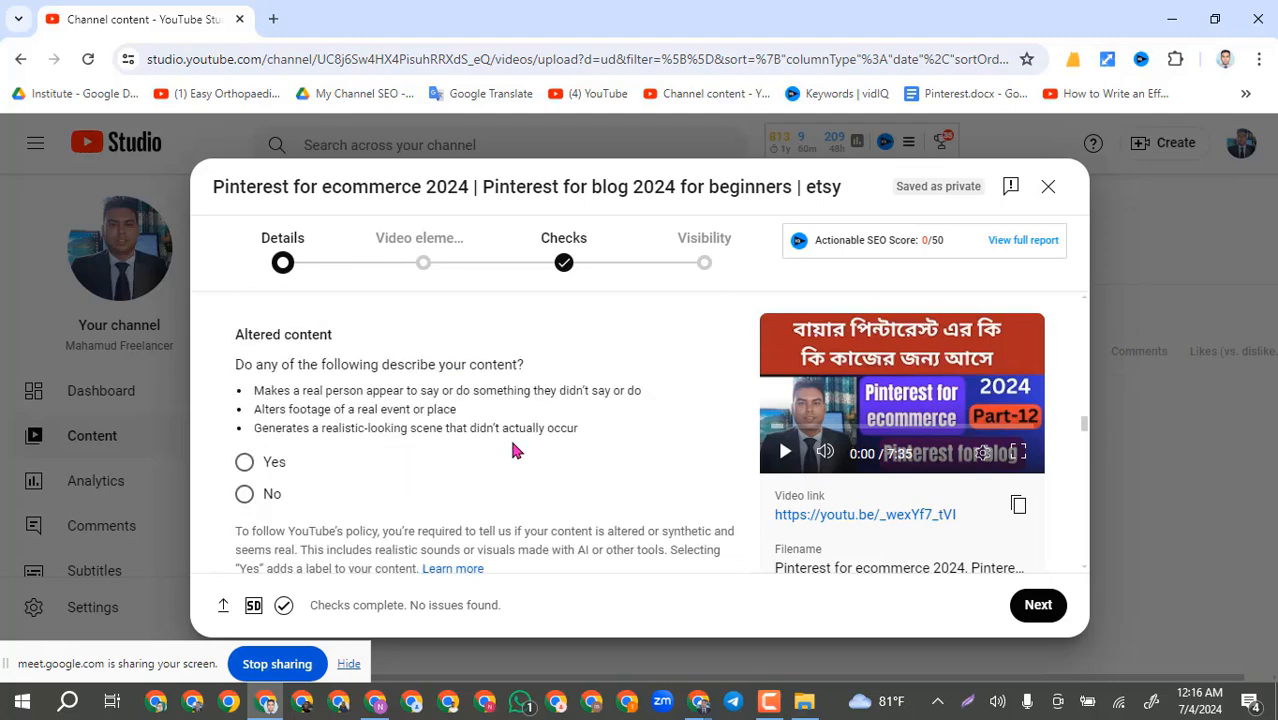
{"action": "scroll", "coordinate": [510, 455], "scroll_direction": "down", "scroll_amount": 2}
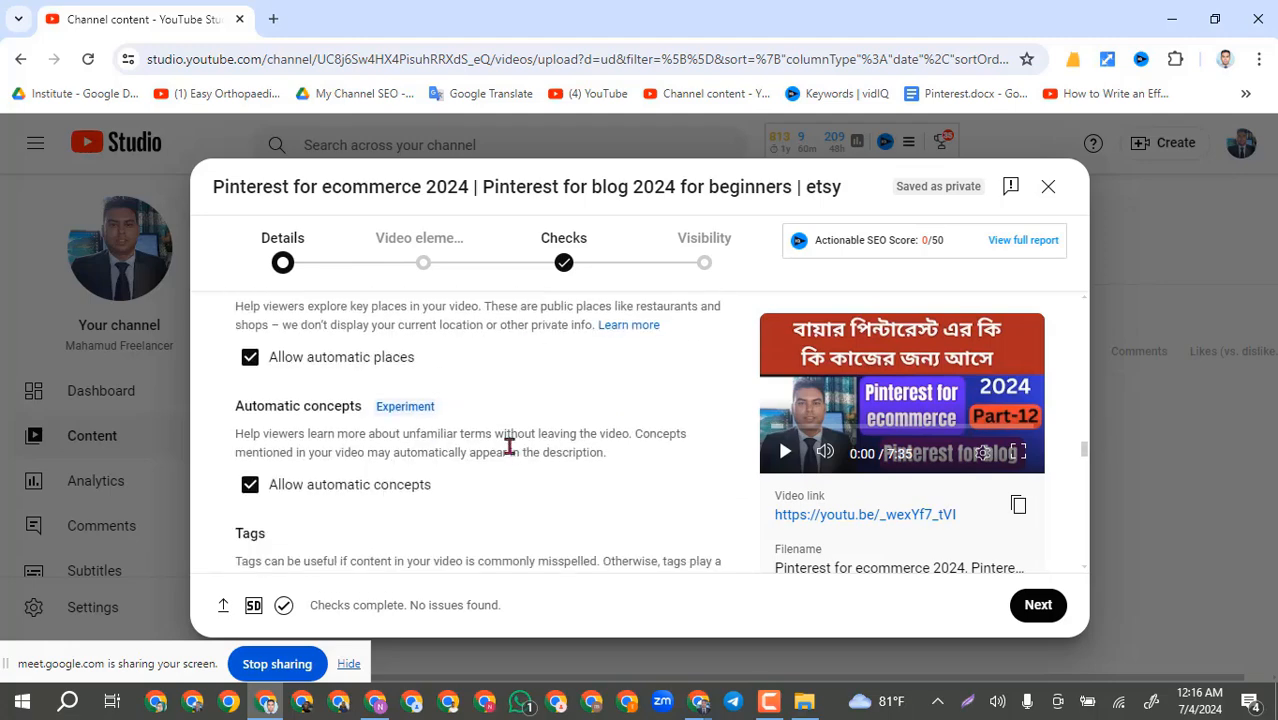
{"action": "scroll", "coordinate": [445, 495], "scroll_direction": "down", "scroll_amount": 2}
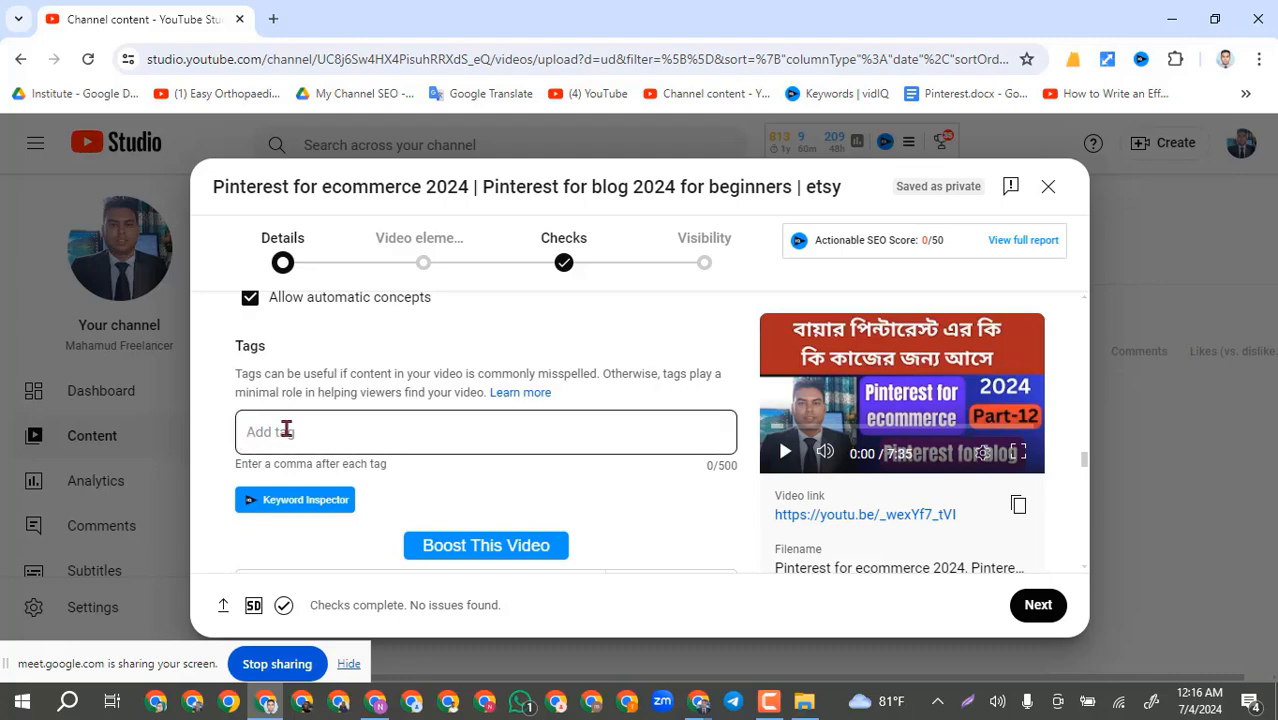
{"action": "left_click", "coordinate": [287, 430]}
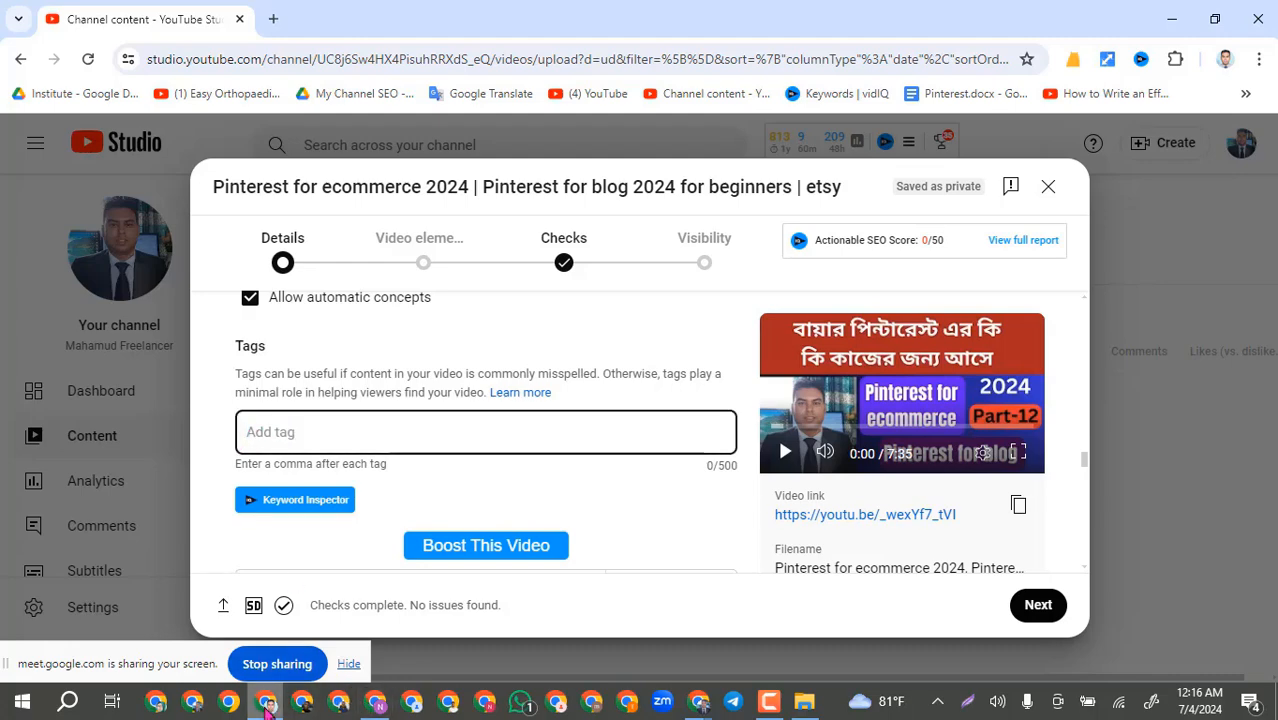
Step: Switch to the Google Translate notes and copy the keyword list from "Pinterest for ecommerce 2024" down to the last "pinterest marketing for ecommerce"
{"action": "left_click", "coordinate": [266, 706]}
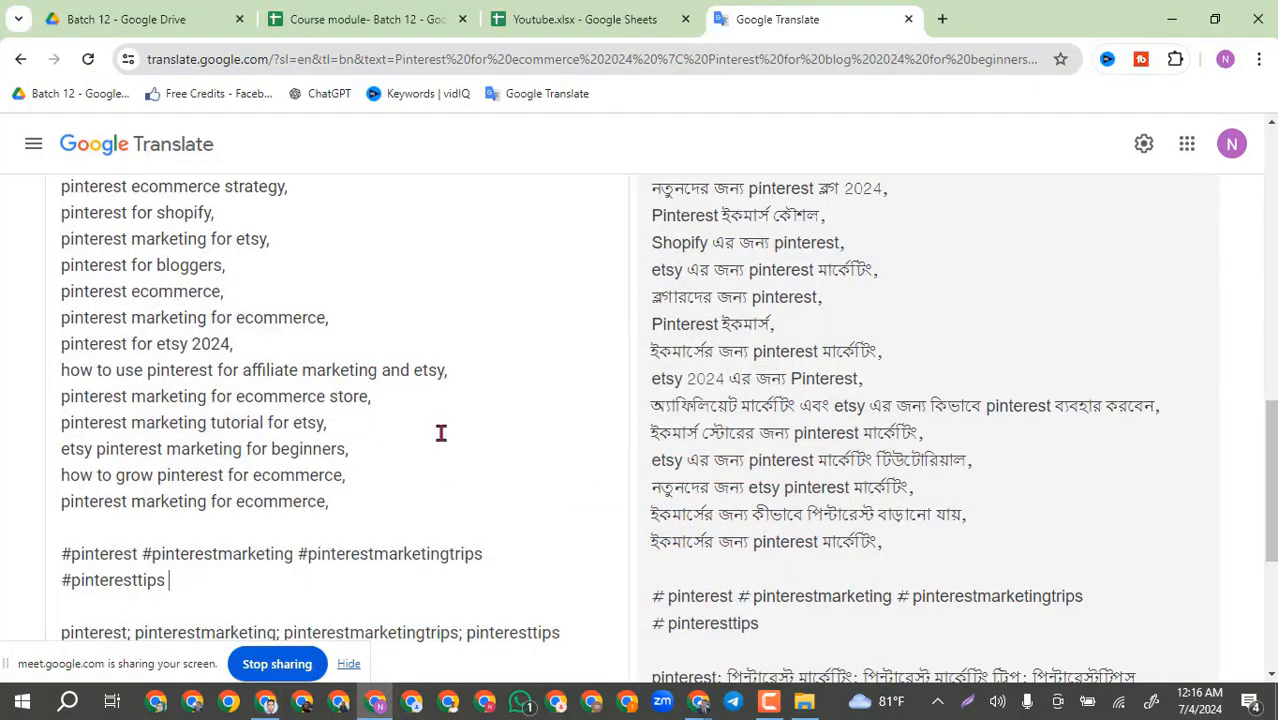
{"action": "scroll", "coordinate": [382, 434], "scroll_direction": "up", "scroll_amount": 3}
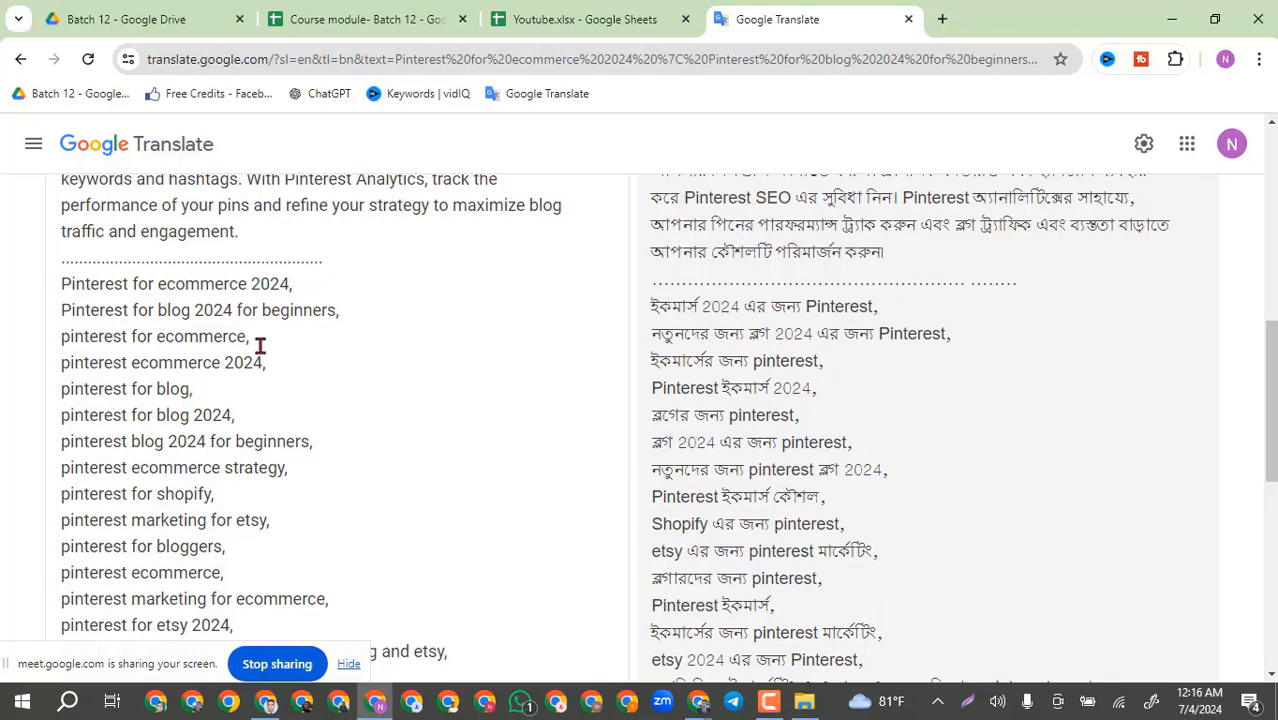
{"action": "scroll", "coordinate": [260, 346], "scroll_direction": "up", "scroll_amount": 5}
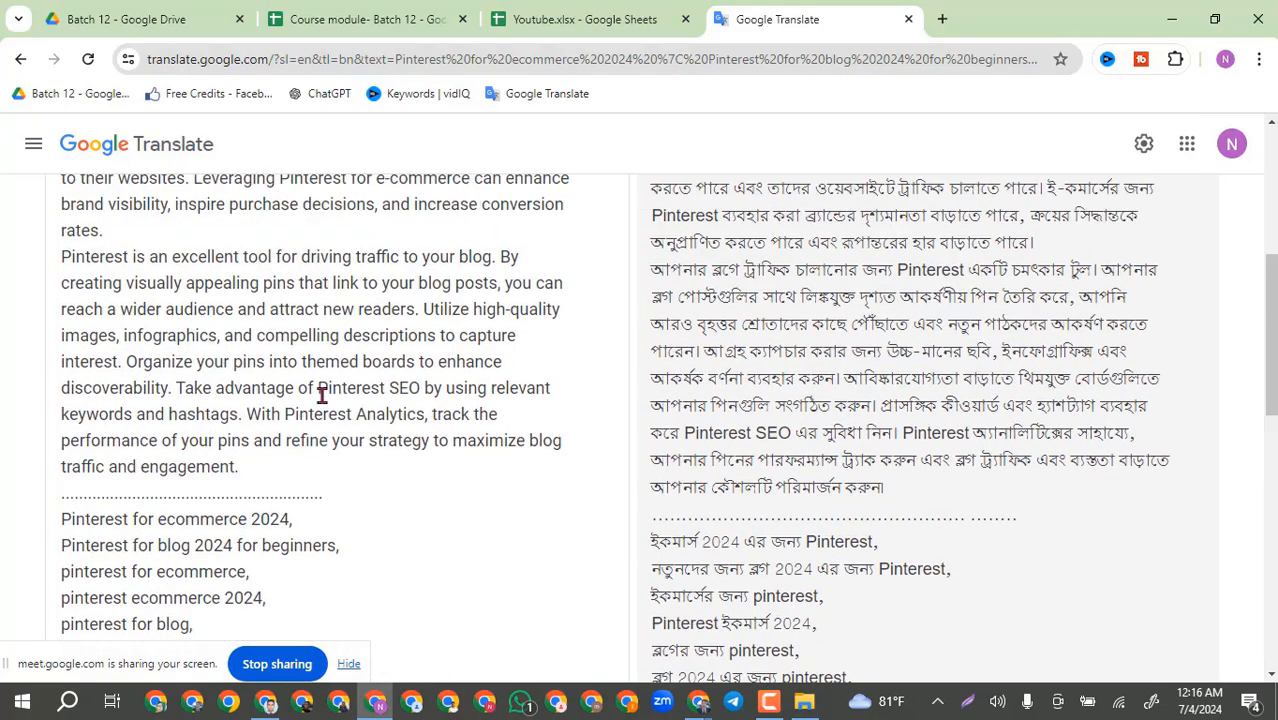
{"action": "scroll", "coordinate": [322, 394], "scroll_direction": "up", "scroll_amount": 3}
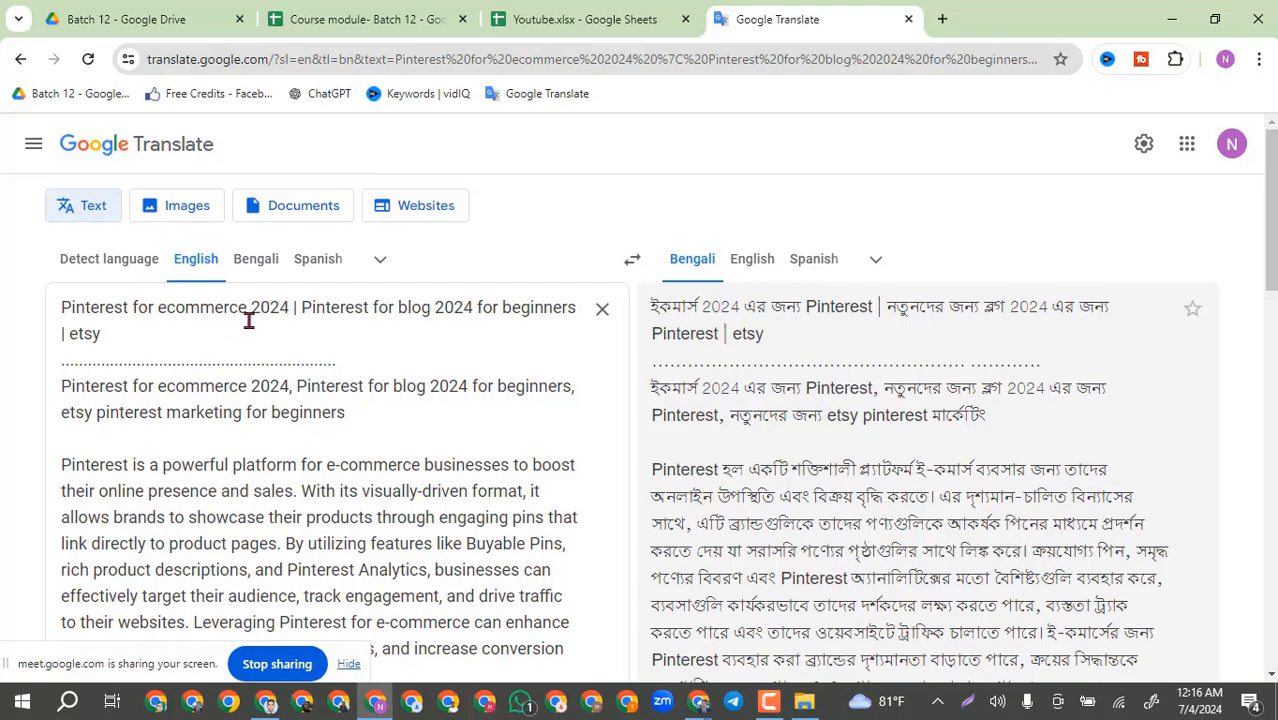
{"action": "scroll", "coordinate": [408, 500], "scroll_direction": "down", "scroll_amount": 7}
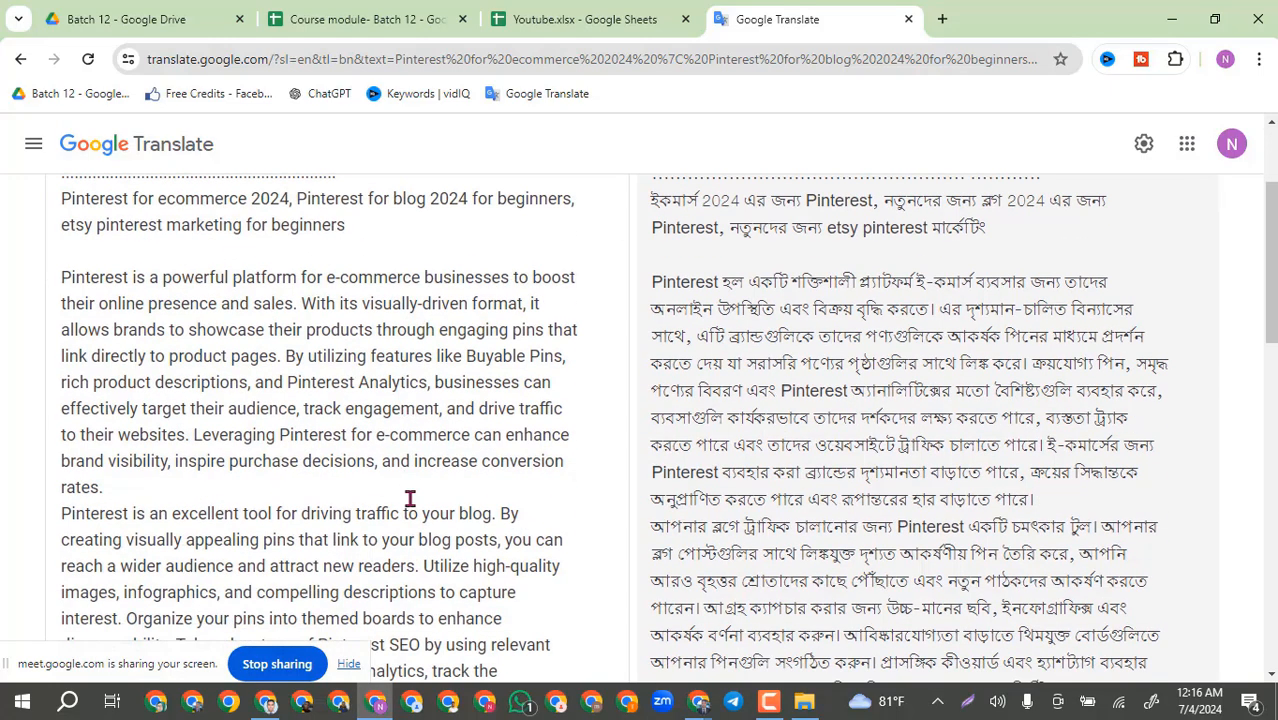
{"action": "scroll", "coordinate": [254, 485], "scroll_direction": "down", "scroll_amount": 3}
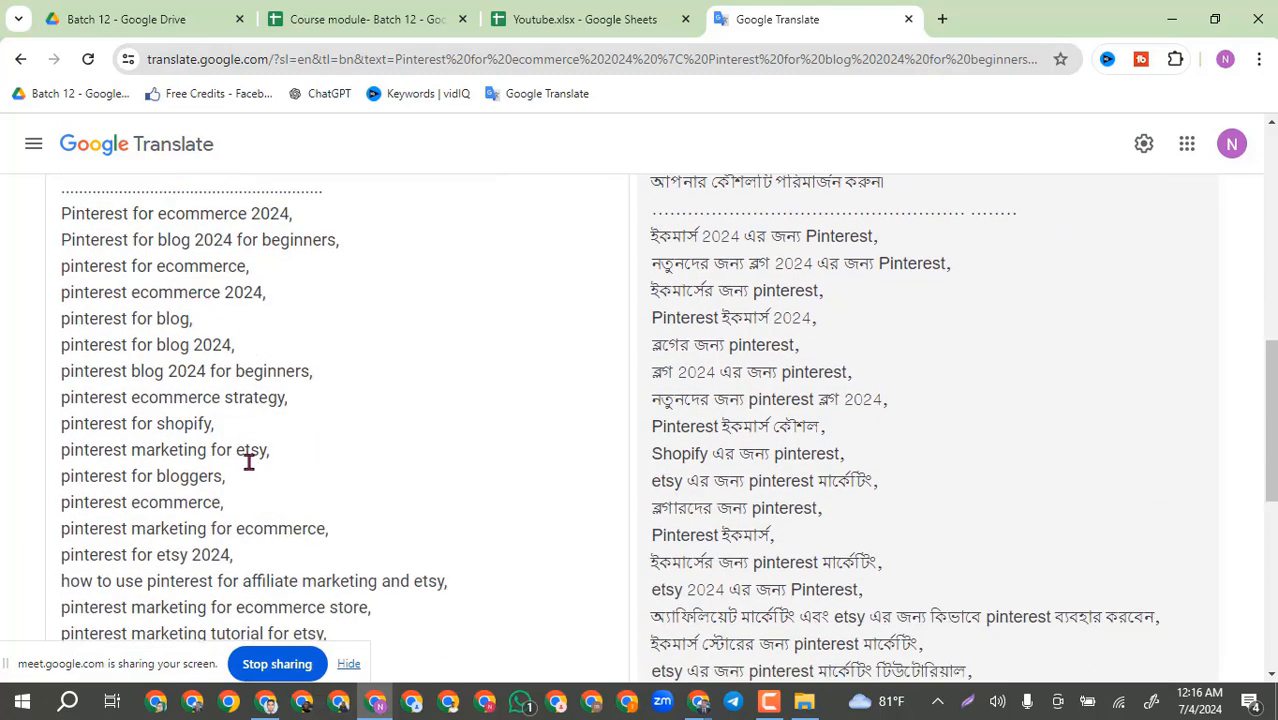
{"action": "scroll", "coordinate": [266, 466], "scroll_direction": "down", "scroll_amount": 3}
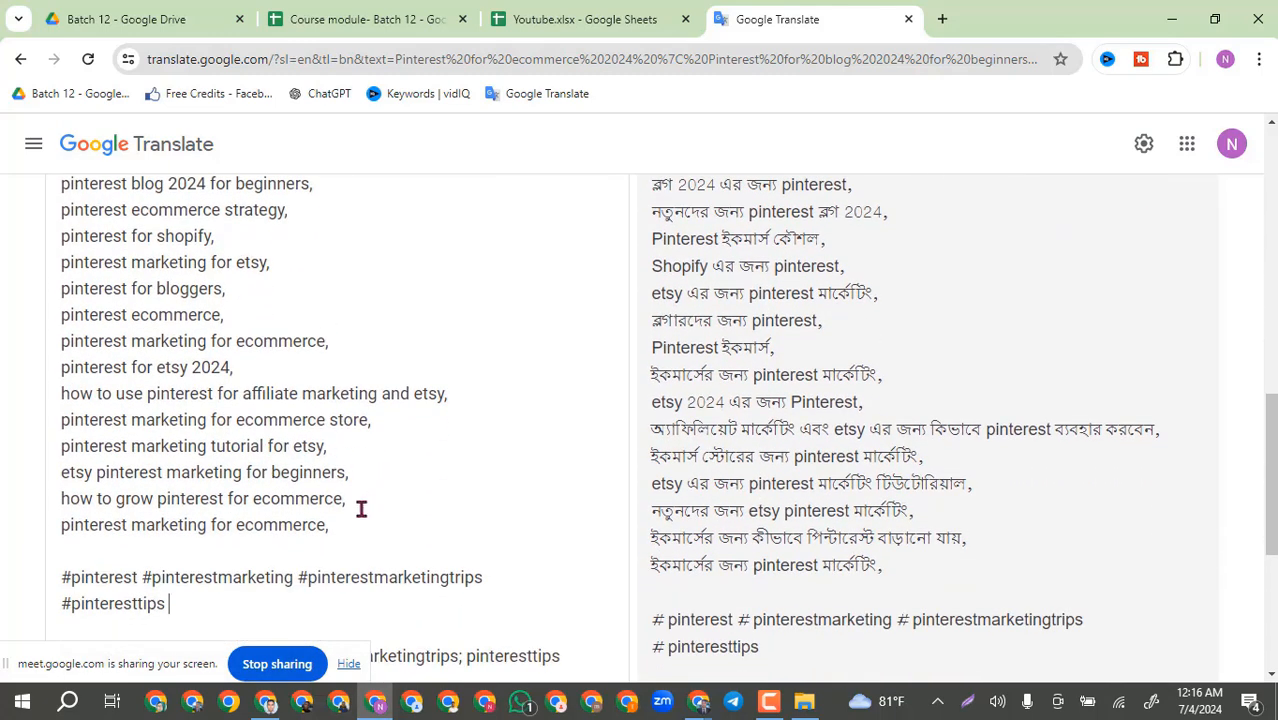
{"action": "scroll", "coordinate": [418, 454], "scroll_direction": "up", "scroll_amount": 2}
{"action": "scroll", "coordinate": [418, 454], "scroll_direction": "up", "scroll_amount": 3}
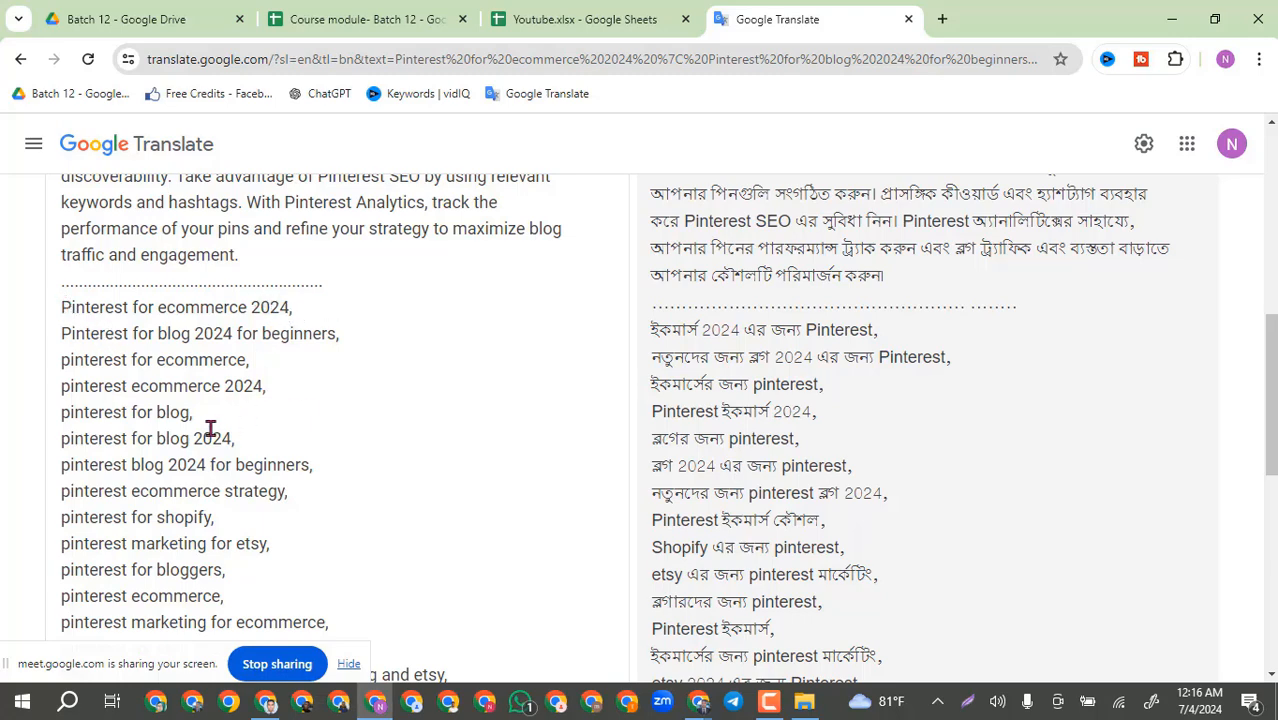
{"action": "scroll", "coordinate": [205, 427], "scroll_direction": "down", "scroll_amount": 2}
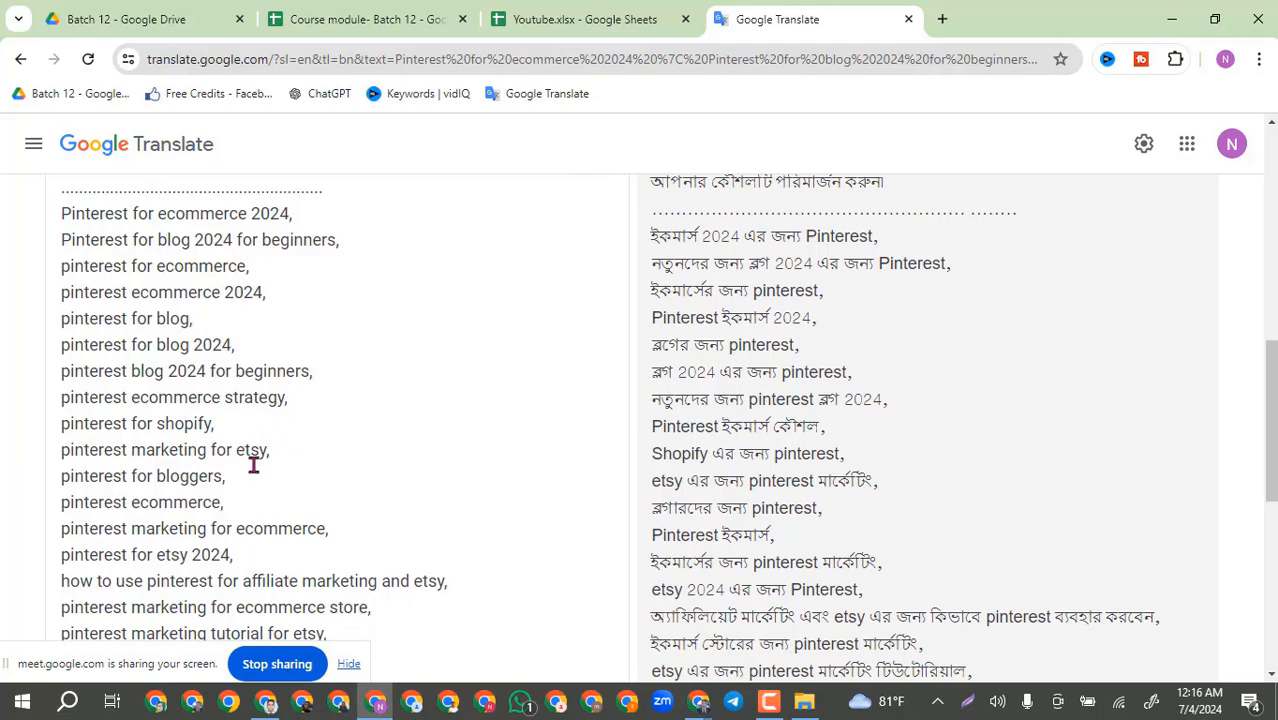
{"action": "scroll", "coordinate": [255, 458], "scroll_direction": "up", "scroll_amount": 4}
{"action": "scroll", "coordinate": [240, 408], "scroll_direction": "down", "scroll_amount": 4}
{"action": "left_click_drag", "start_coordinate": [66, 213], "coordinate": [338, 424]}
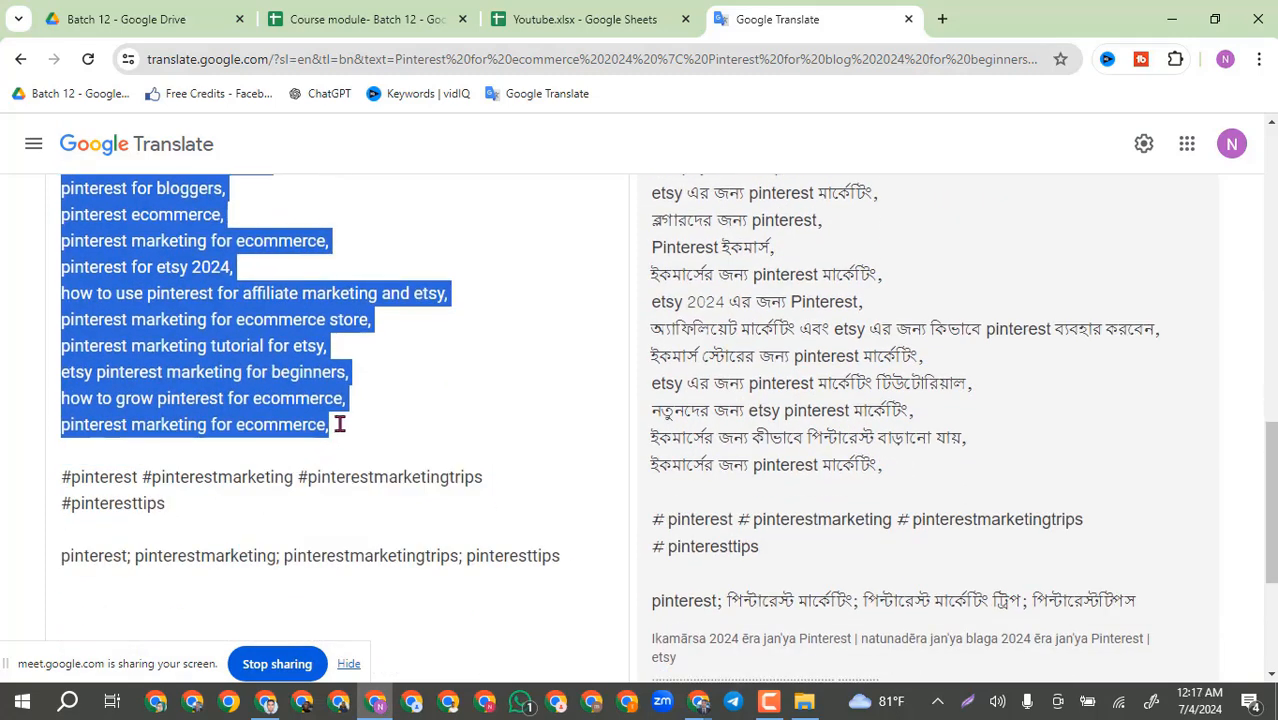
Step: Return to the YouTube Studio upload and paste the copied keyword list as the video's tags
{"action": "left_click", "coordinate": [266, 700]}
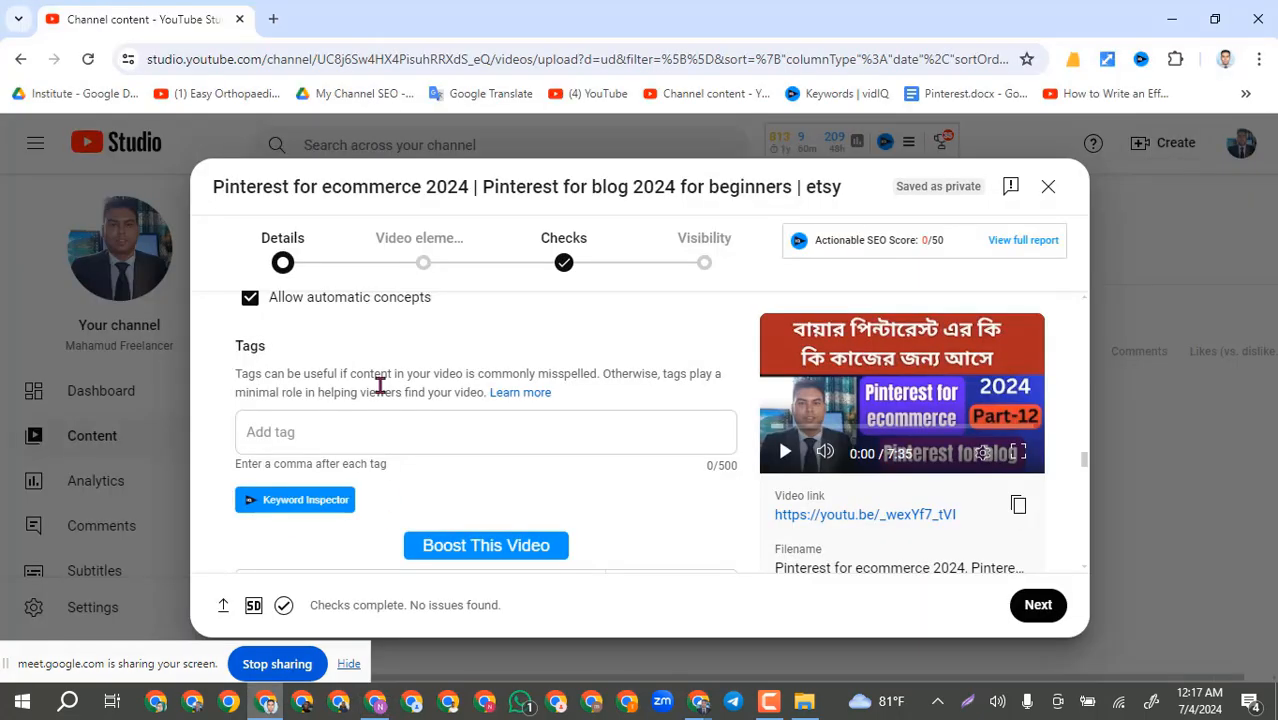
{"action": "left_click", "coordinate": [290, 432]}
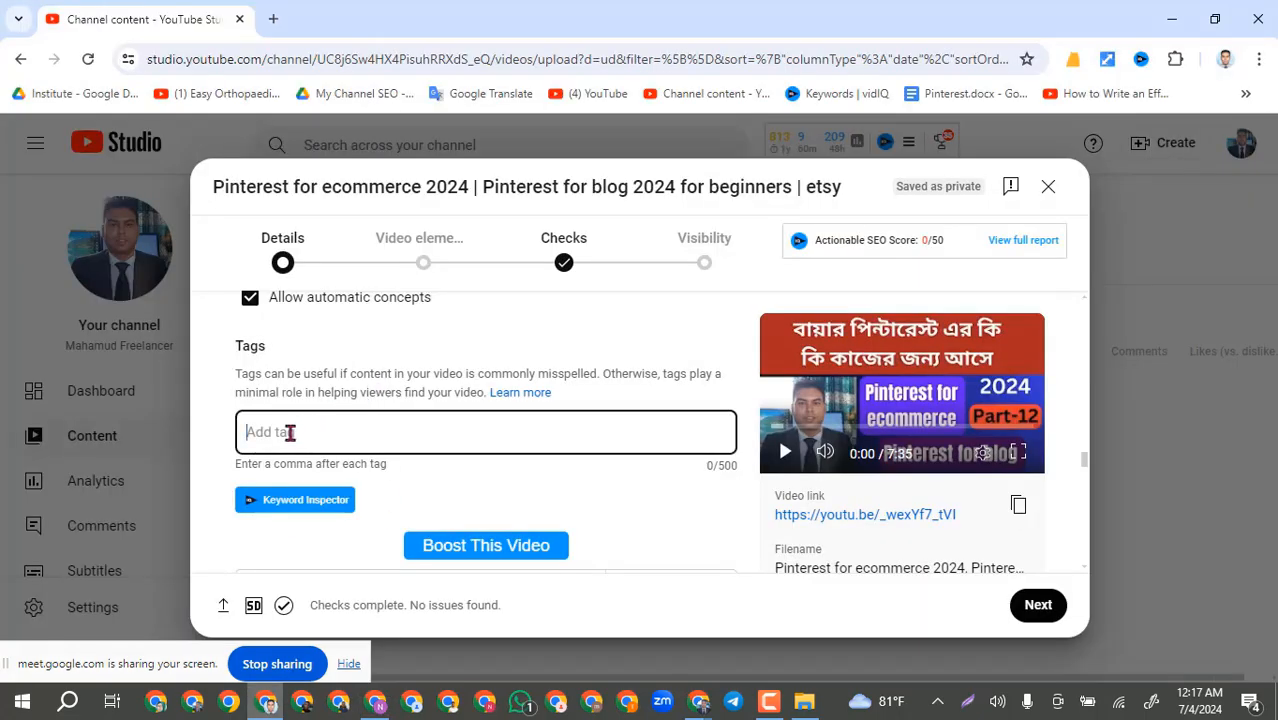
{"action": "key", "text": "ctrl+v"}
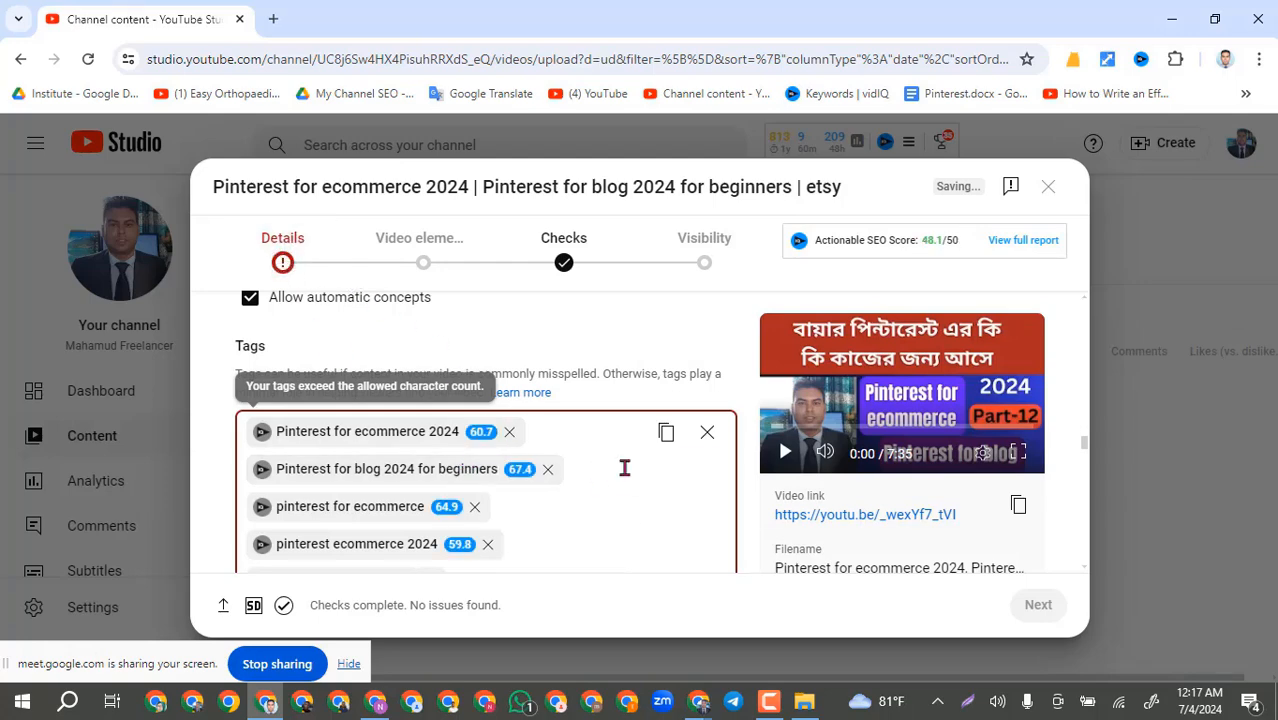
Step: Review the pasted tags, their keyword scores and the total length against the 500-character limit
{"action": "scroll", "coordinate": [578, 508], "scroll_direction": "down", "scroll_amount": 4}
{"action": "scroll", "coordinate": [578, 508], "scroll_direction": "down", "scroll_amount": 6}
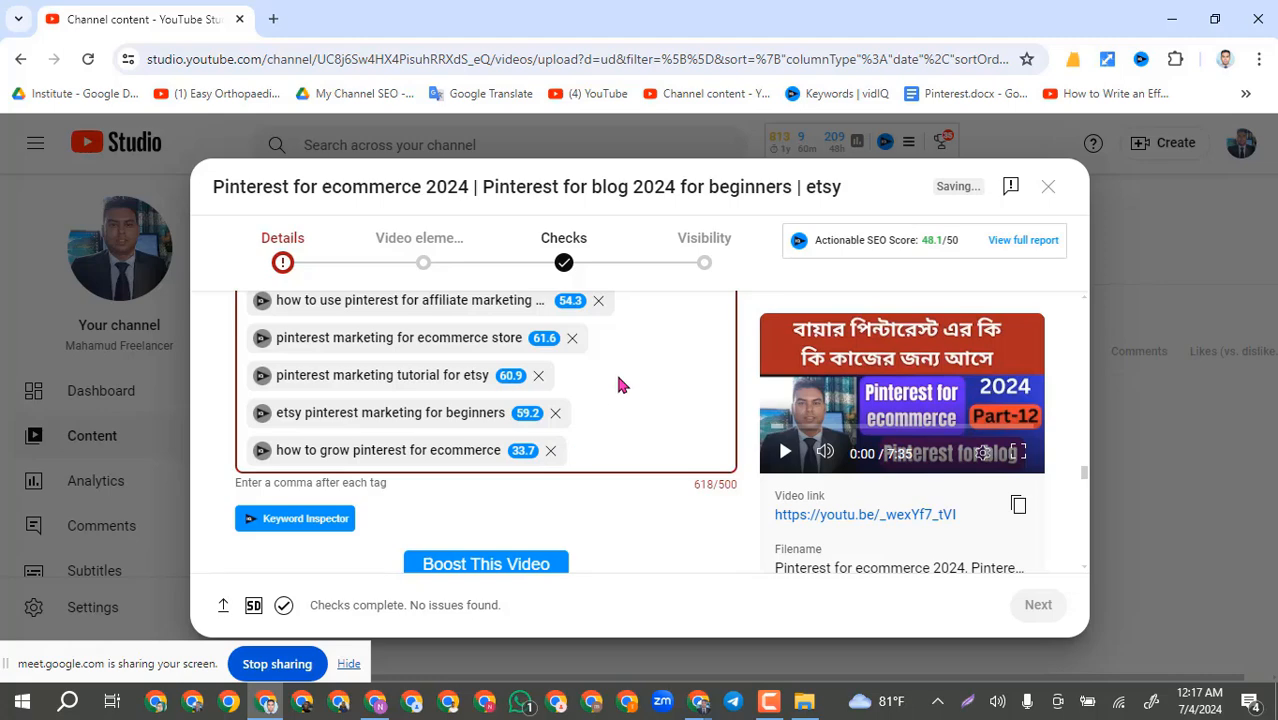
{"action": "scroll", "coordinate": [615, 370], "scroll_direction": "up", "scroll_amount": 1}
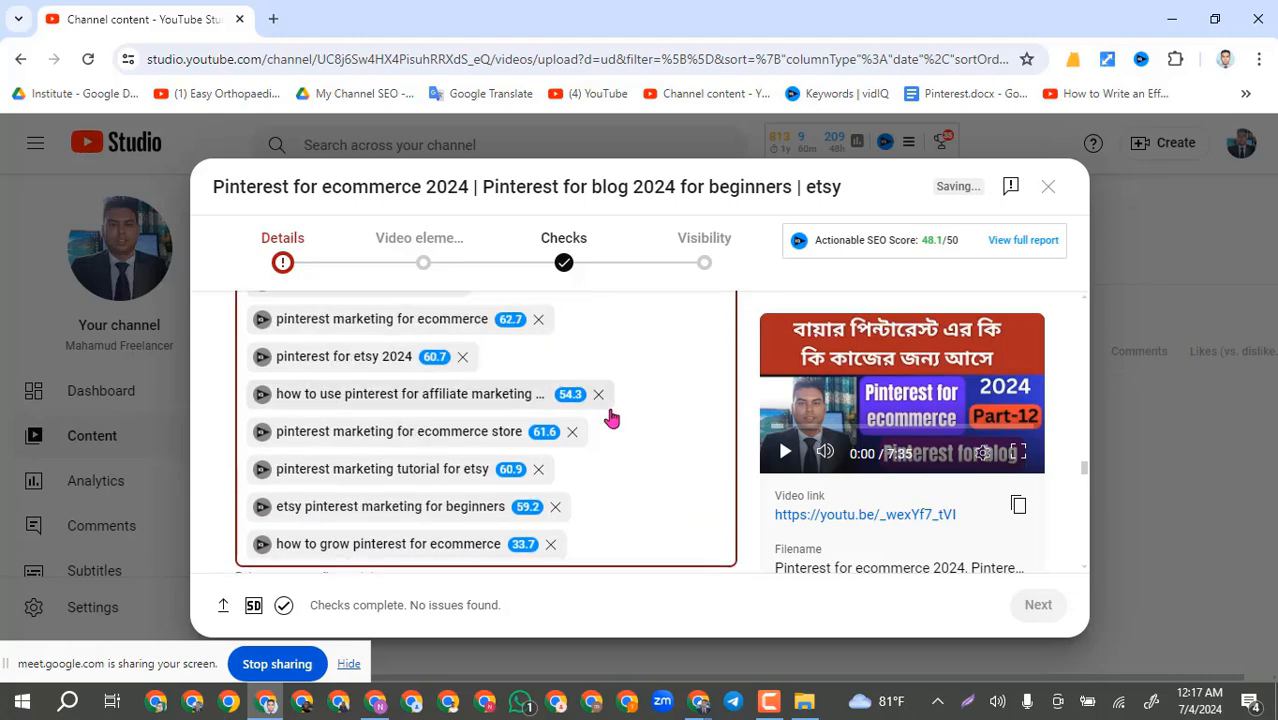
{"action": "scroll", "coordinate": [612, 418], "scroll_direction": "up", "scroll_amount": 1}
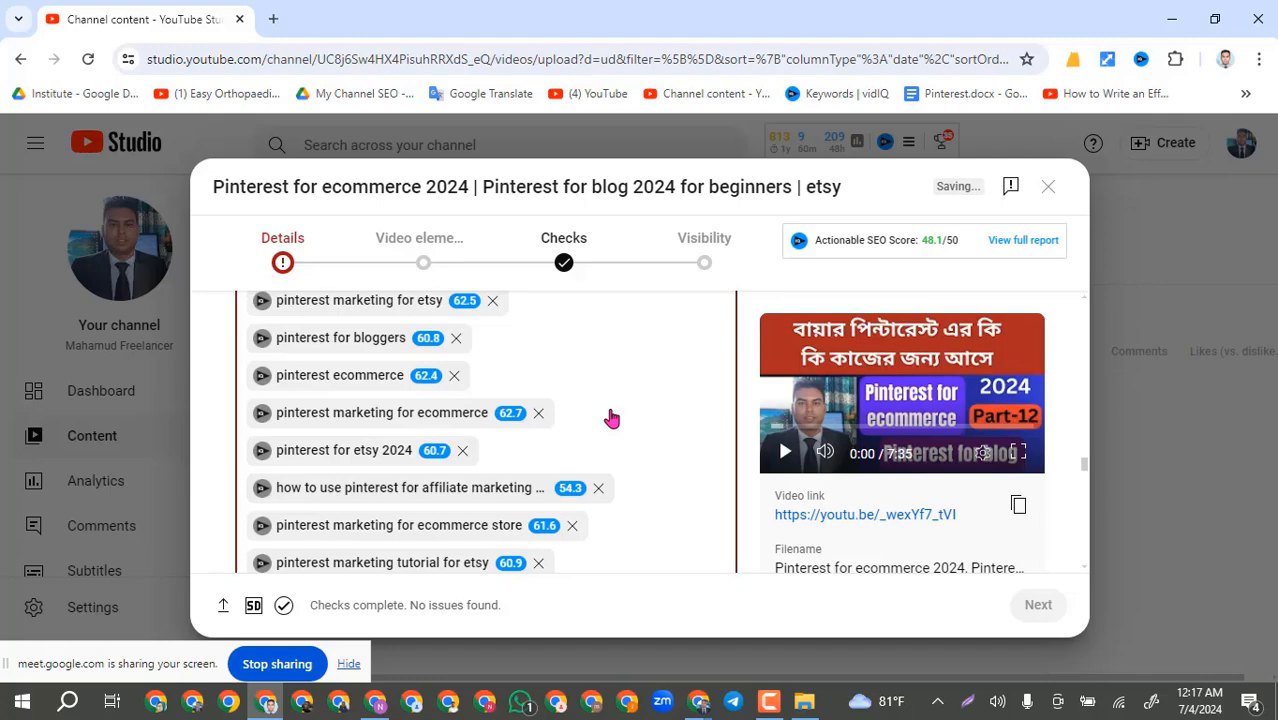
{"action": "scroll", "coordinate": [610, 418], "scroll_direction": "down", "scroll_amount": 3}
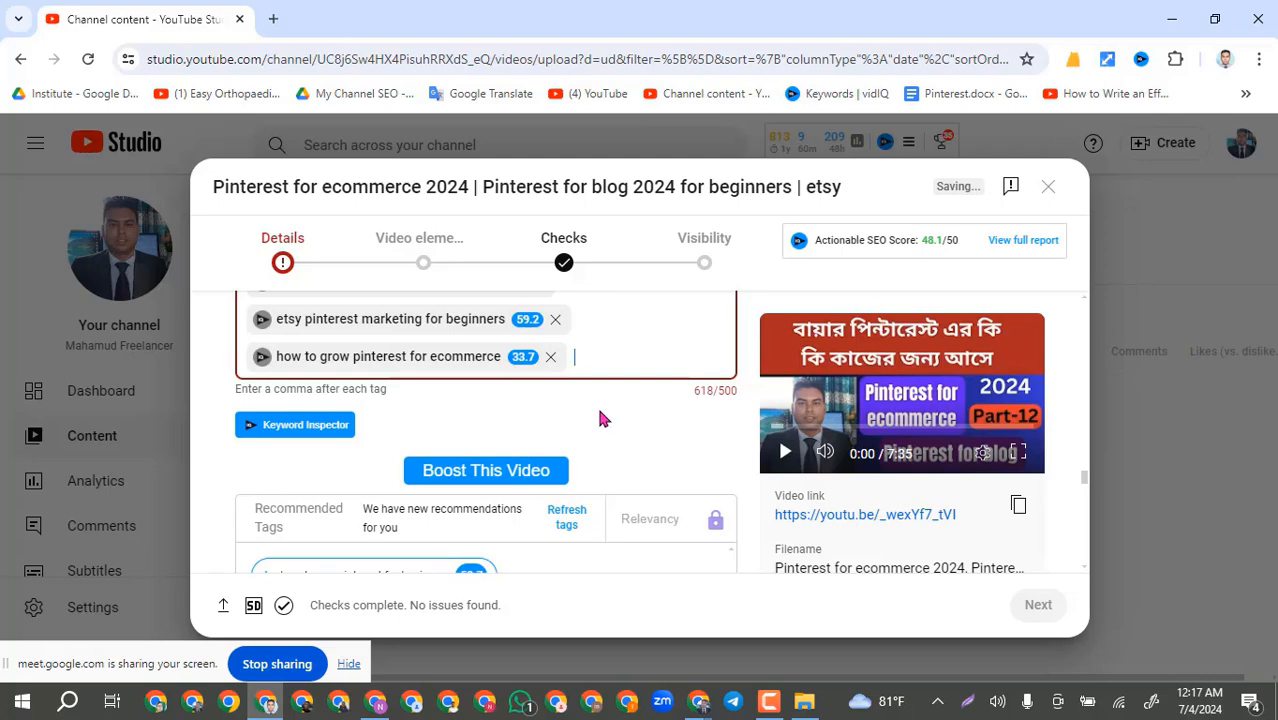
{"action": "scroll", "coordinate": [528, 443], "scroll_direction": "up", "scroll_amount": 3}
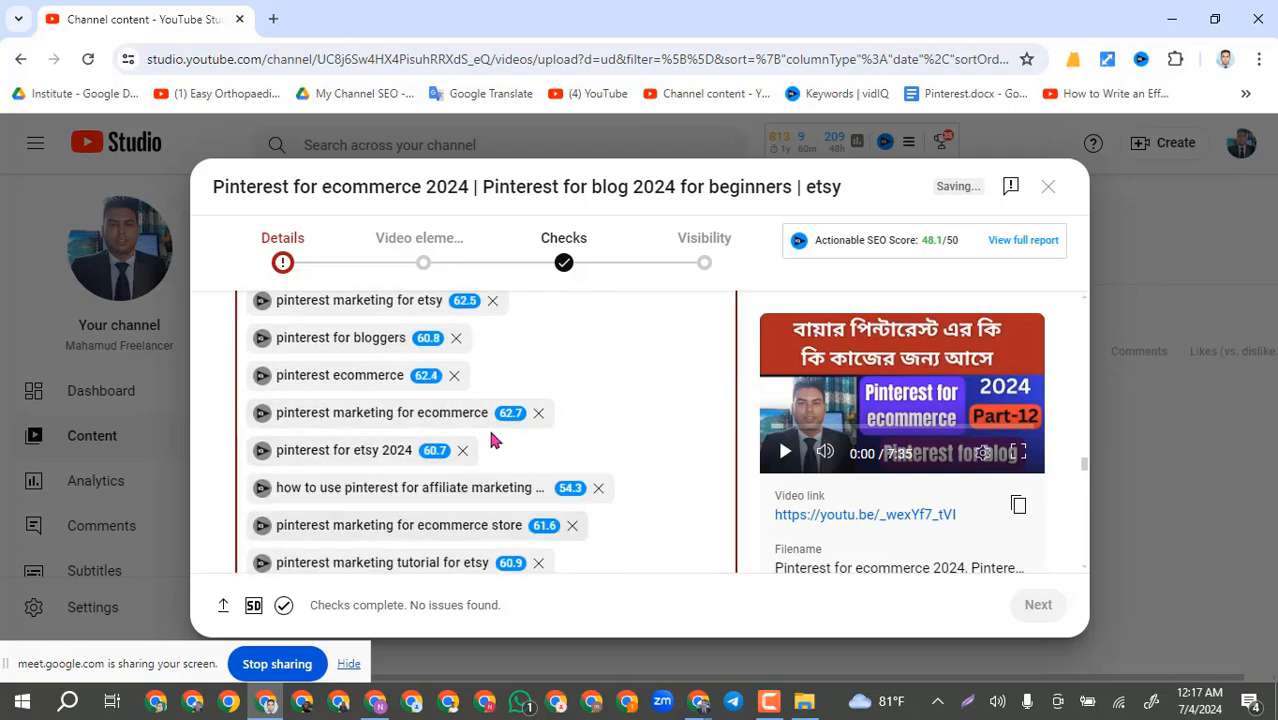
{"action": "scroll", "coordinate": [434, 491], "scroll_direction": "down", "scroll_amount": 1}
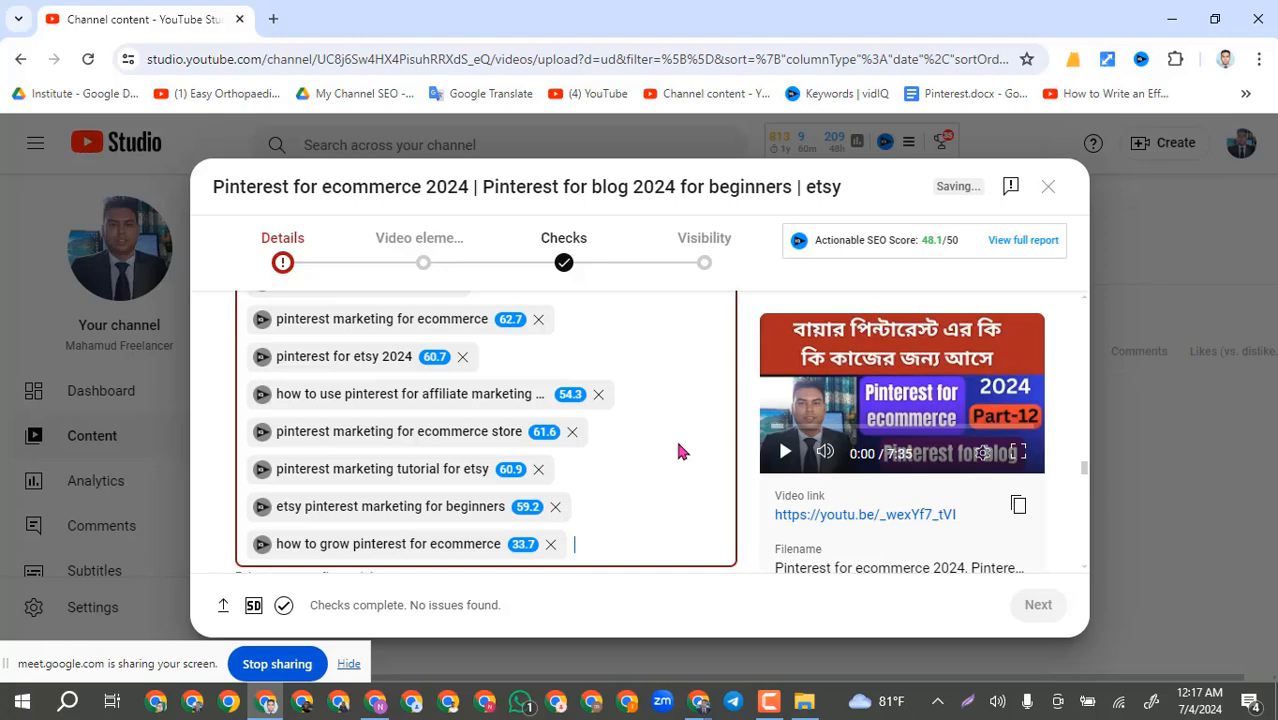
{"action": "scroll", "coordinate": [678, 452], "scroll_direction": "up", "scroll_amount": 2}
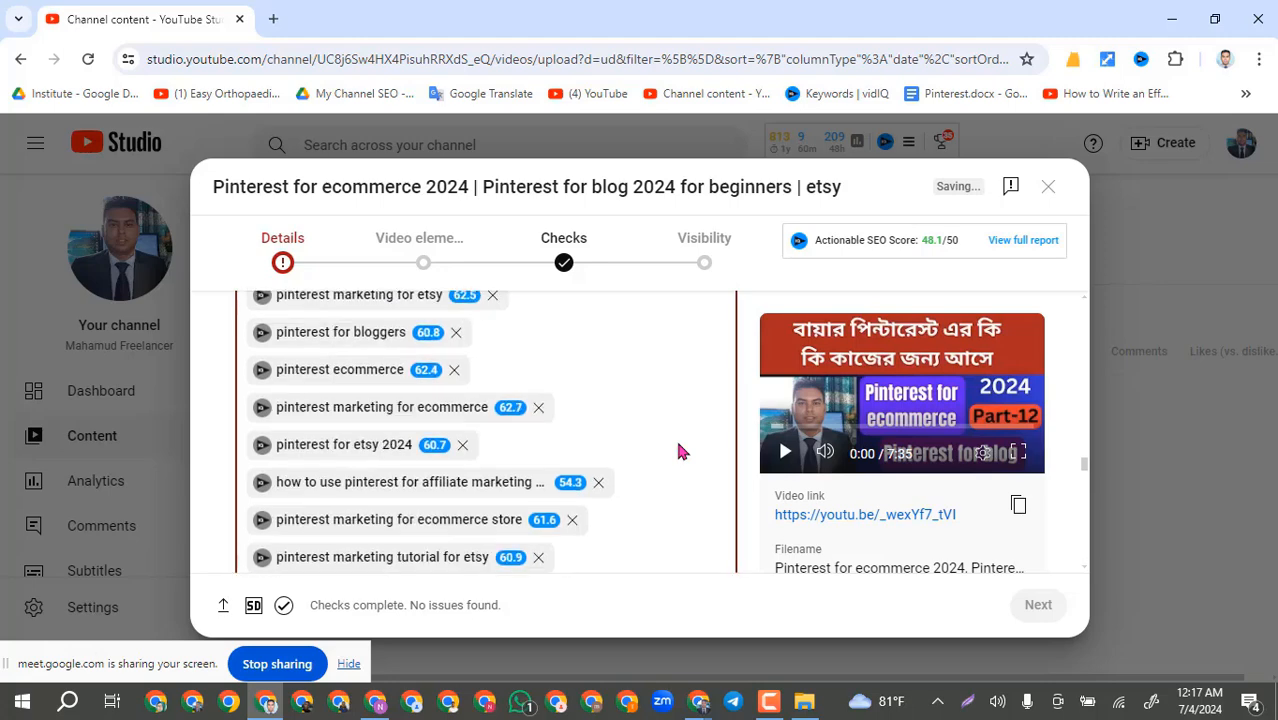
{"action": "scroll", "coordinate": [650, 450], "scroll_direction": "down", "scroll_amount": 2}
{"action": "scroll", "coordinate": [622, 434], "scroll_direction": "up", "scroll_amount": 2}
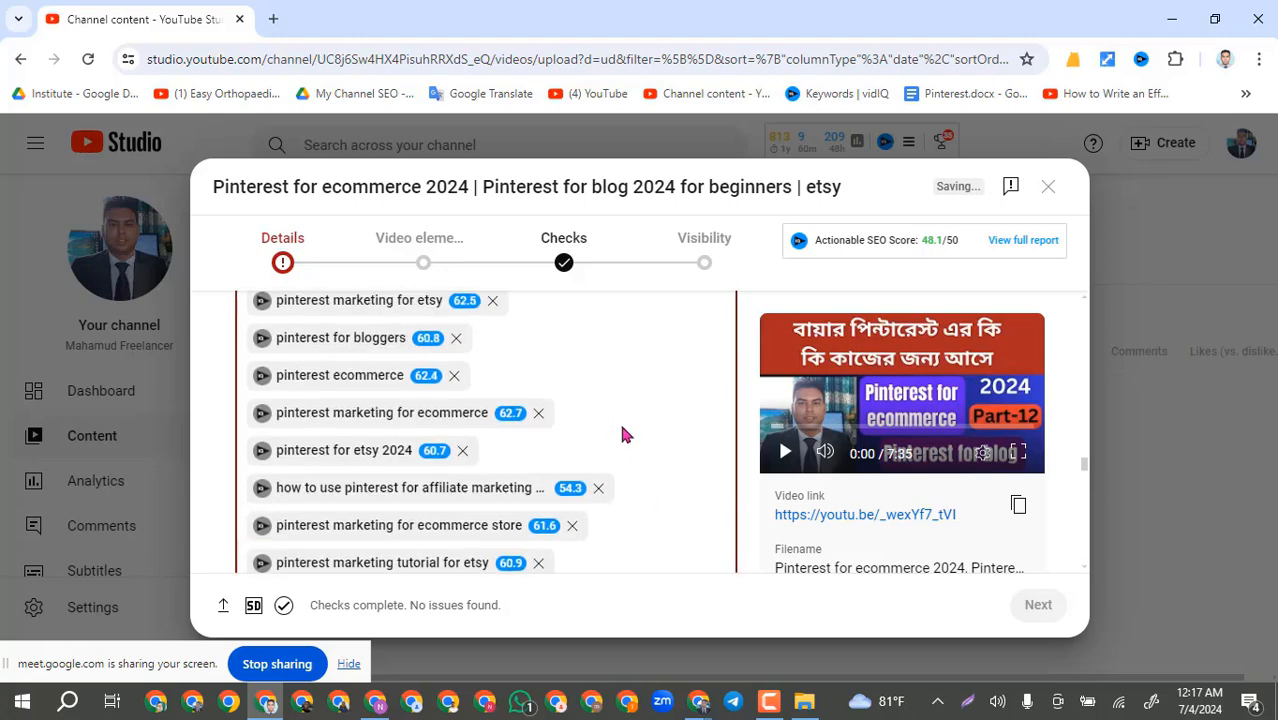
Step: Remove the tags "pinterest marketing for ecommerce", "pinterest ecommerce" and "pinterest for bloggers" from the video
{"action": "left_click", "coordinate": [538, 414]}
{"action": "scroll", "coordinate": [508, 405], "scroll_direction": "up", "scroll_amount": 10}
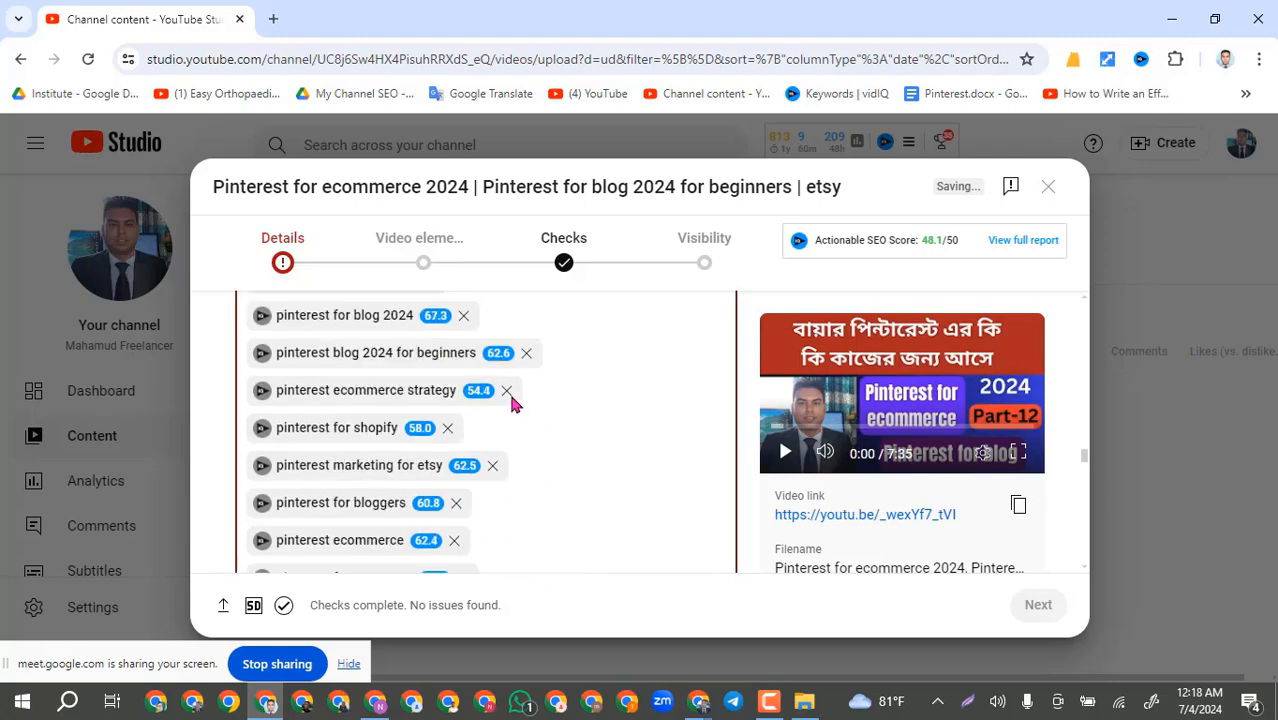
{"action": "scroll", "coordinate": [420, 452], "scroll_direction": "down", "scroll_amount": 3}
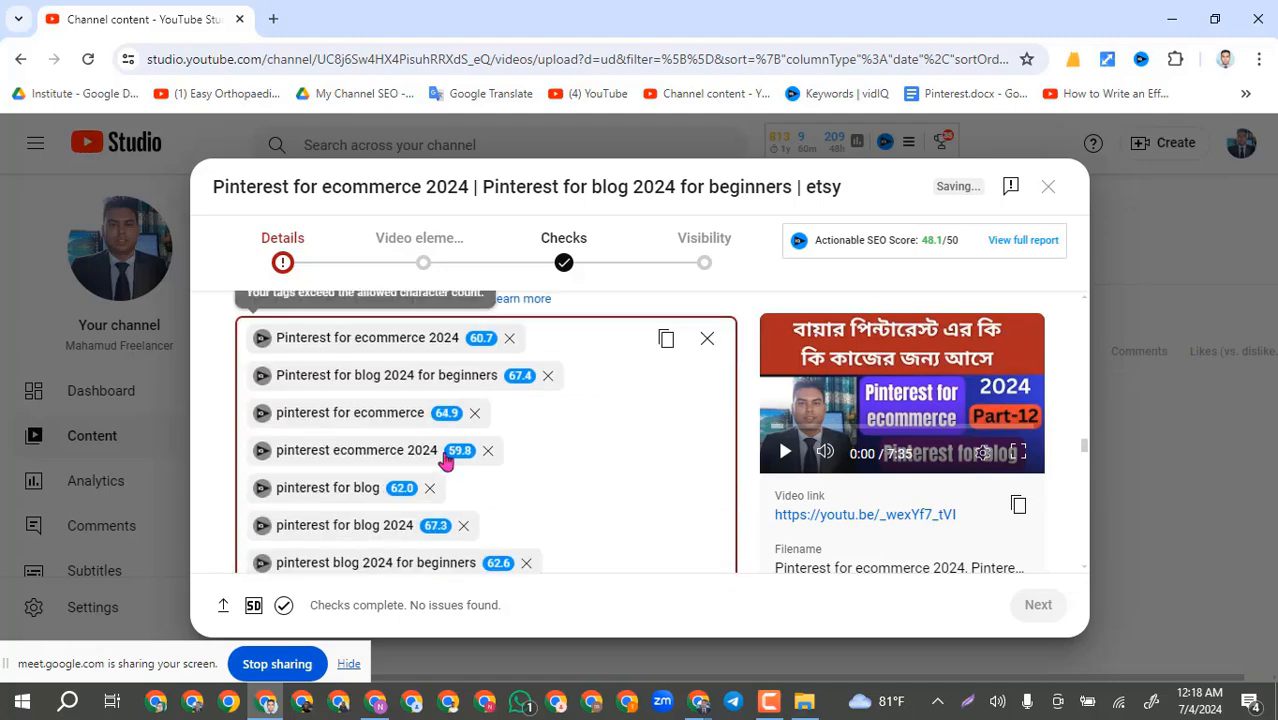
{"action": "scroll", "coordinate": [405, 410], "scroll_direction": "down", "scroll_amount": 5}
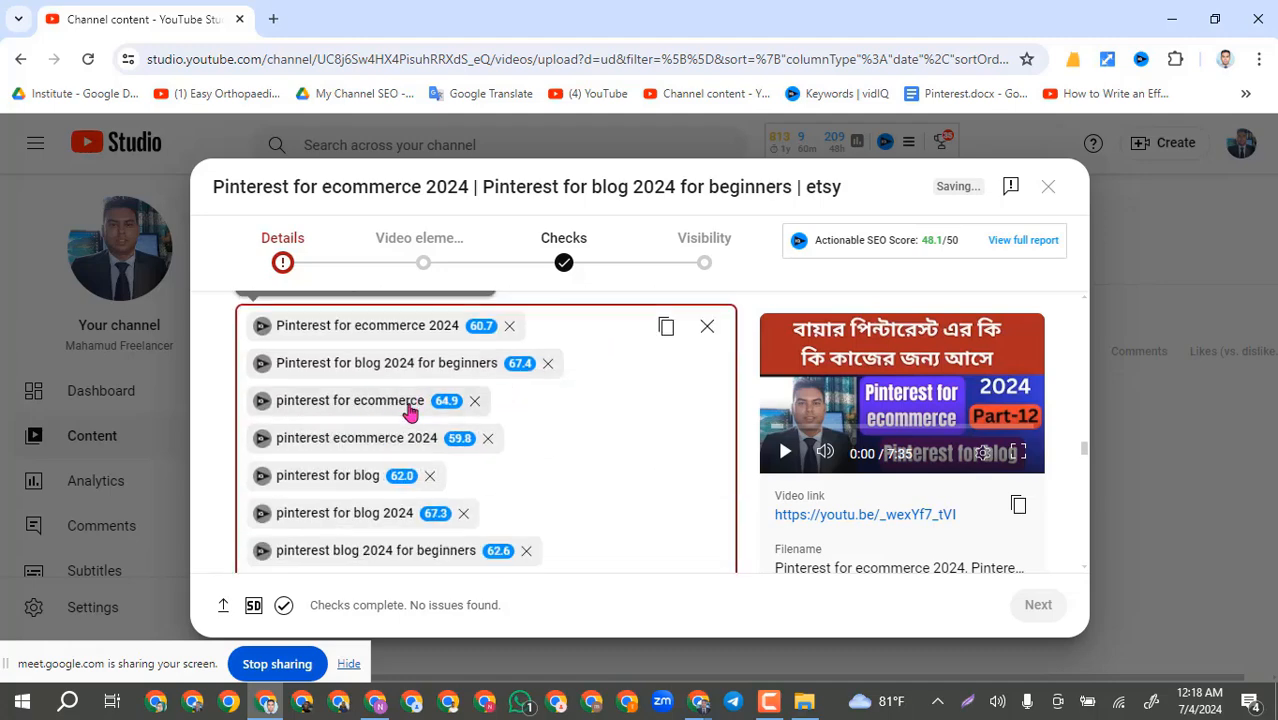
{"action": "scroll", "coordinate": [479, 408], "scroll_direction": "up", "scroll_amount": 5}
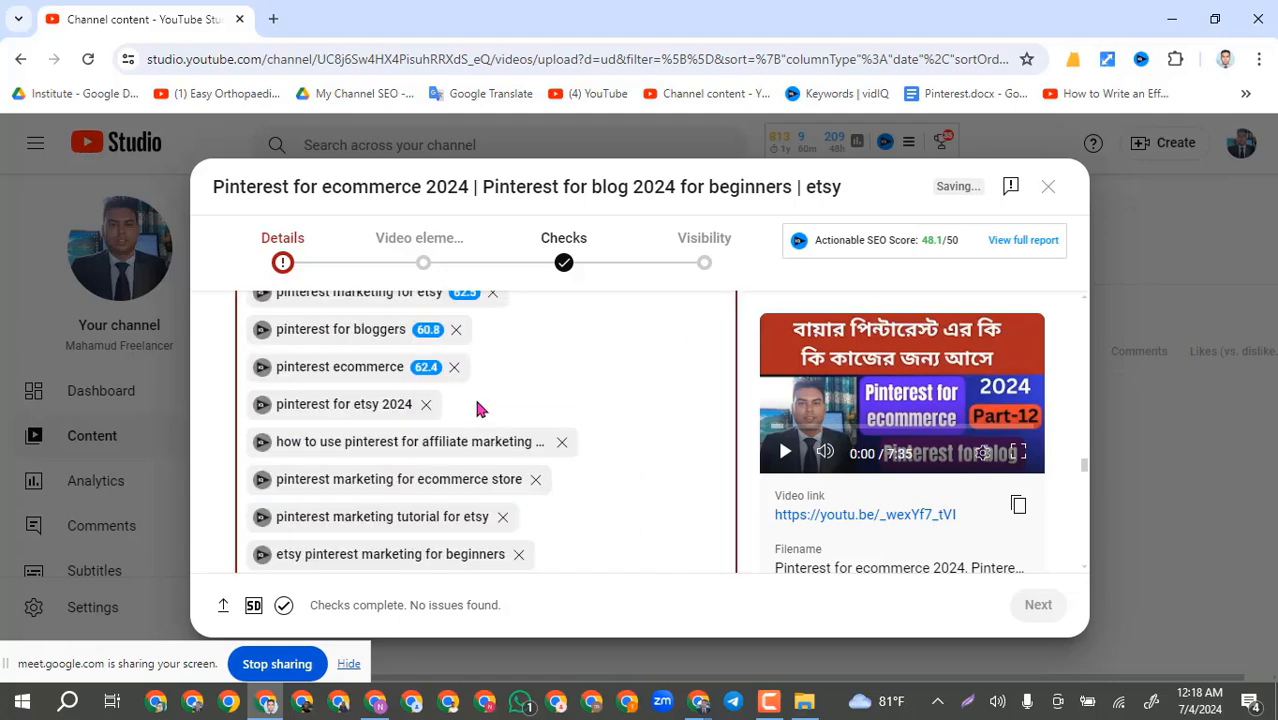
{"action": "scroll", "coordinate": [479, 410], "scroll_direction": "down", "scroll_amount": 3}
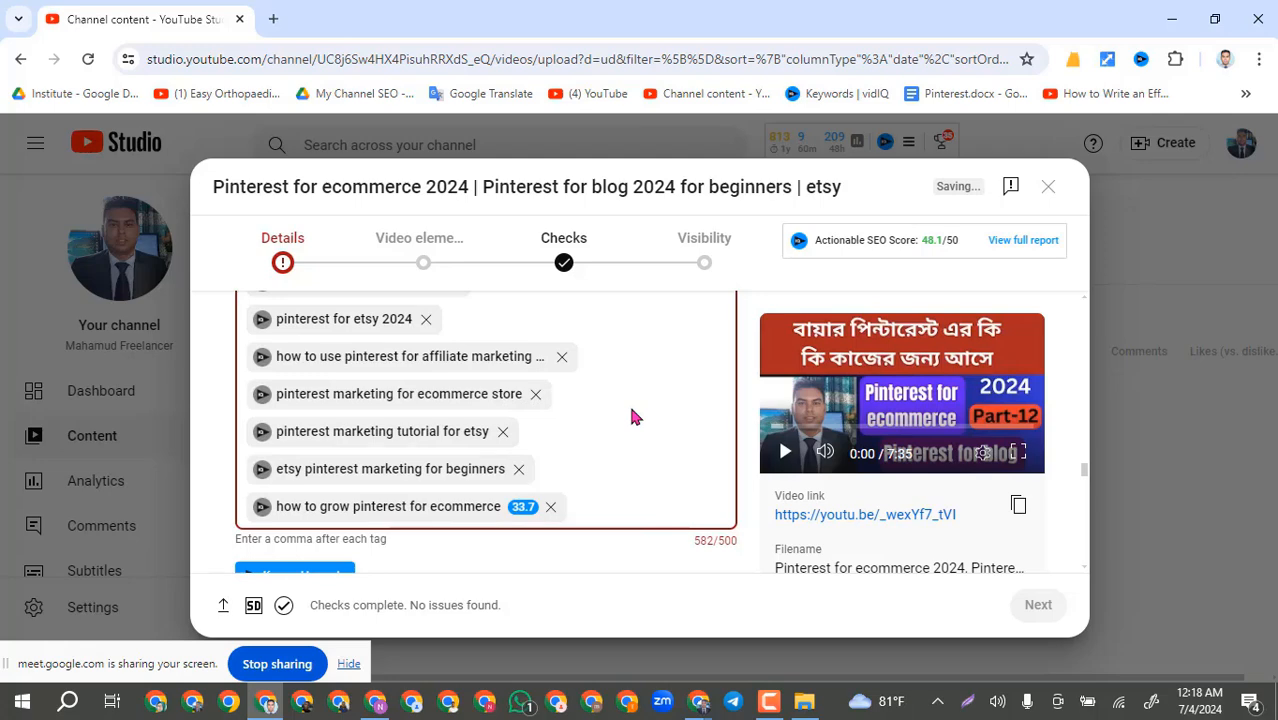
{"action": "scroll", "coordinate": [632, 415], "scroll_direction": "up", "scroll_amount": 2}
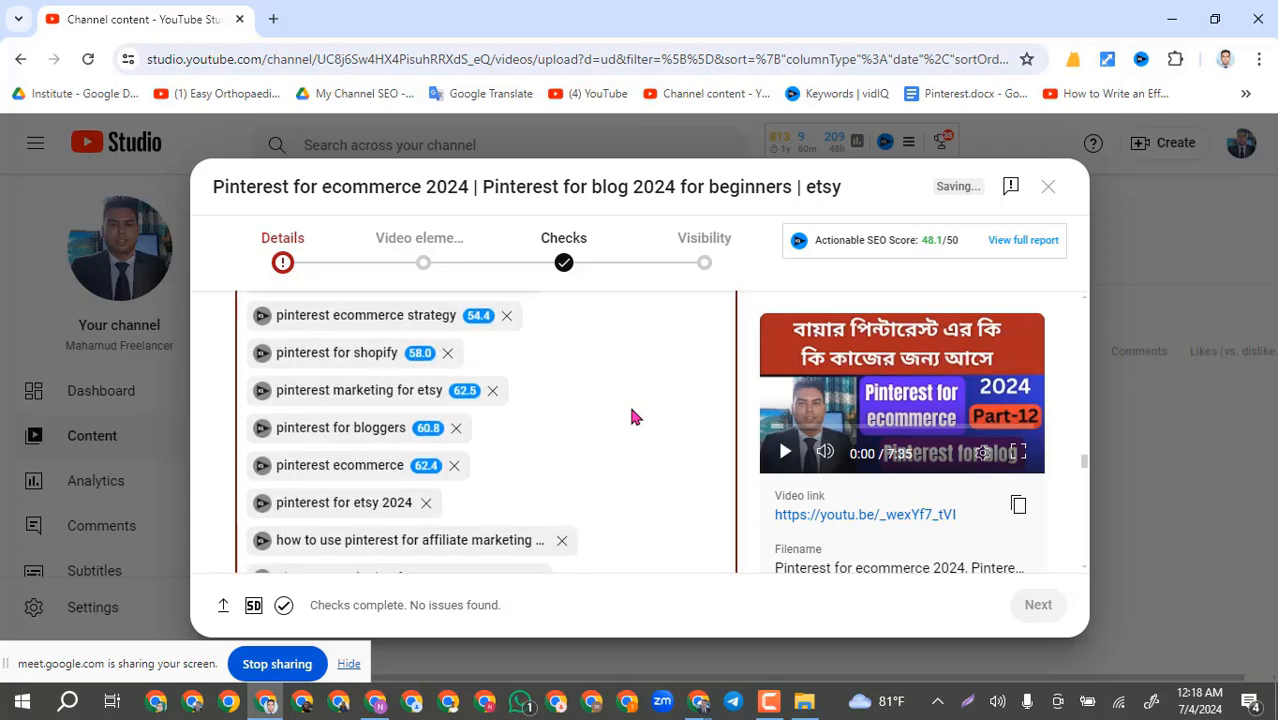
{"action": "left_click", "coordinate": [454, 470]}
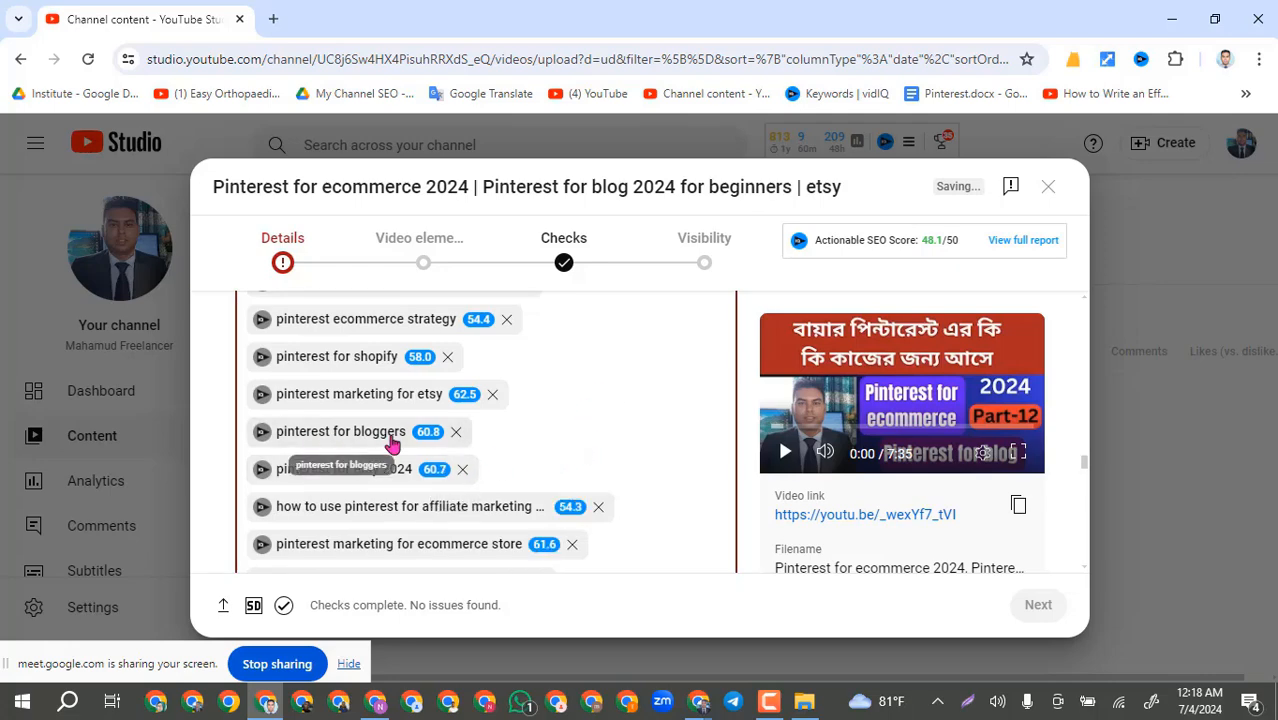
{"action": "left_click", "coordinate": [455, 432]}
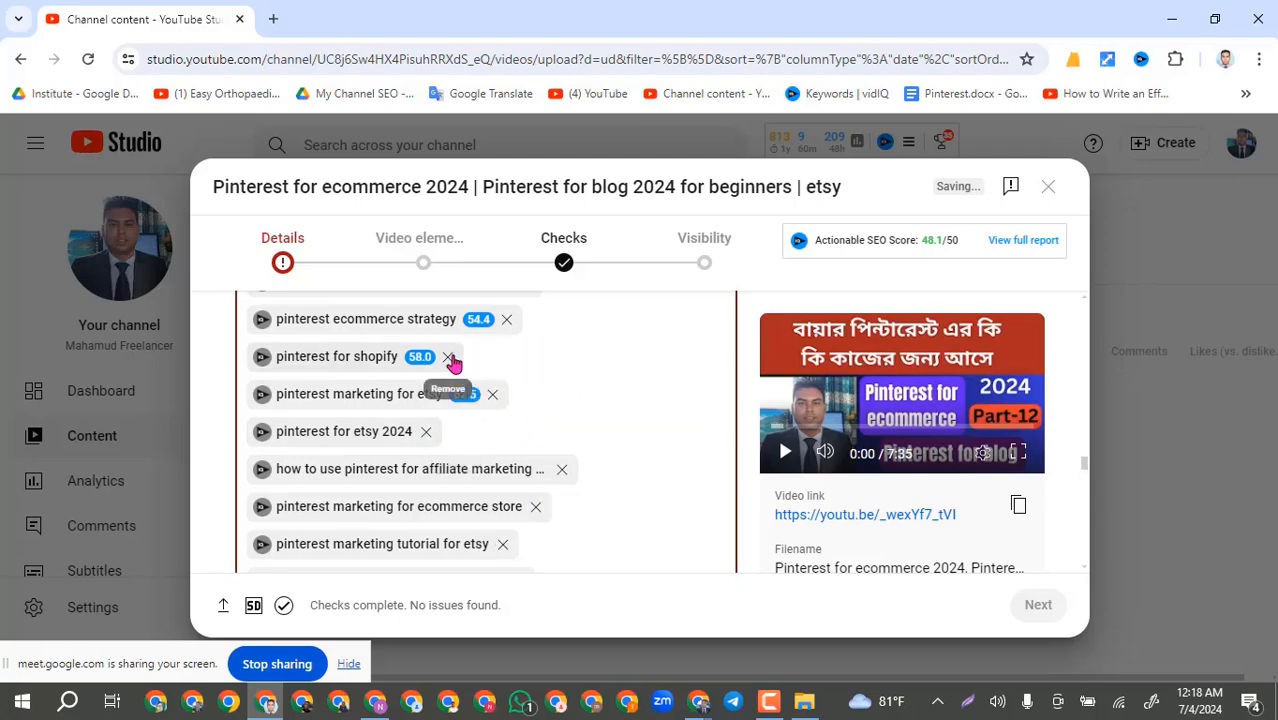
{"action": "scroll", "coordinate": [453, 363], "scroll_direction": "up", "scroll_amount": 1}
{"action": "scroll", "coordinate": [646, 394], "scroll_direction": "up", "scroll_amount": 1}
{"action": "scroll", "coordinate": [638, 394], "scroll_direction": "down", "scroll_amount": 2}
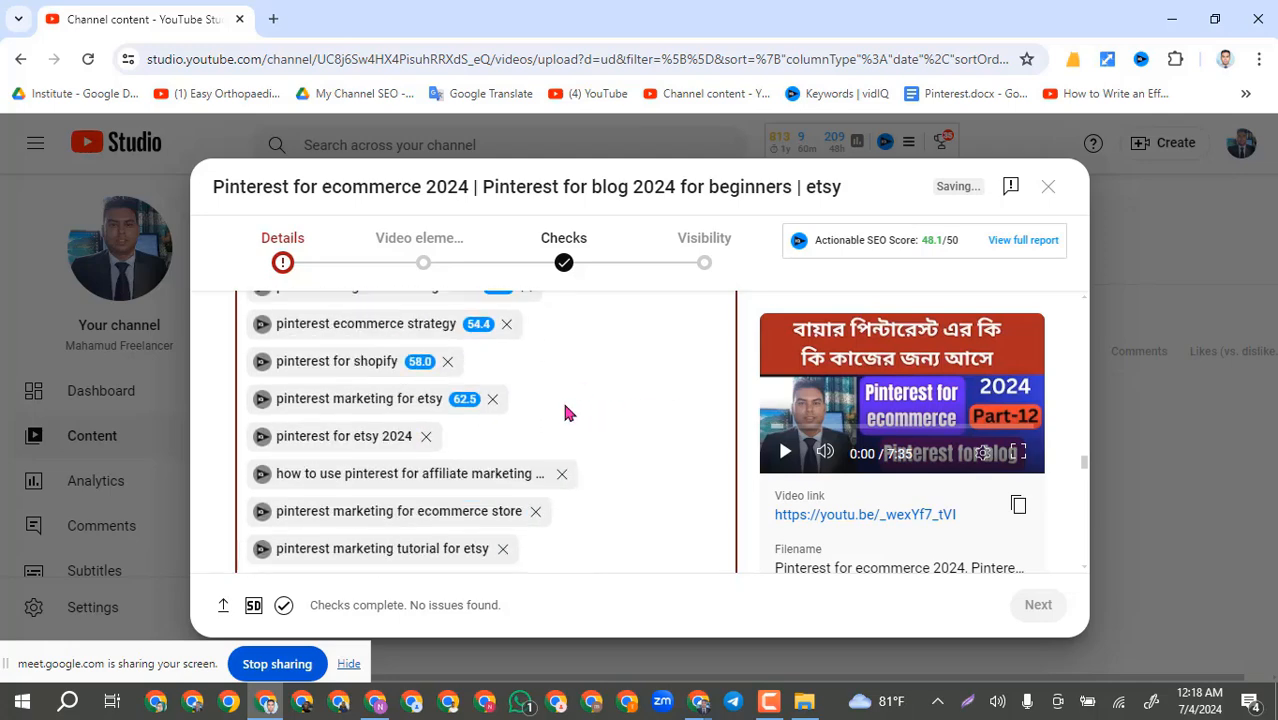
Step: Remove the tags "pinterest for shopify" and "pinterest ecommerce strategy" and check the total tag length against the 500-character limit
{"action": "left_click", "coordinate": [447, 361]}
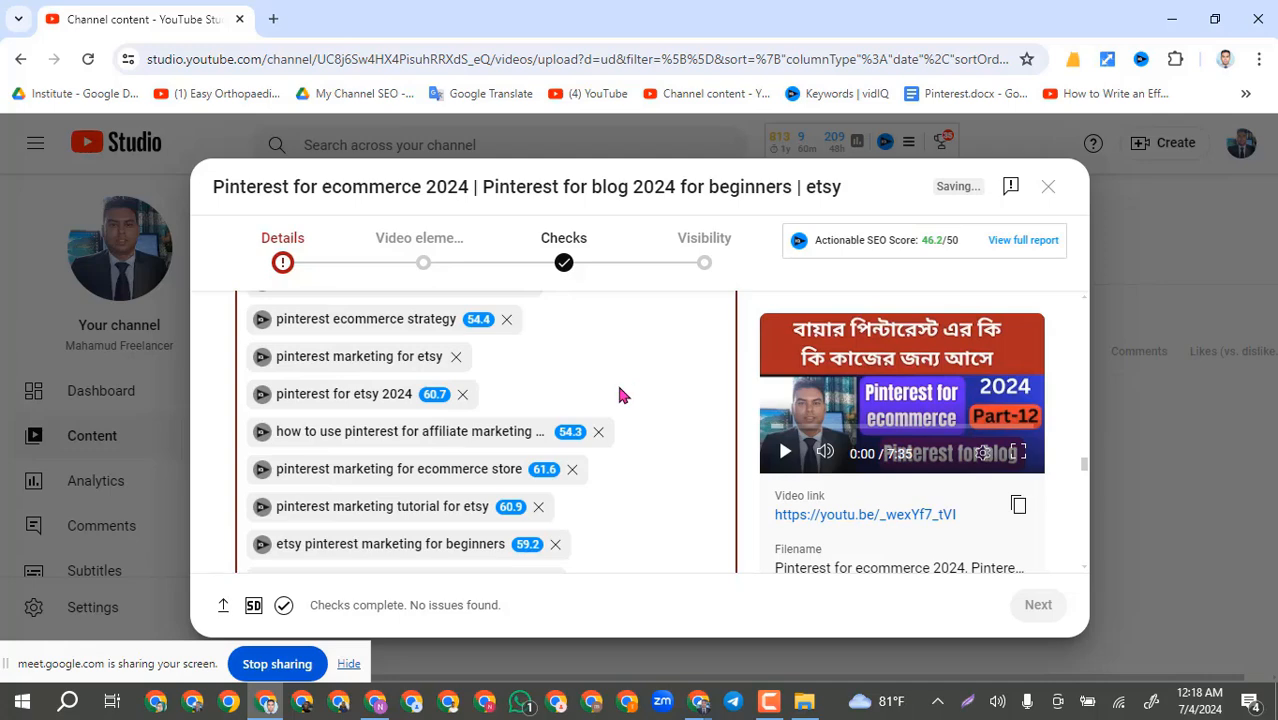
{"action": "scroll", "coordinate": [516, 388], "scroll_direction": "up", "scroll_amount": 1}
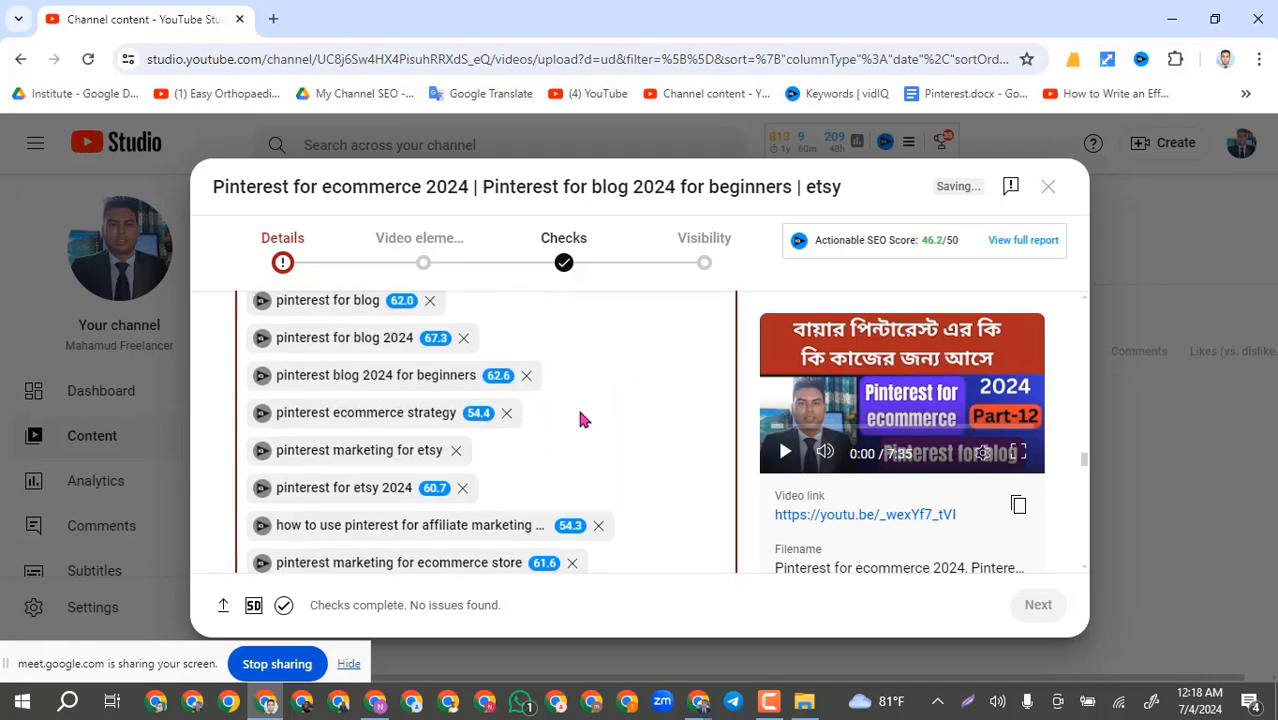
{"action": "left_click", "coordinate": [508, 415]}
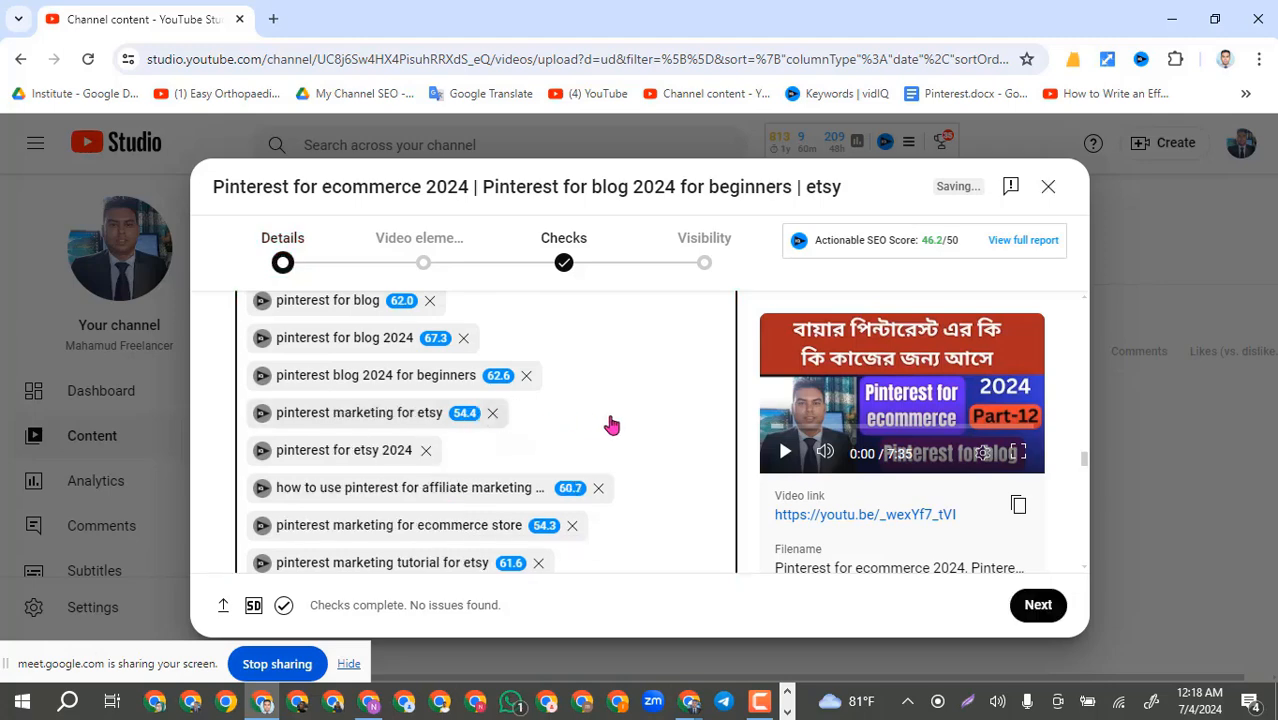
{"action": "scroll", "coordinate": [624, 424], "scroll_direction": "down", "scroll_amount": 2}
{"action": "scroll", "coordinate": [643, 459], "scroll_direction": "down", "scroll_amount": 2}
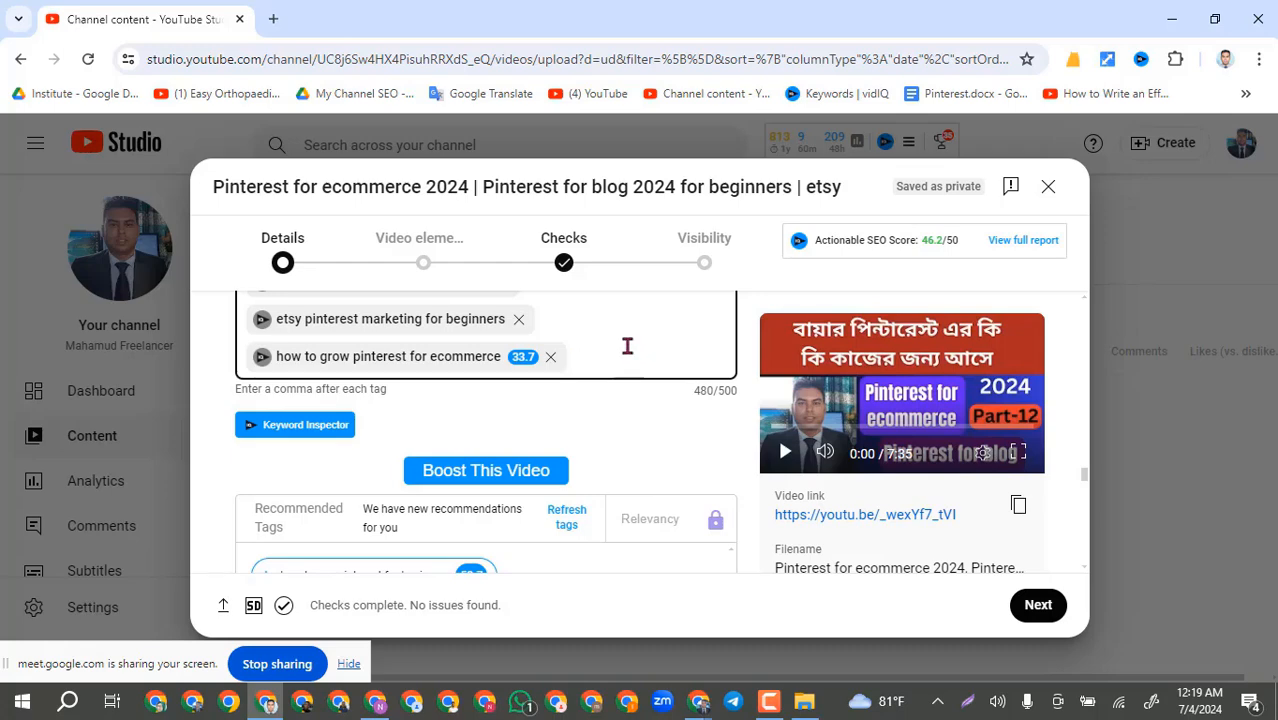
{"action": "scroll", "coordinate": [638, 350], "scroll_direction": "up", "scroll_amount": 2}
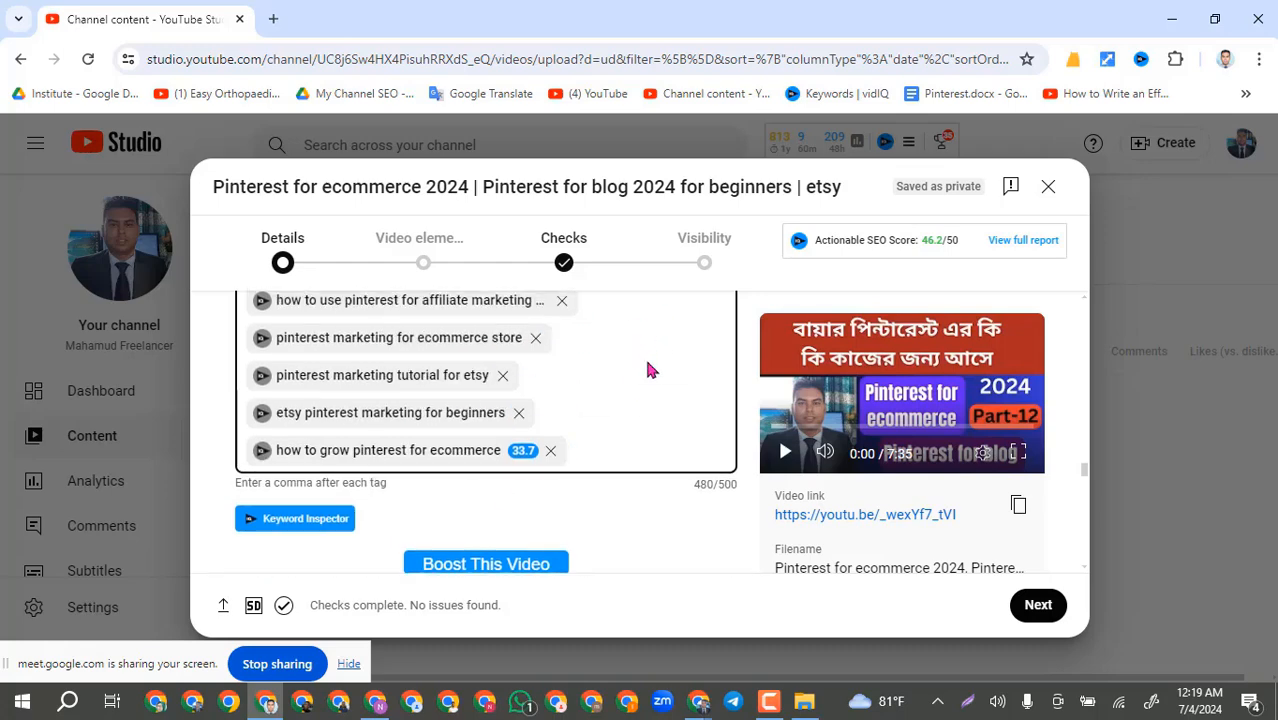
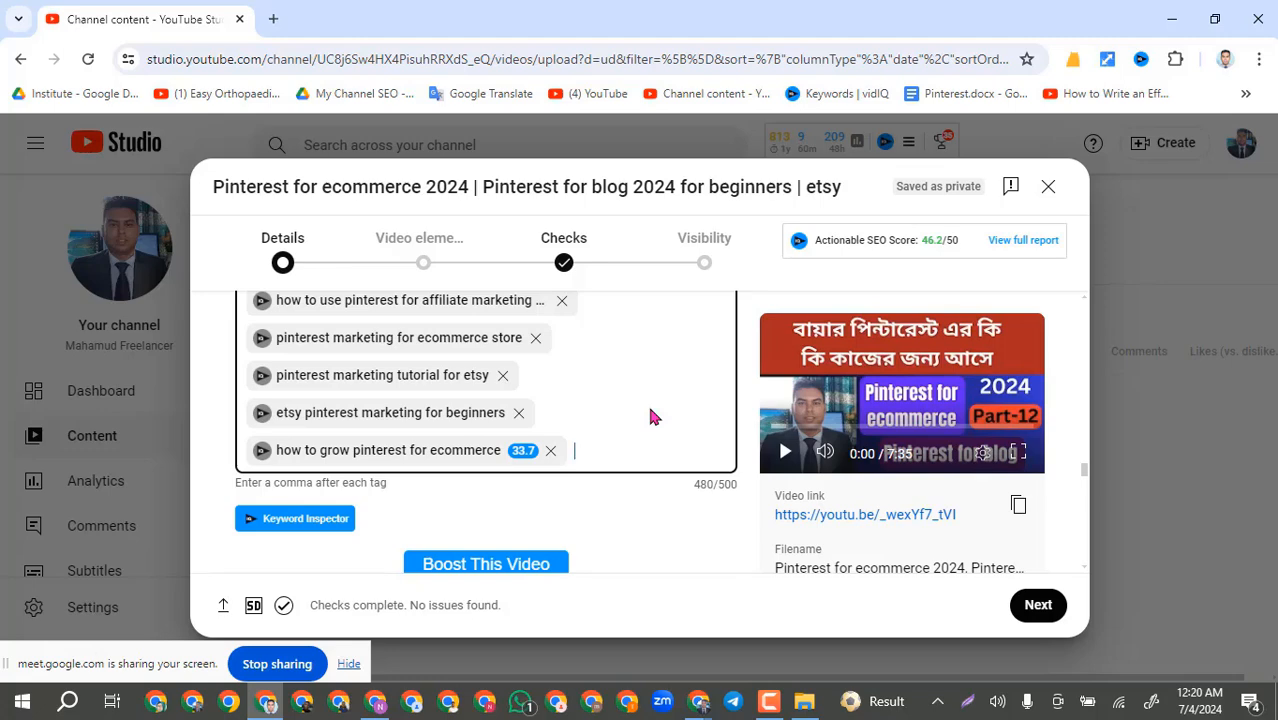
Step: Try adding the channel name as an extra tag, and remove it again
{"action": "type", "text": "mahamu"}
{"action": "type", "text": "d free"}
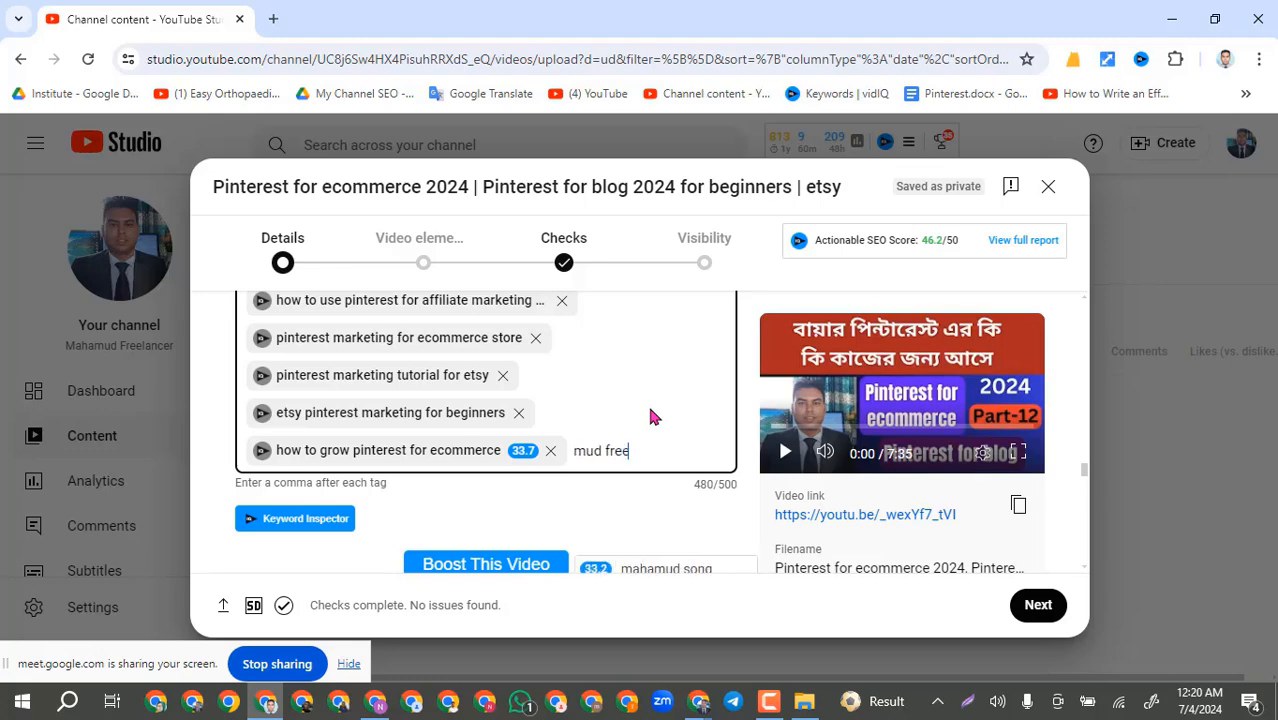
{"action": "type", "text": "lancer"}
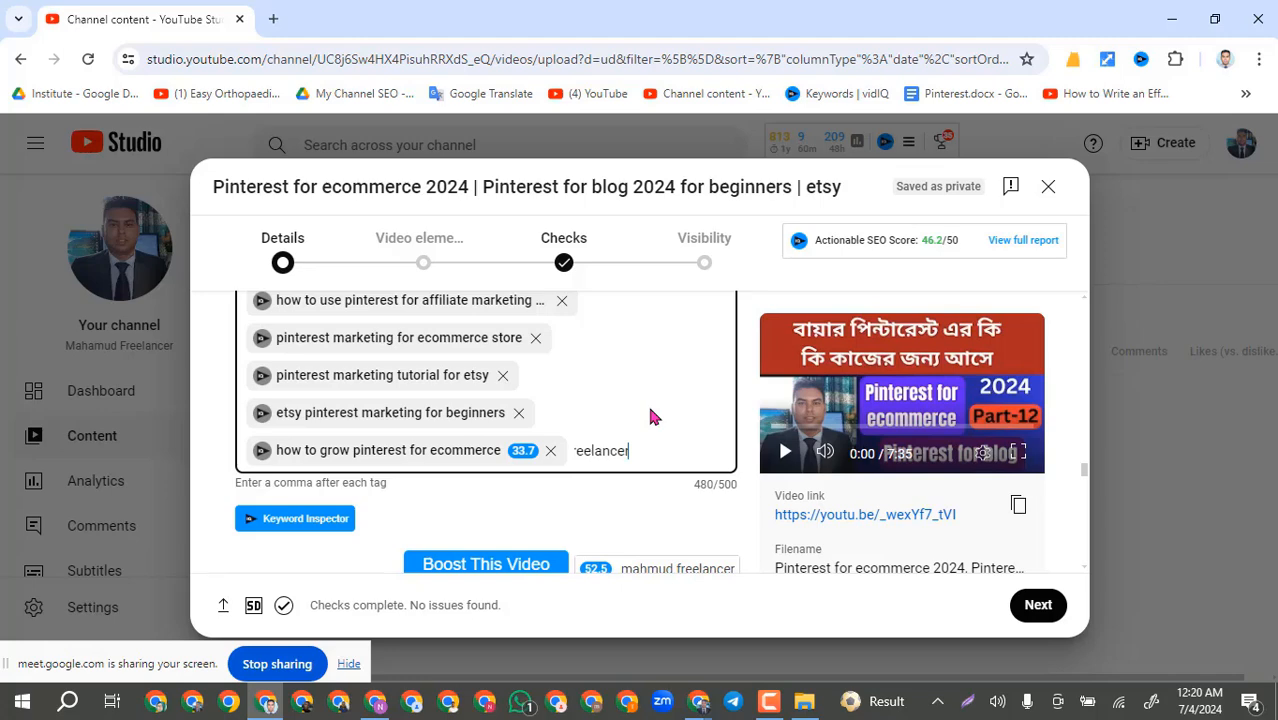
{"action": "key", "text": "Return"}
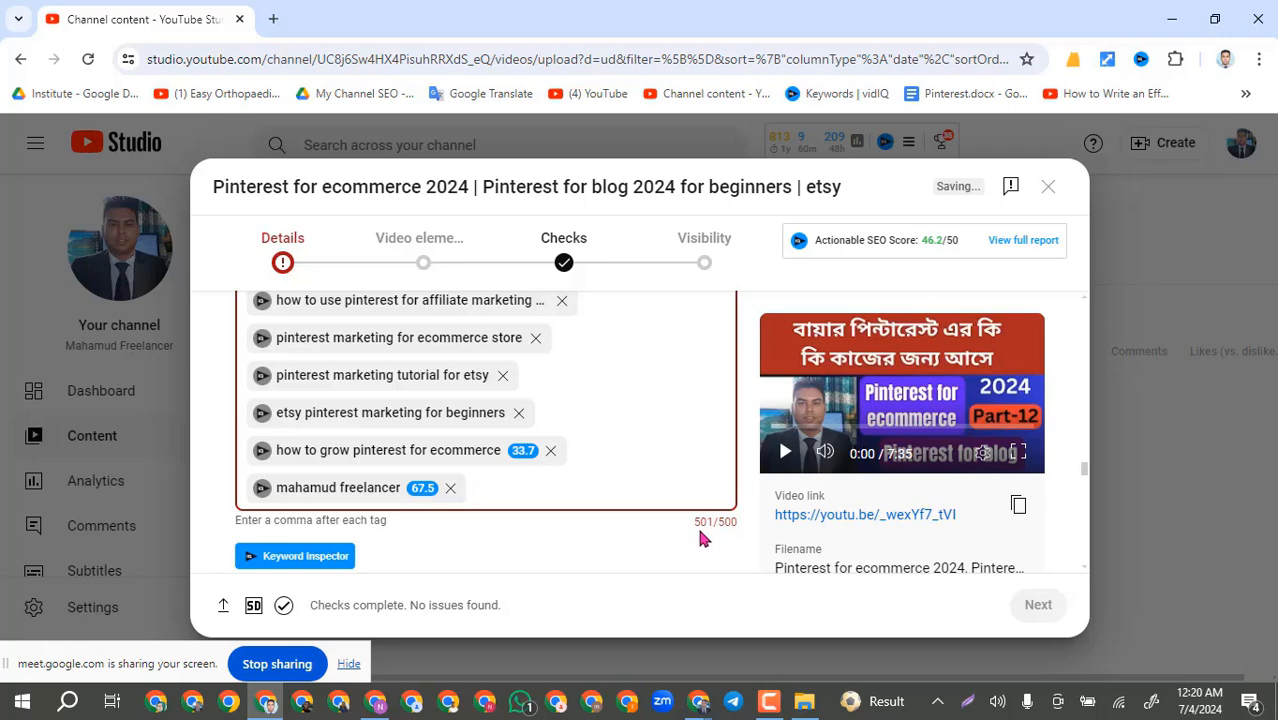
{"action": "left_click", "coordinate": [450, 487]}
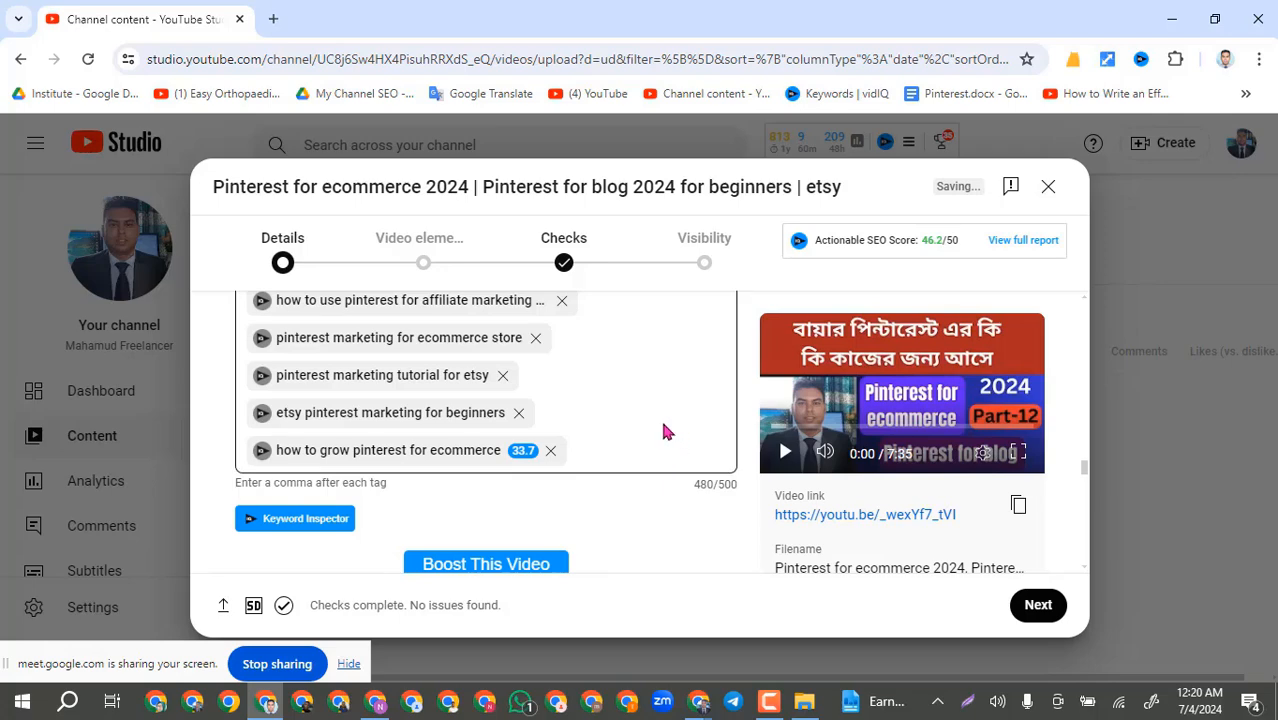
Step: Keep the remaining license and comment settings as they are and continue to the Video elements stage
{"action": "scroll", "coordinate": [665, 425], "scroll_direction": "down", "scroll_amount": 6}
{"action": "scroll", "coordinate": [636, 467], "scroll_direction": "down", "scroll_amount": 10}
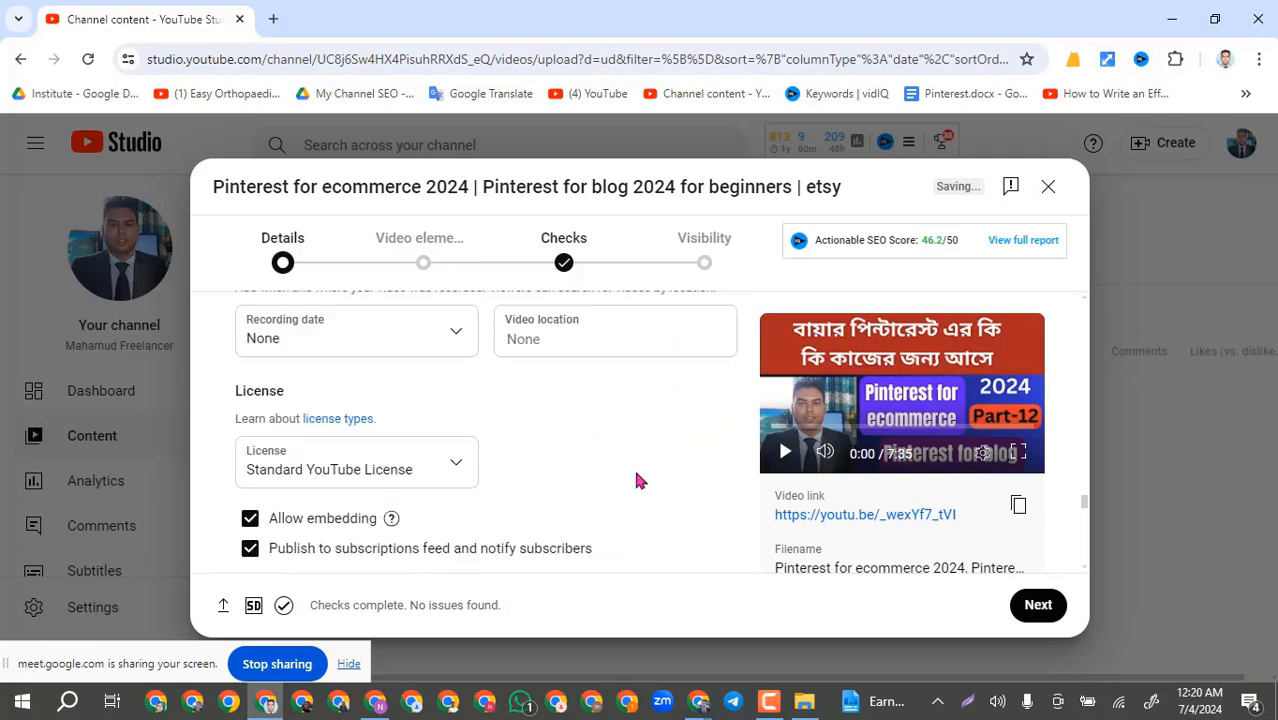
{"action": "scroll", "coordinate": [636, 483], "scroll_direction": "down", "scroll_amount": 5}
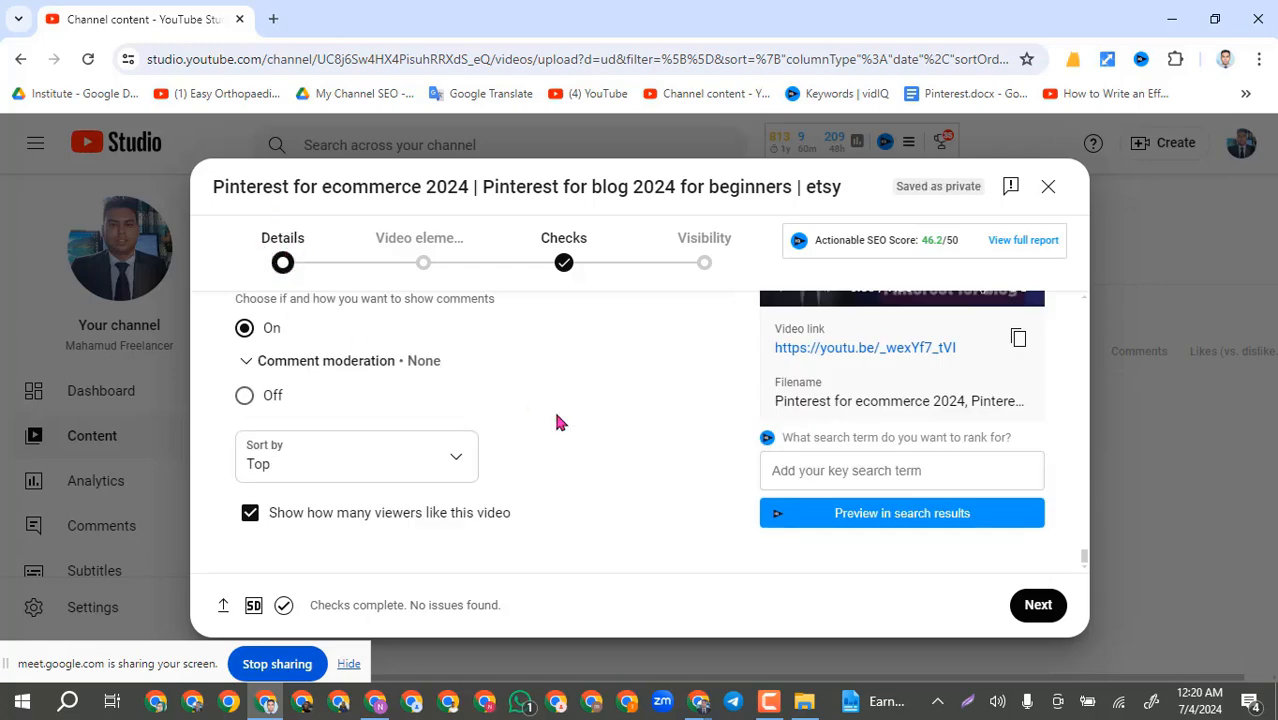
{"action": "left_click", "coordinate": [1038, 605]}
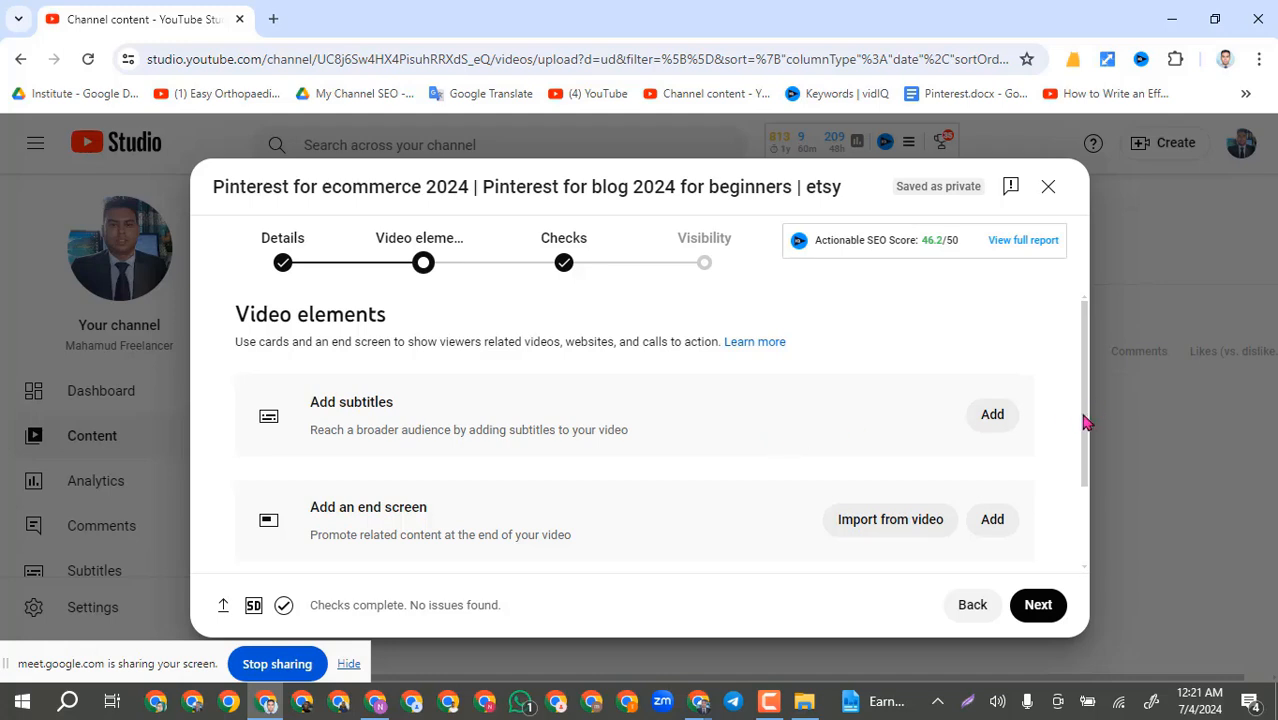
Step: Add an end screen to the video using the "Import from latest video" layout
{"action": "left_click_drag", "start_coordinate": [1084, 423], "coordinate": [1086, 489]}
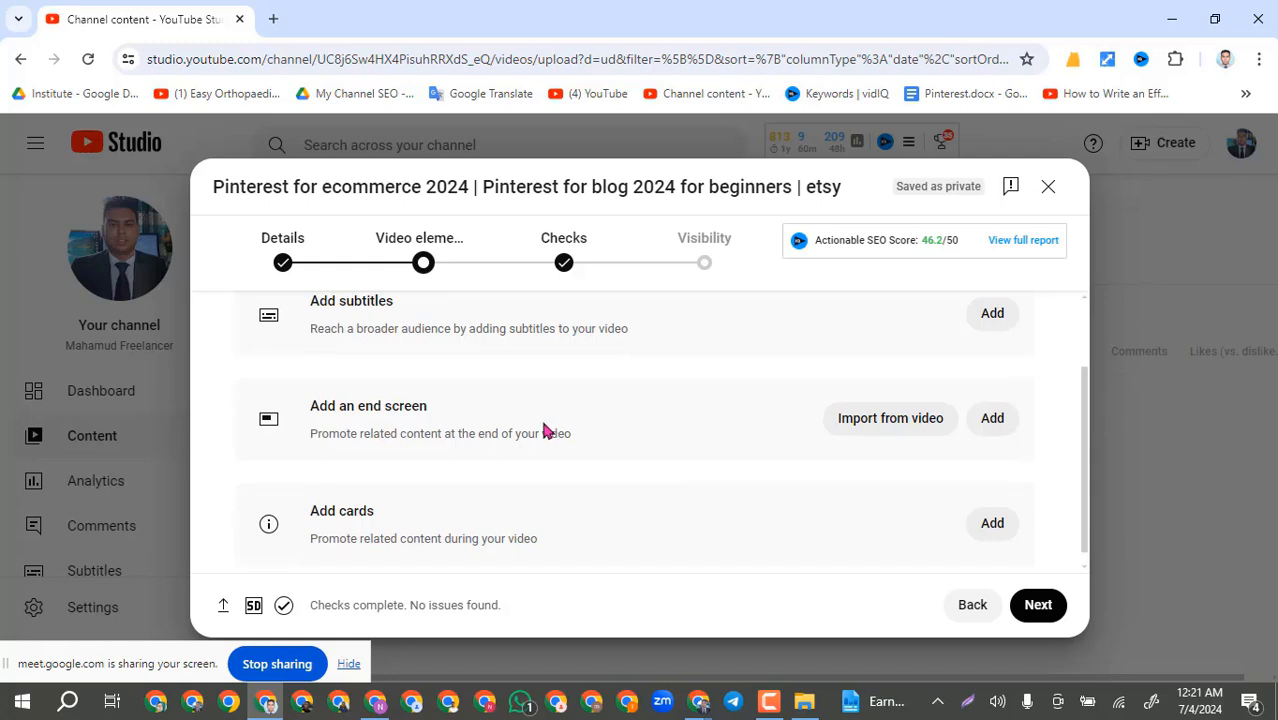
{"action": "left_click", "coordinate": [992, 419]}
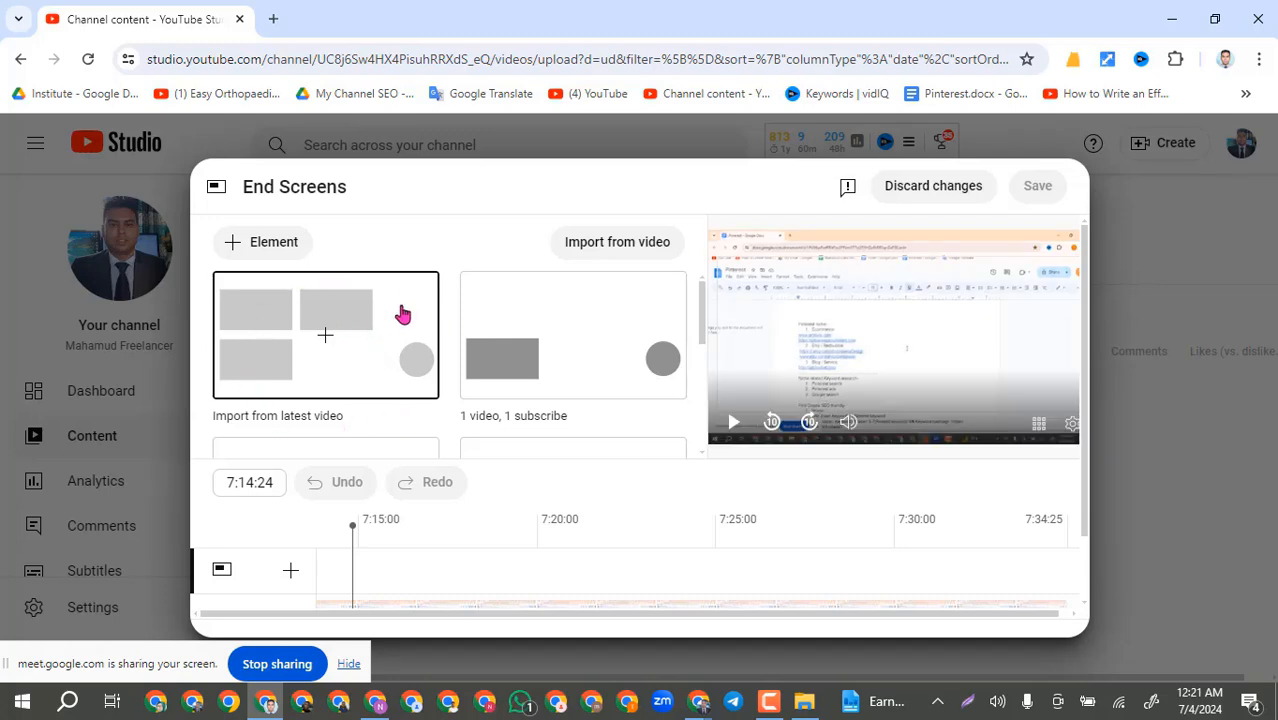
{"action": "scroll", "coordinate": [570, 343], "scroll_direction": "down", "scroll_amount": 2}
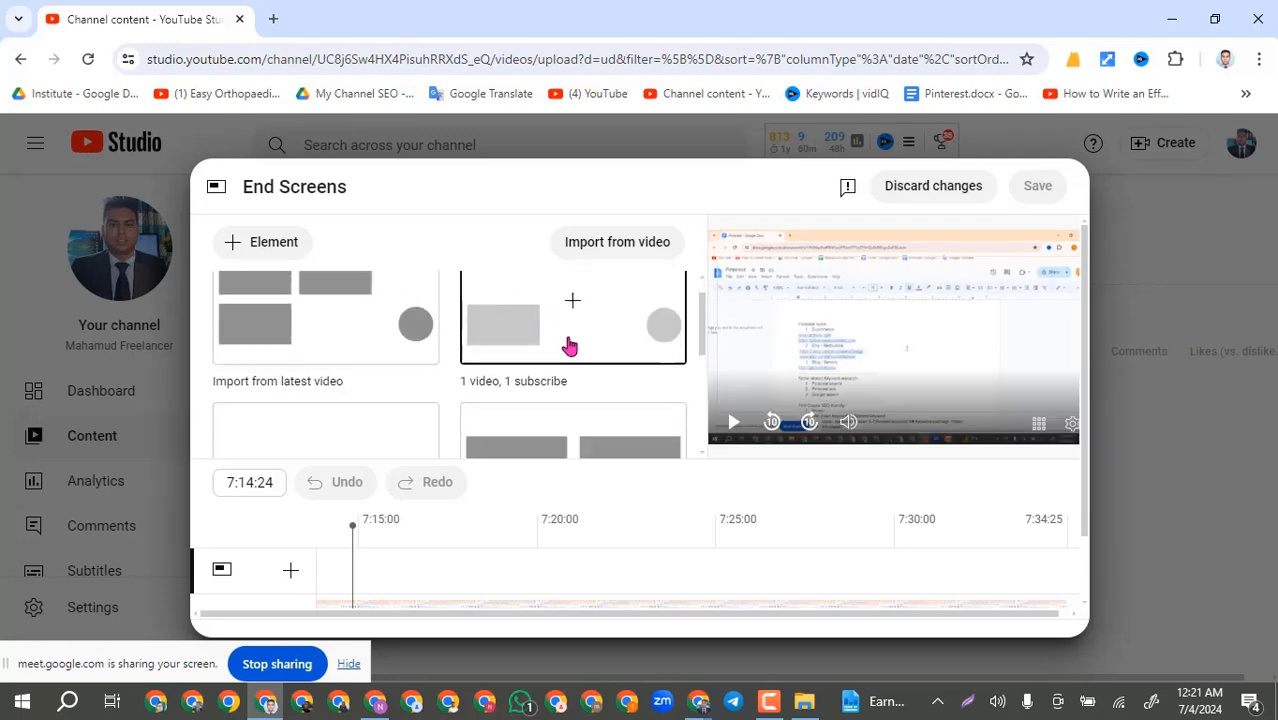
{"action": "scroll", "coordinate": [357, 371], "scroll_direction": "up", "scroll_amount": 1}
{"action": "scroll", "coordinate": [359, 373], "scroll_direction": "up", "scroll_amount": 1}
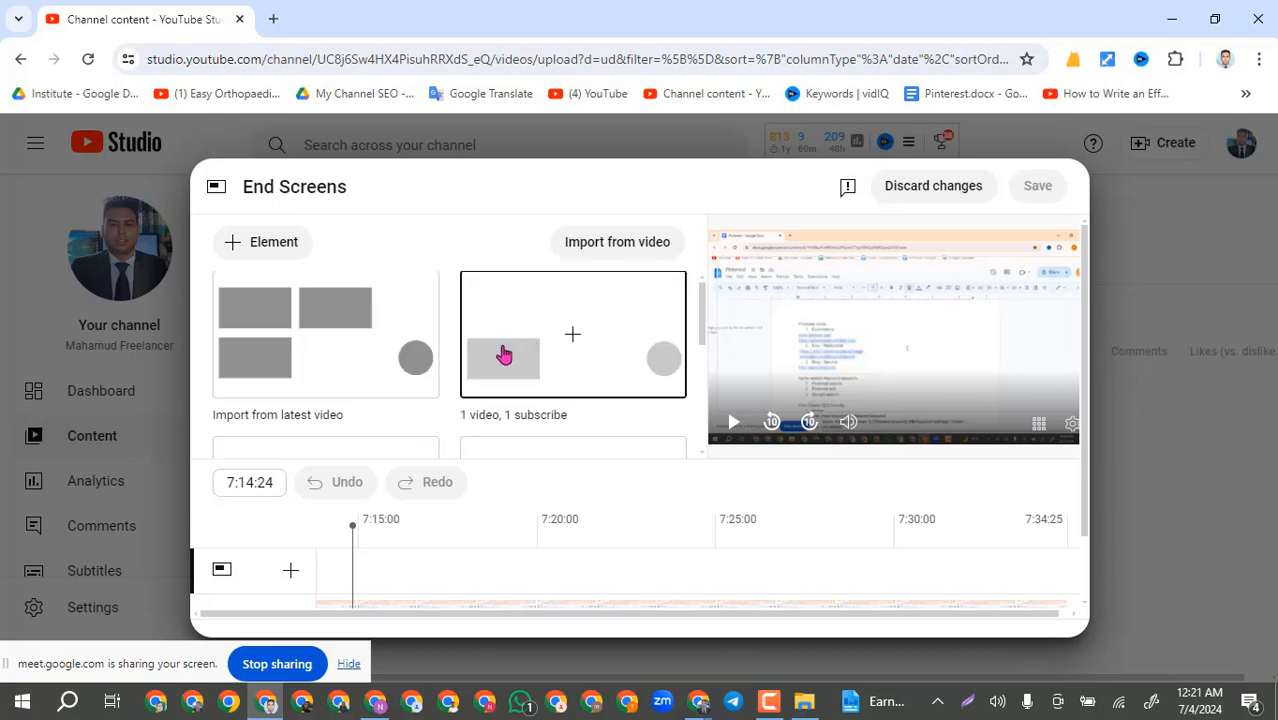
{"action": "scroll", "coordinate": [530, 375], "scroll_direction": "down", "scroll_amount": 1}
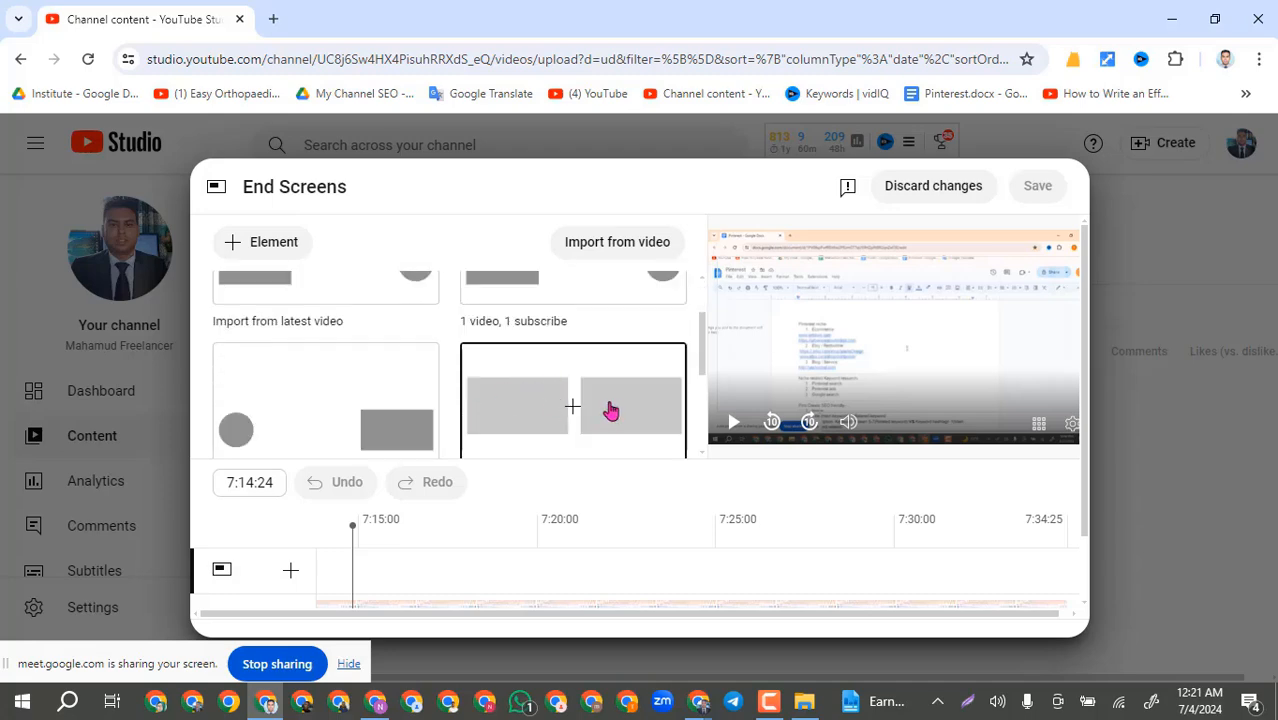
{"action": "scroll", "coordinate": [470, 400], "scroll_direction": "up", "scroll_amount": 1}
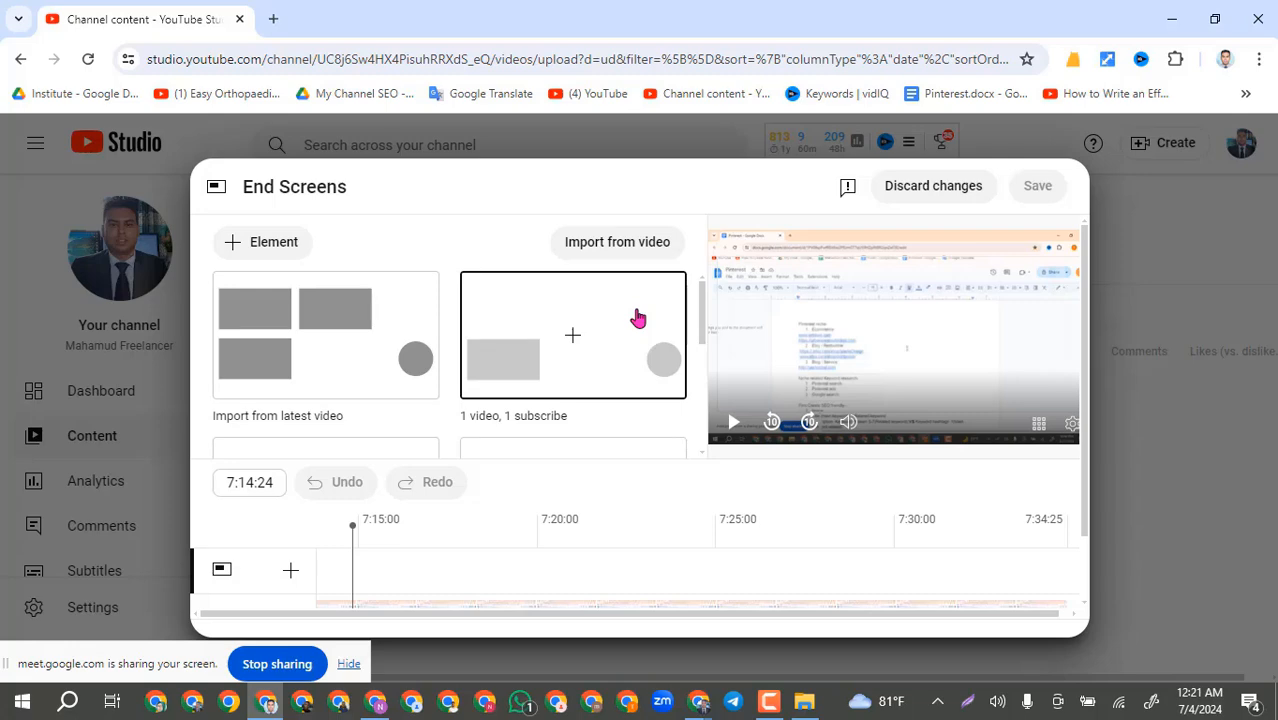
{"action": "left_click", "coordinate": [318, 362]}
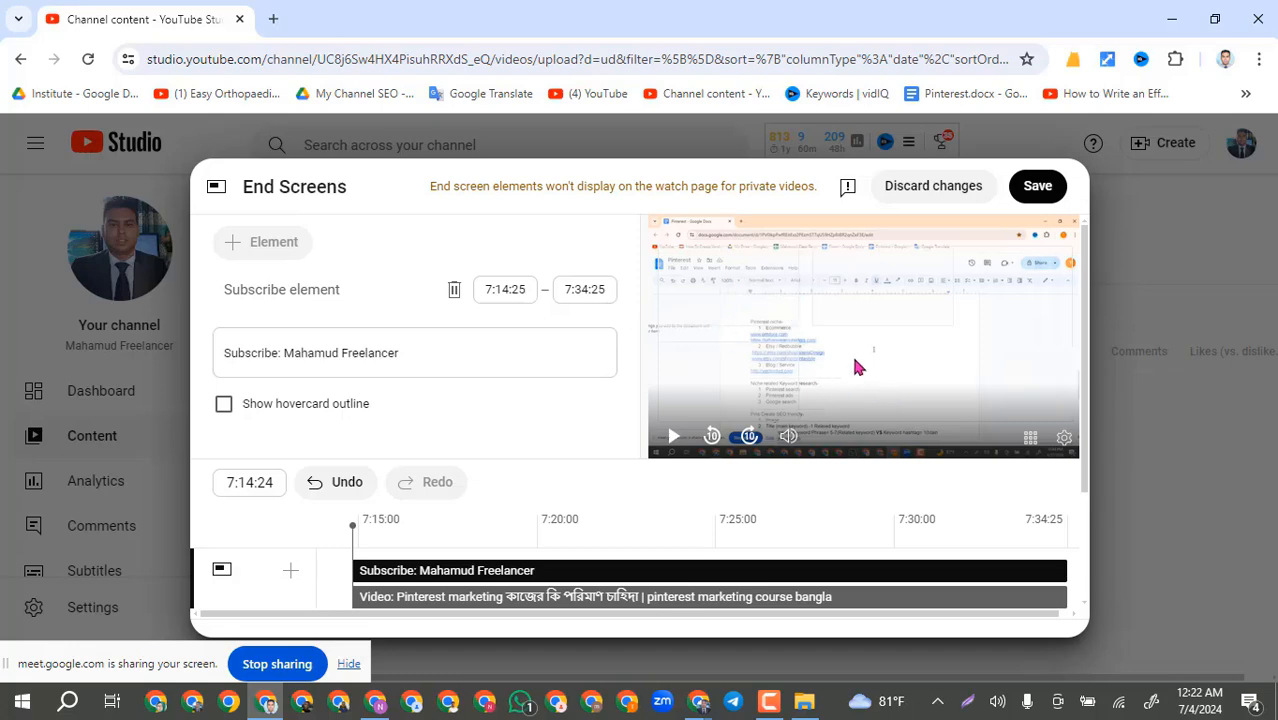
Step: Review the imported subscribe, video and playlist elements and their timing on the end screen timeline
{"action": "scroll", "coordinate": [853, 302], "scroll_direction": "down", "scroll_amount": 1}
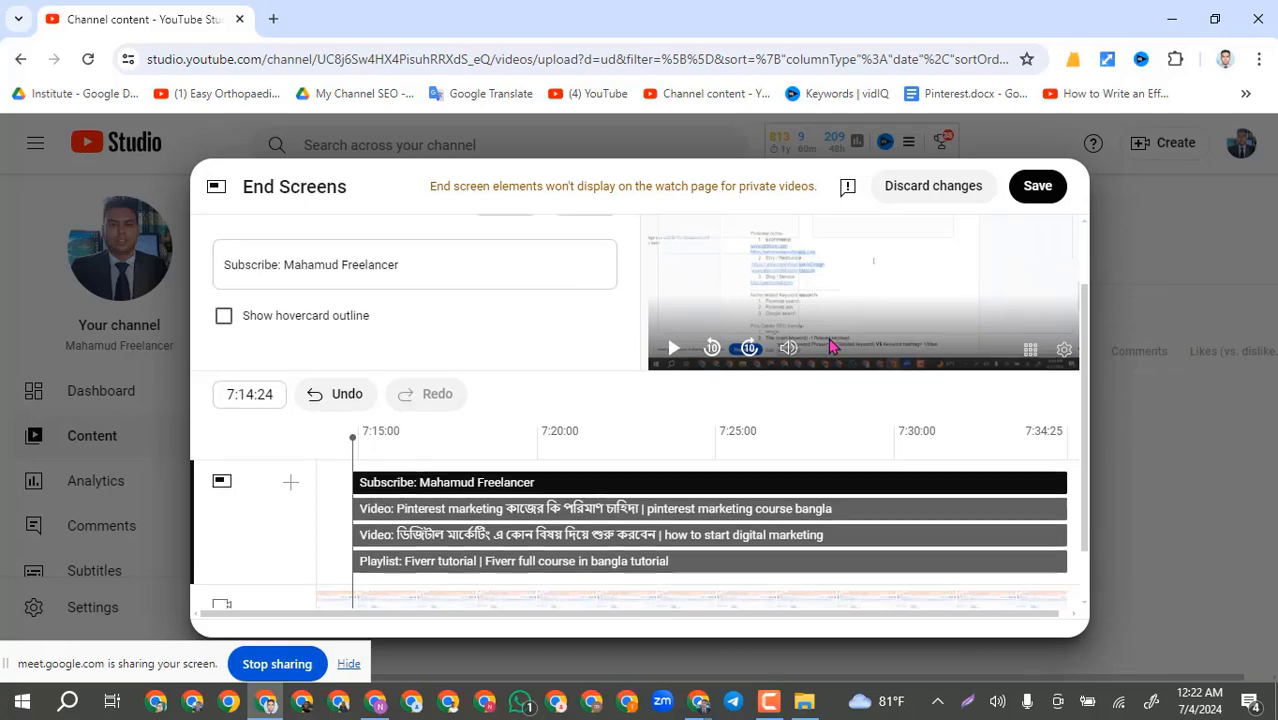
{"action": "scroll", "coordinate": [836, 338], "scroll_direction": "up", "scroll_amount": 1}
{"action": "scroll", "coordinate": [836, 338], "scroll_direction": "down", "scroll_amount": 1}
{"action": "scroll", "coordinate": [838, 357], "scroll_direction": "down", "scroll_amount": 1}
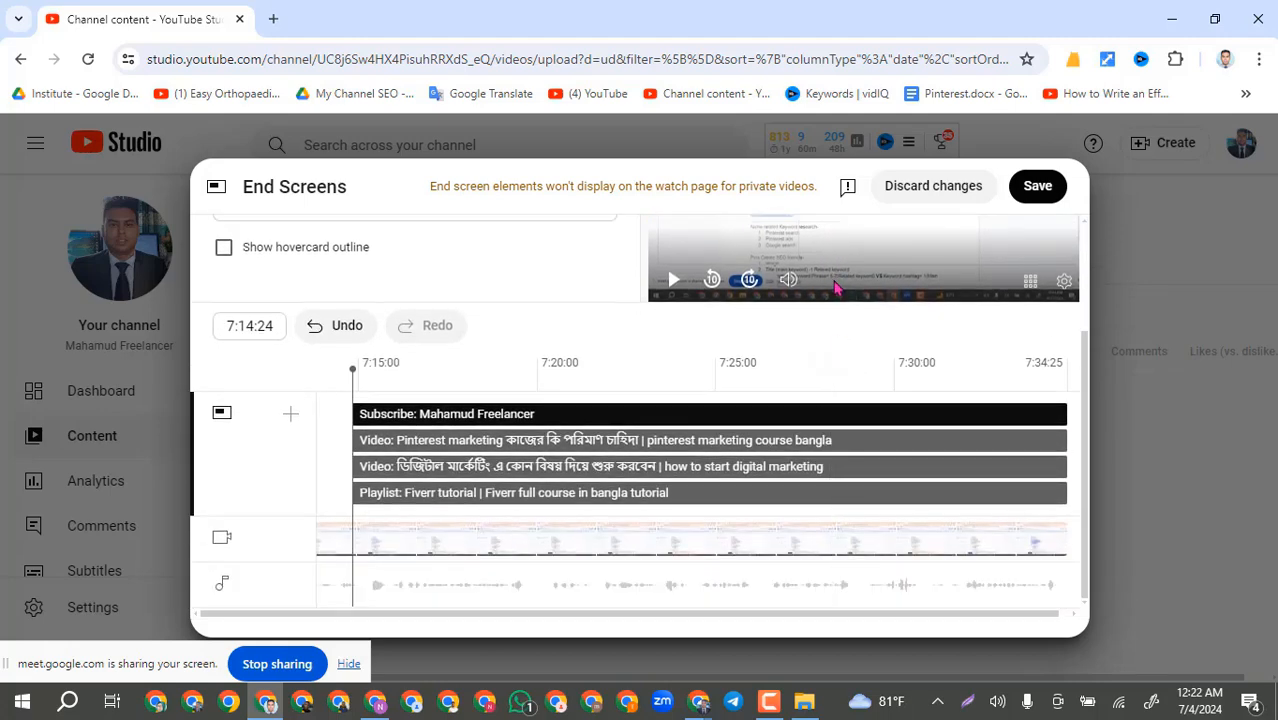
{"action": "scroll", "coordinate": [750, 315], "scroll_direction": "up", "scroll_amount": 3}
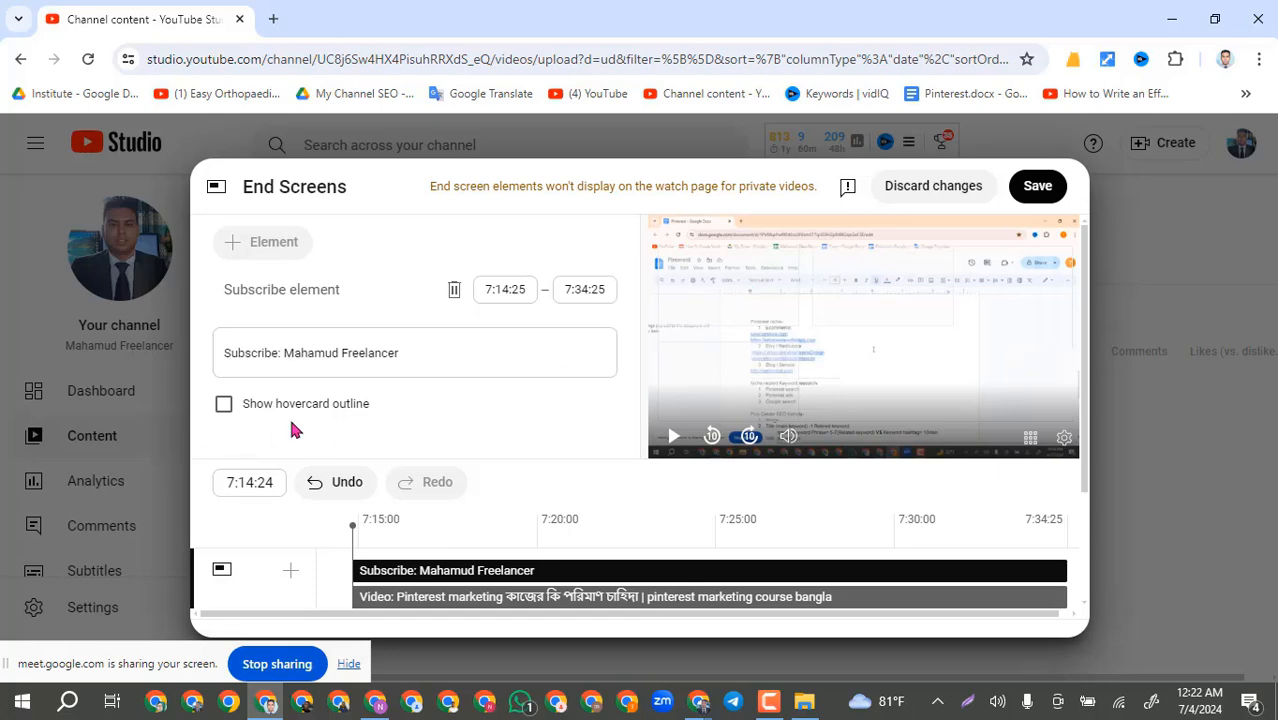
{"action": "scroll", "coordinate": [289, 415], "scroll_direction": "down", "scroll_amount": 1}
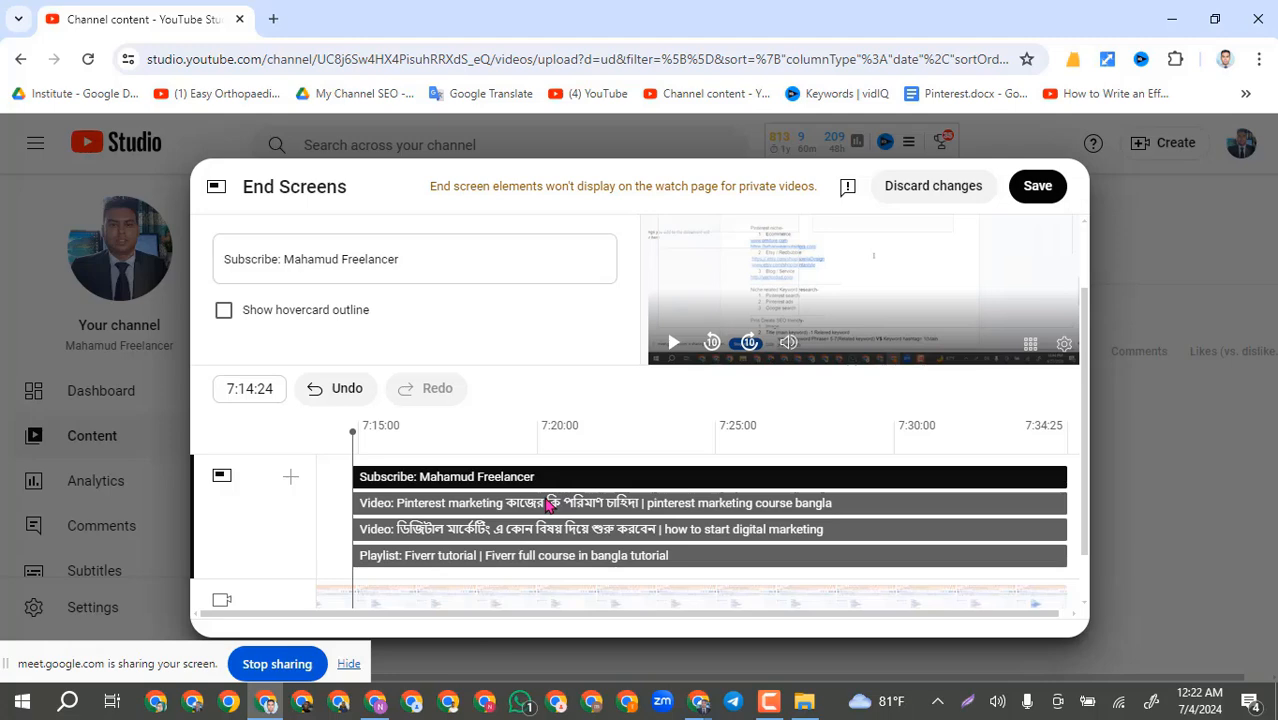
{"action": "scroll", "coordinate": [488, 430], "scroll_direction": "up", "scroll_amount": 1}
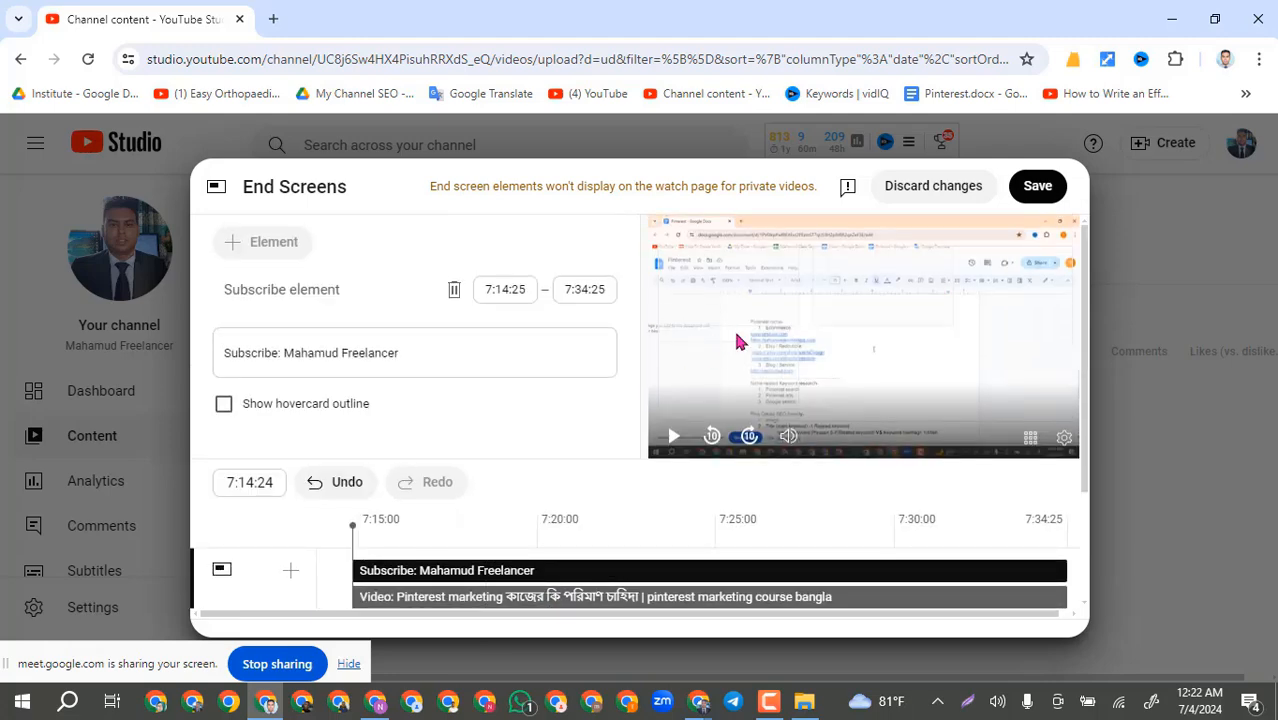
Step: Select the "how to start digital marketing" video element and compare its options and the preview layout with the timeline entries
{"action": "left_click", "coordinate": [712, 293]}
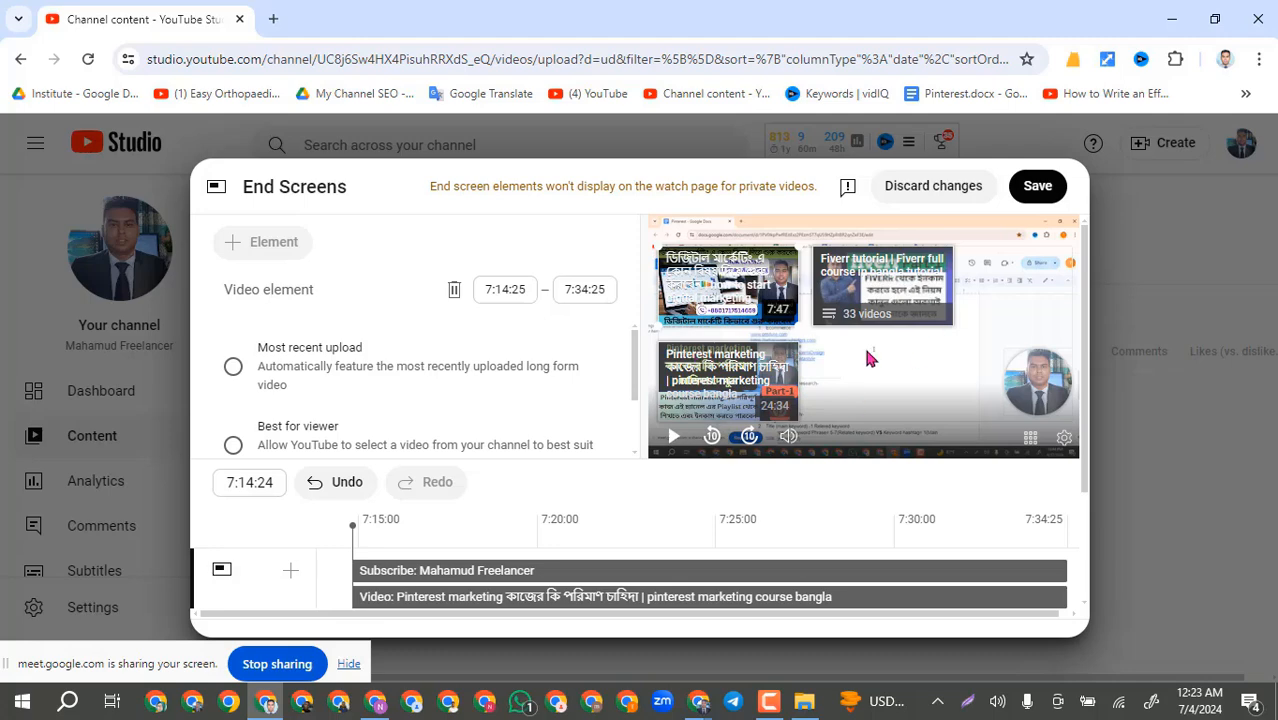
{"action": "scroll", "coordinate": [405, 408], "scroll_direction": "down", "scroll_amount": 1}
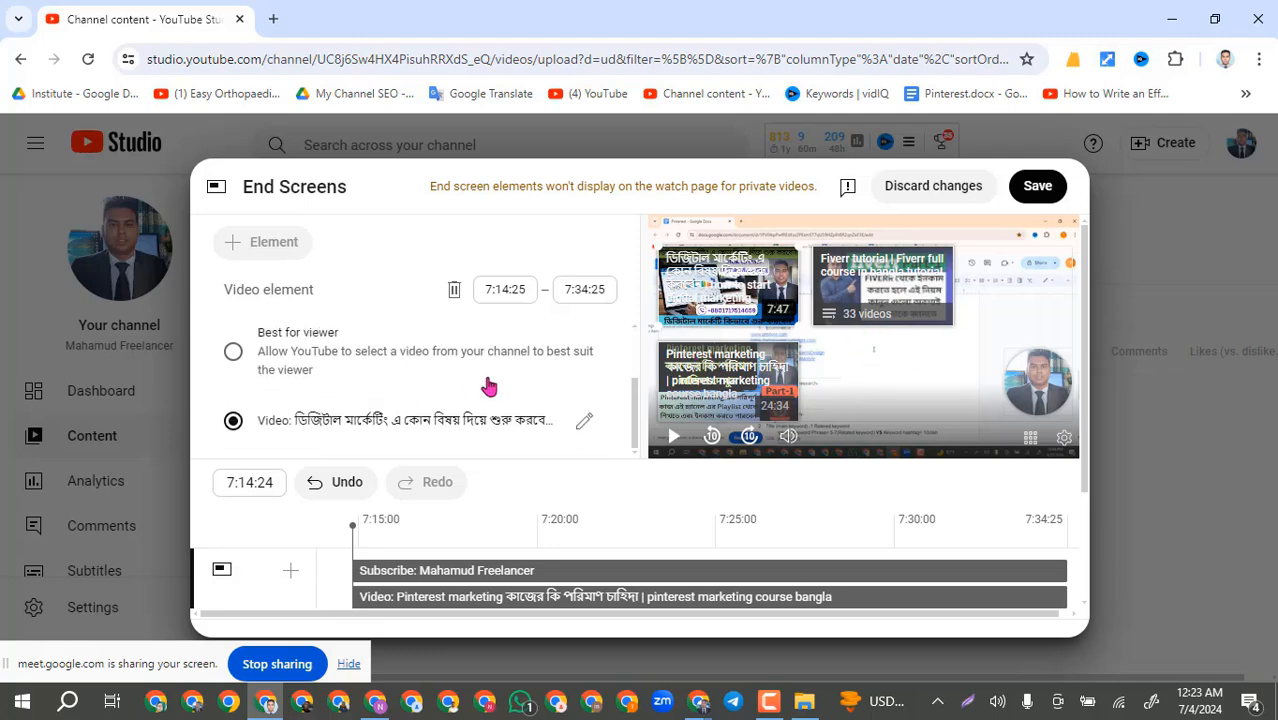
{"action": "scroll", "coordinate": [485, 386], "scroll_direction": "up", "scroll_amount": 1}
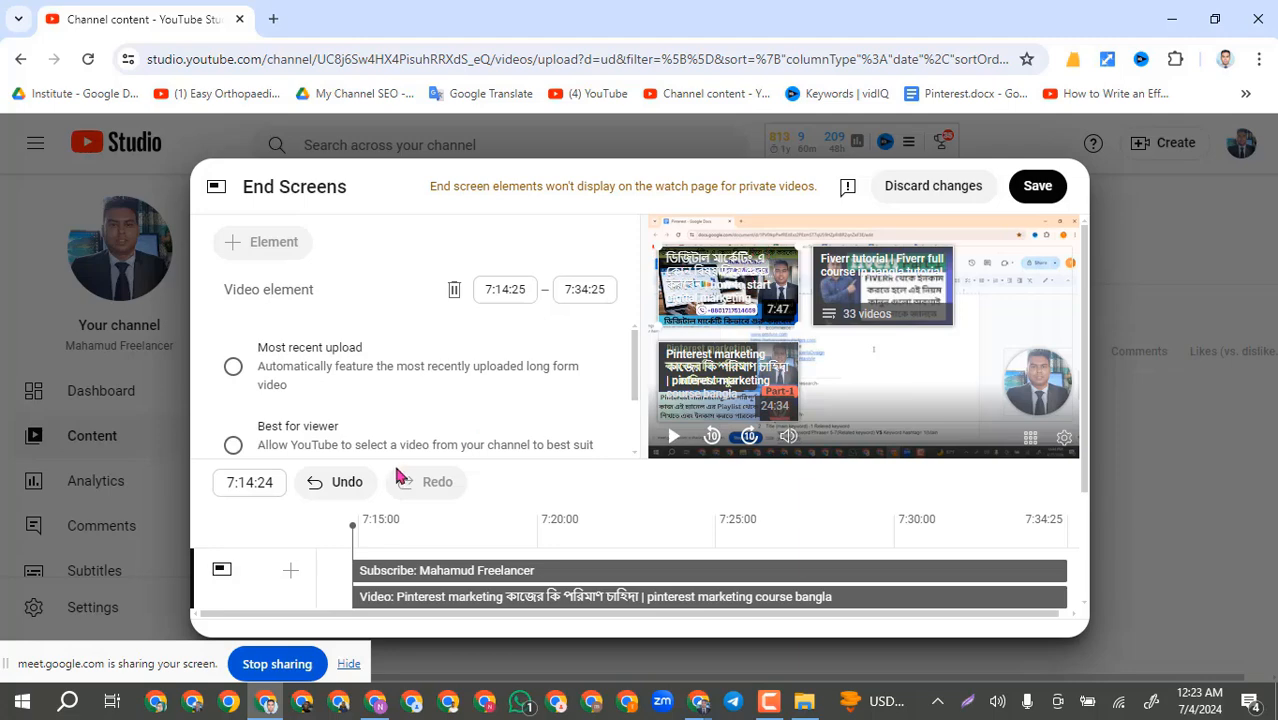
{"action": "scroll", "coordinate": [546, 561], "scroll_direction": "down", "scroll_amount": 1}
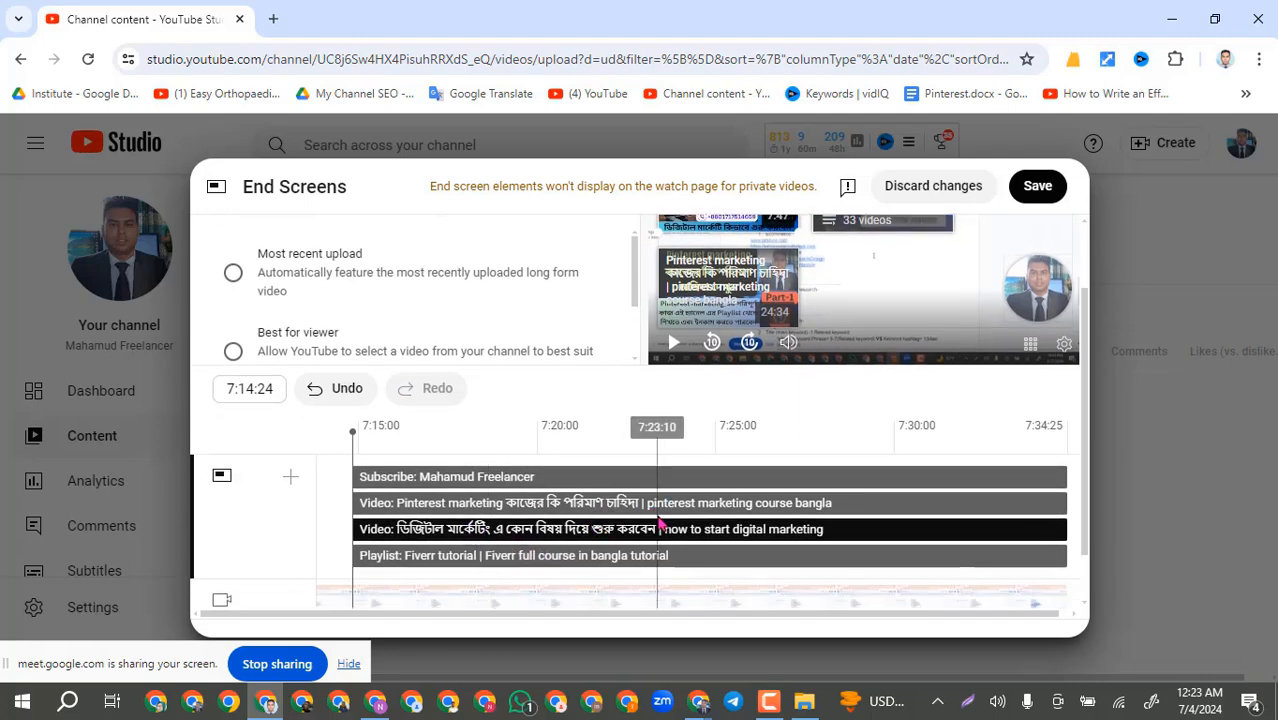
{"action": "scroll", "coordinate": [559, 366], "scroll_direction": "up", "scroll_amount": 1}
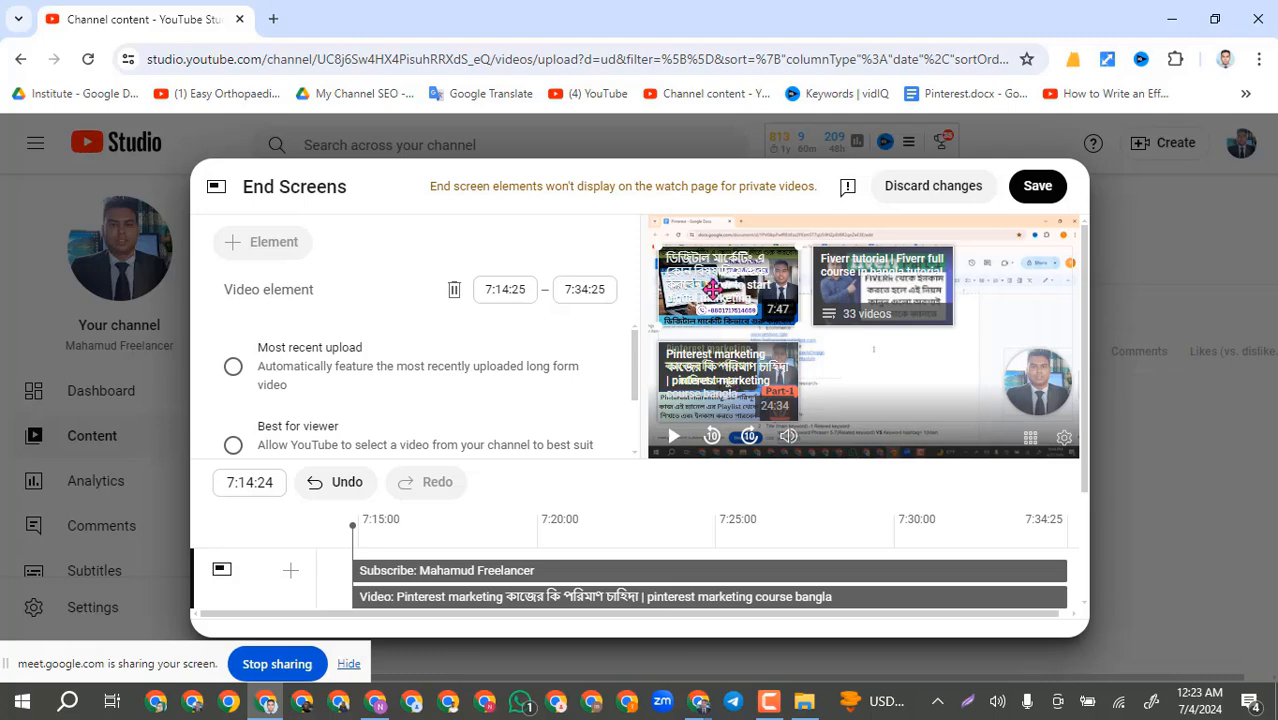
{"action": "scroll", "coordinate": [650, 500], "scroll_direction": "down", "scroll_amount": 2}
{"action": "scroll", "coordinate": [532, 541], "scroll_direction": "down", "scroll_amount": 1}
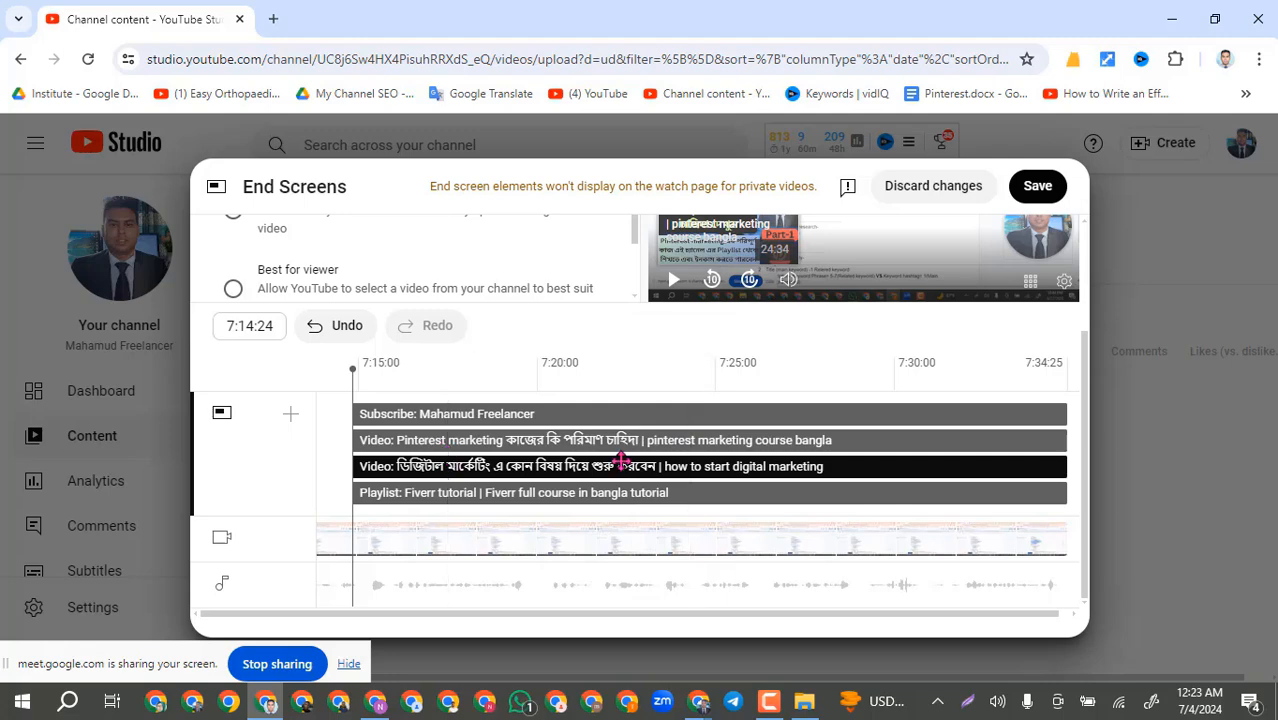
{"action": "scroll", "coordinate": [884, 410], "scroll_direction": "up", "scroll_amount": 2}
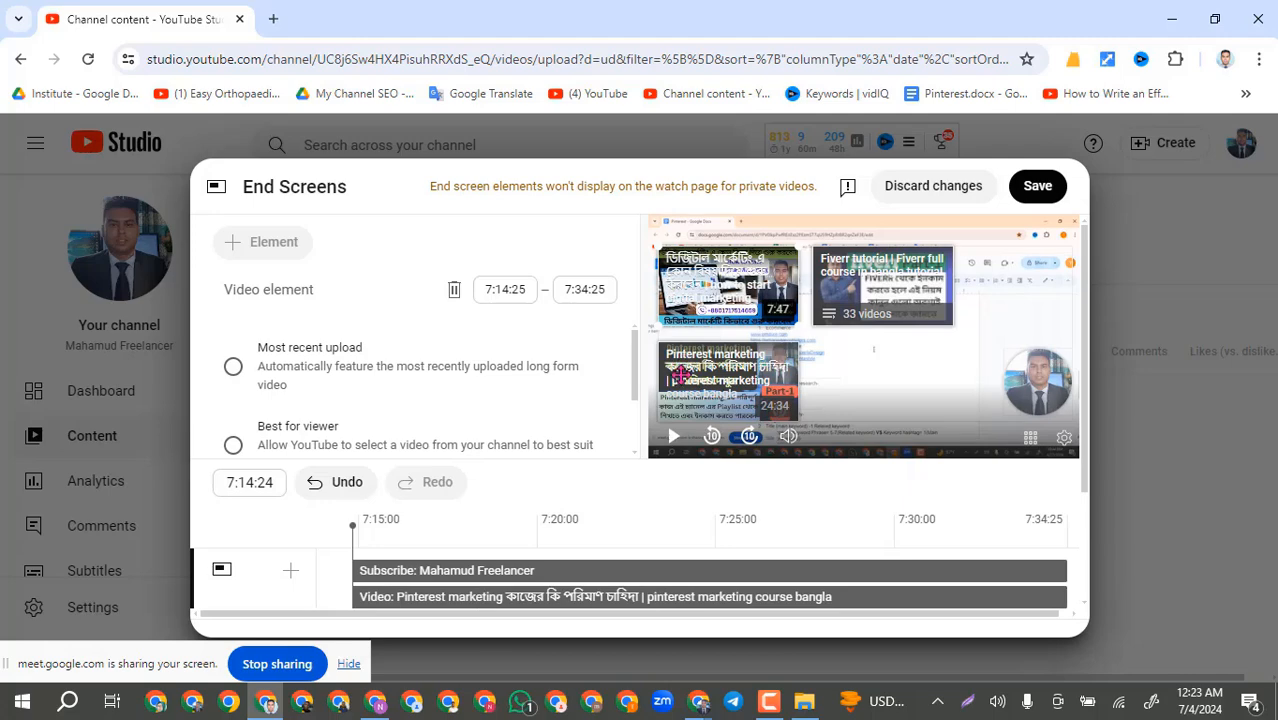
{"action": "left_click", "coordinate": [708, 376]}
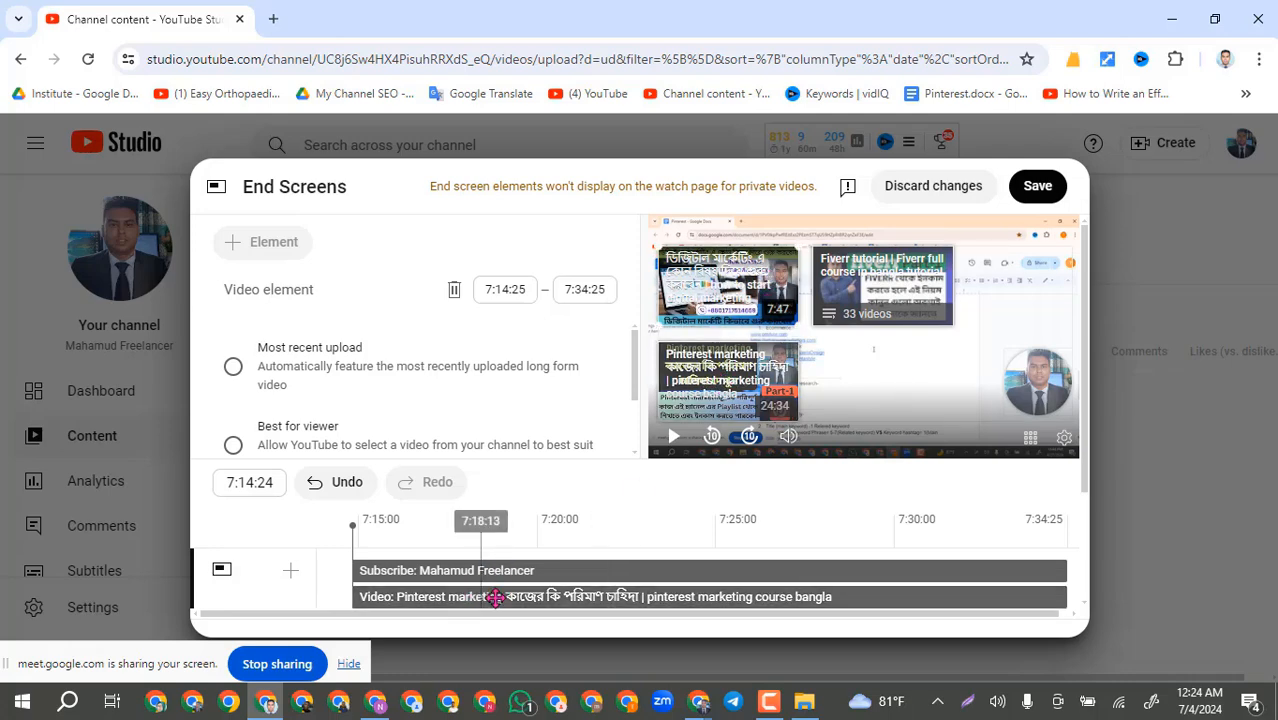
{"action": "scroll", "coordinate": [500, 595], "scroll_direction": "down", "scroll_amount": 2}
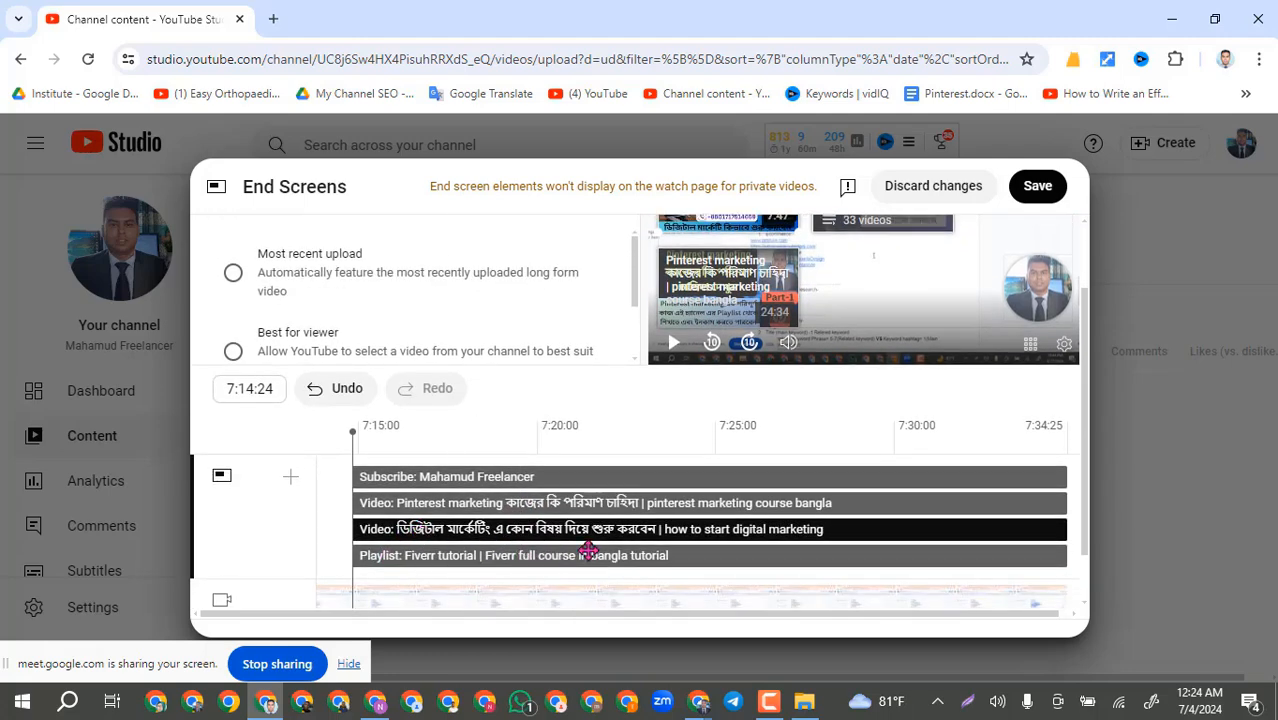
{"action": "scroll", "coordinate": [599, 555], "scroll_direction": "up", "scroll_amount": 2}
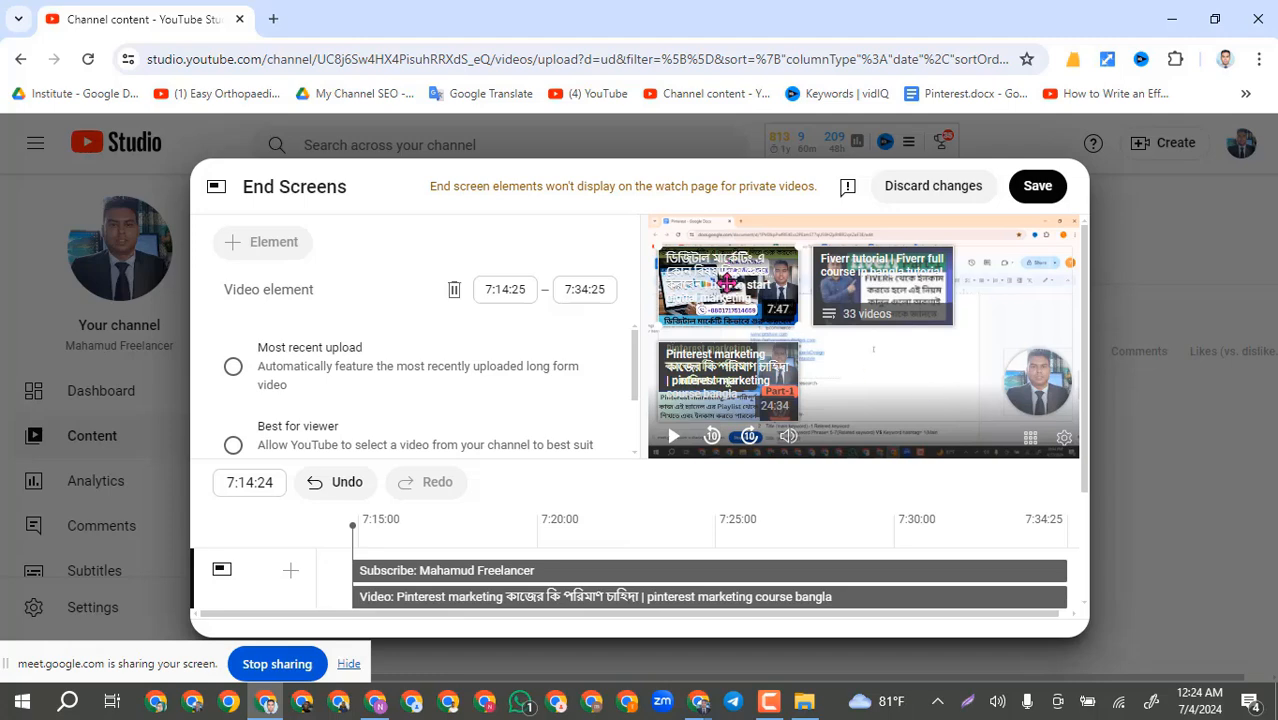
Step: Replace the digital marketing video element beside the playlist with the specific video "ডিজিটাল মার্কেটিং এর কাজ শেখার ক্ষেত্রে প্রতারণা থেকে সাবধান"
{"action": "left_click", "coordinate": [886, 328]}
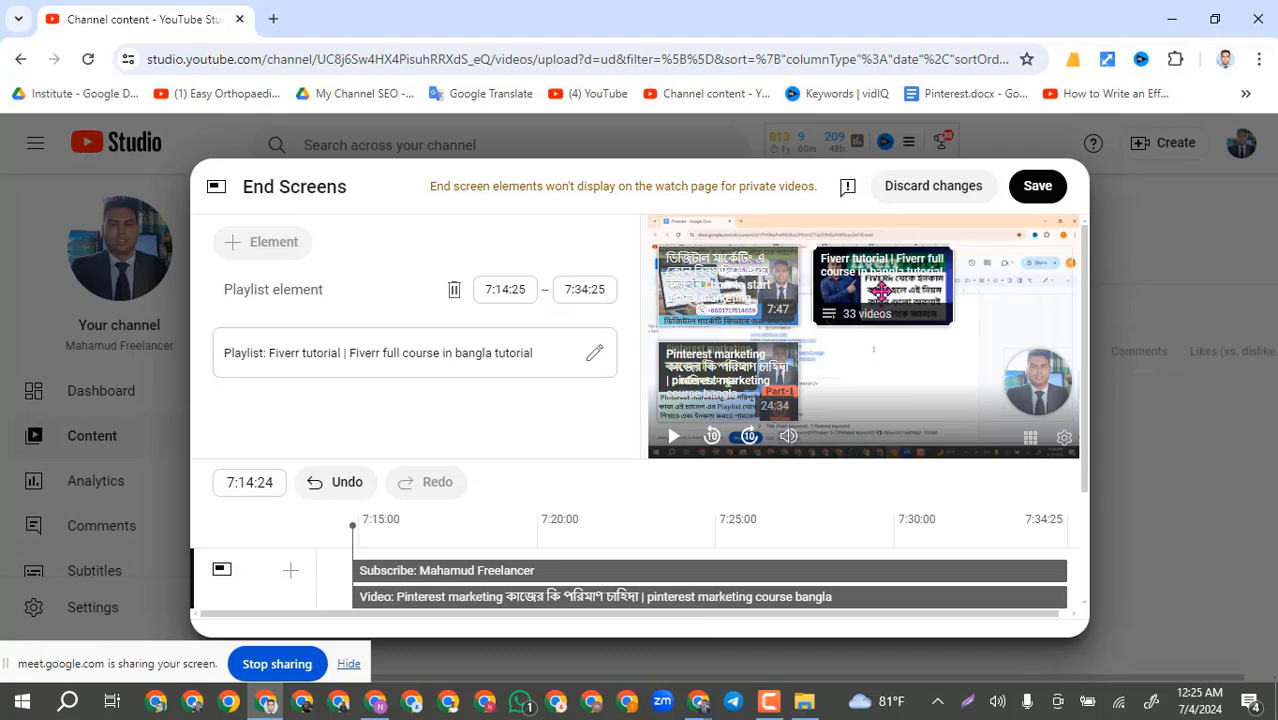
{"action": "left_click", "coordinate": [717, 284]}
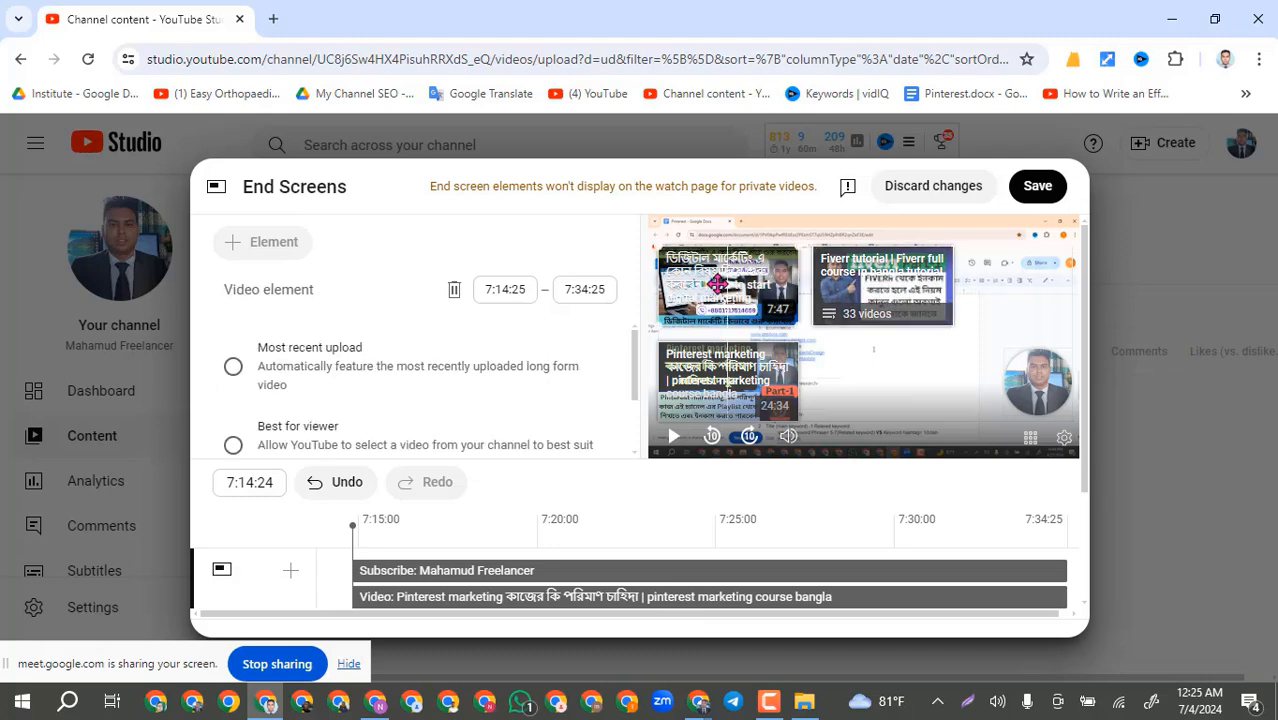
{"action": "left_click", "coordinate": [711, 386]}
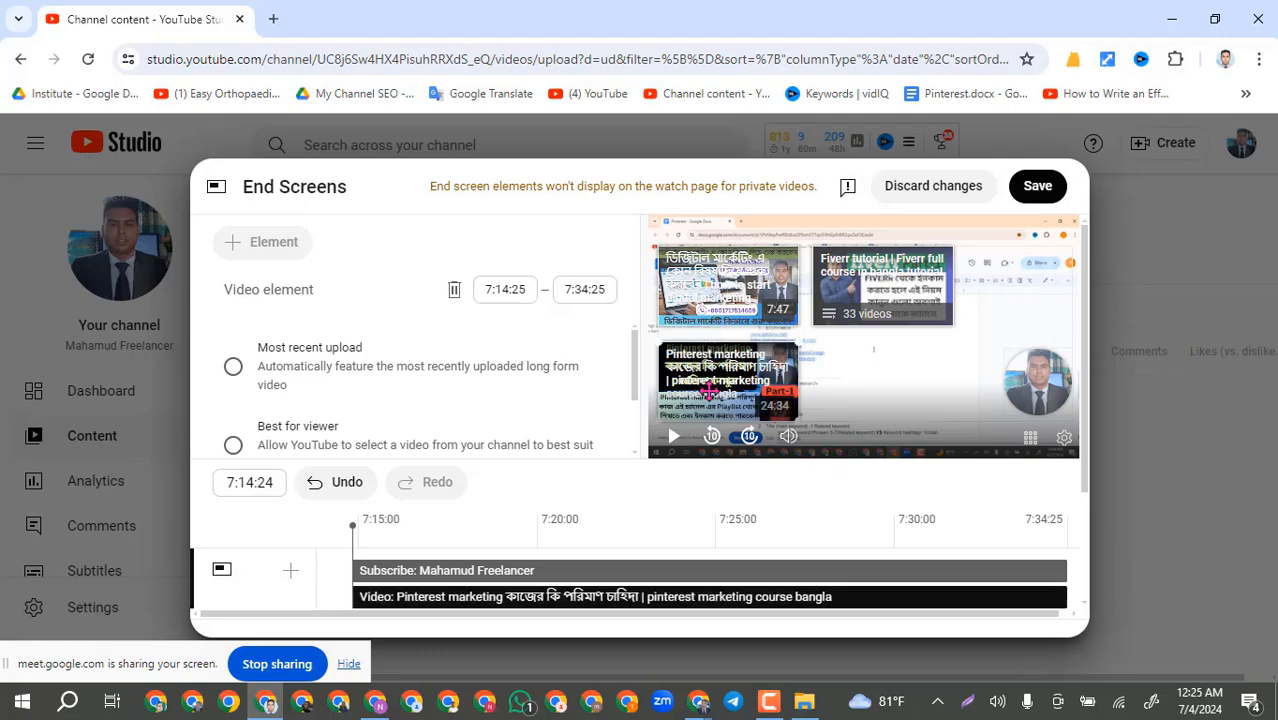
{"action": "left_click", "coordinate": [724, 276]}
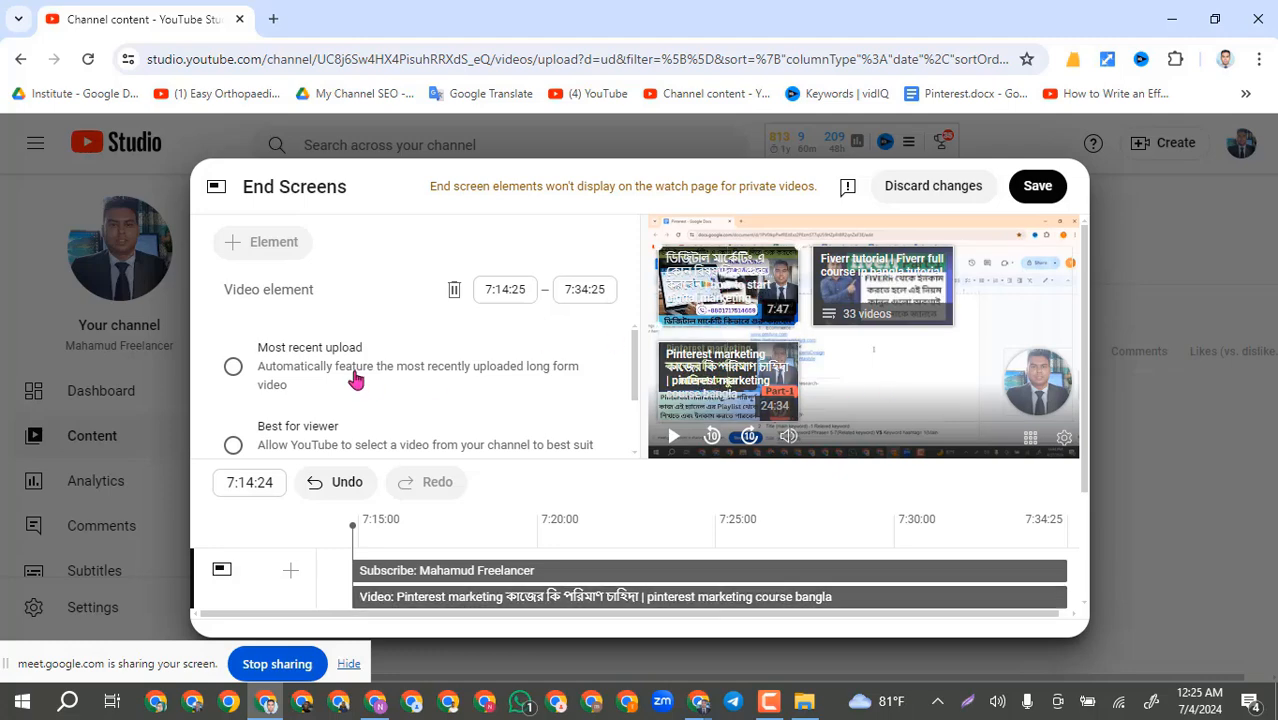
{"action": "scroll", "coordinate": [355, 375], "scroll_direction": "down", "scroll_amount": 2}
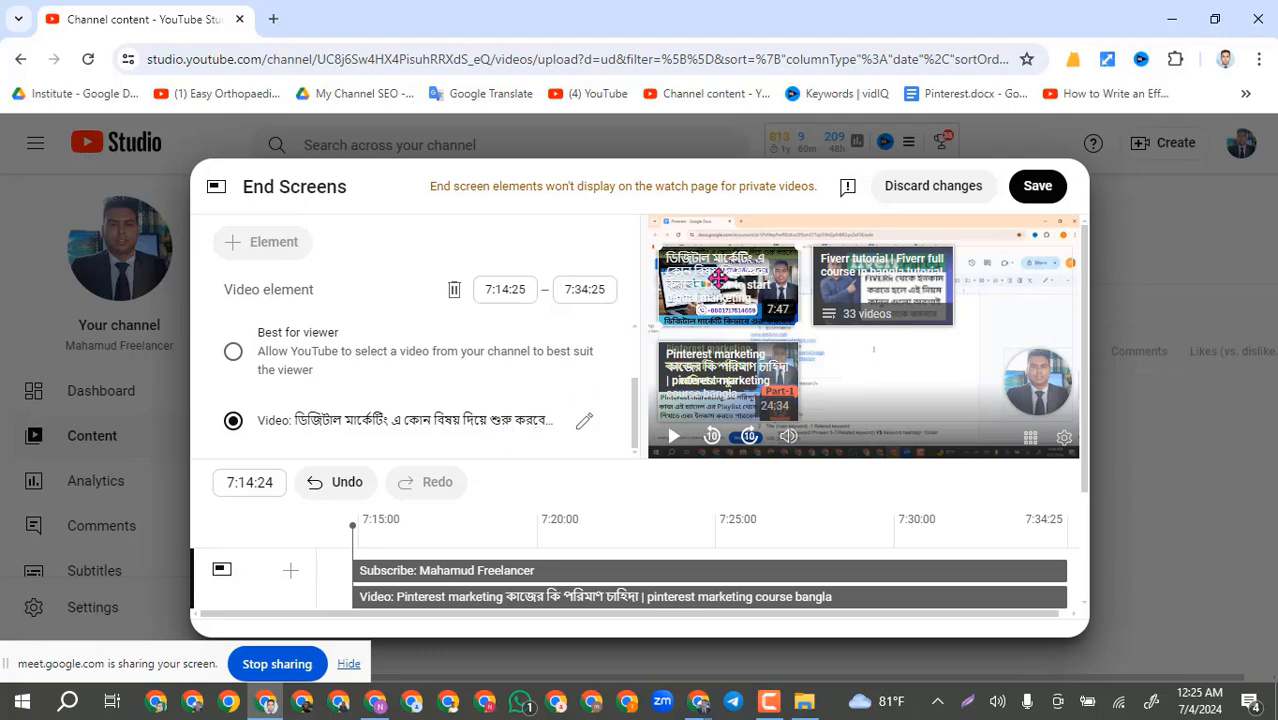
{"action": "left_click", "coordinate": [233, 424]}
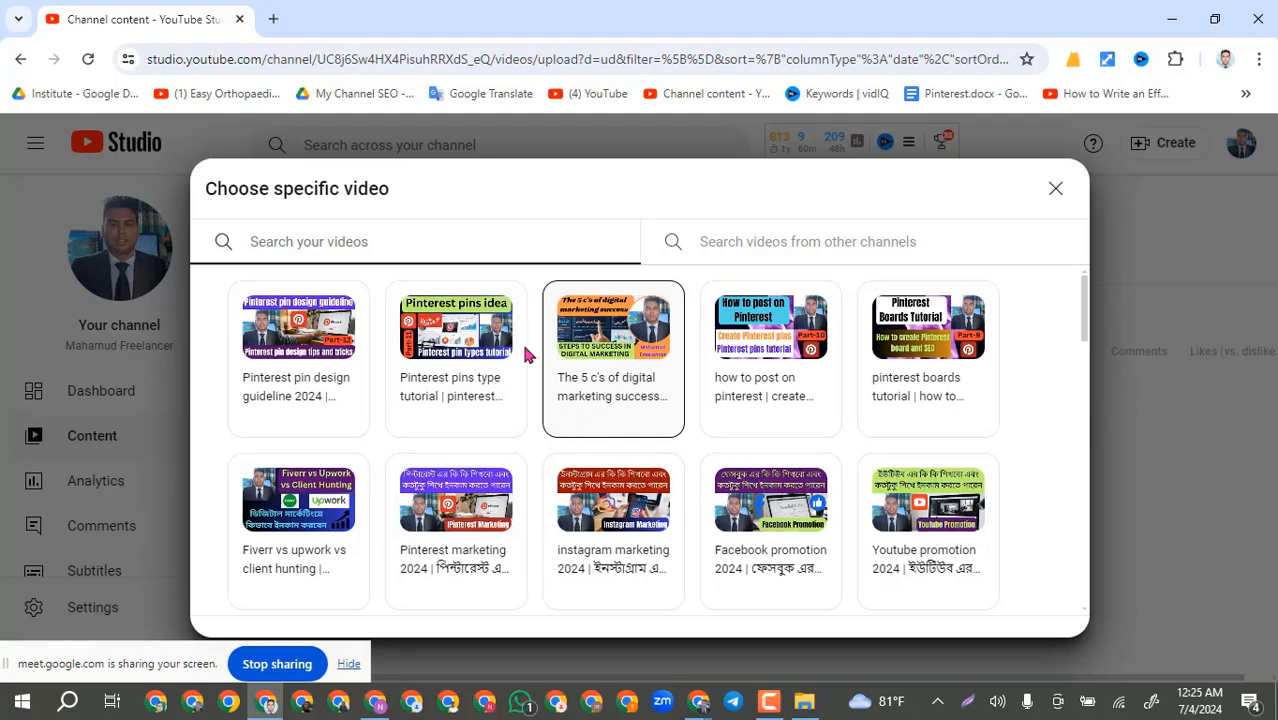
{"action": "scroll", "coordinate": [520, 425], "scroll_direction": "down", "scroll_amount": 3}
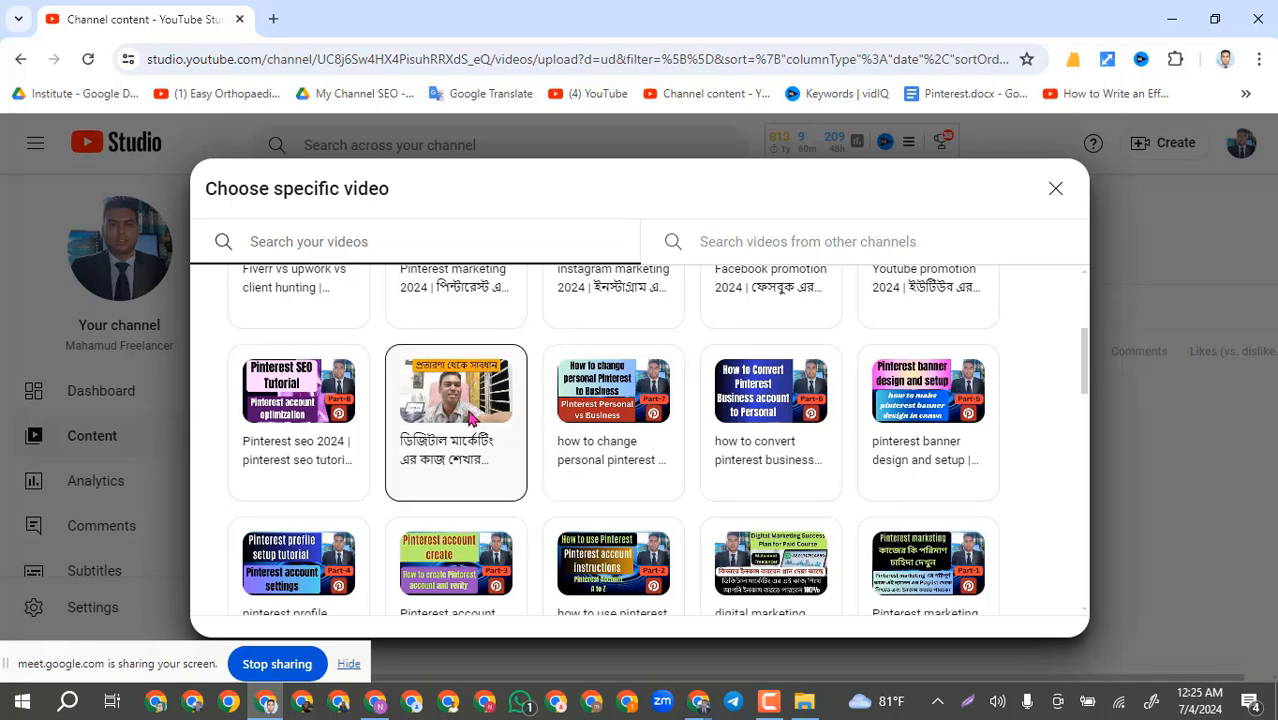
{"action": "left_click", "coordinate": [470, 418]}
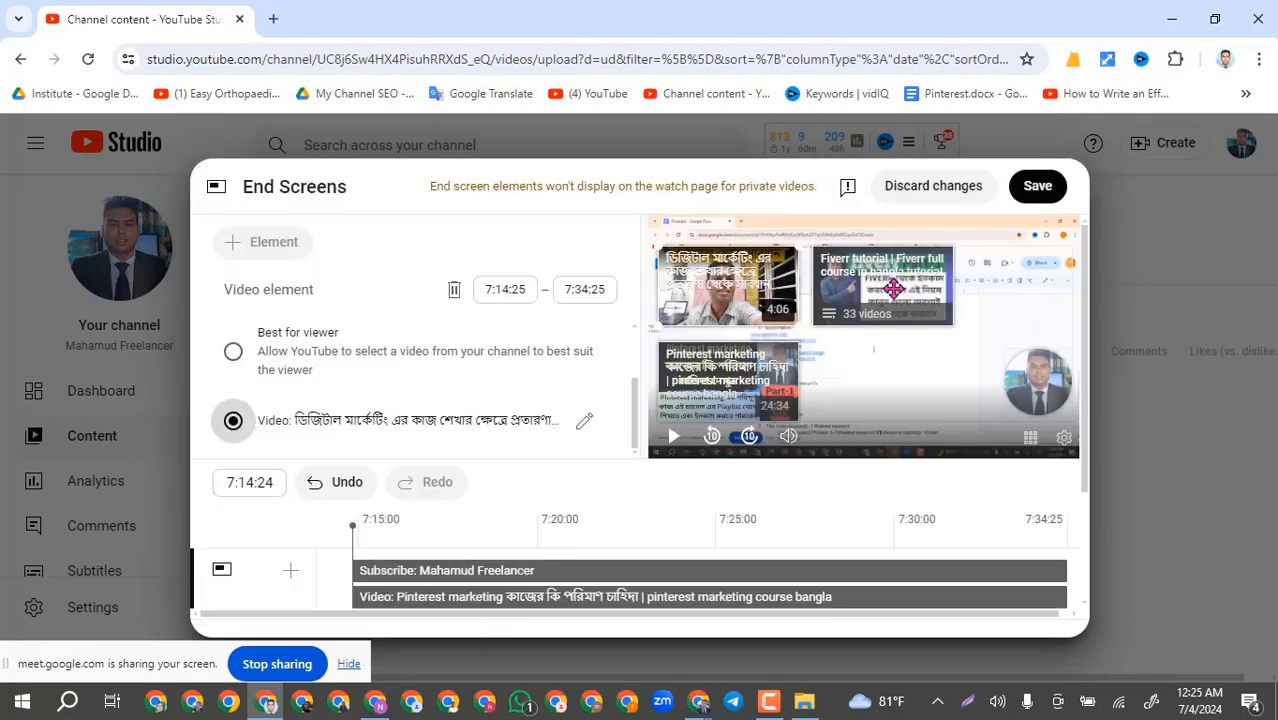
Step: Delete the "Fiverr tutorial | Fiverr full course in bangla tutorial" playlist element from the end screen
{"action": "left_click", "coordinate": [893, 294]}
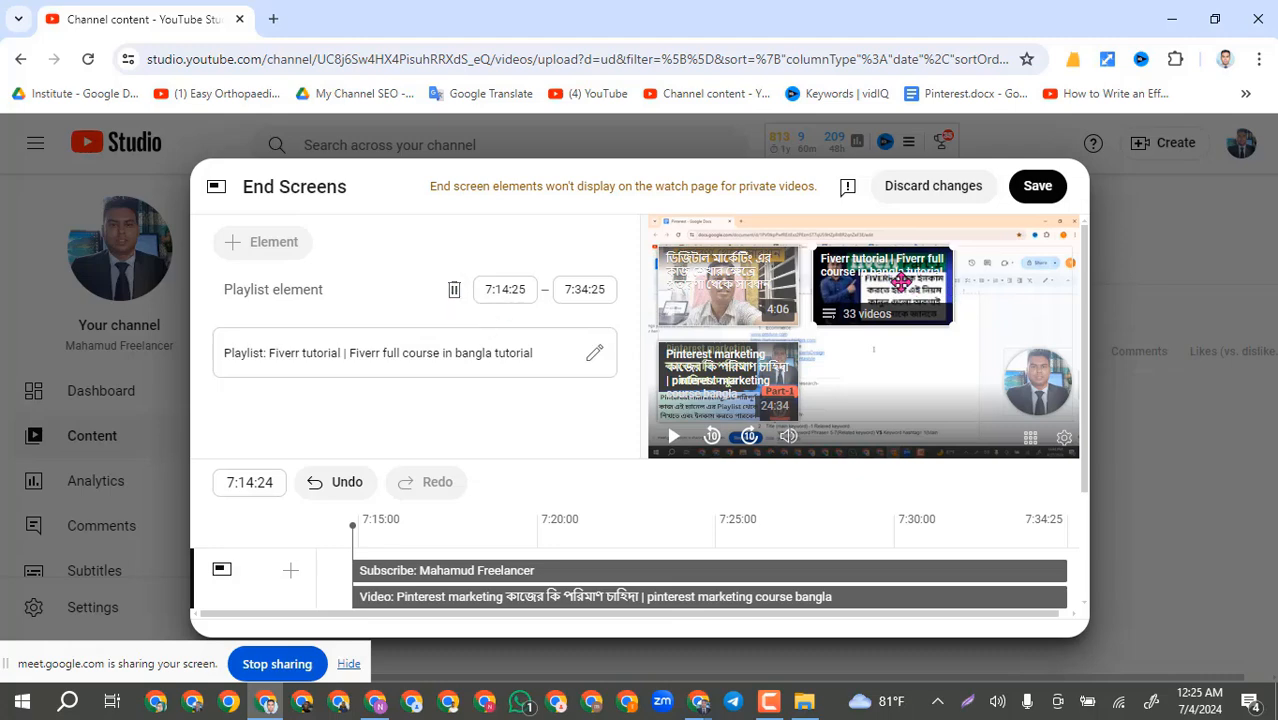
{"action": "left_click", "coordinate": [455, 292]}
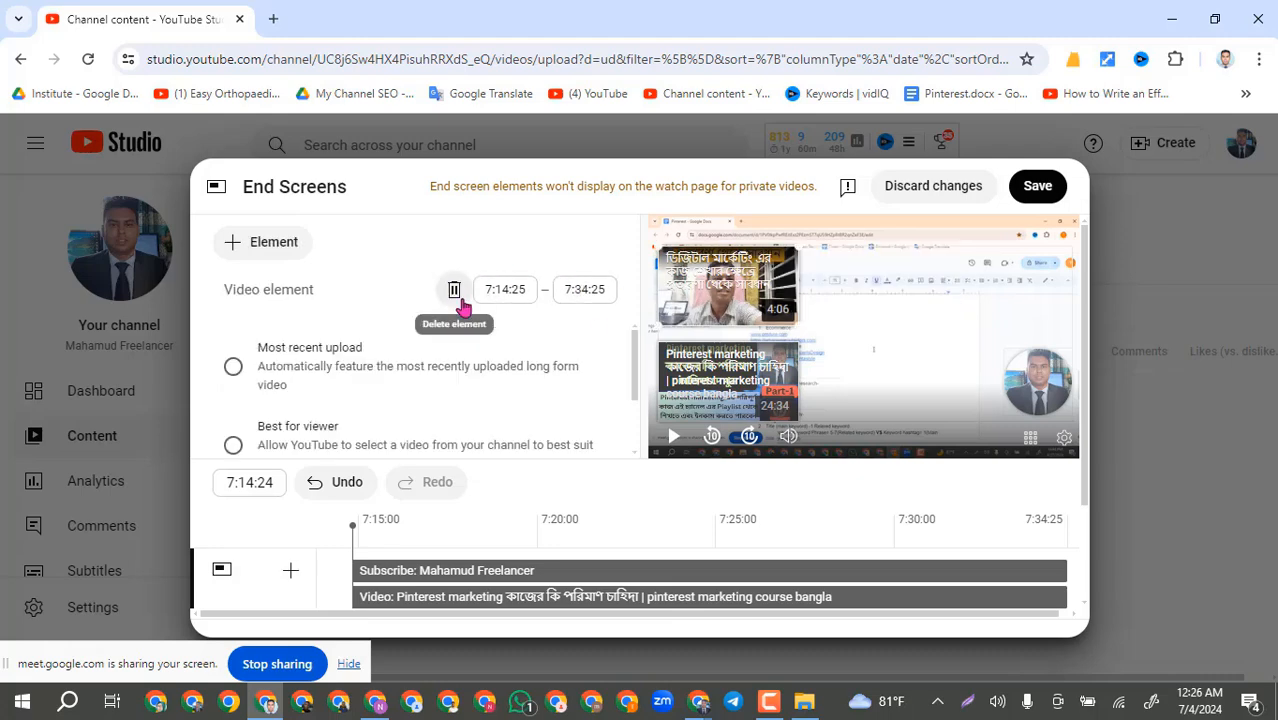
{"action": "right_click", "coordinate": [880, 306]}
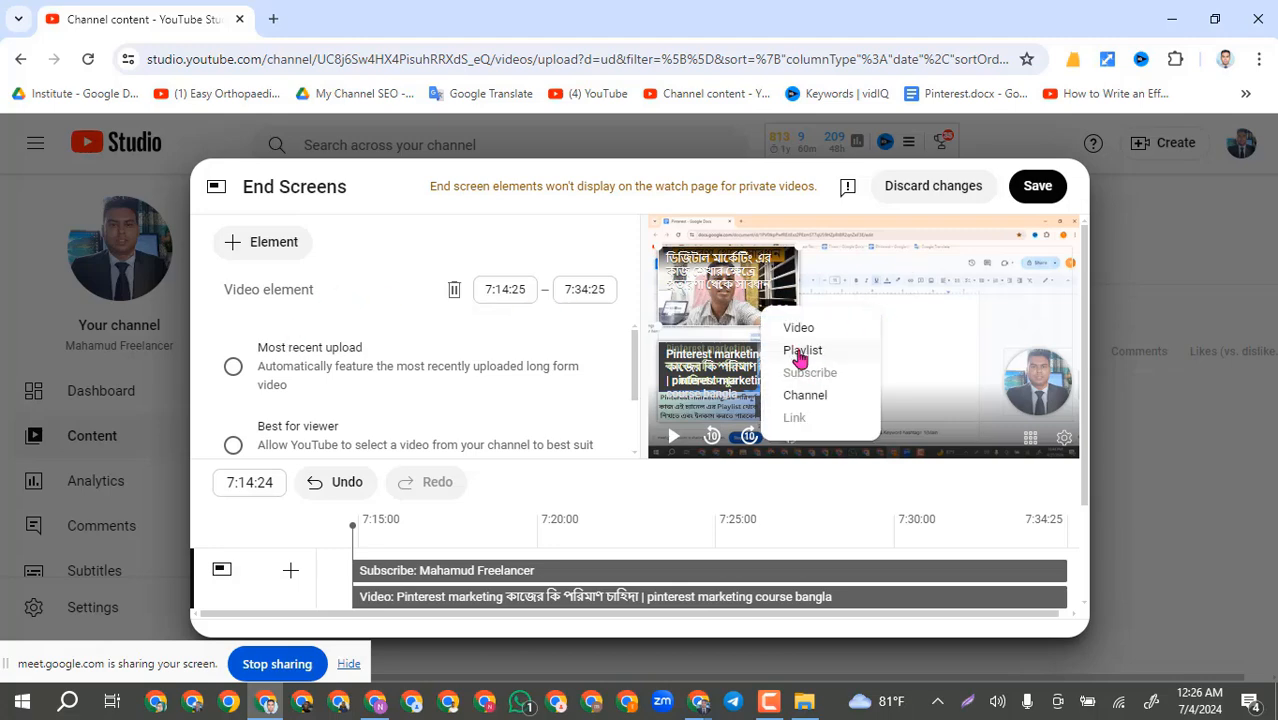
{"action": "left_click", "coordinate": [915, 300]}
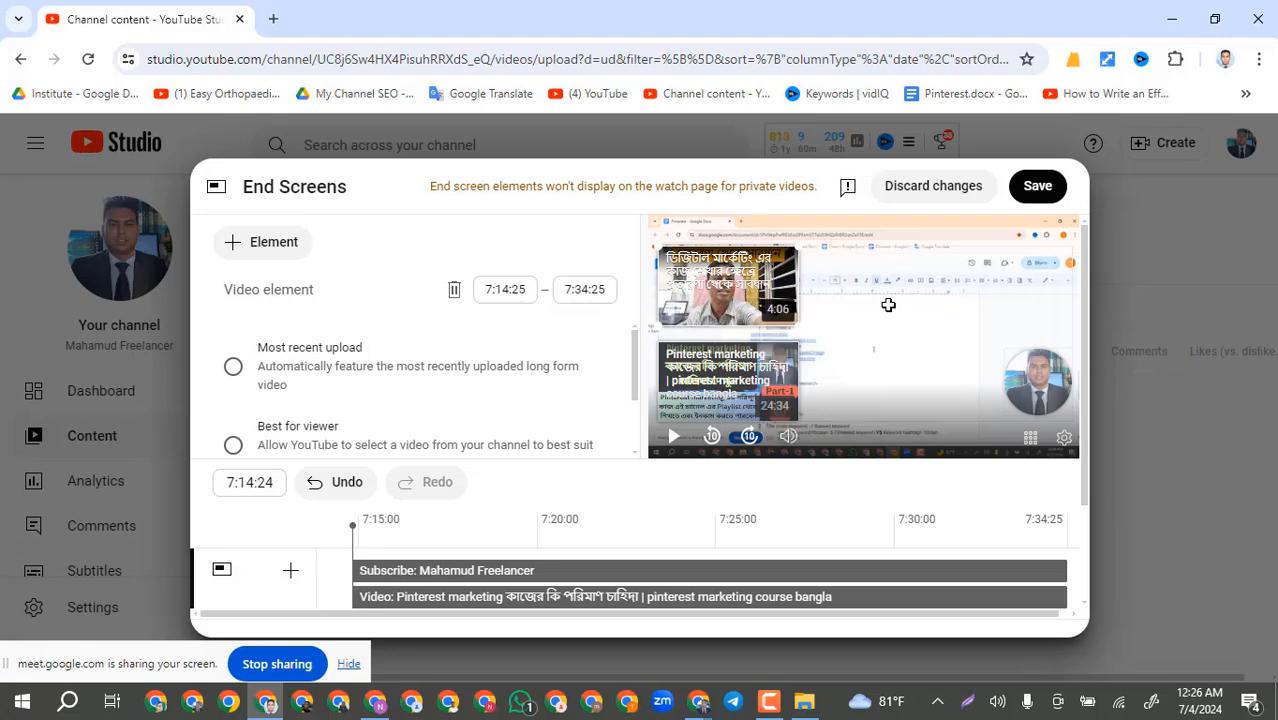
{"action": "right_click", "coordinate": [884, 305]}
{"action": "left_click", "coordinate": [850, 297]}
{"action": "right_click", "coordinate": [851, 298]}
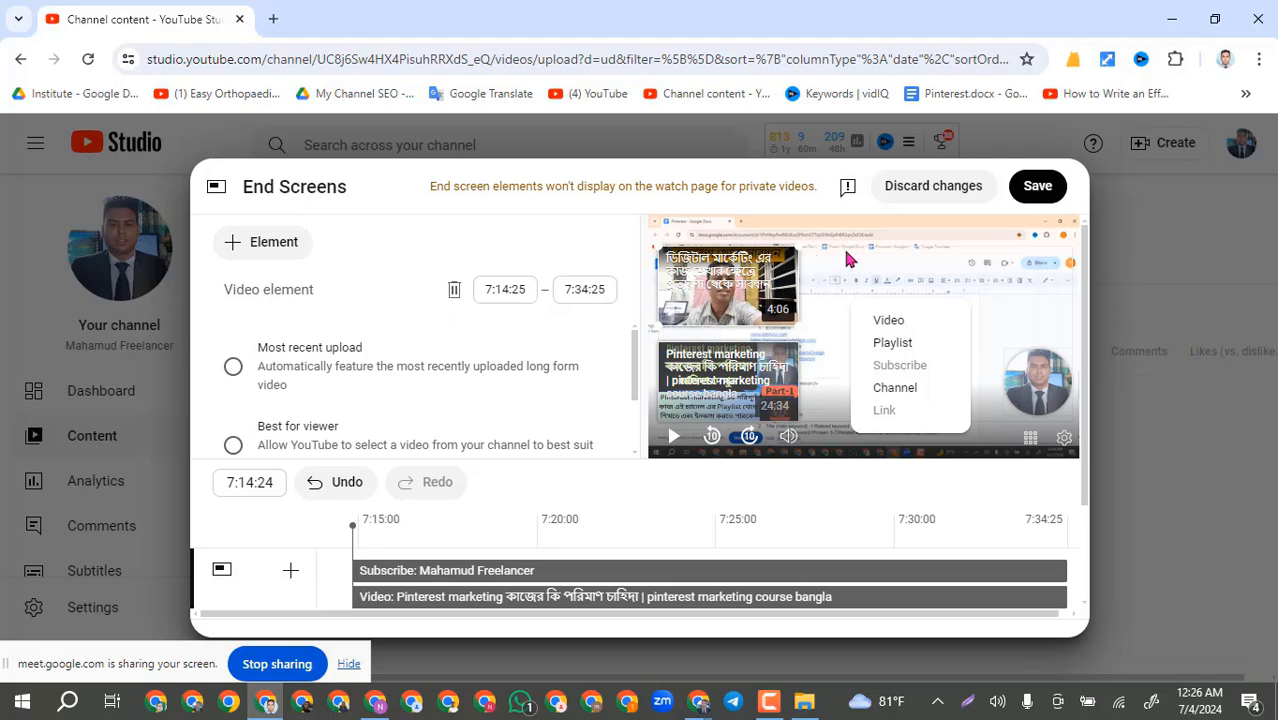
{"action": "left_click", "coordinate": [836, 300]}
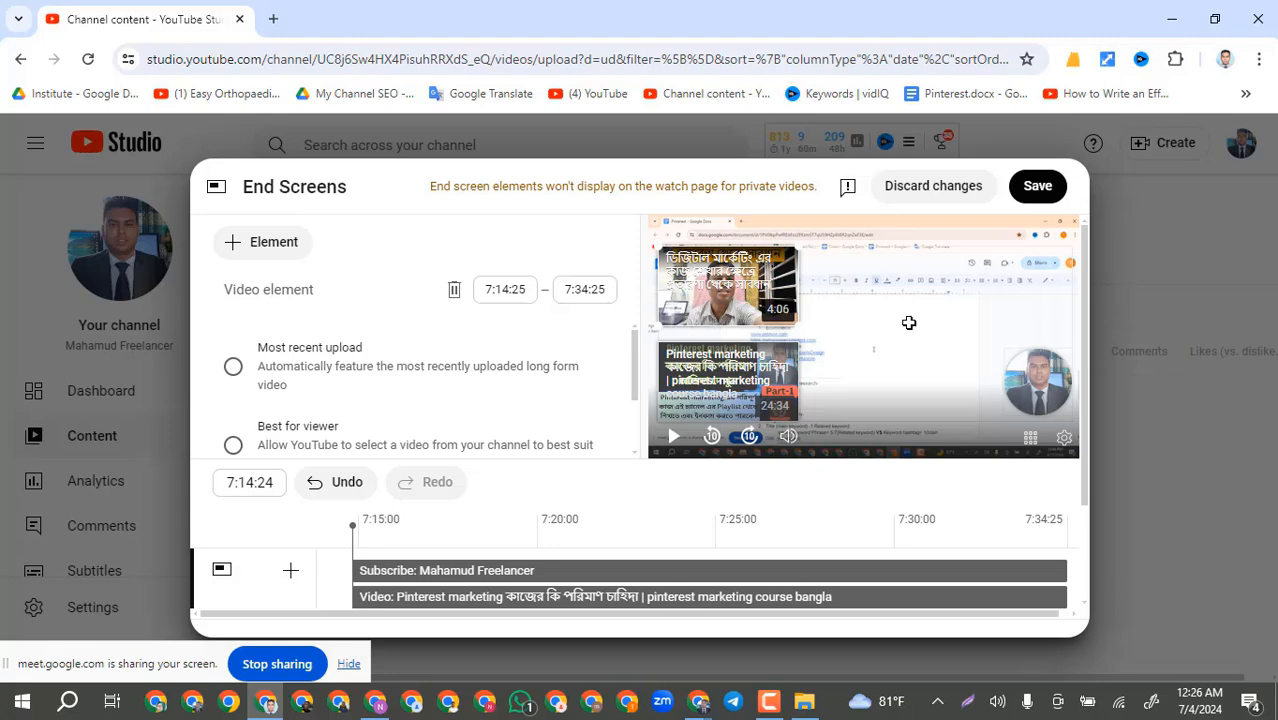
Step: Add the "Pinterest marketing bangla tutorial" playlist as an end screen element and place it beside the upper video element without overlap
{"action": "left_click", "coordinate": [909, 323]}
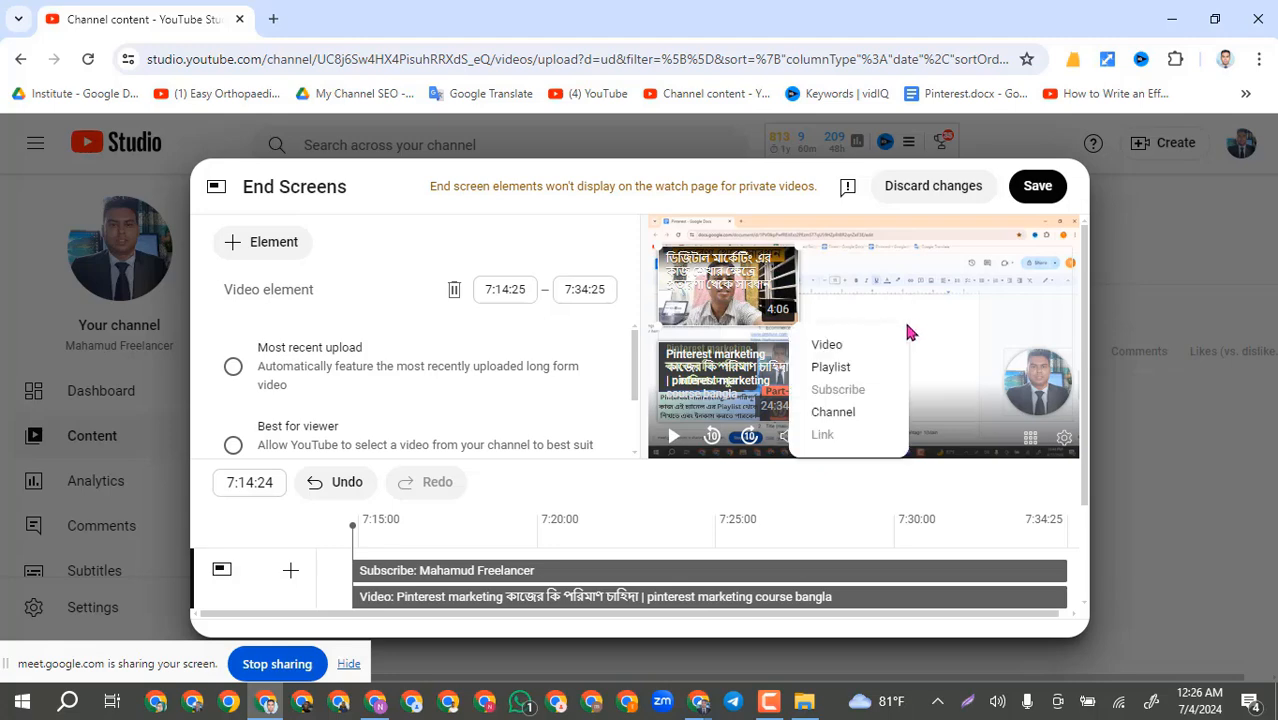
{"action": "left_click", "coordinate": [828, 368]}
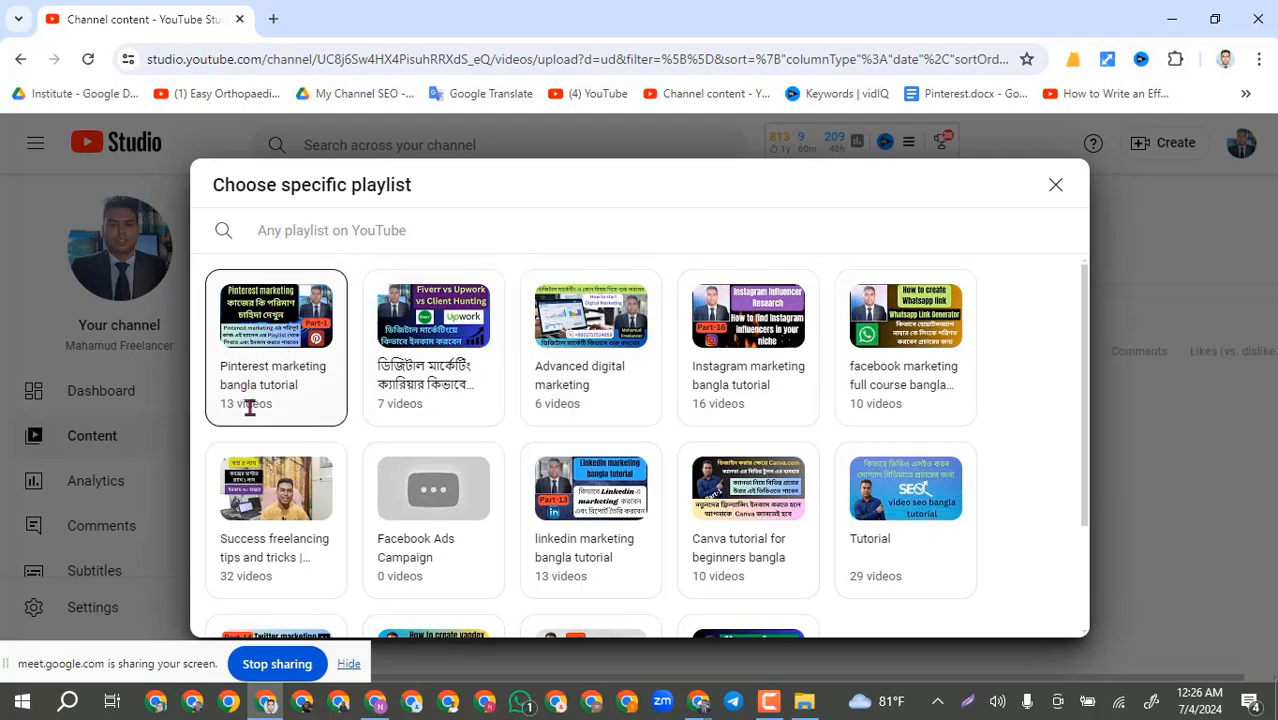
{"action": "left_click", "coordinate": [270, 318]}
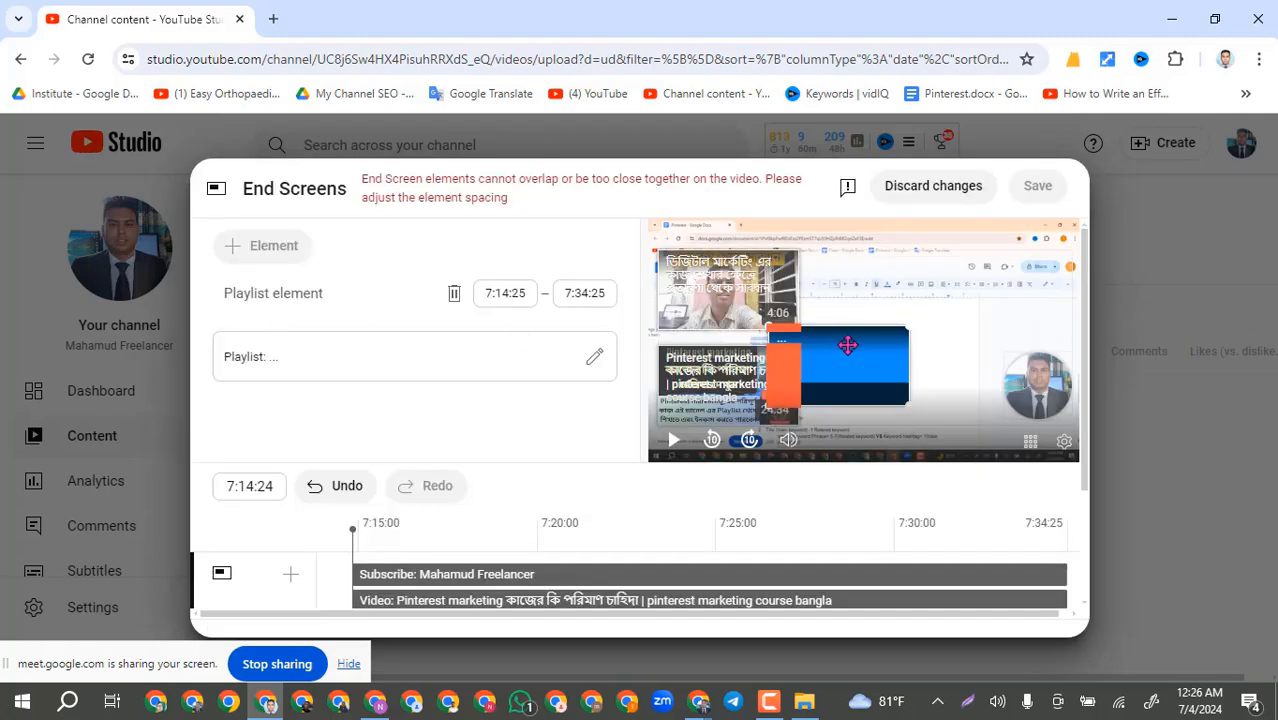
{"action": "left_click", "coordinate": [836, 355]}
{"action": "left_click_drag", "start_coordinate": [836, 355], "coordinate": [880, 284]}
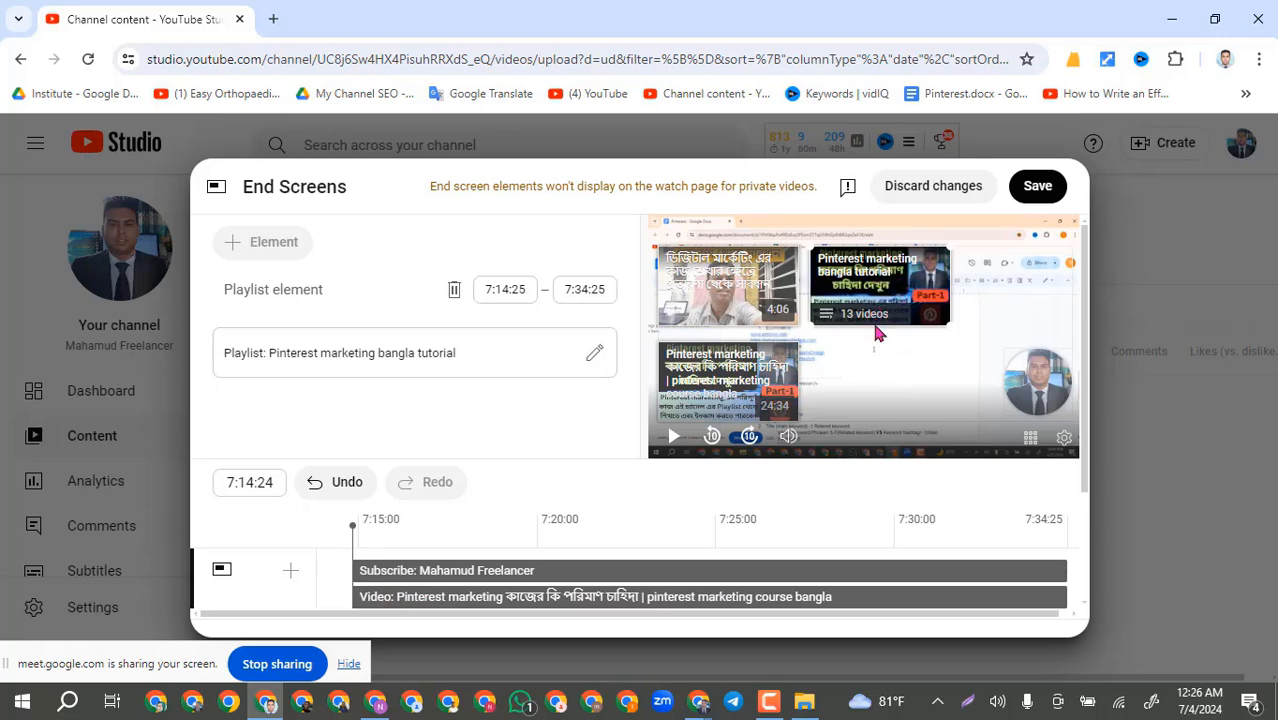
{"action": "left_click_drag", "start_coordinate": [850, 318], "coordinate": [867, 281]}
Step: Check the end screen elements on the timeline and save the end screen
{"action": "scroll", "coordinate": [840, 360], "scroll_direction": "down", "scroll_amount": 2}
{"action": "scroll", "coordinate": [828, 344], "scroll_direction": "up", "scroll_amount": 1}
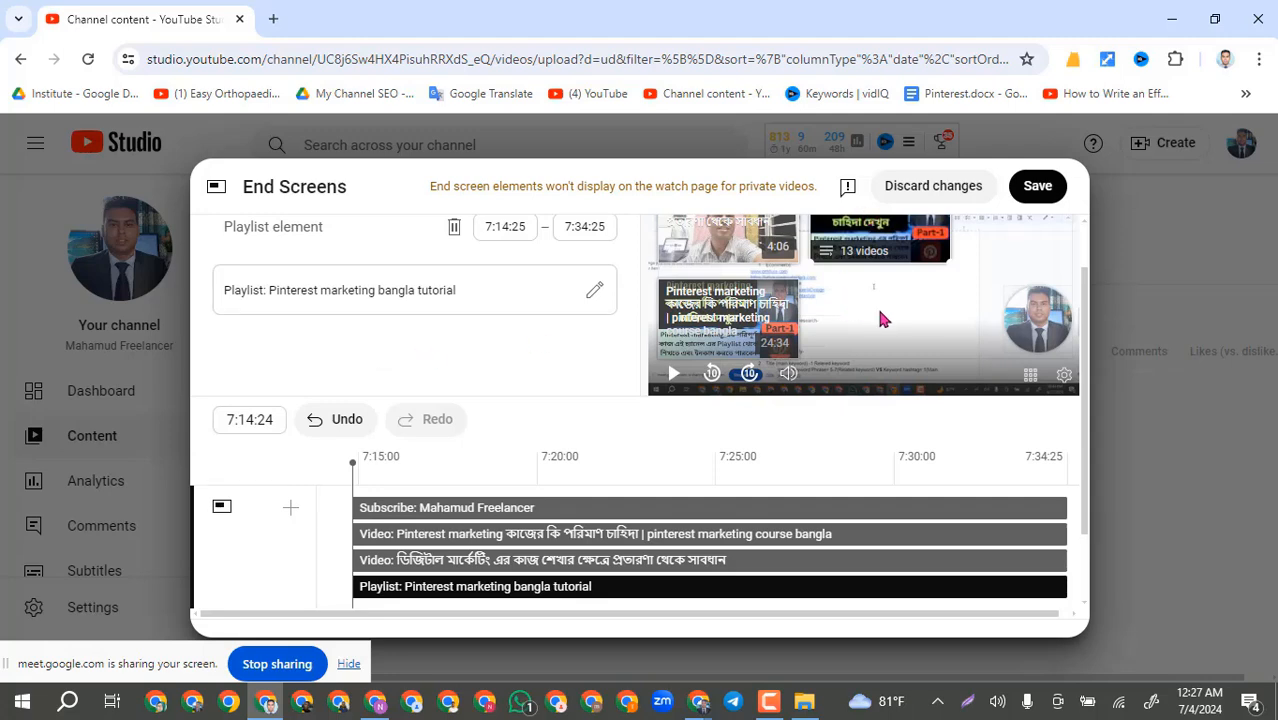
{"action": "left_click", "coordinate": [1040, 194]}
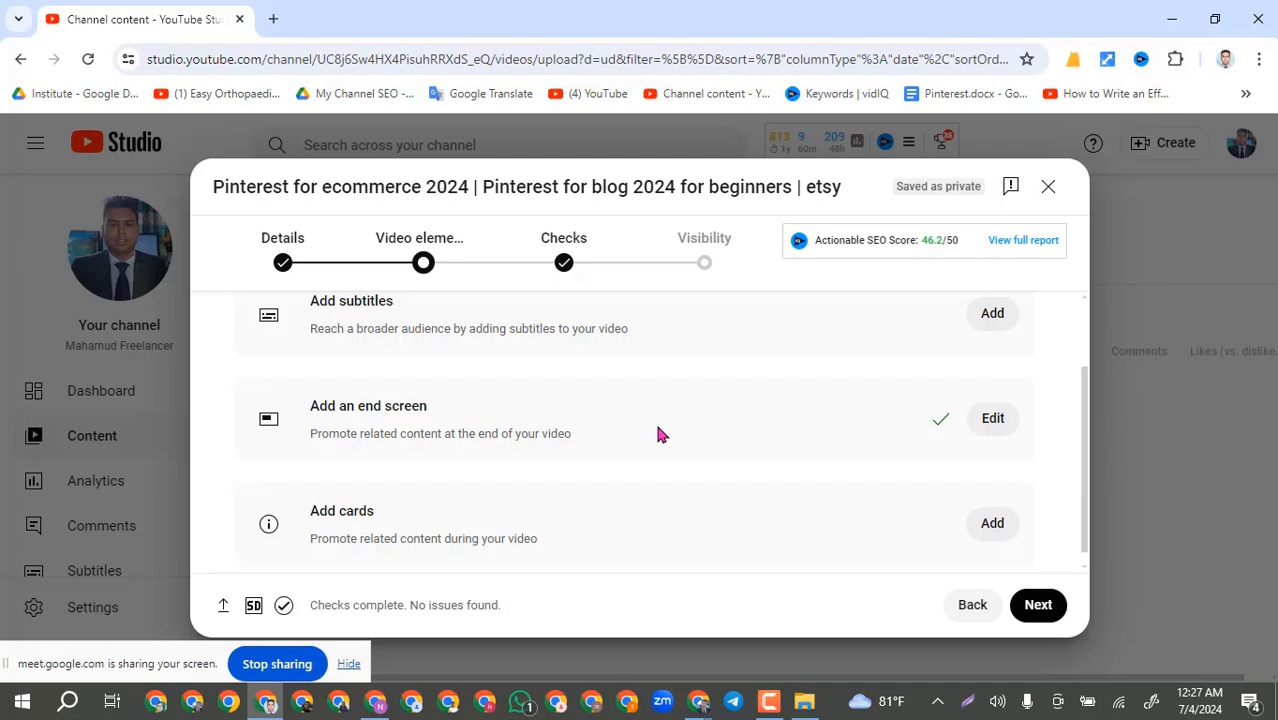
Step: Add a video card at 0:00:00 linking to "The 5 c's of digital marketing success" and save the cards
{"action": "scroll", "coordinate": [660, 434], "scroll_direction": "down", "scroll_amount": 1}
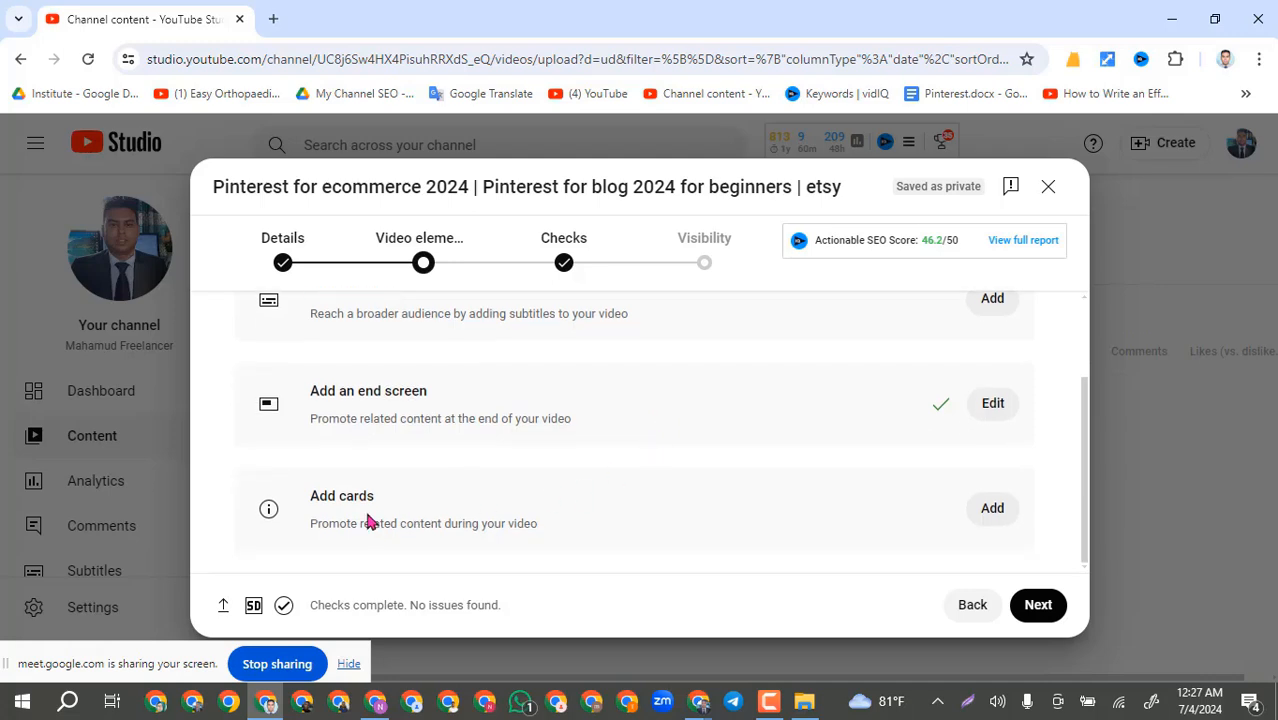
{"action": "left_click", "coordinate": [993, 509]}
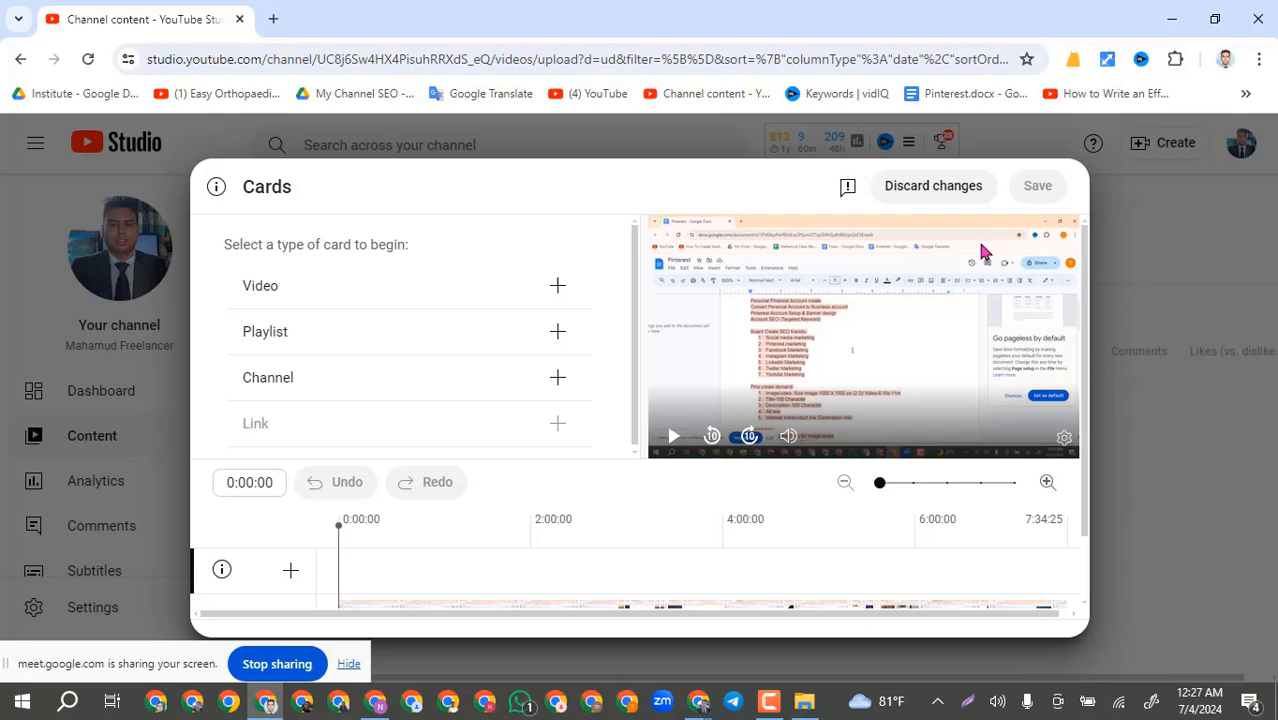
{"action": "left_click", "coordinate": [270, 386]}
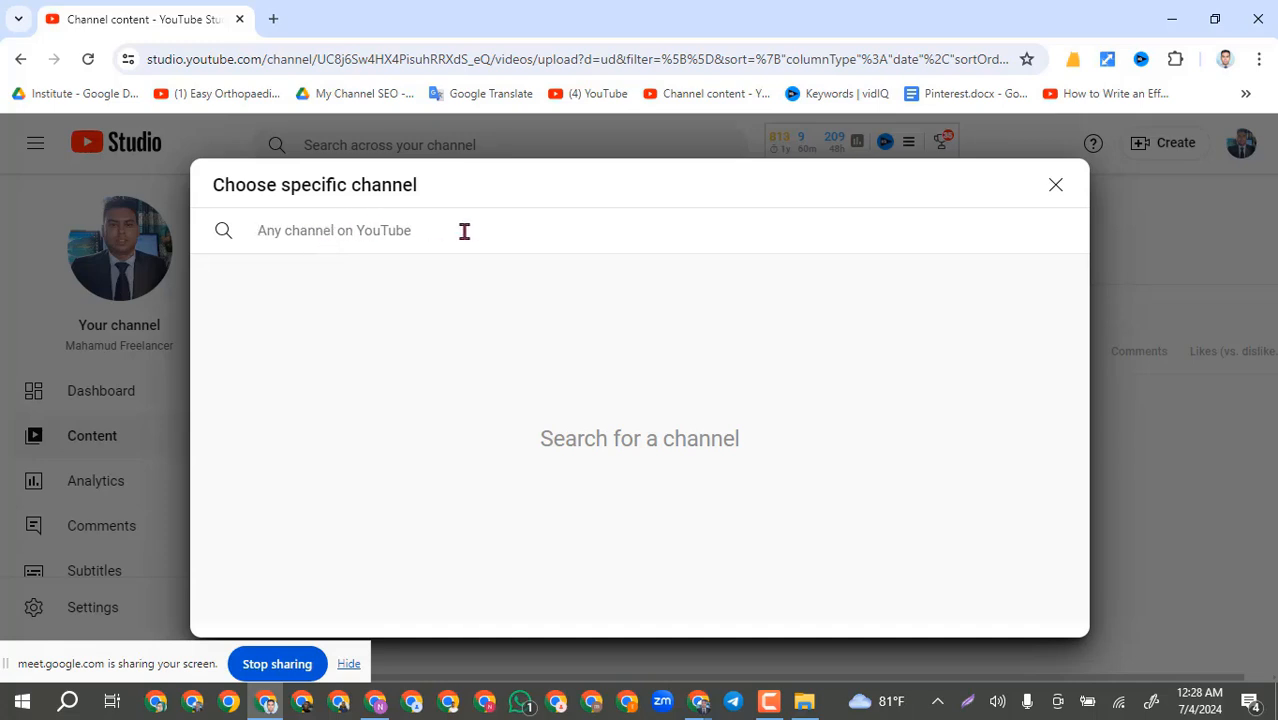
{"action": "left_click", "coordinate": [1056, 186]}
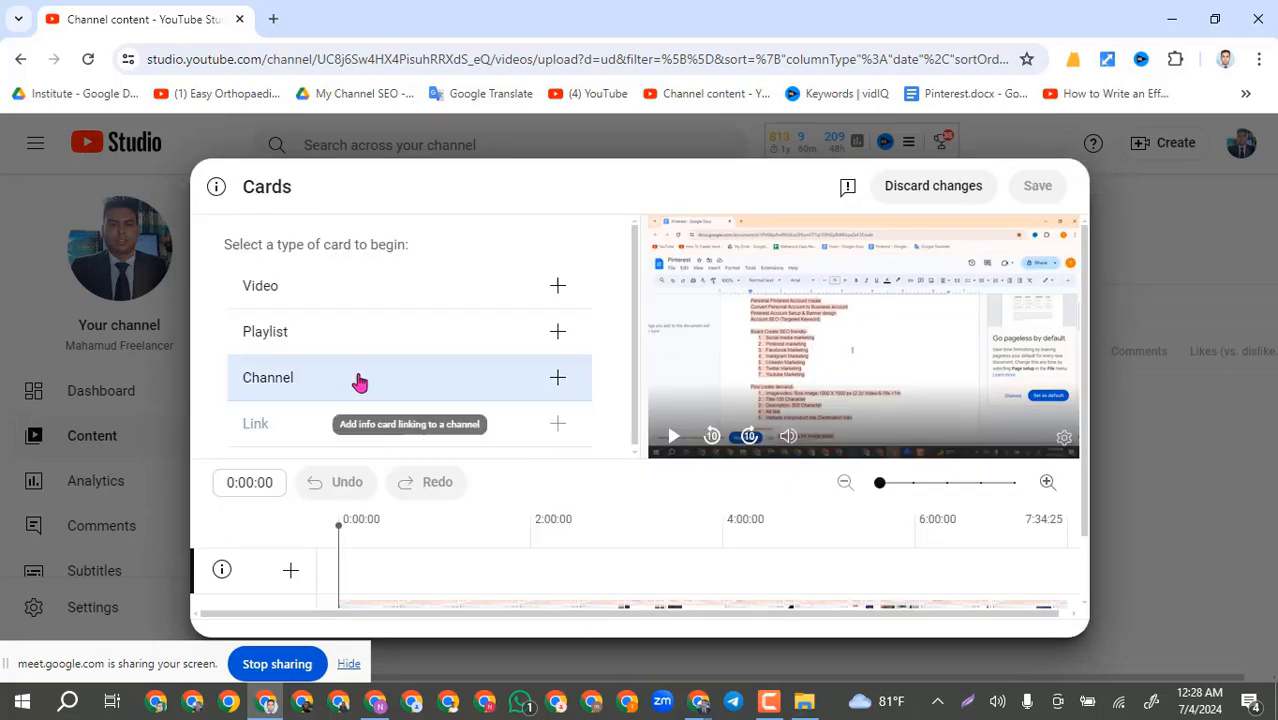
{"action": "left_click", "coordinate": [305, 288]}
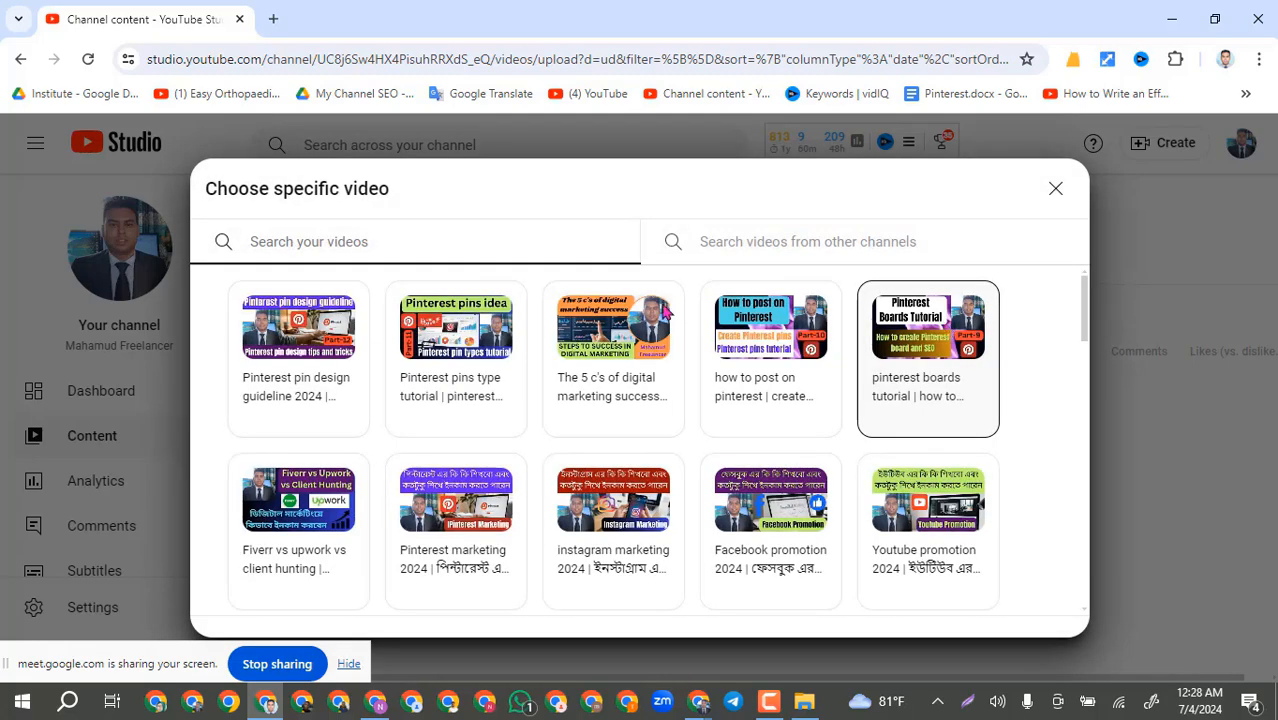
{"action": "scroll", "coordinate": [640, 432], "scroll_direction": "down", "scroll_amount": 2}
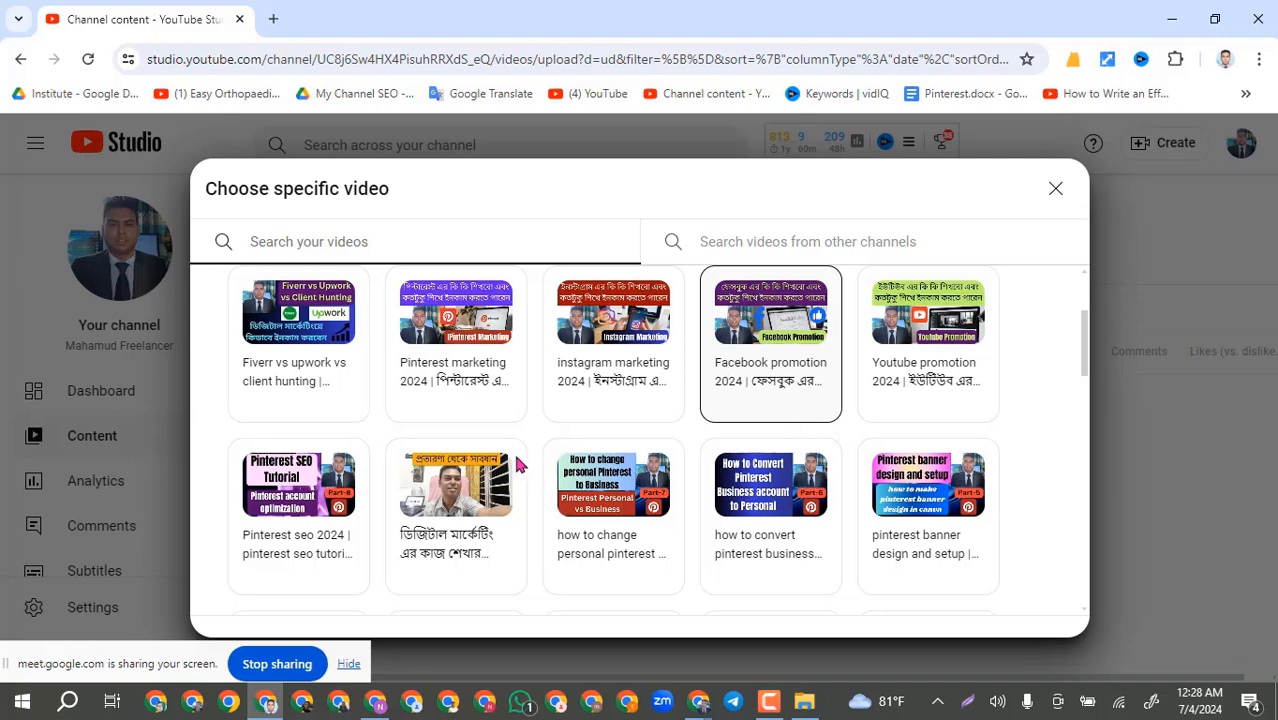
{"action": "scroll", "coordinate": [350, 418], "scroll_direction": "up", "scroll_amount": 1}
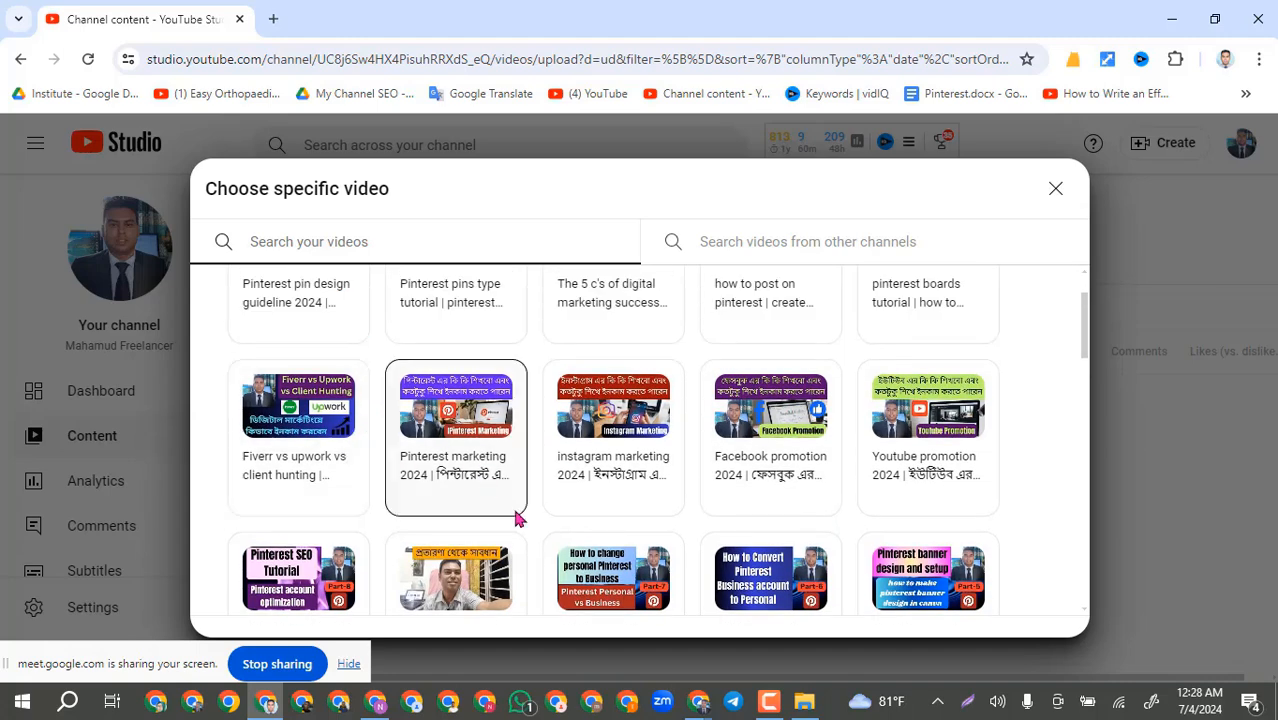
{"action": "scroll", "coordinate": [517, 515], "scroll_direction": "up", "scroll_amount": 1}
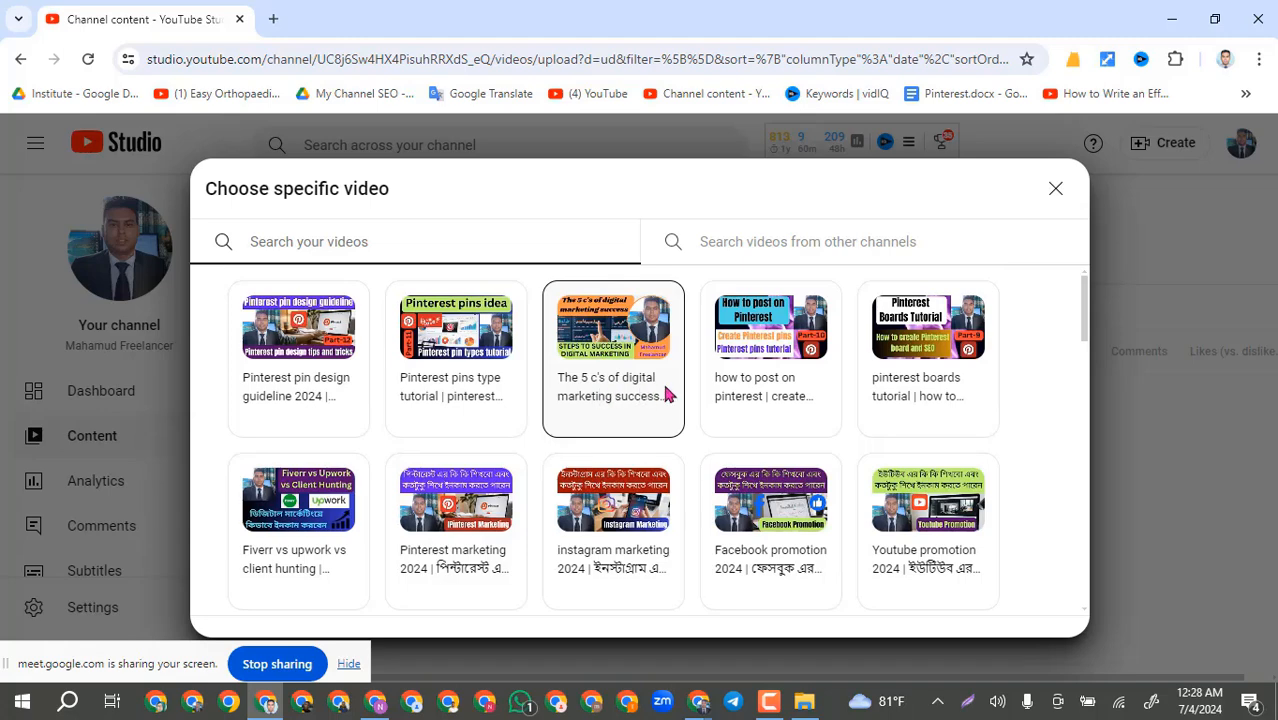
{"action": "left_click", "coordinate": [601, 342]}
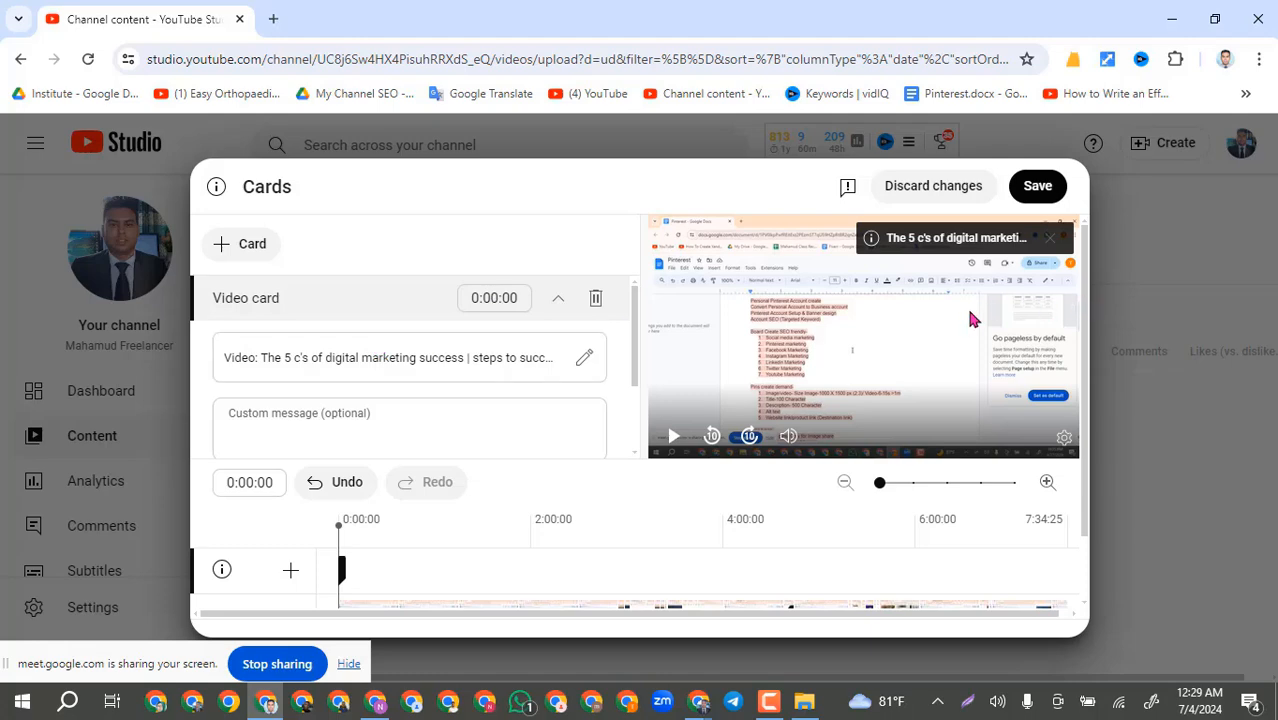
{"action": "left_click", "coordinate": [1038, 188]}
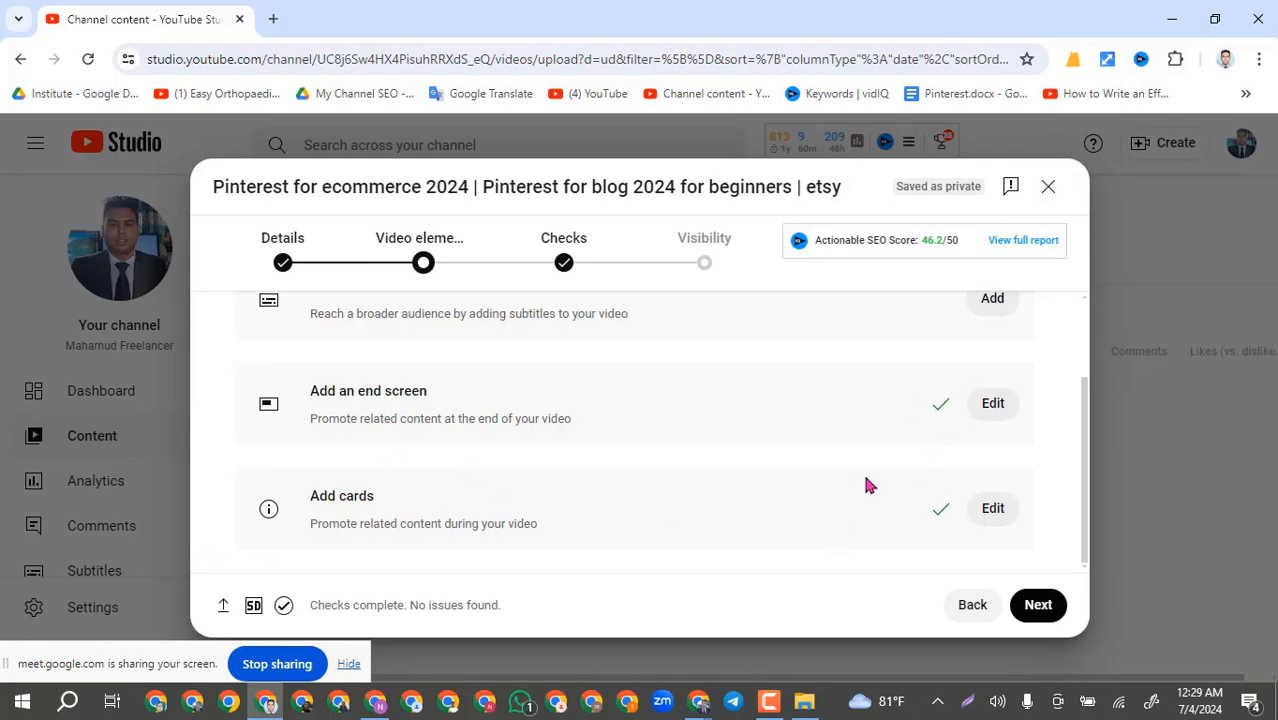
Step: Continue through Checks to the Visibility stage and review the Save or publish and Schedule options
{"action": "left_click", "coordinate": [1042, 609]}
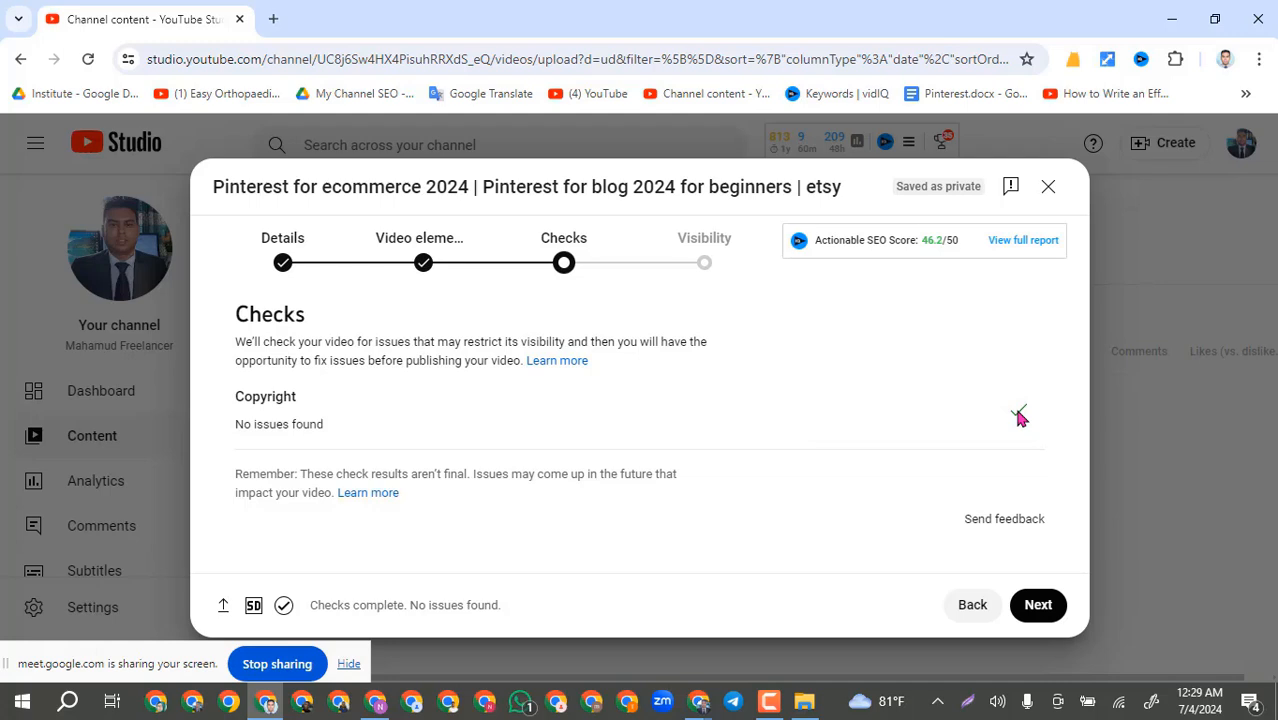
{"action": "left_click", "coordinate": [1040, 612]}
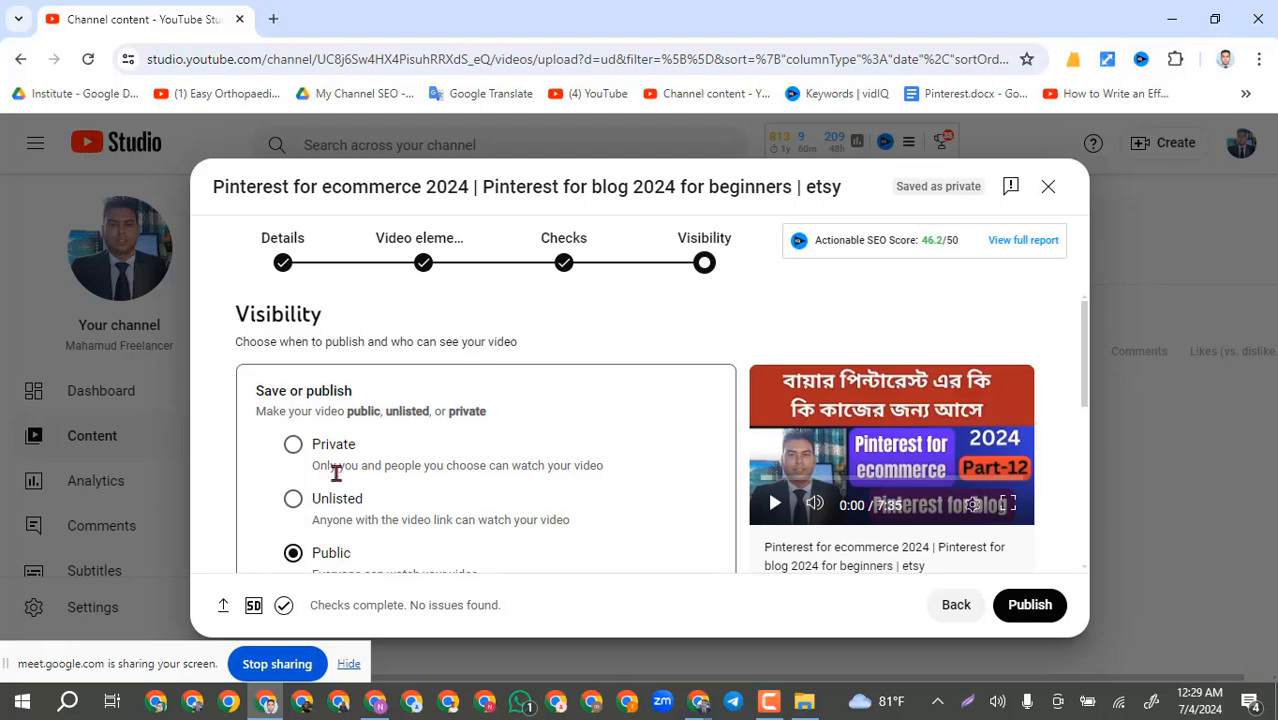
{"action": "scroll", "coordinate": [295, 468], "scroll_direction": "down", "scroll_amount": 1}
{"action": "scroll", "coordinate": [462, 372], "scroll_direction": "up", "scroll_amount": 1}
{"action": "scroll", "coordinate": [385, 490], "scroll_direction": "down", "scroll_amount": 2}
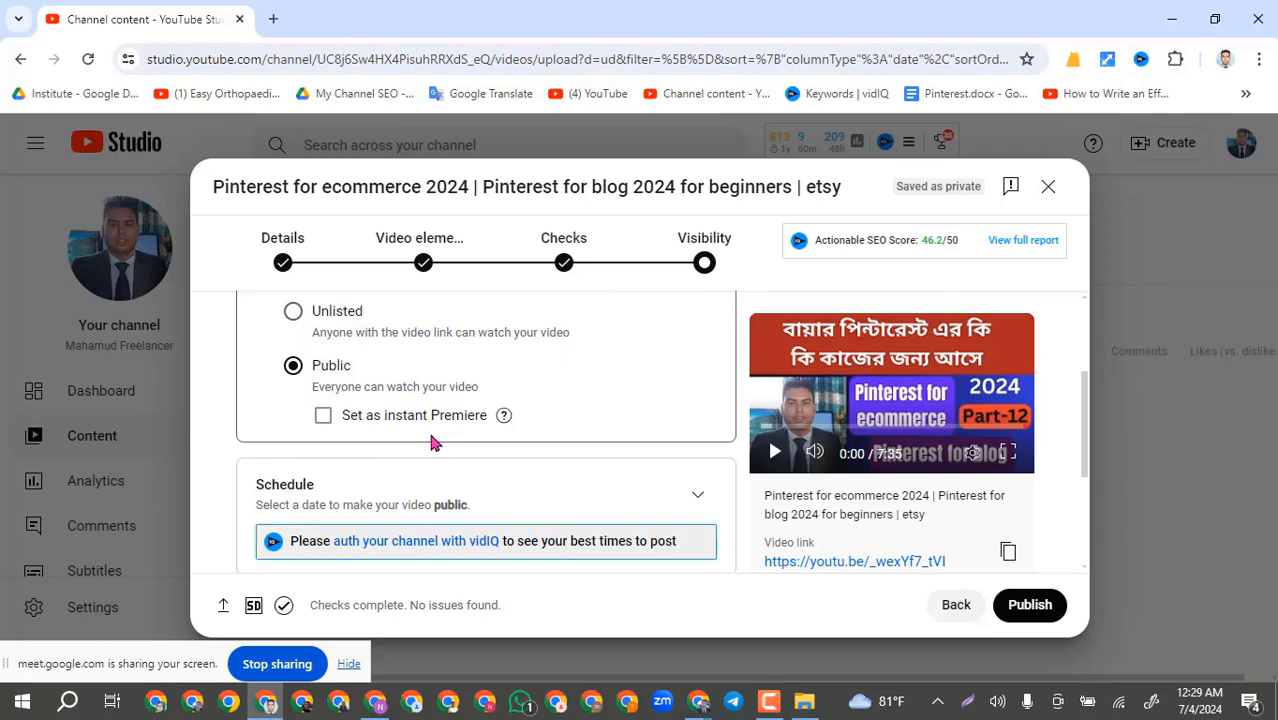
{"action": "scroll", "coordinate": [432, 442], "scroll_direction": "up", "scroll_amount": 1}
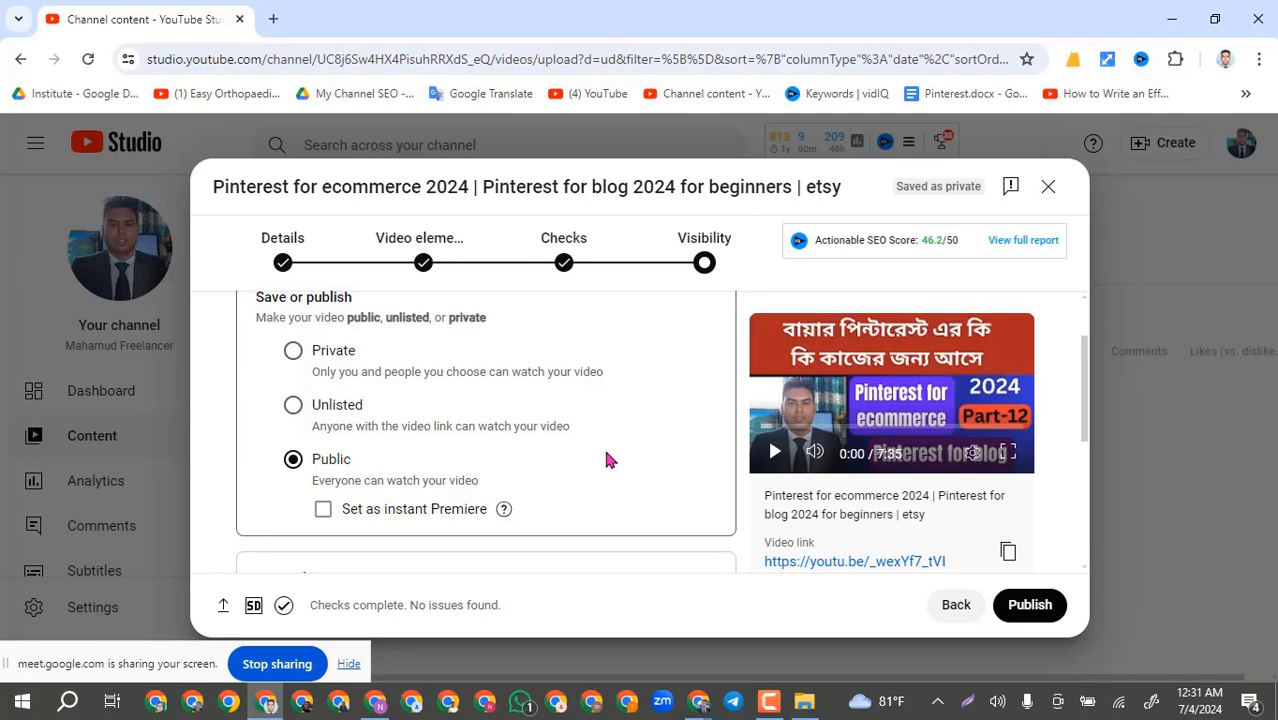
{"action": "scroll", "coordinate": [605, 458], "scroll_direction": "down", "scroll_amount": 1}
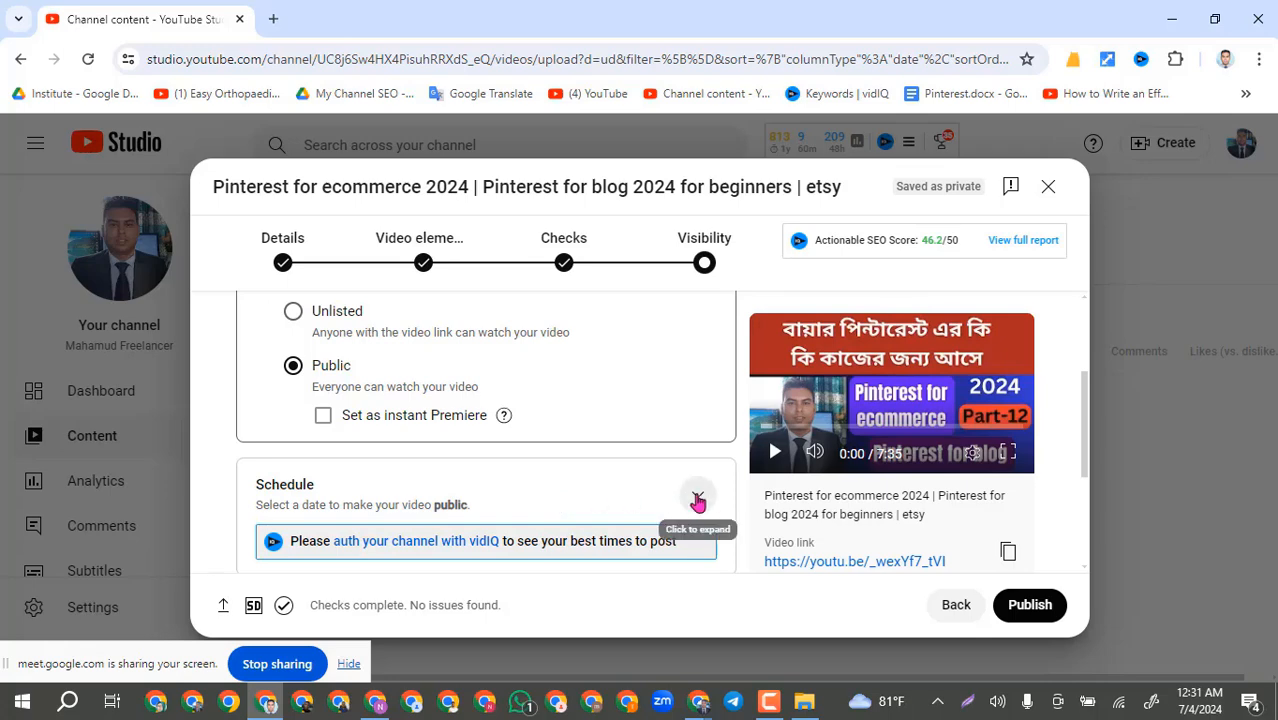
Step: Expand the Schedule options and examine the publish date and the list of available publish times
{"action": "left_click", "coordinate": [695, 494]}
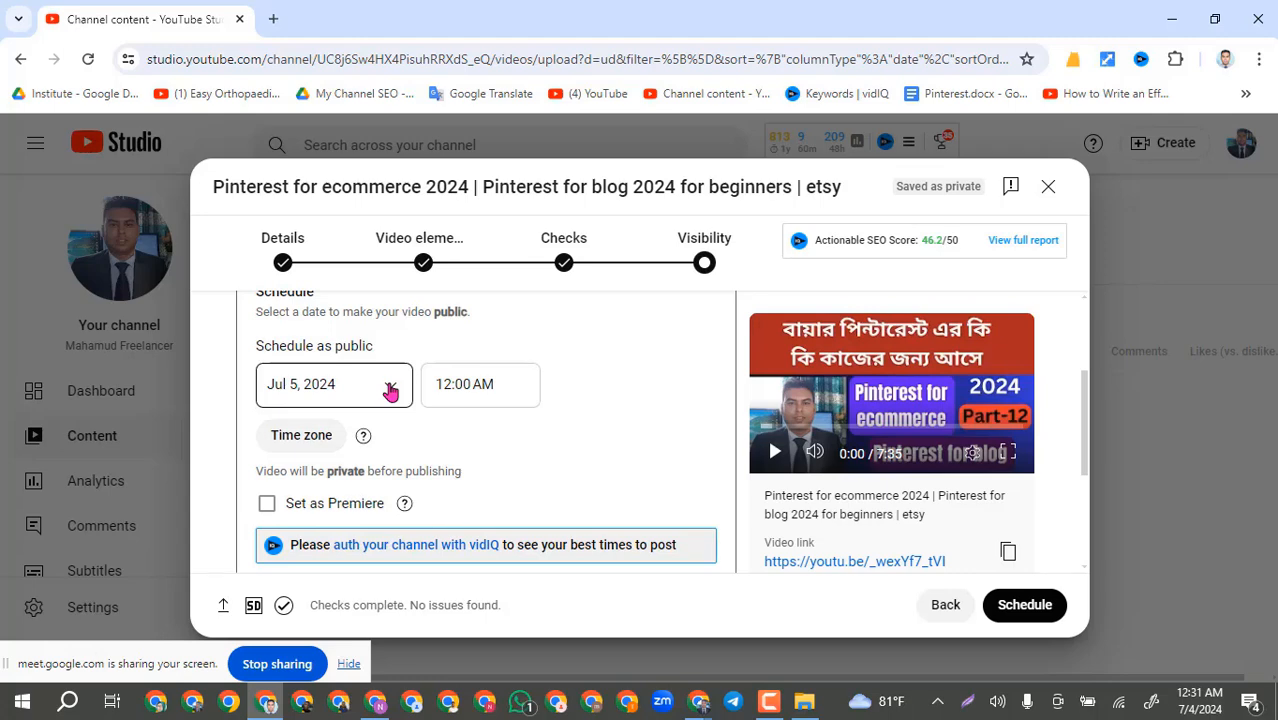
{"action": "mouse_move", "coordinate": [1192, 712]}
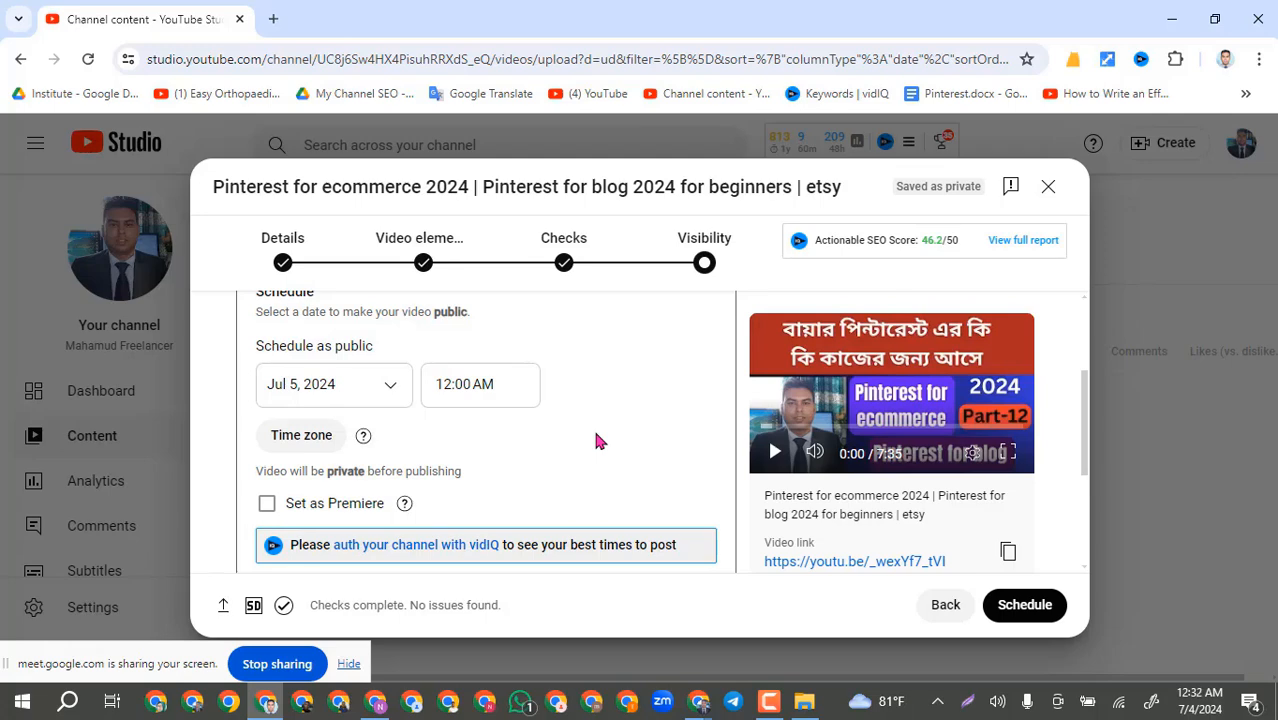
{"action": "left_click", "coordinate": [516, 380]}
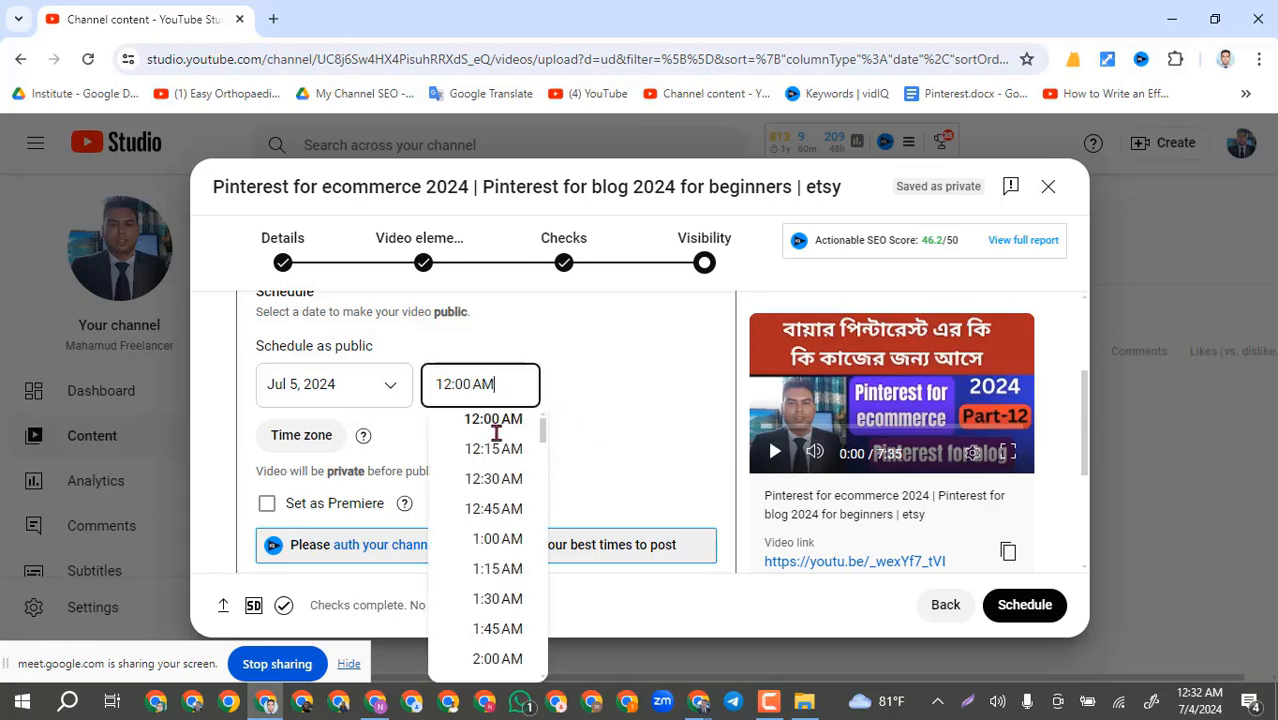
{"action": "scroll", "coordinate": [494, 505], "scroll_direction": "down", "scroll_amount": 1}
{"action": "scroll", "coordinate": [497, 560], "scroll_direction": "down", "scroll_amount": 8}
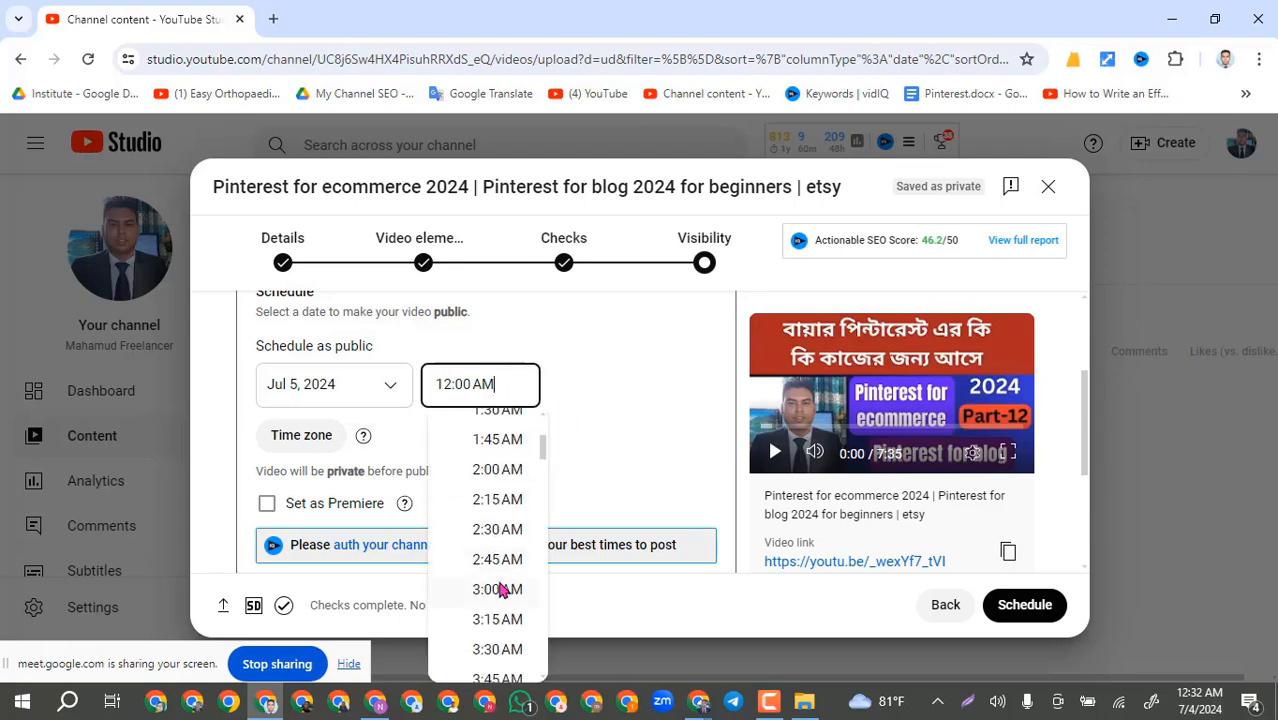
{"action": "scroll", "coordinate": [499, 583], "scroll_direction": "down", "scroll_amount": 2}
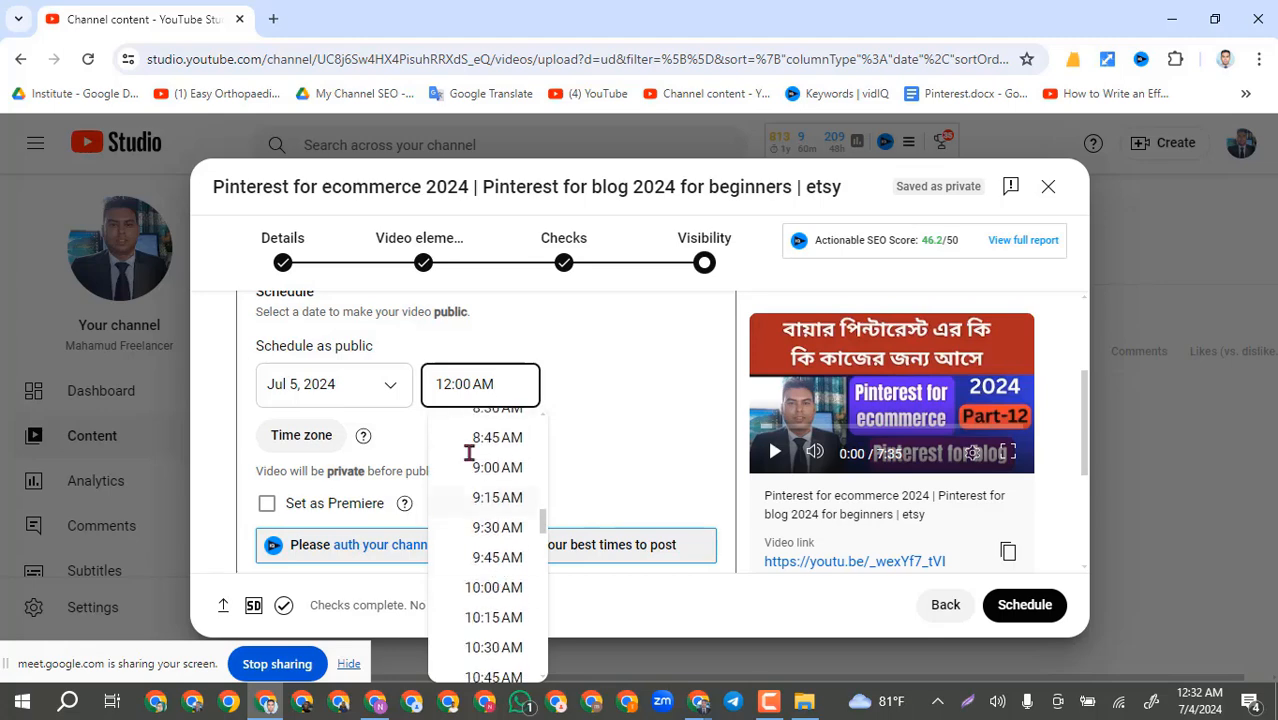
{"action": "scroll", "coordinate": [476, 490], "scroll_direction": "down", "scroll_amount": 3}
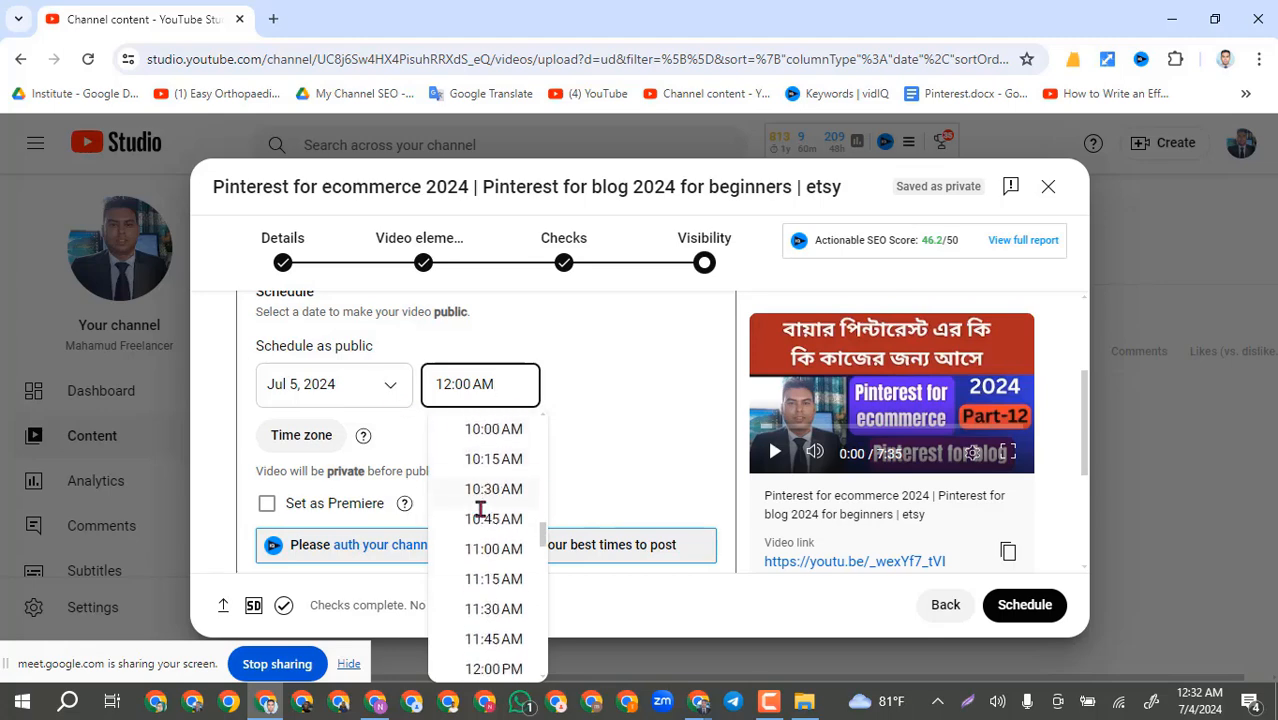
{"action": "scroll", "coordinate": [480, 580], "scroll_direction": "down", "scroll_amount": 2}
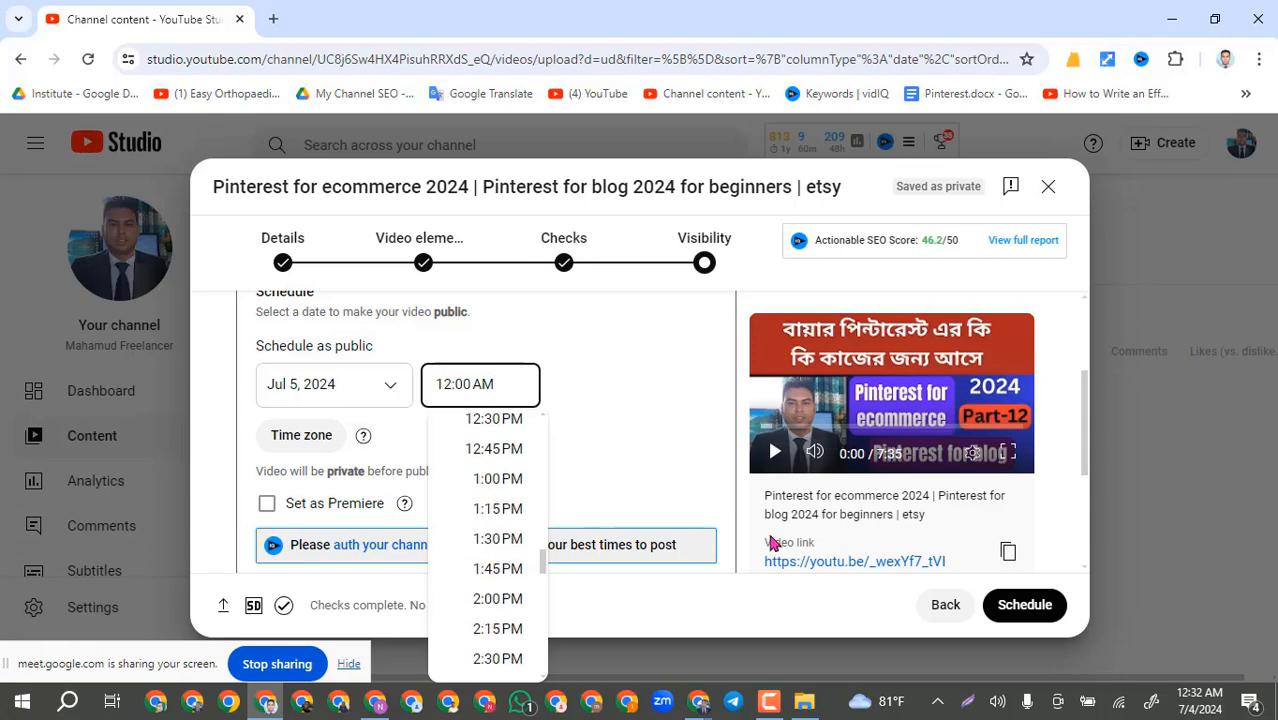
{"action": "left_click", "coordinate": [613, 384]}
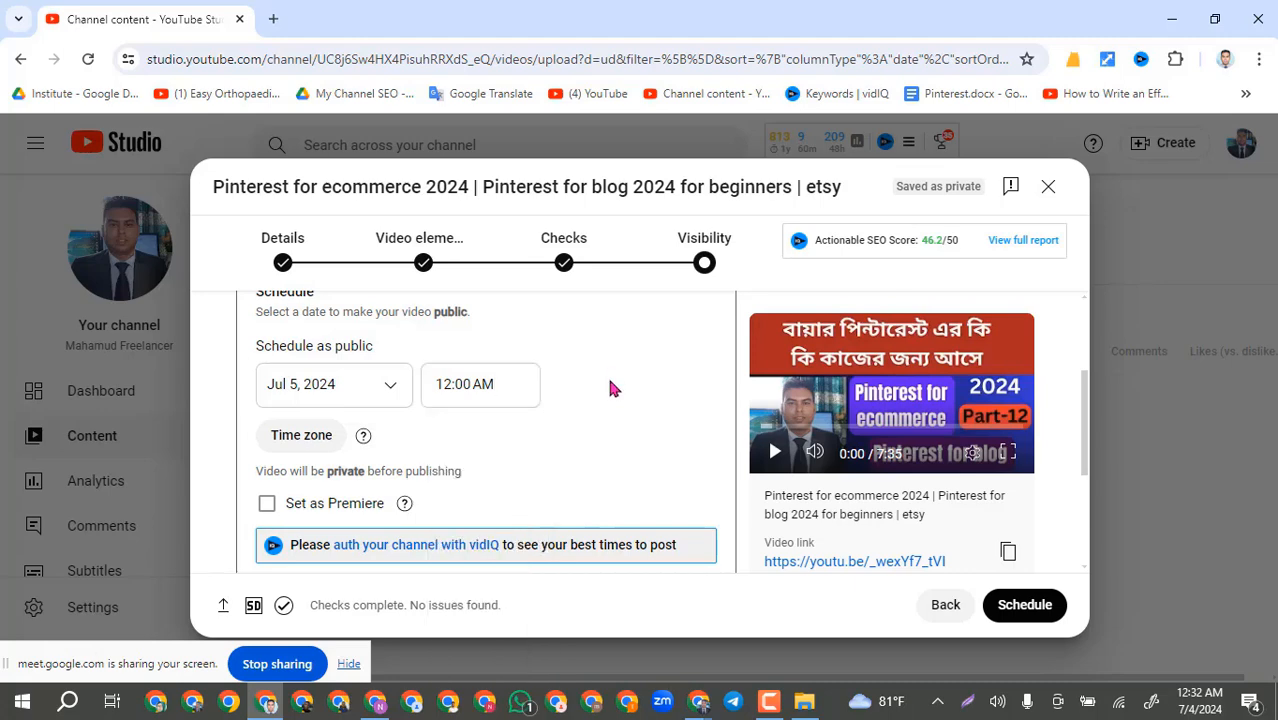
{"action": "scroll", "coordinate": [593, 391], "scroll_direction": "up", "scroll_amount": 2}
{"action": "scroll", "coordinate": [593, 399], "scroll_direction": "down", "scroll_amount": 3}
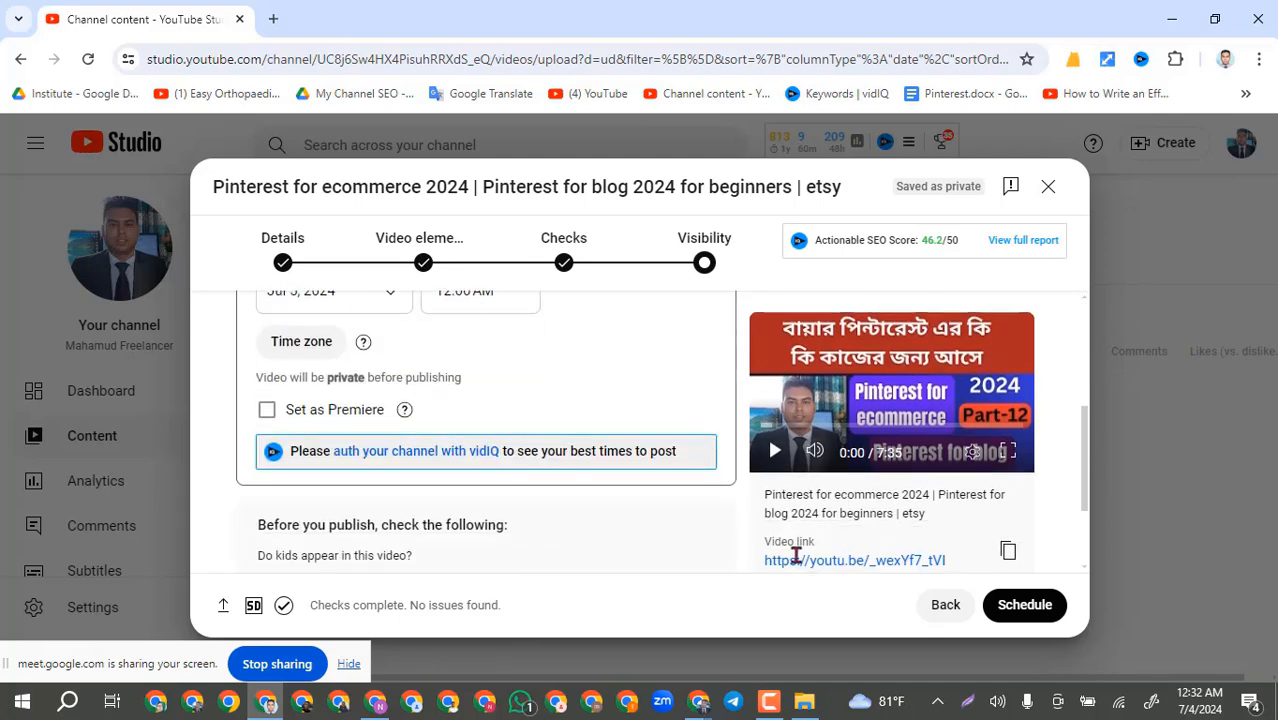
{"action": "left_click", "coordinate": [945, 605]}
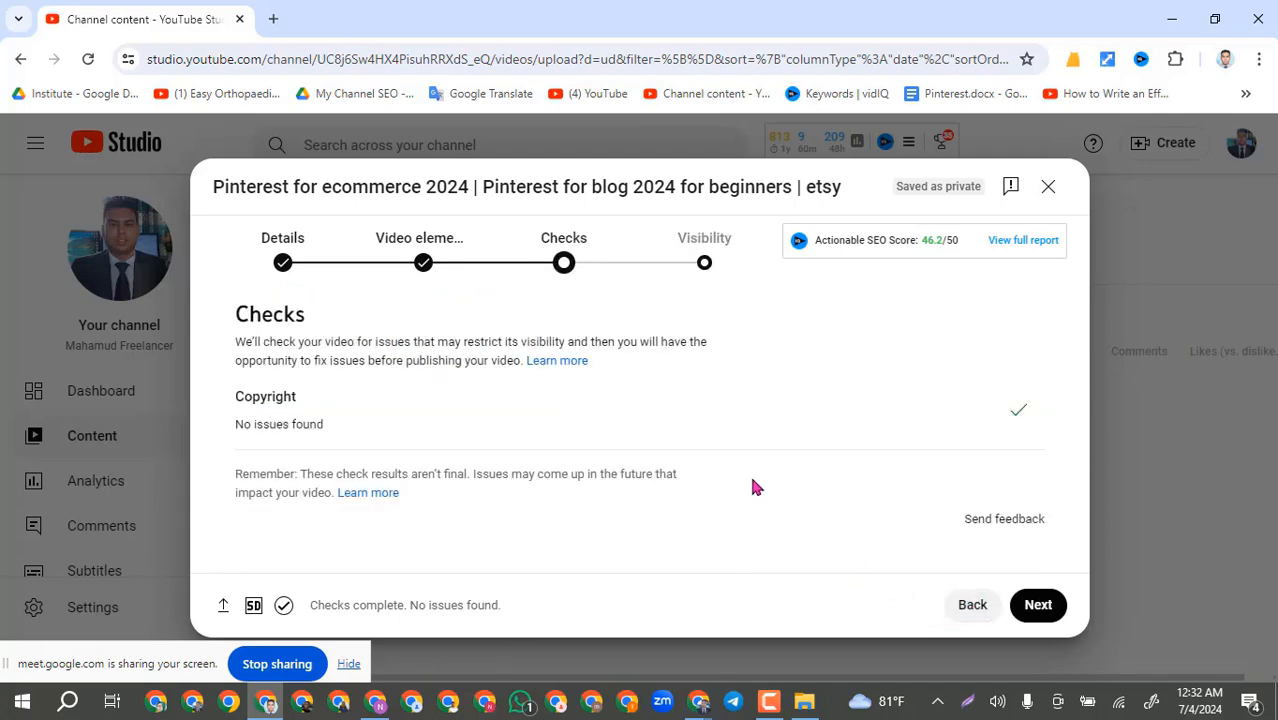
{"action": "left_click", "coordinate": [1037, 609]}
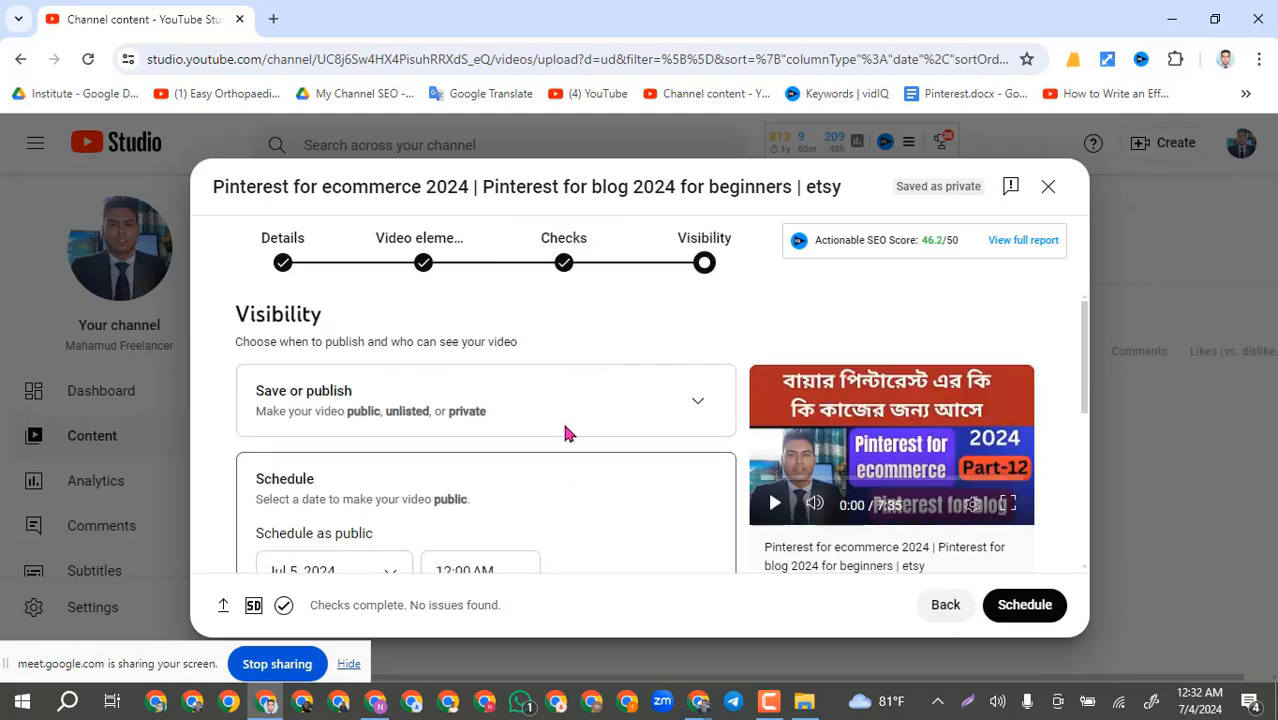
{"action": "scroll", "coordinate": [445, 490], "scroll_direction": "down", "scroll_amount": 1}
{"action": "left_click", "coordinate": [467, 479]}
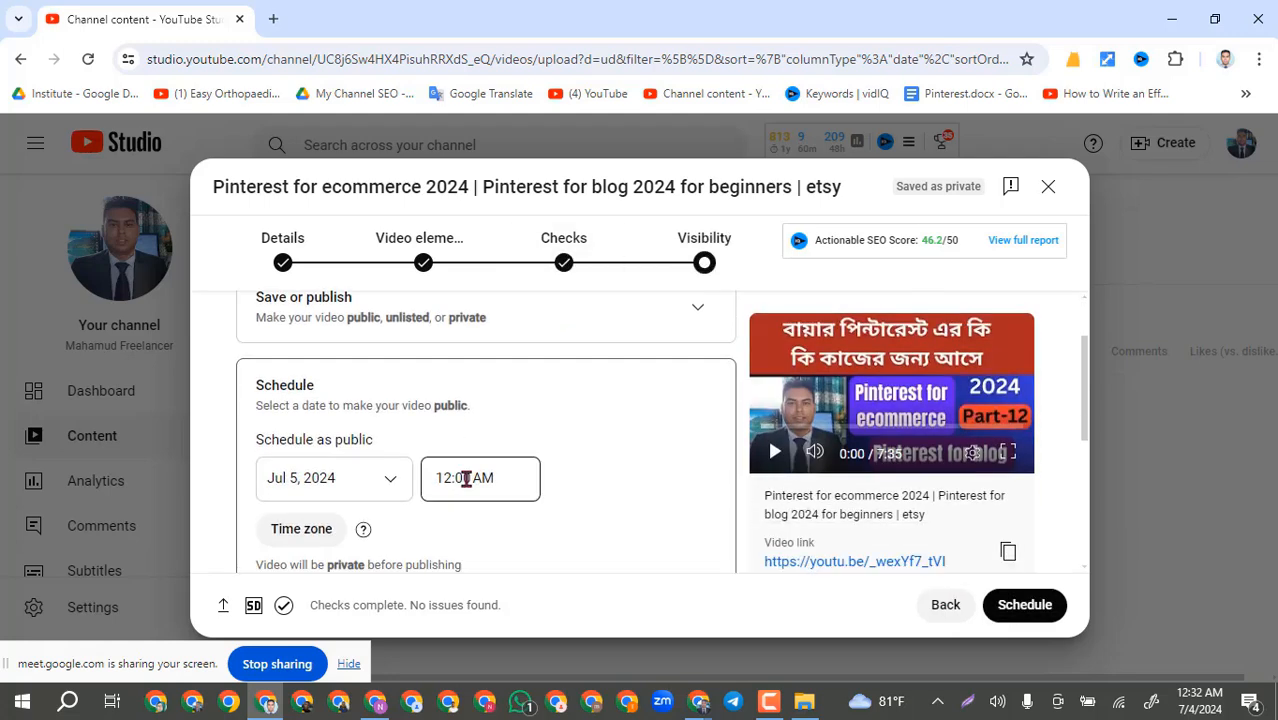
{"action": "scroll", "coordinate": [506, 460], "scroll_direction": "up", "scroll_amount": 1}
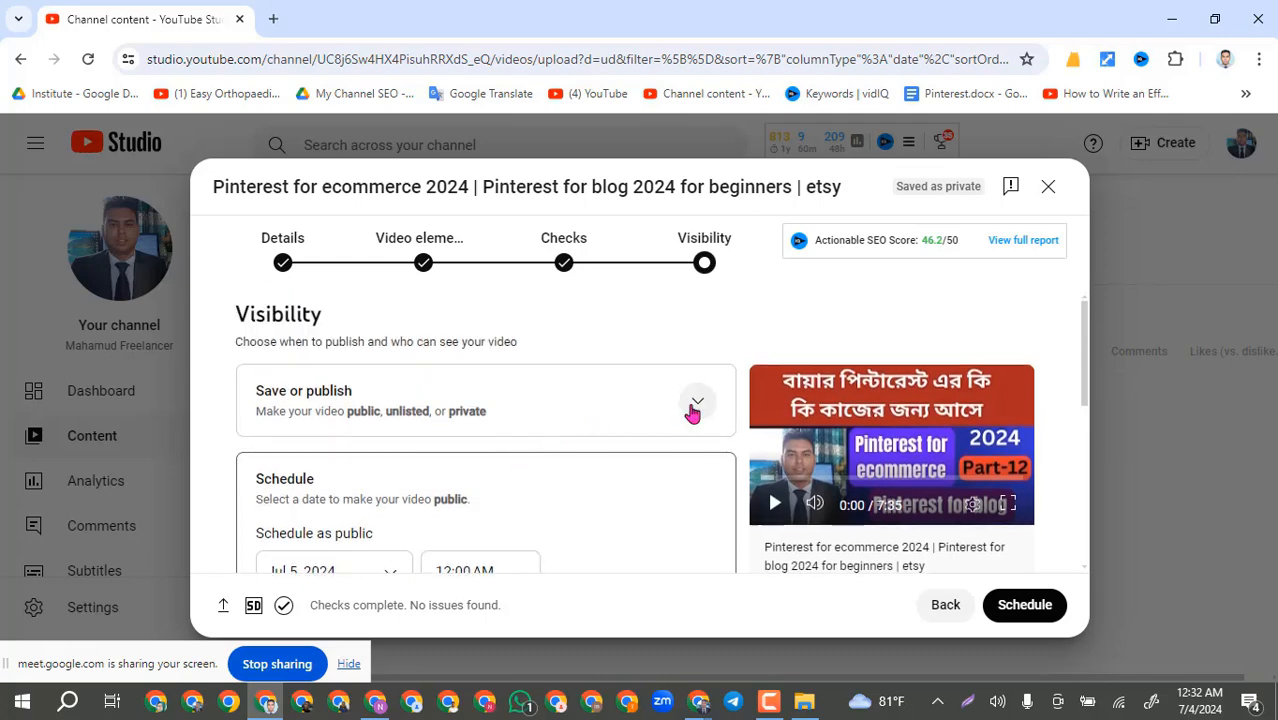
Step: Set the video's visibility to Public under Save or publish and publish it
{"action": "left_click", "coordinate": [692, 411]}
{"action": "scroll", "coordinate": [596, 462], "scroll_direction": "down", "scroll_amount": 2}
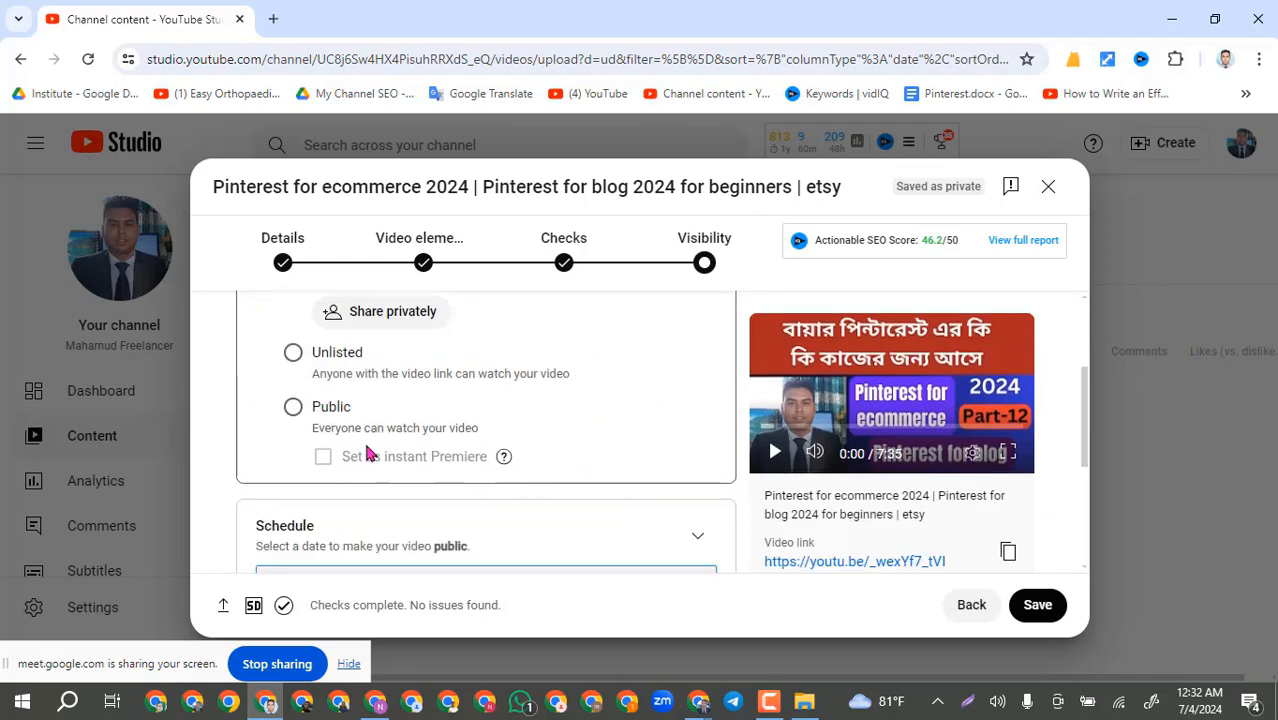
{"action": "left_click", "coordinate": [293, 406]}
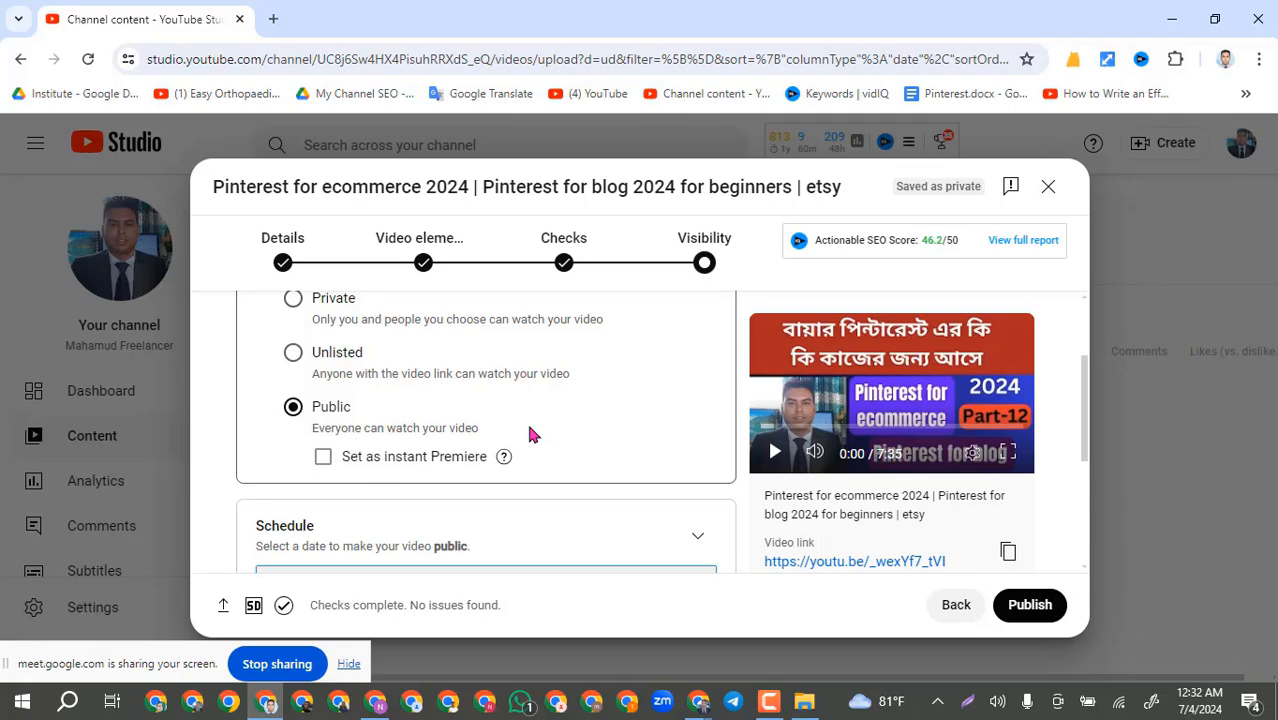
{"action": "scroll", "coordinate": [531, 434], "scroll_direction": "up", "scroll_amount": 1}
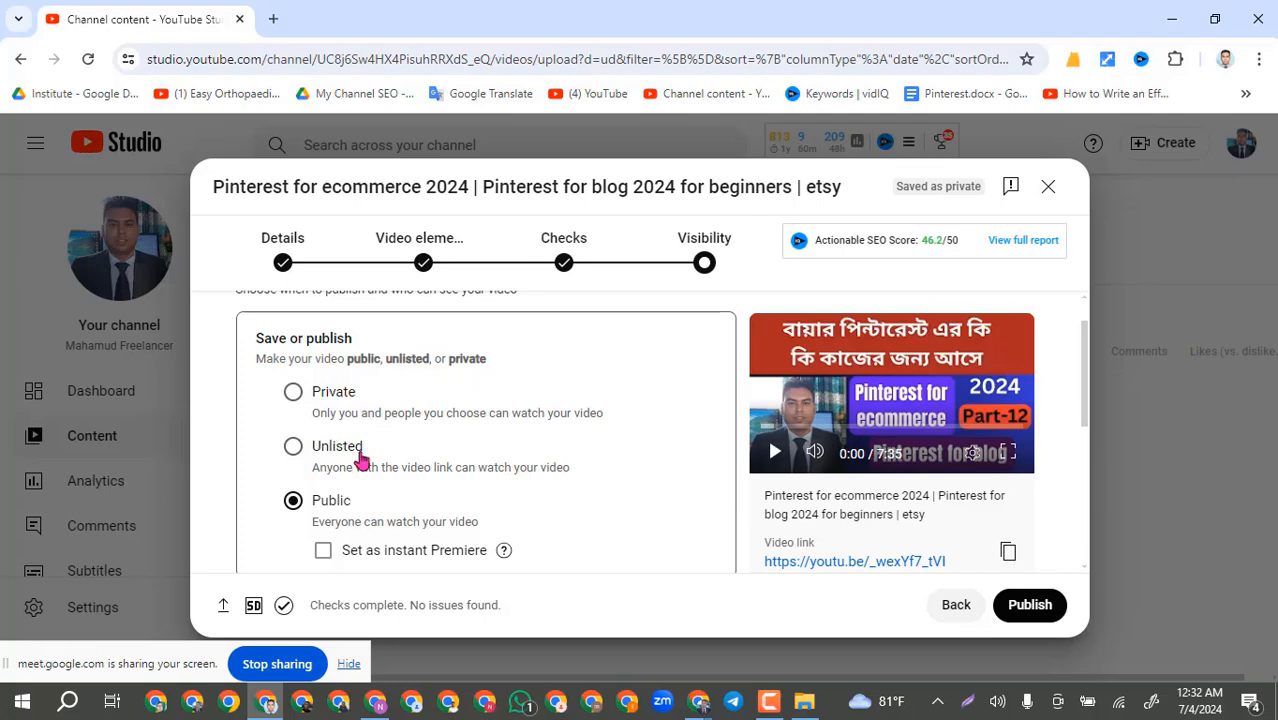
{"action": "scroll", "coordinate": [430, 519], "scroll_direction": "down", "scroll_amount": 1}
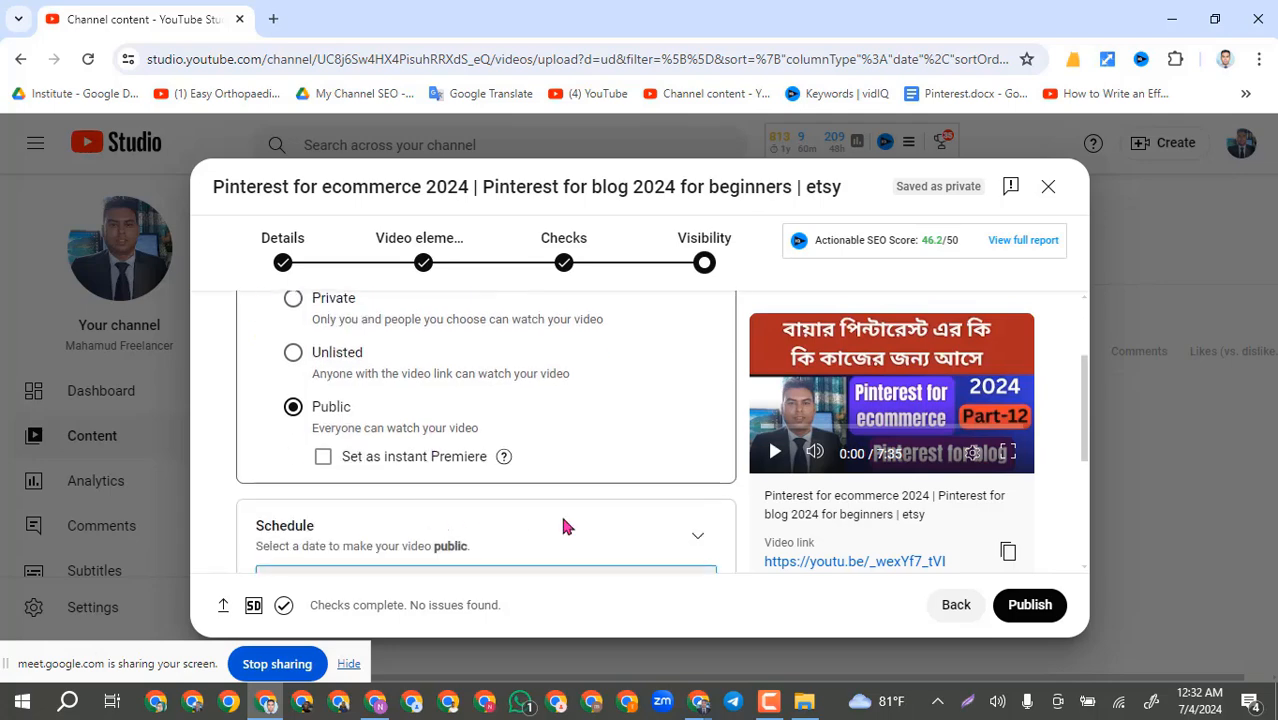
{"action": "left_click", "coordinate": [1031, 613]}
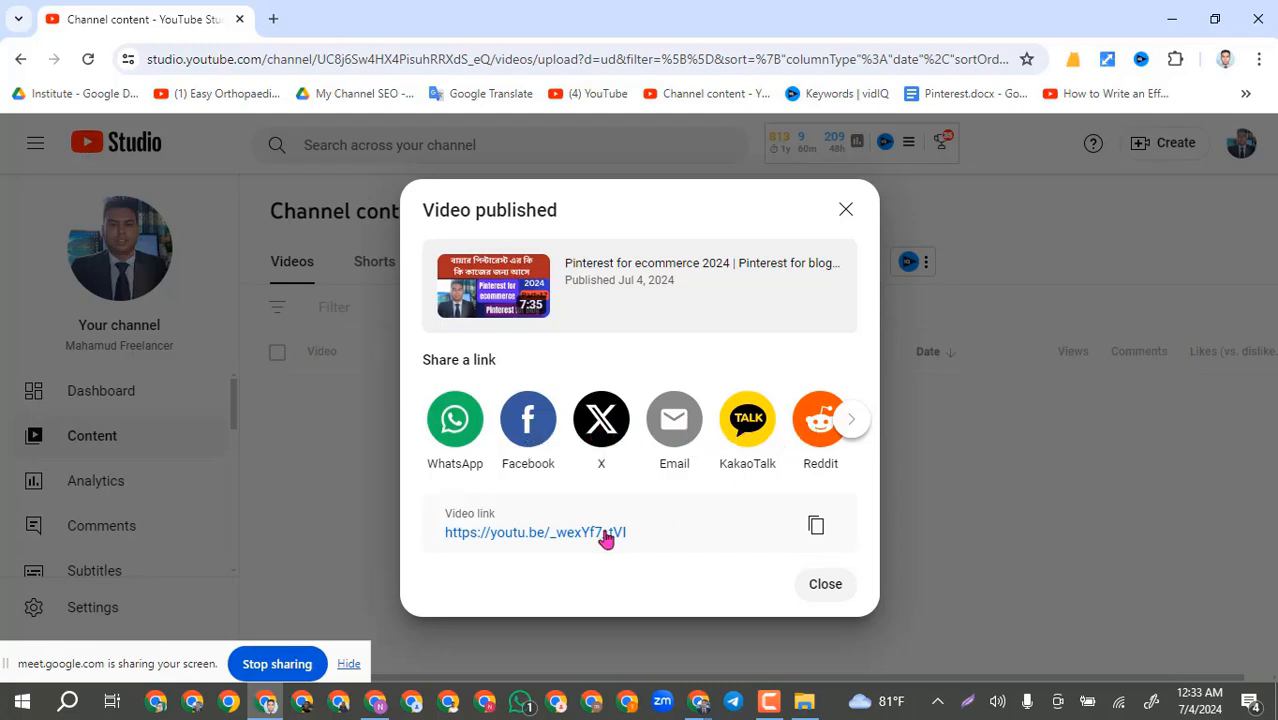
Step: Copy the published video's link, paste it below the tag lines in the Google Translate source text, and close the Video published dialog
{"action": "left_click", "coordinate": [862, 428]}
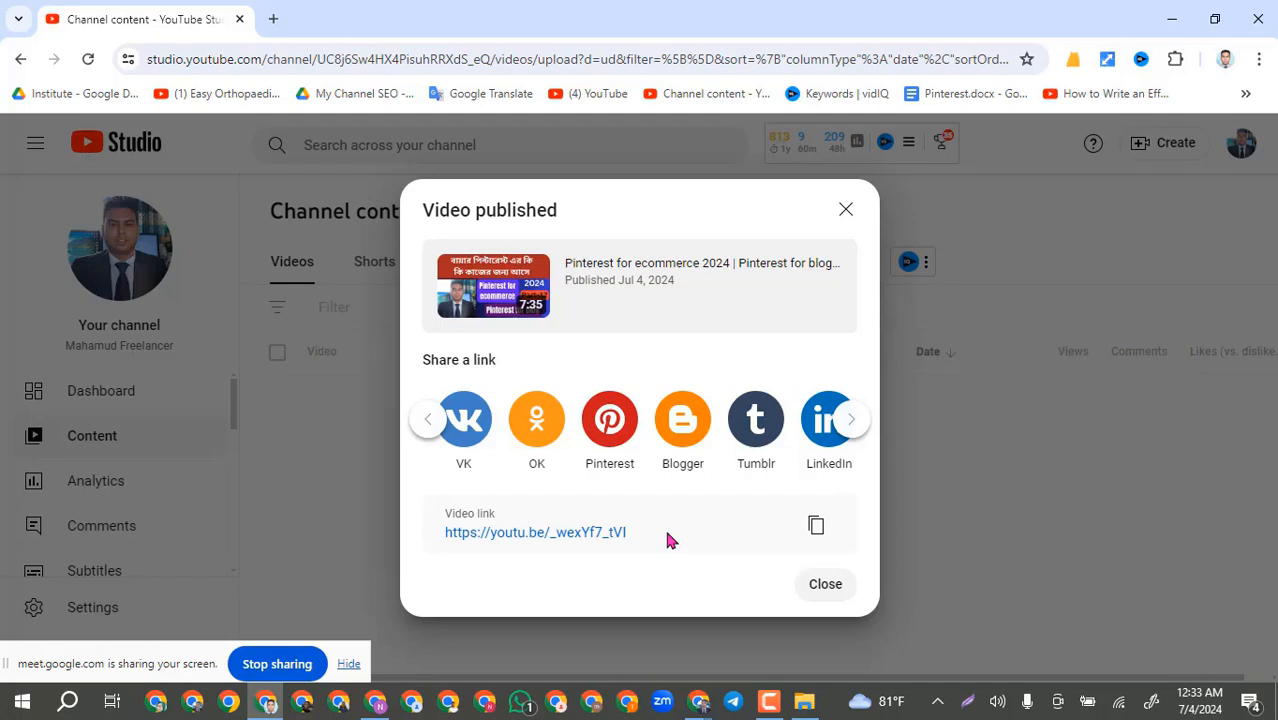
{"action": "left_click", "coordinate": [816, 530]}
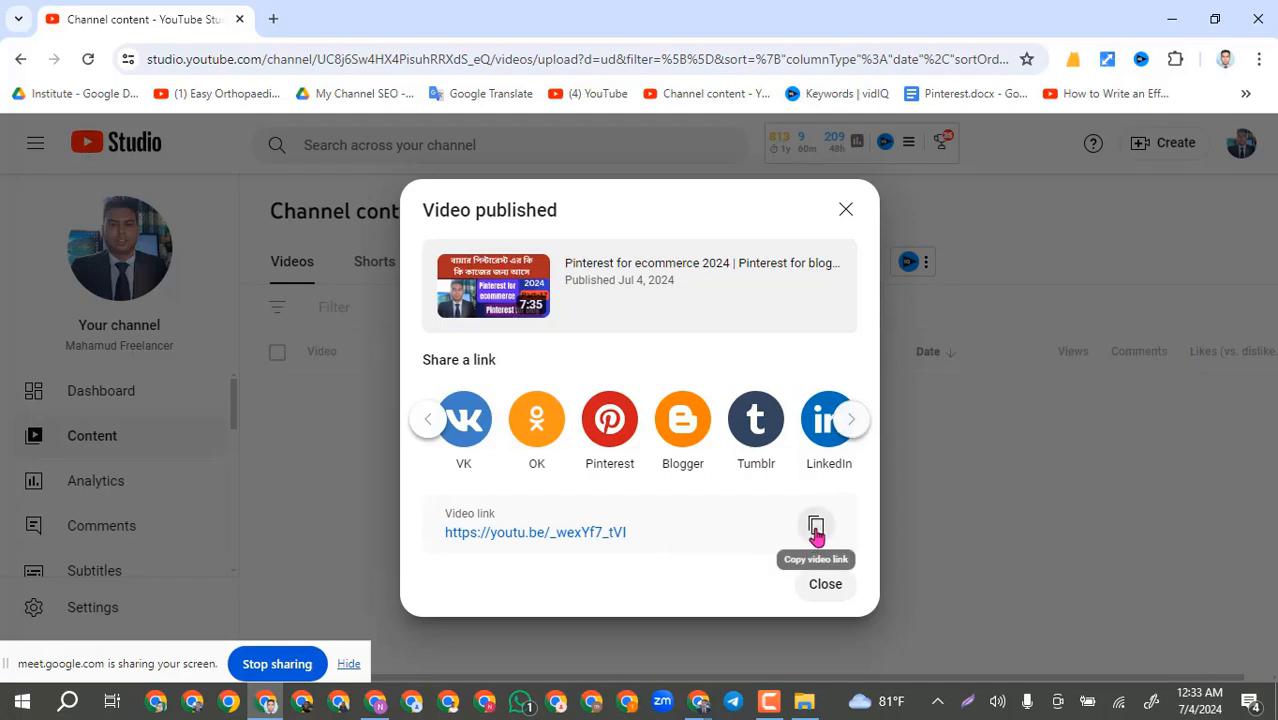
{"action": "left_click", "coordinate": [376, 701]}
{"action": "left_click", "coordinate": [331, 410]}
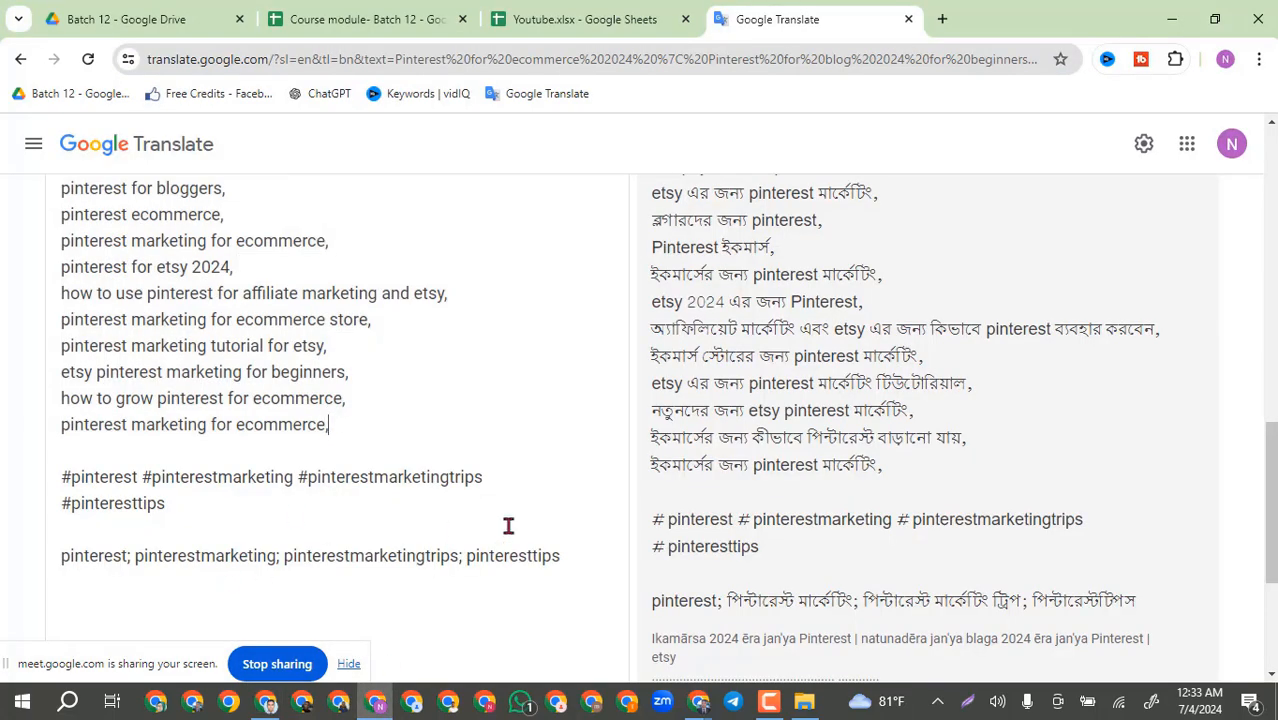
{"action": "left_click", "coordinate": [211, 589]}
{"action": "key", "text": "ctrl+v"}
{"action": "key", "text": "Return"}
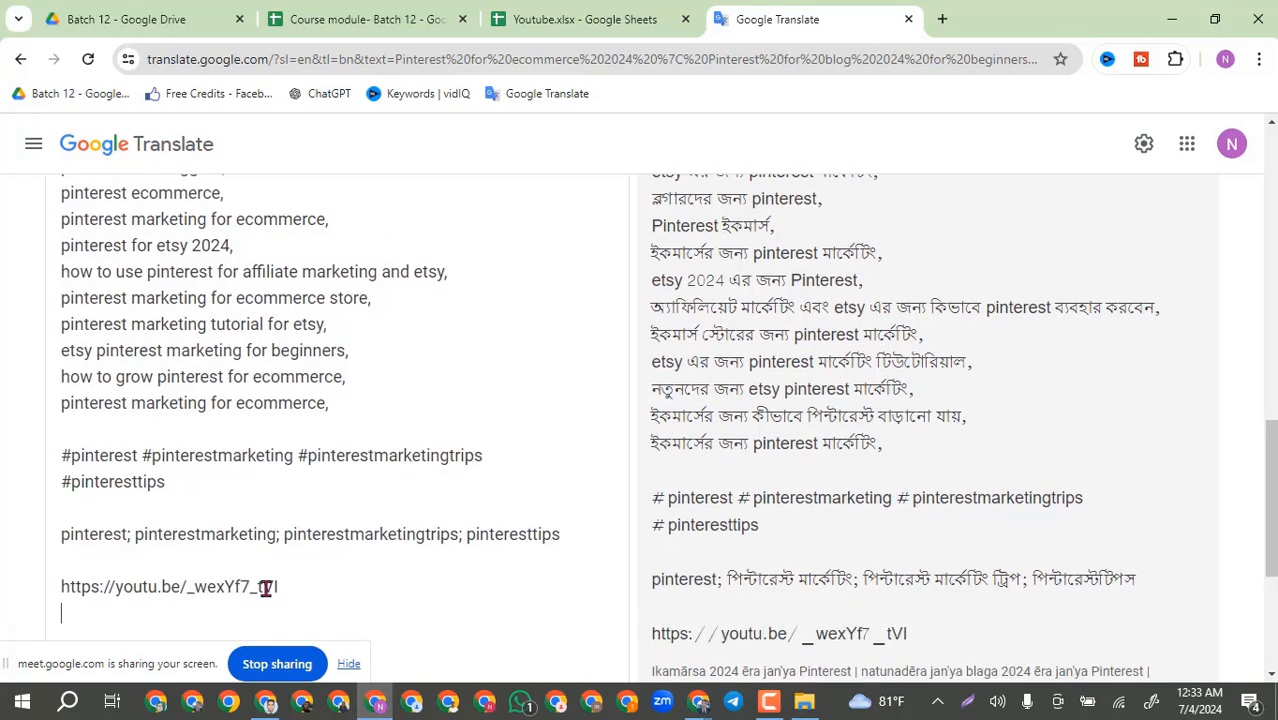
{"action": "left_click", "coordinate": [1176, 21]}
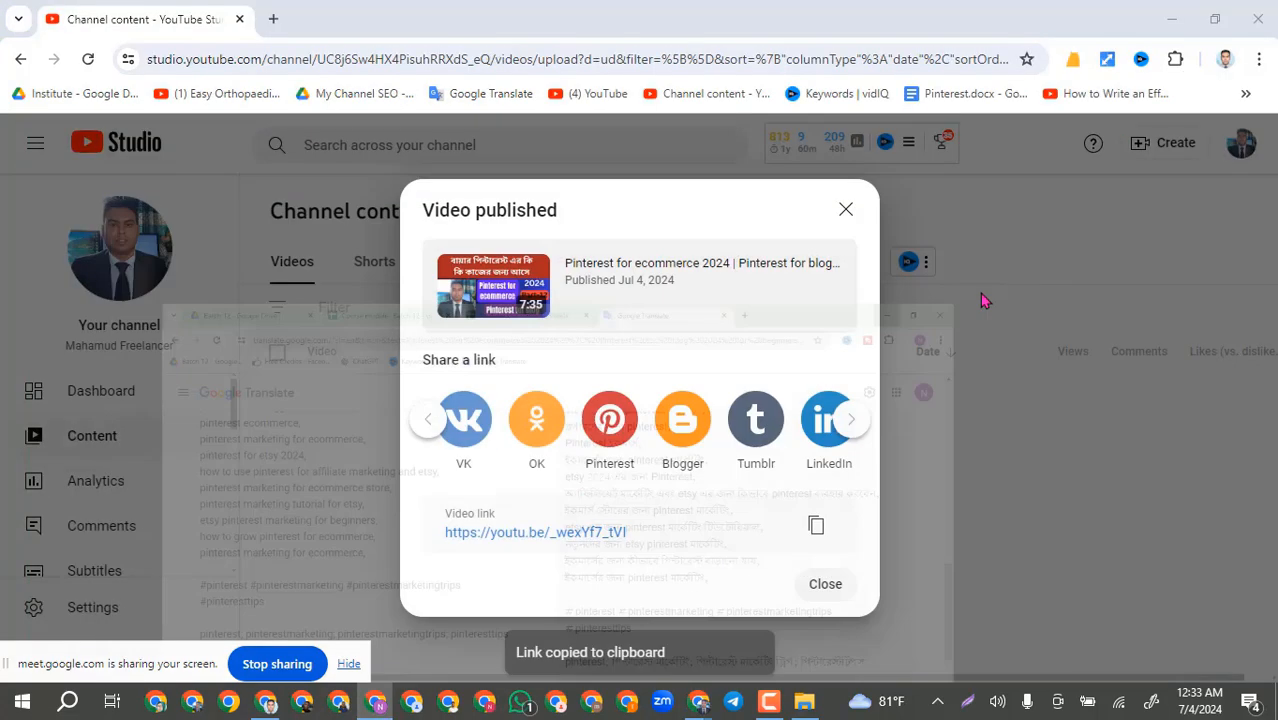
{"action": "left_click", "coordinate": [826, 585]}
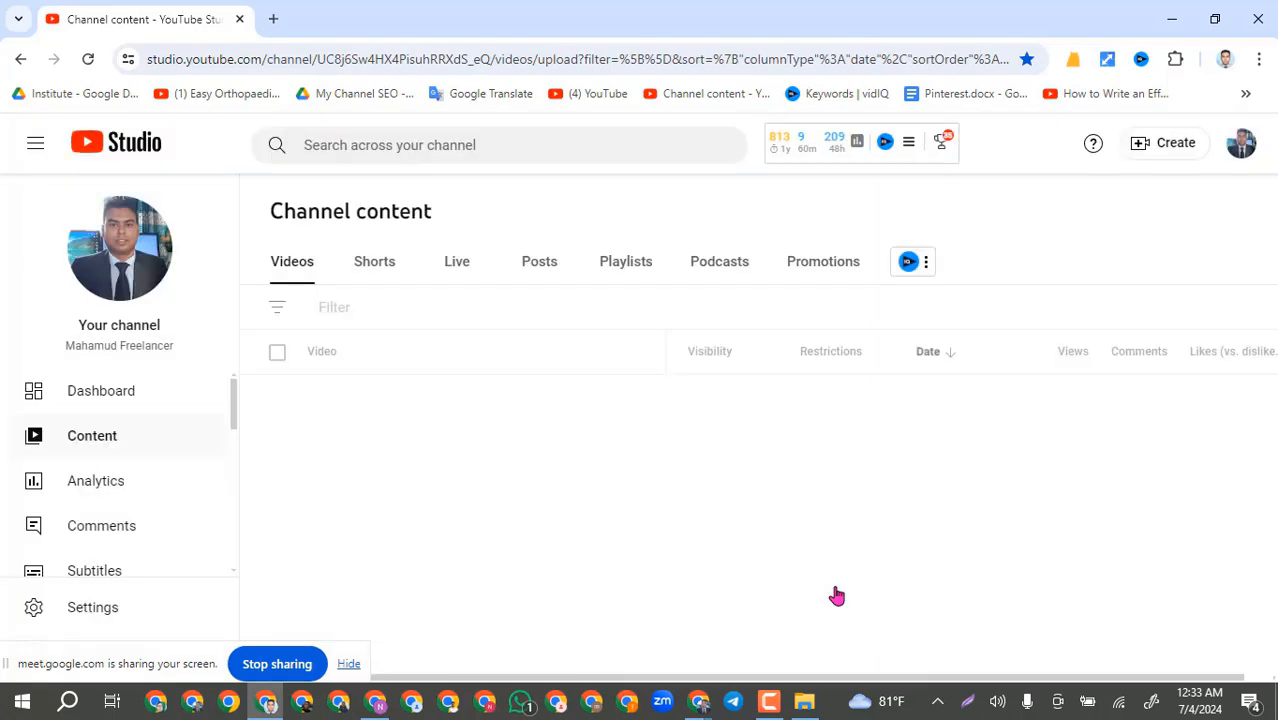